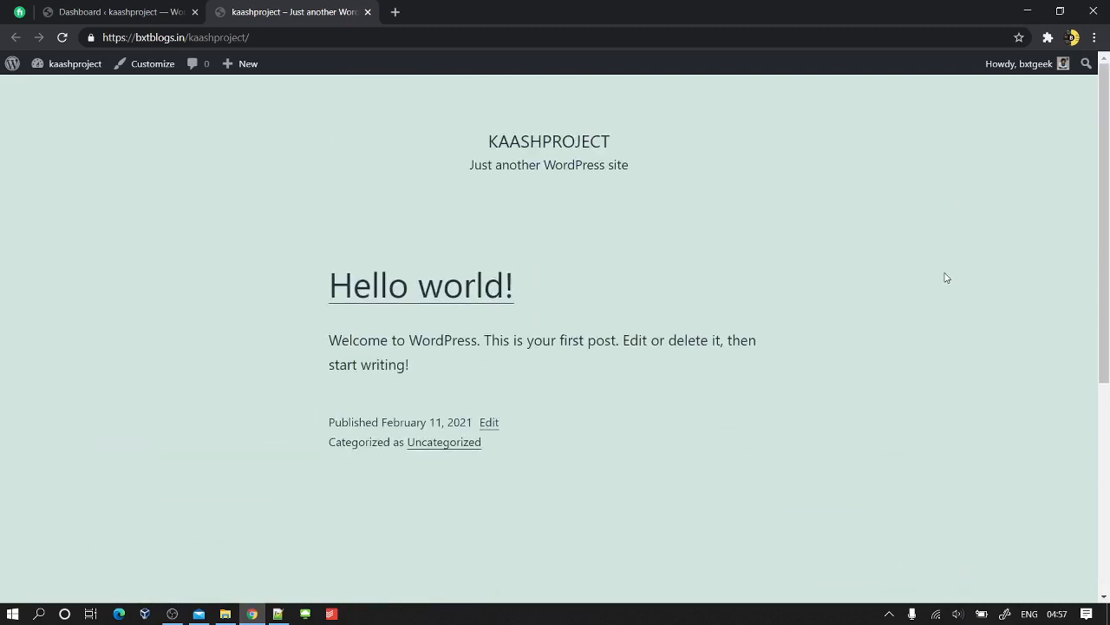
# - Set the site's permalink structure to Post name and save the permalink settings
pyautogui.scroll(-4, 716, 267)
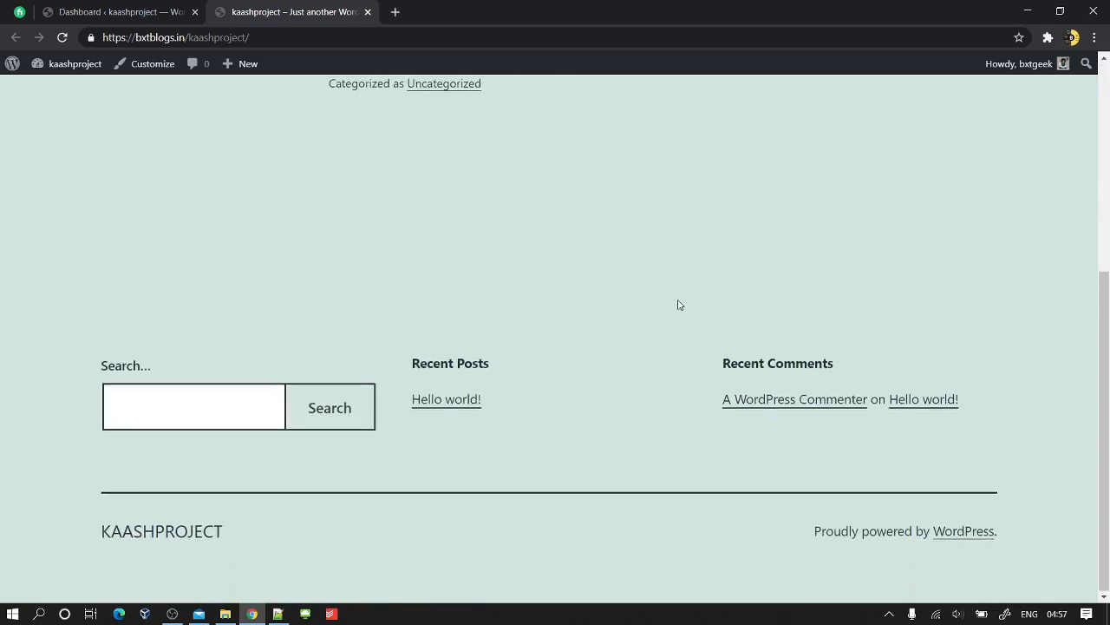
pyautogui.scroll(4, 591, 375)
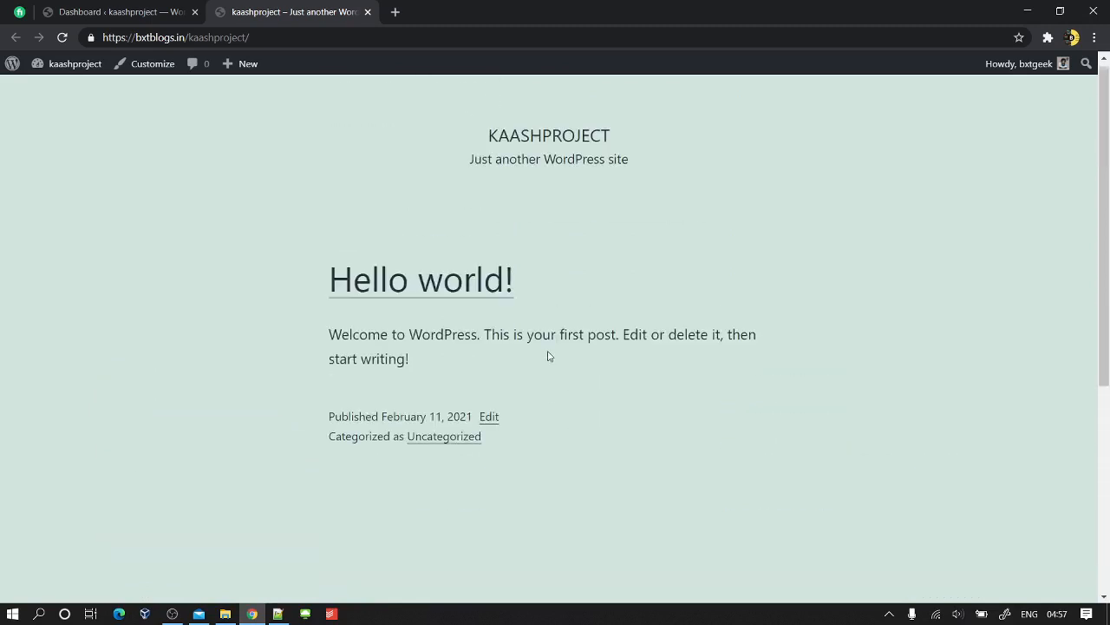
pyautogui.click(118, 9)
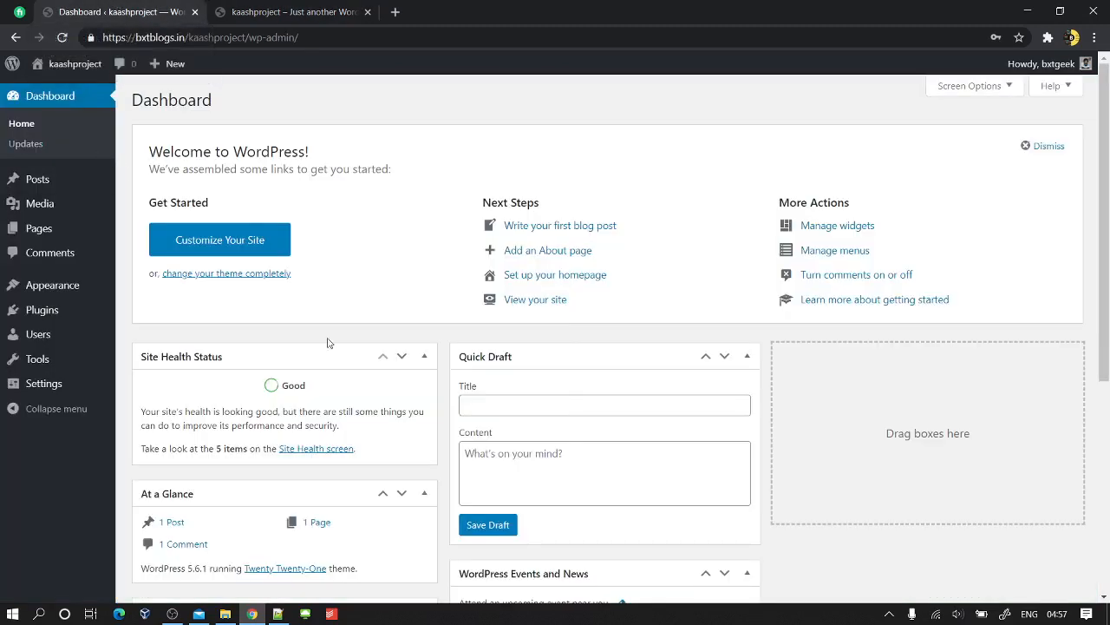
pyautogui.moveTo(59, 383)
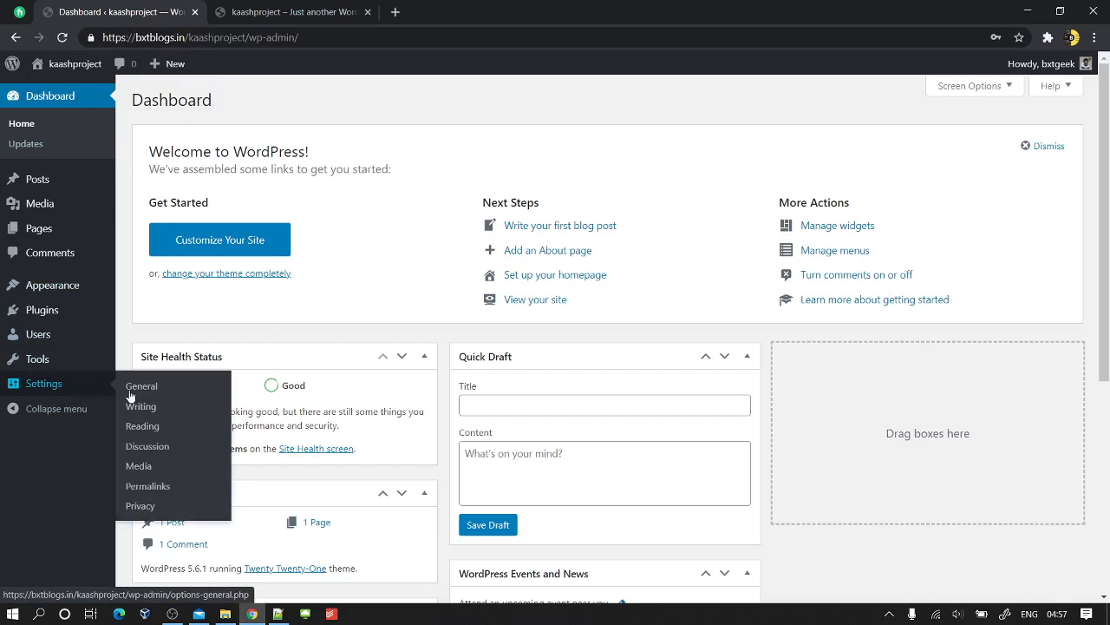
pyautogui.click(170, 488)
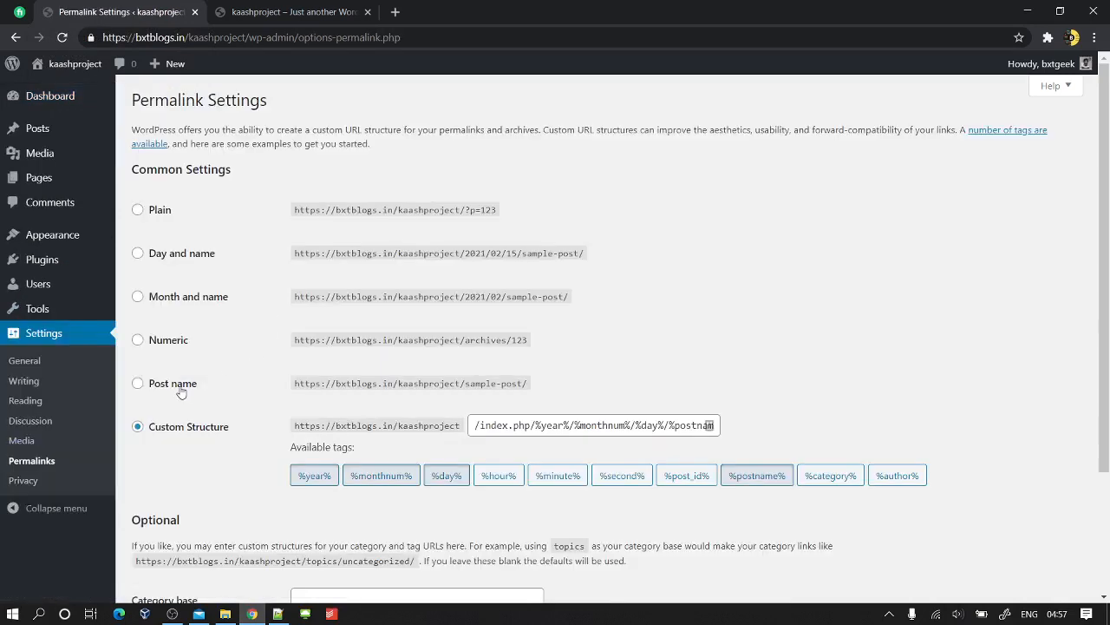
pyautogui.click(156, 384)
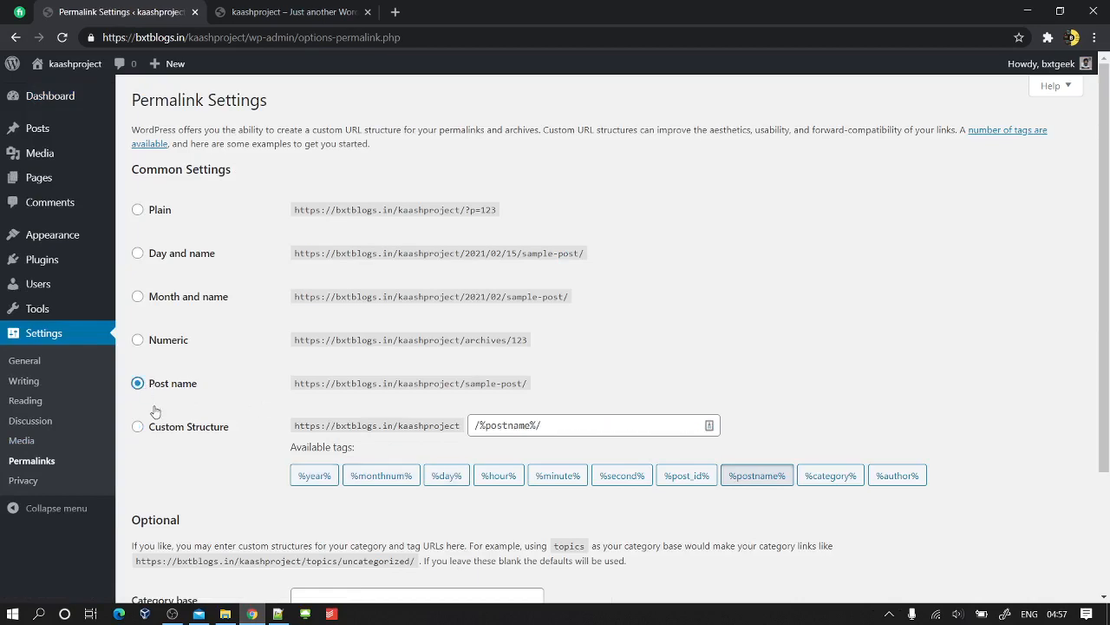
pyautogui.scroll(-2, 157, 413)
pyautogui.click(168, 528)
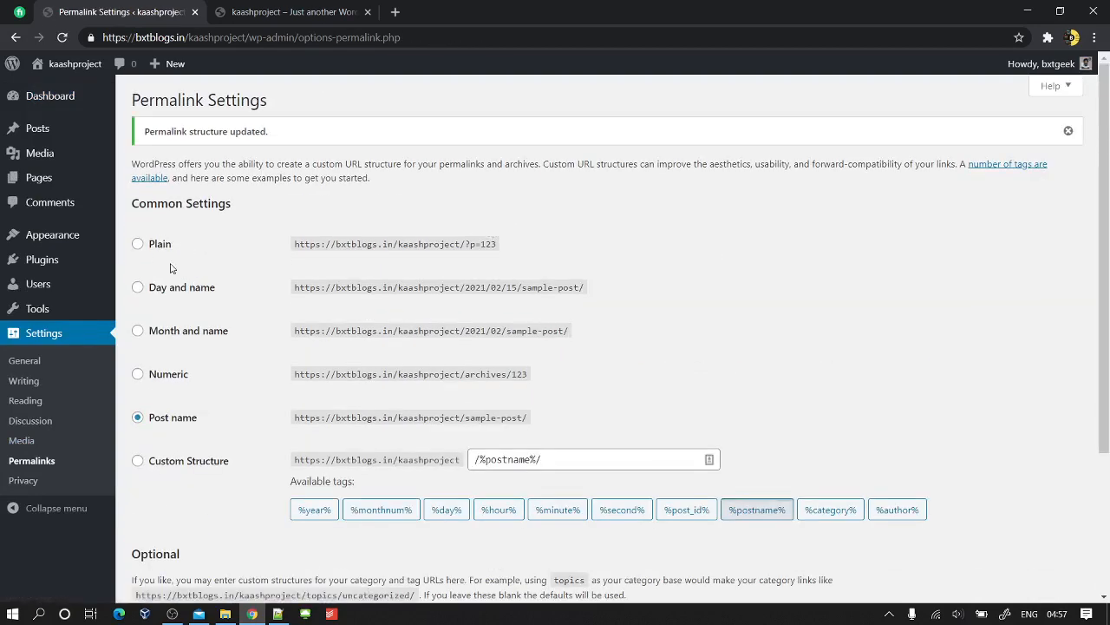
# - Move the "Hello world!" post to the trash and delete it permanently
pyautogui.click(55, 128)
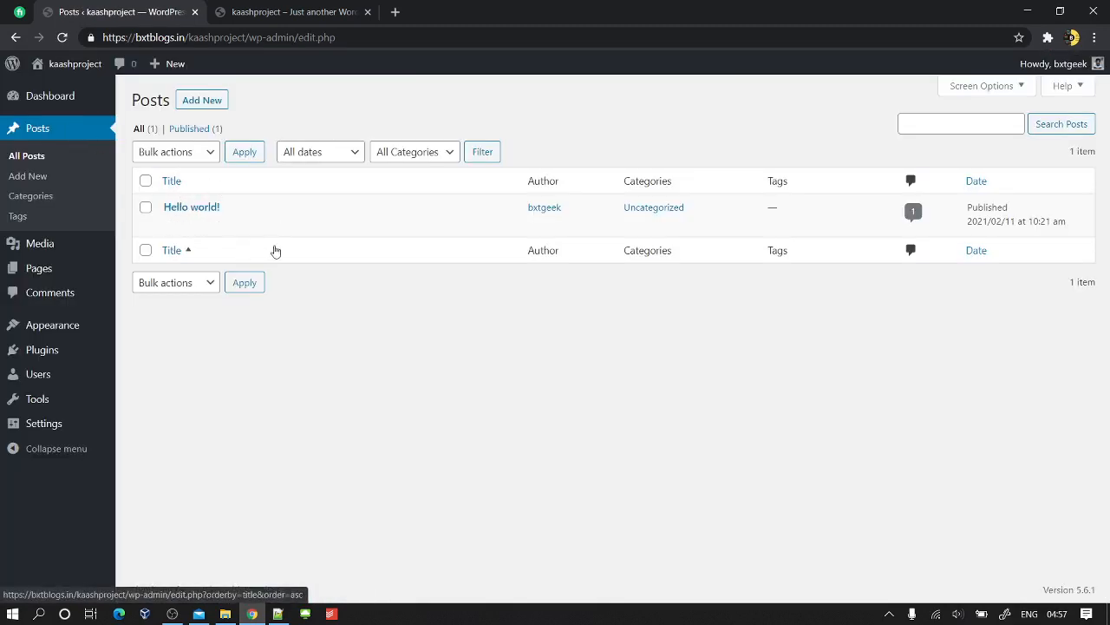
pyautogui.click(248, 225)
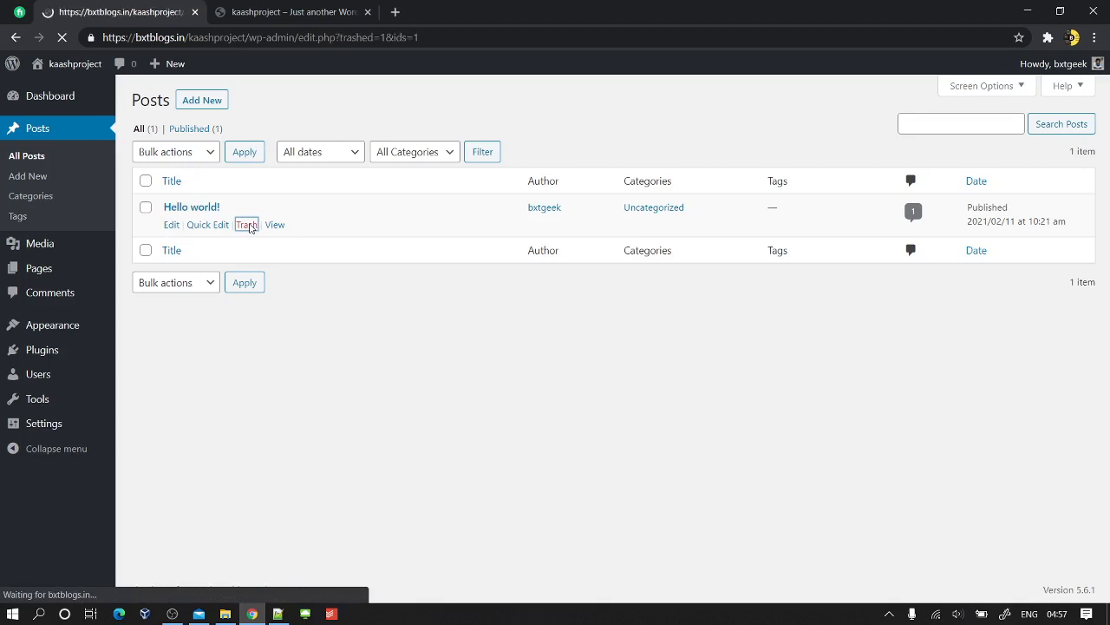
pyautogui.click(185, 170)
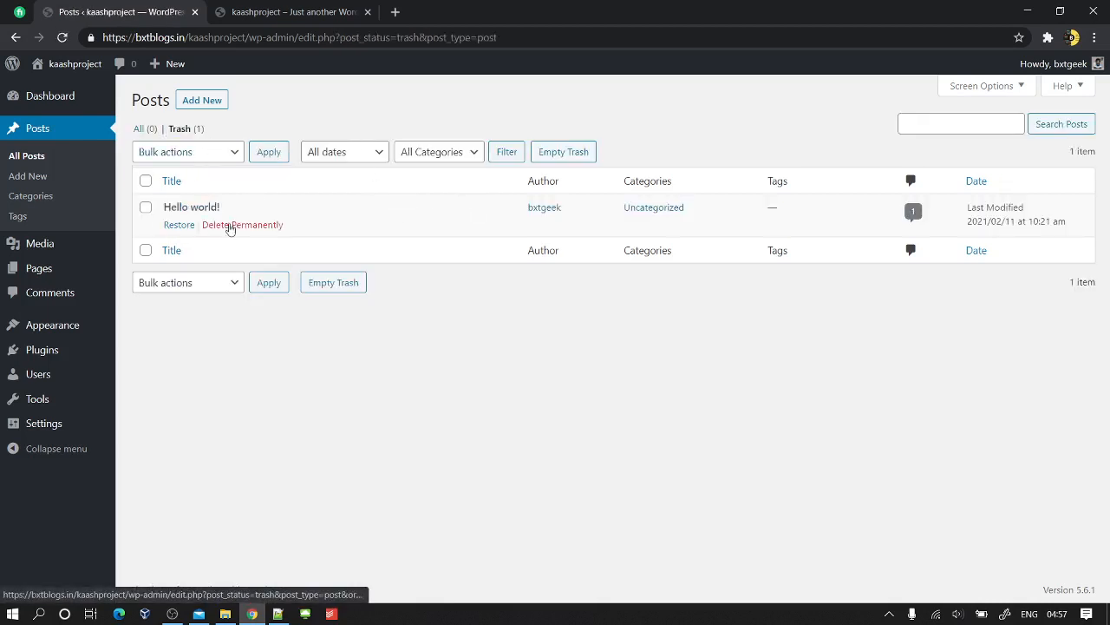
pyautogui.click(230, 227)
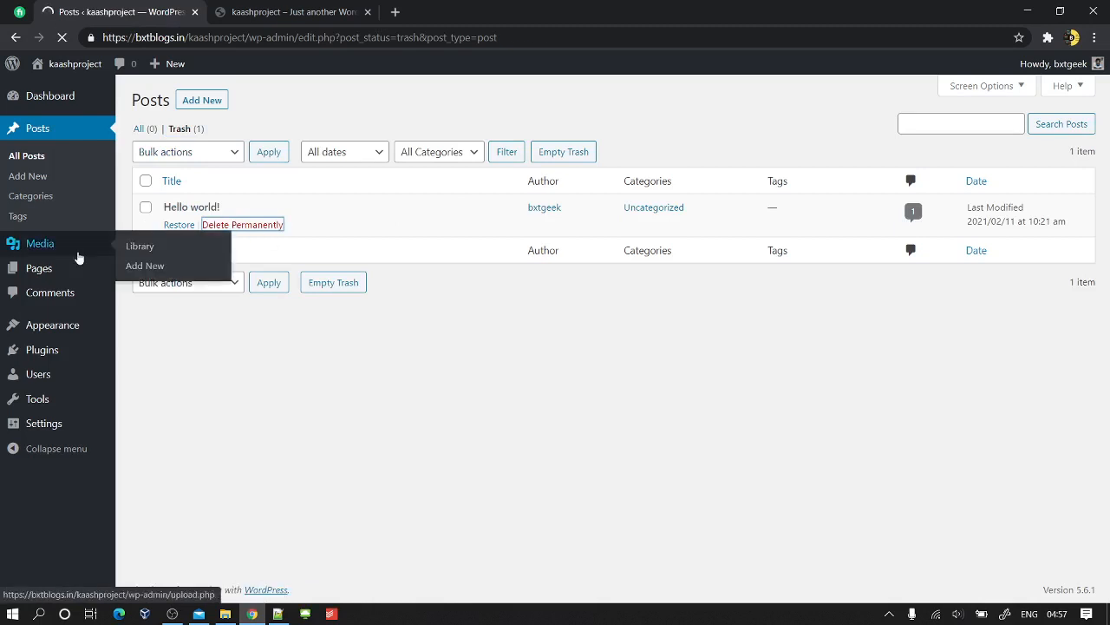
# - Move the existing Privacy Policy and Sample Page pages to the trash in one bulk action
pyautogui.click(50, 281)
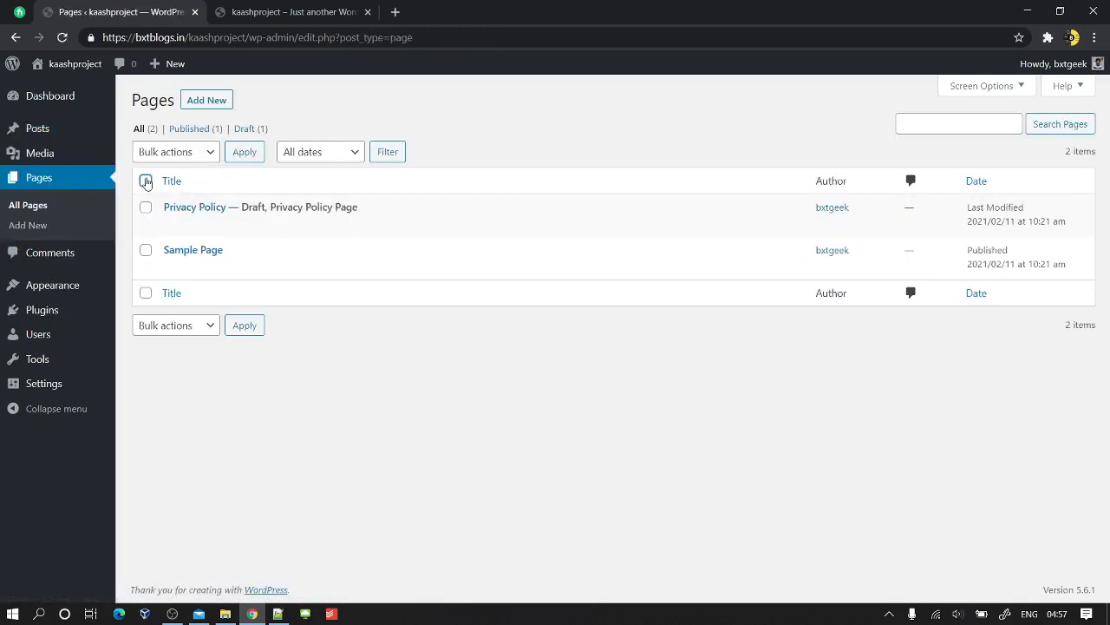
pyautogui.click(145, 181)
pyautogui.click(167, 152)
pyautogui.click(162, 219)
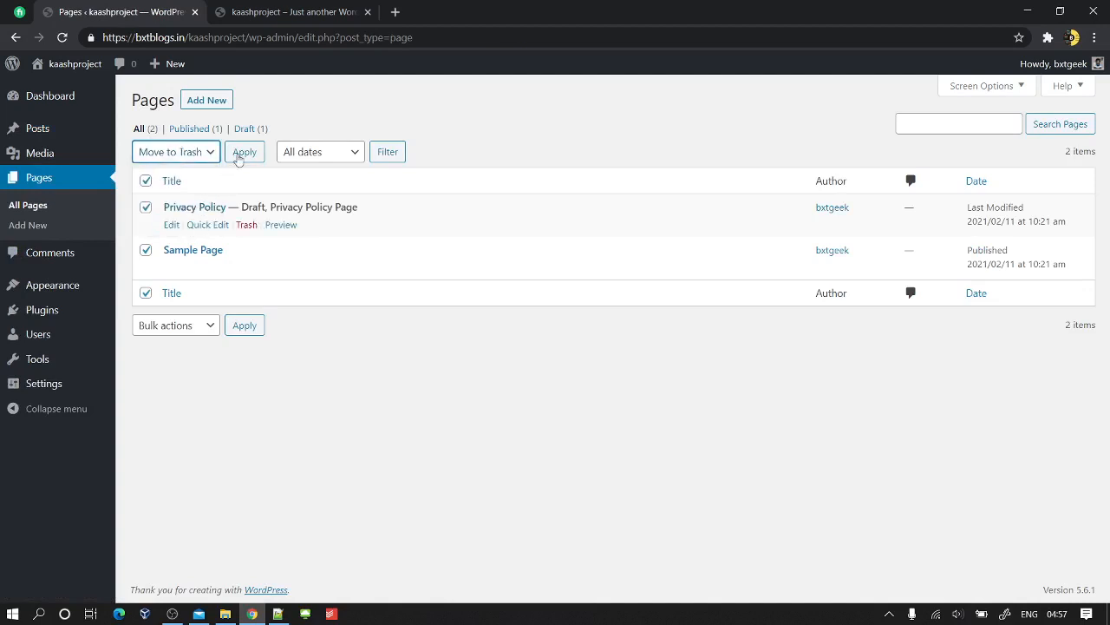
pyautogui.click(246, 152)
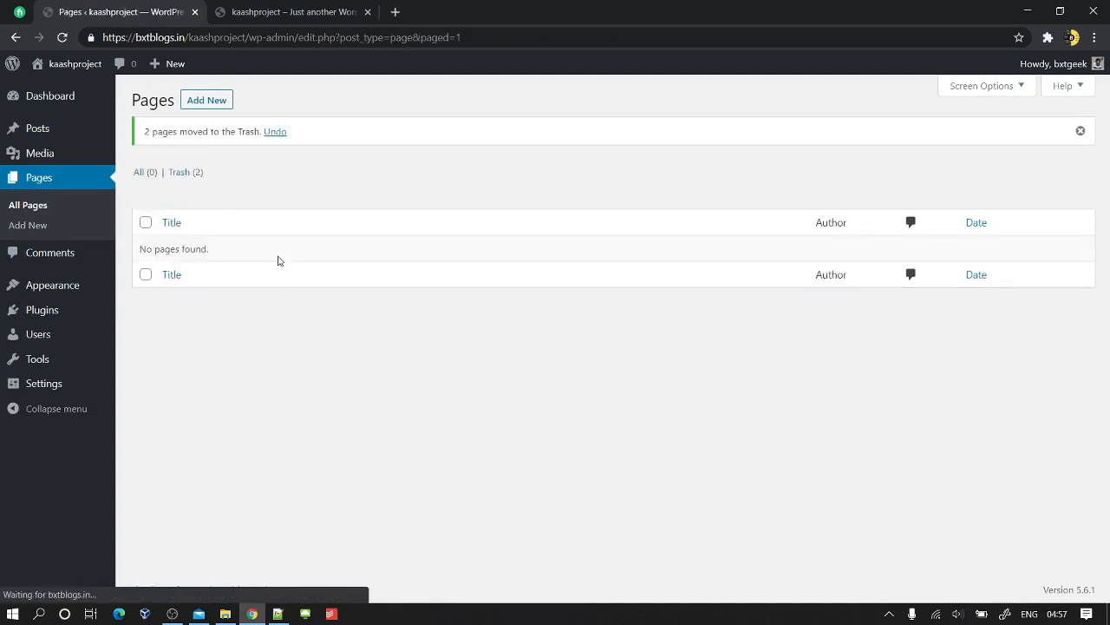
# - Create a new page titled "Home" and publish it
pyautogui.click(203, 102)
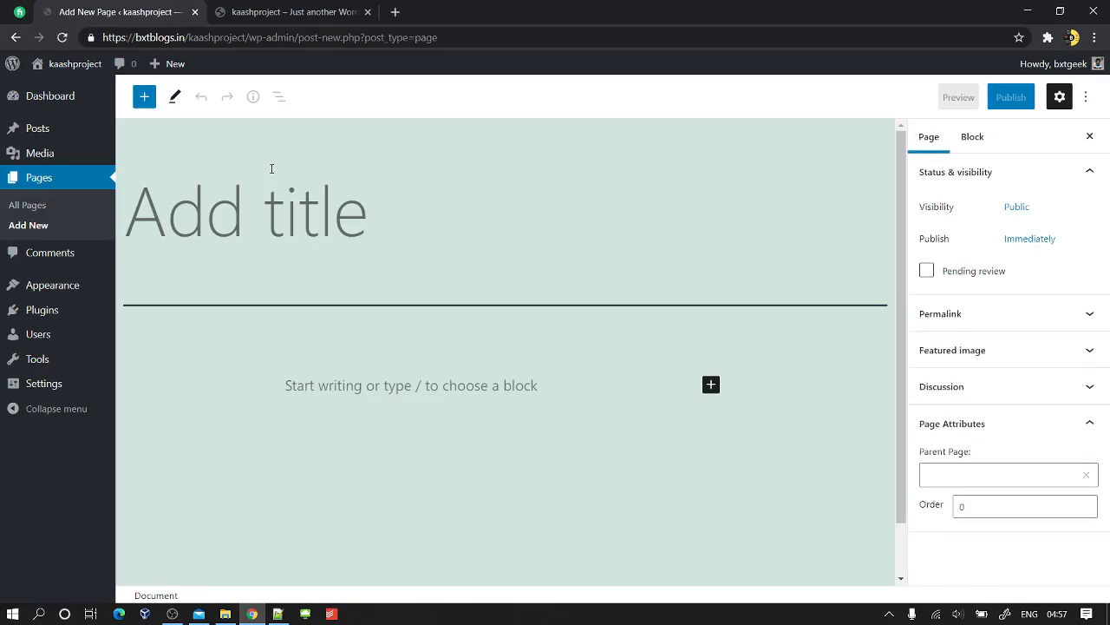
pyautogui.write('Home')
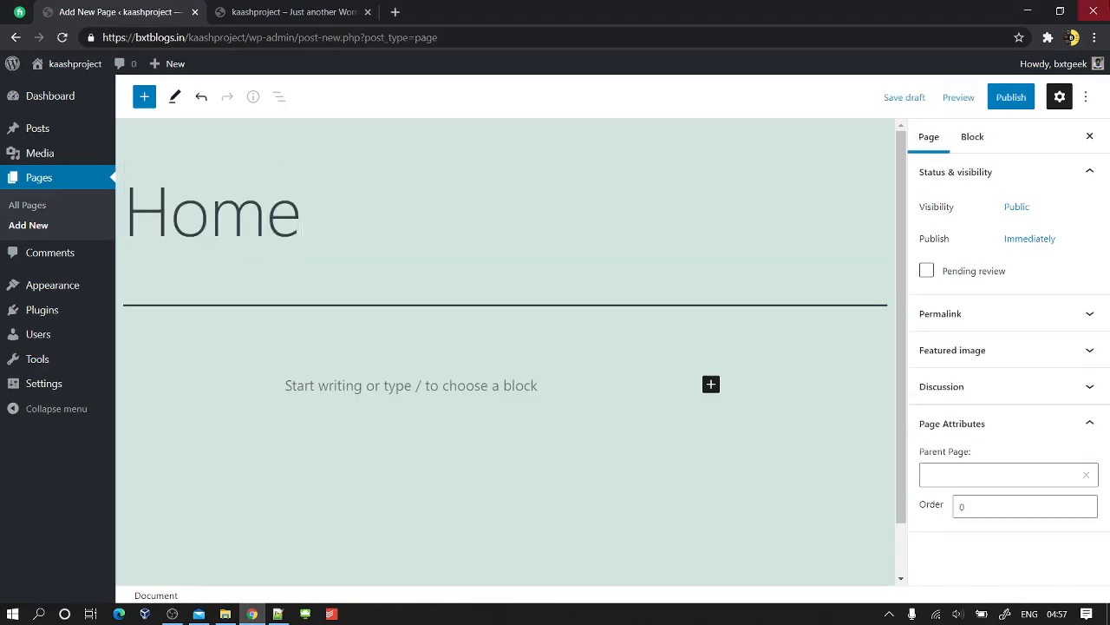
pyautogui.click(1012, 95)
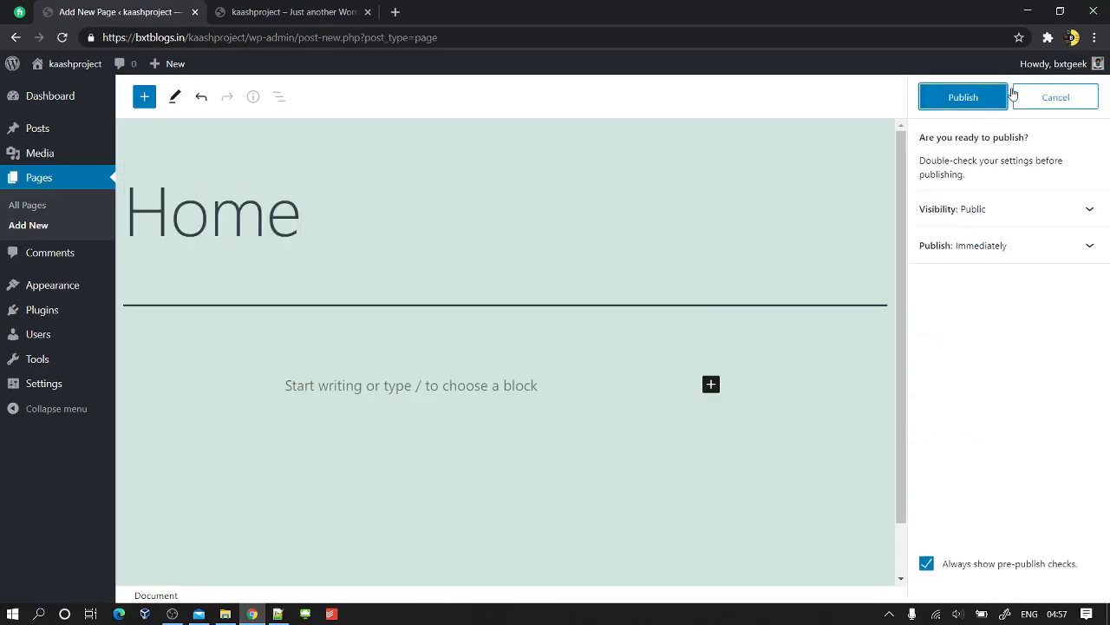
pyautogui.click(944, 98)
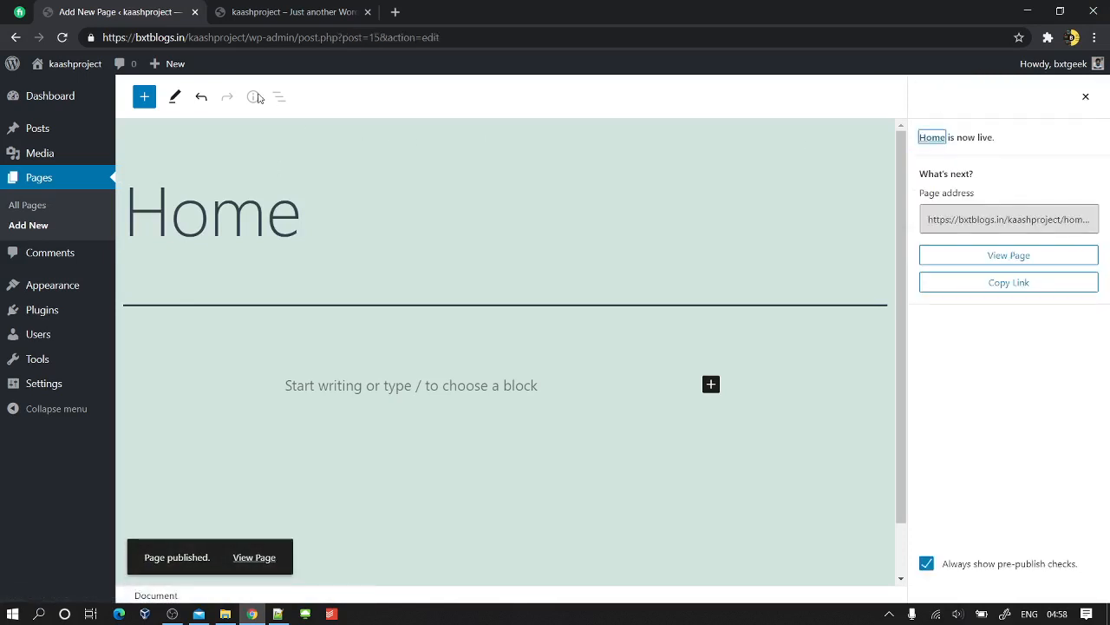
# - Add another new page titled "About Us" and publish it
pyautogui.click(31, 205)
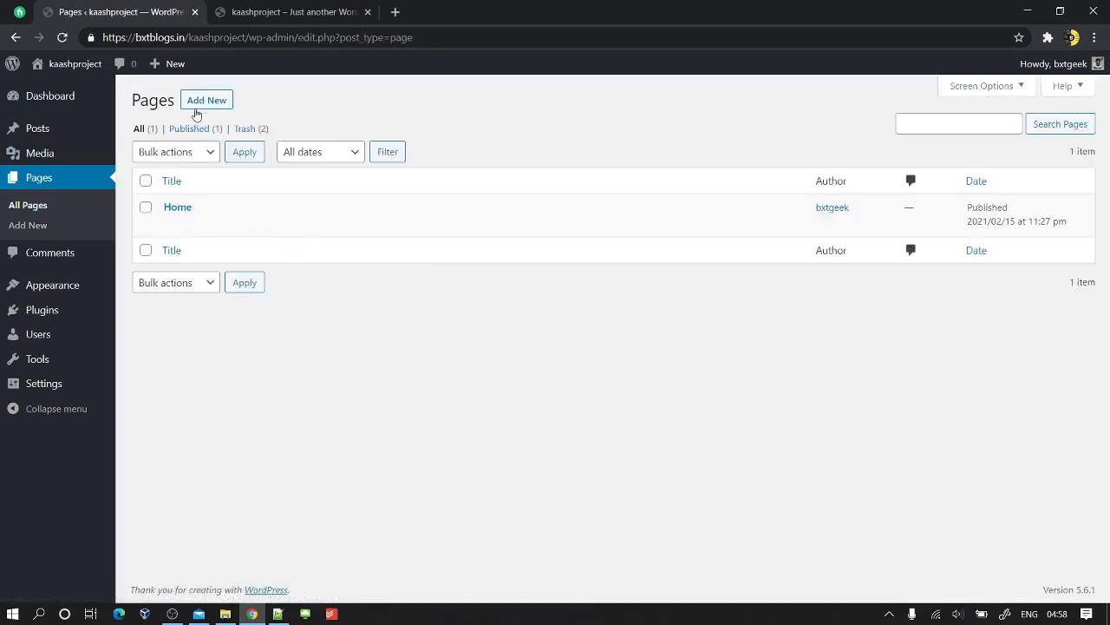
pyautogui.click(197, 104)
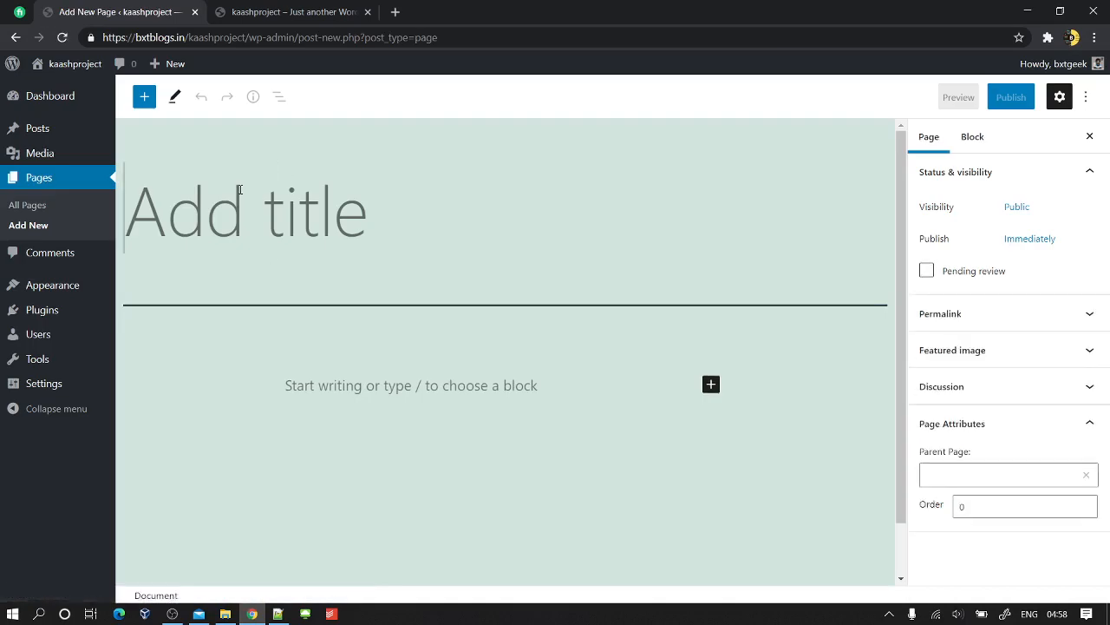
pyautogui.write('about')
pyautogui.press('Home')
pyautogui.press('Right')
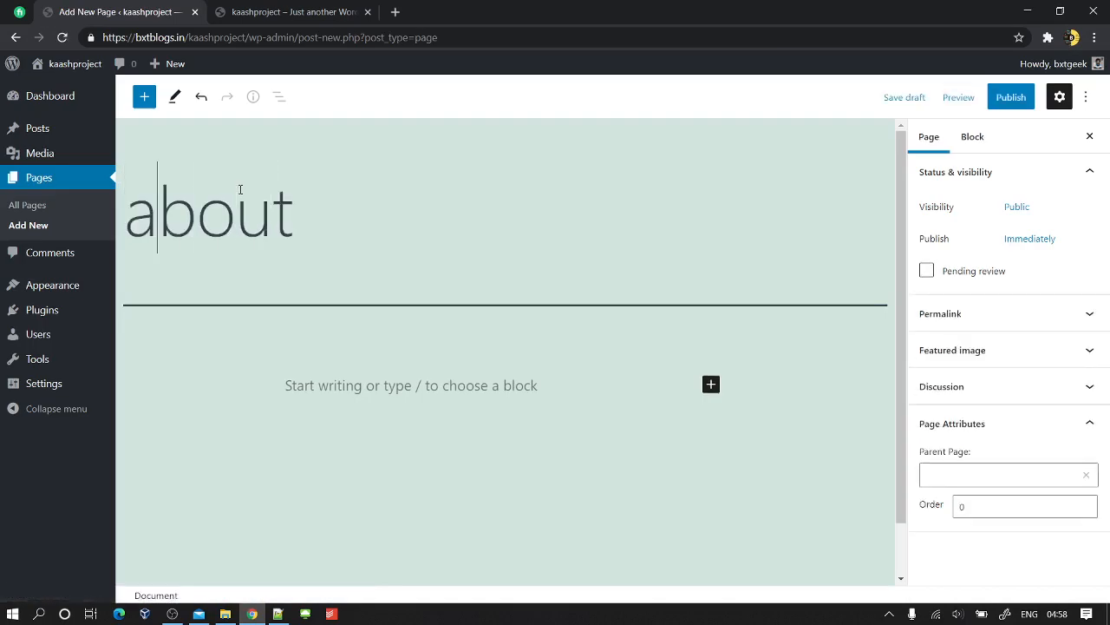
pyautogui.press('BackSpace')
pyautogui.write('A')
pyautogui.press('End')
pyautogui.write('us')
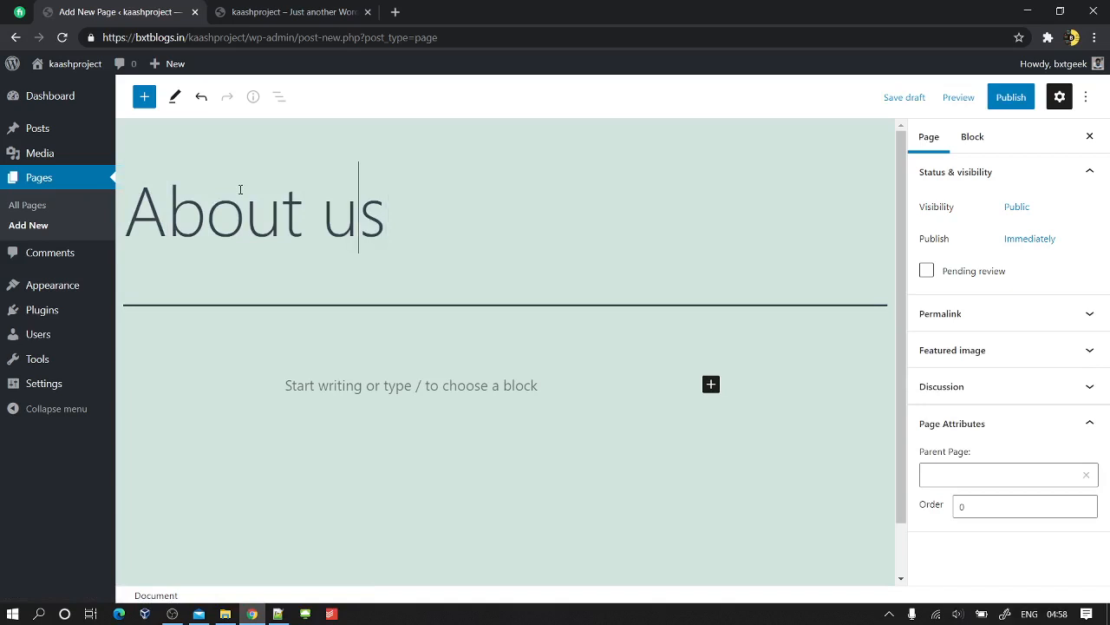
pyautogui.press('BackSpace')
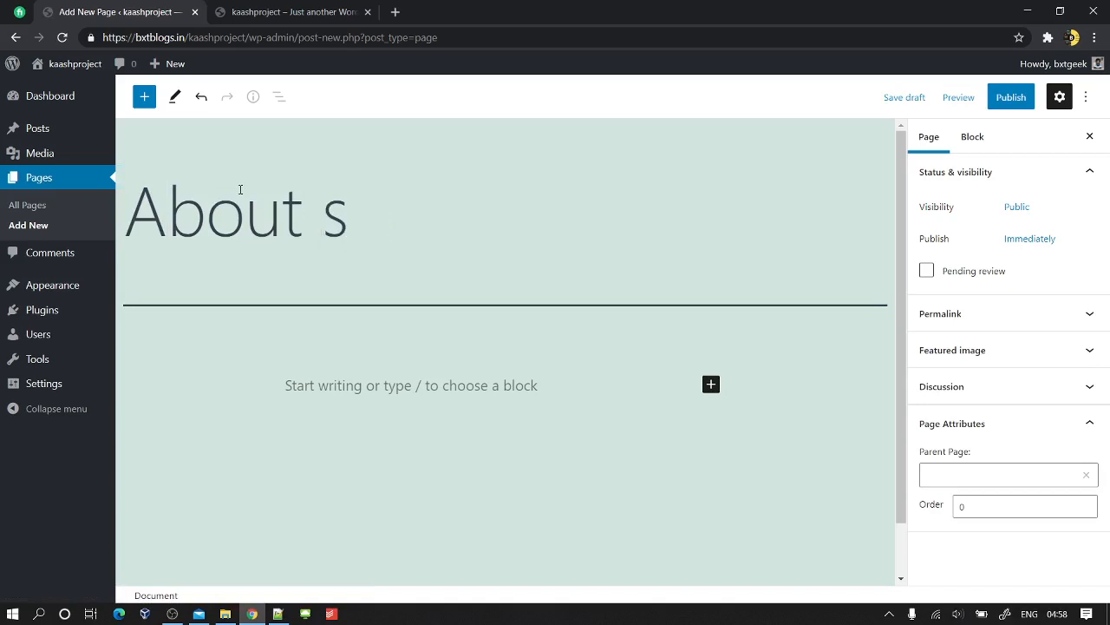
pyautogui.write('U')
pyautogui.click(1029, 104)
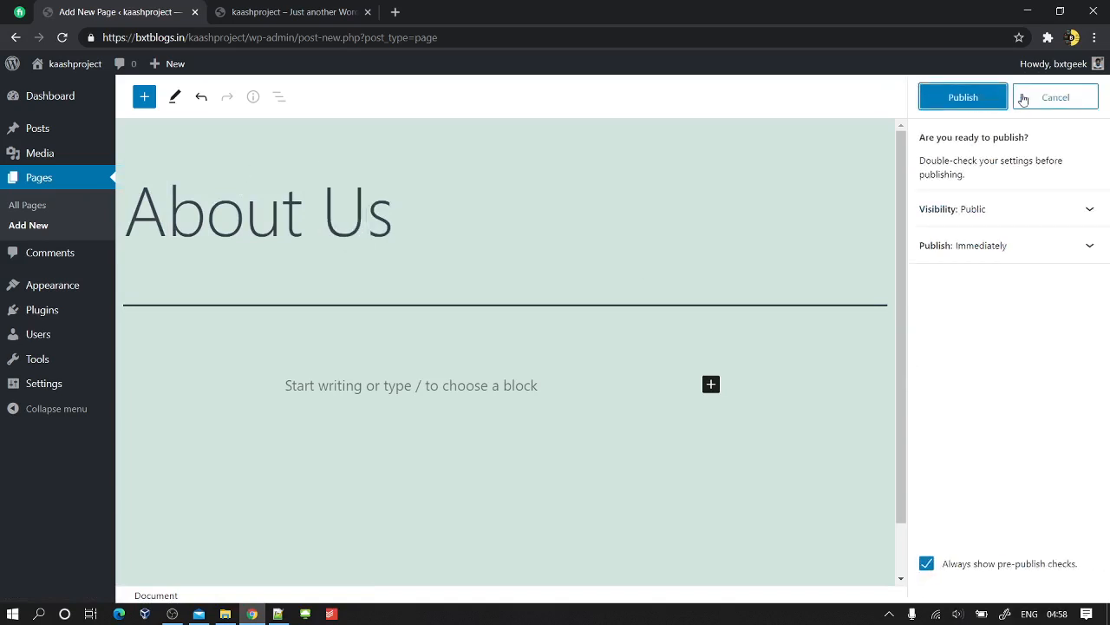
pyautogui.click(961, 97)
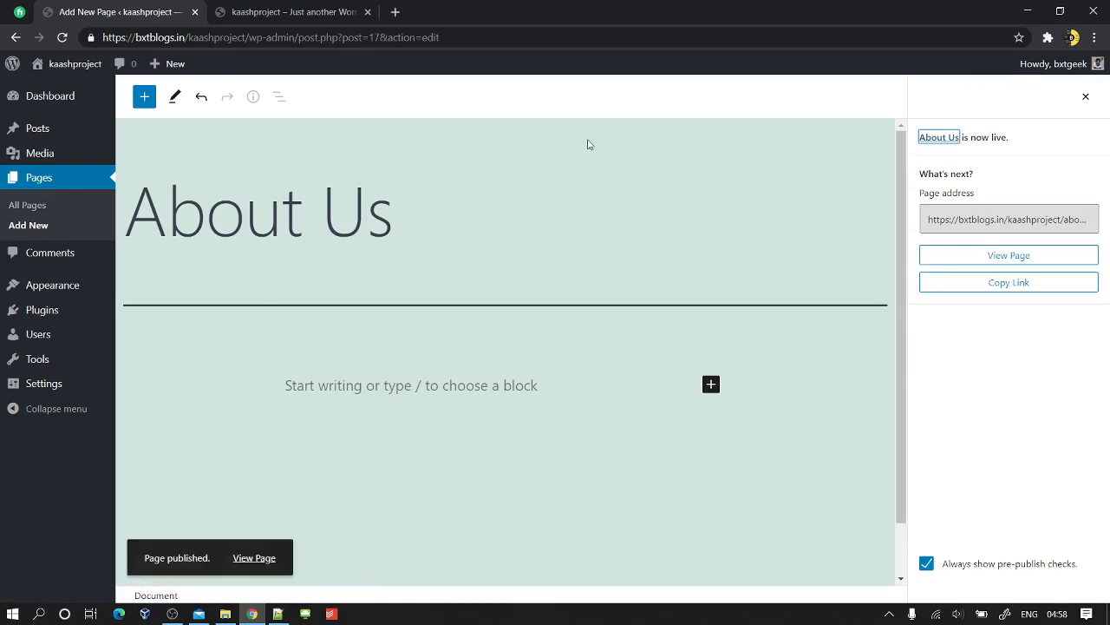
# - Add a new page titled "Contact Us" and publish it
pyautogui.click(28, 225)
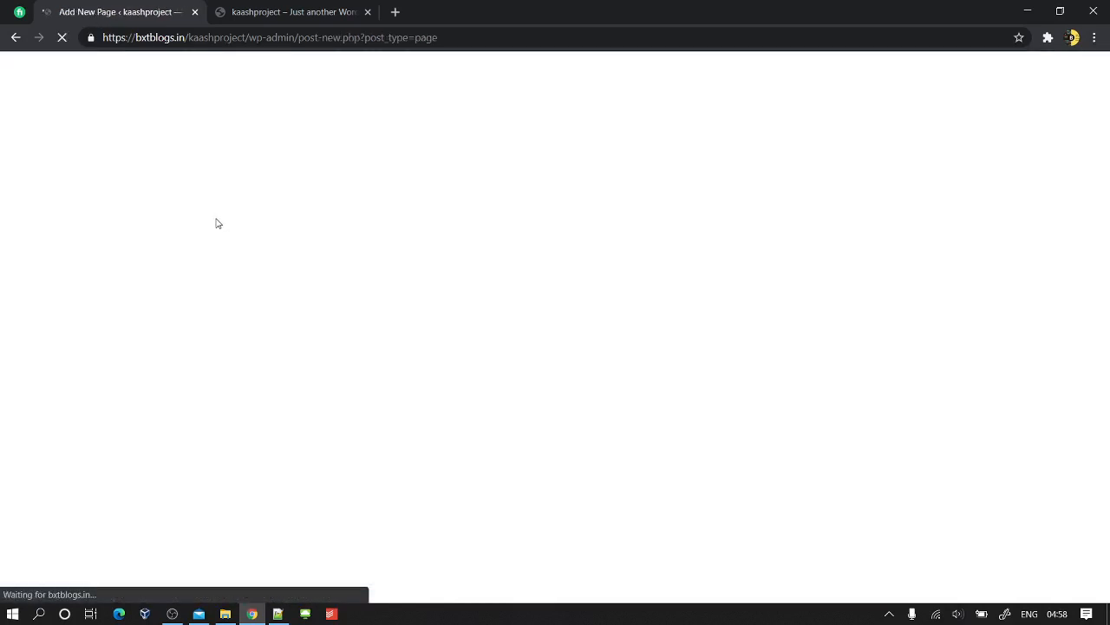
pyautogui.write('Contact is')
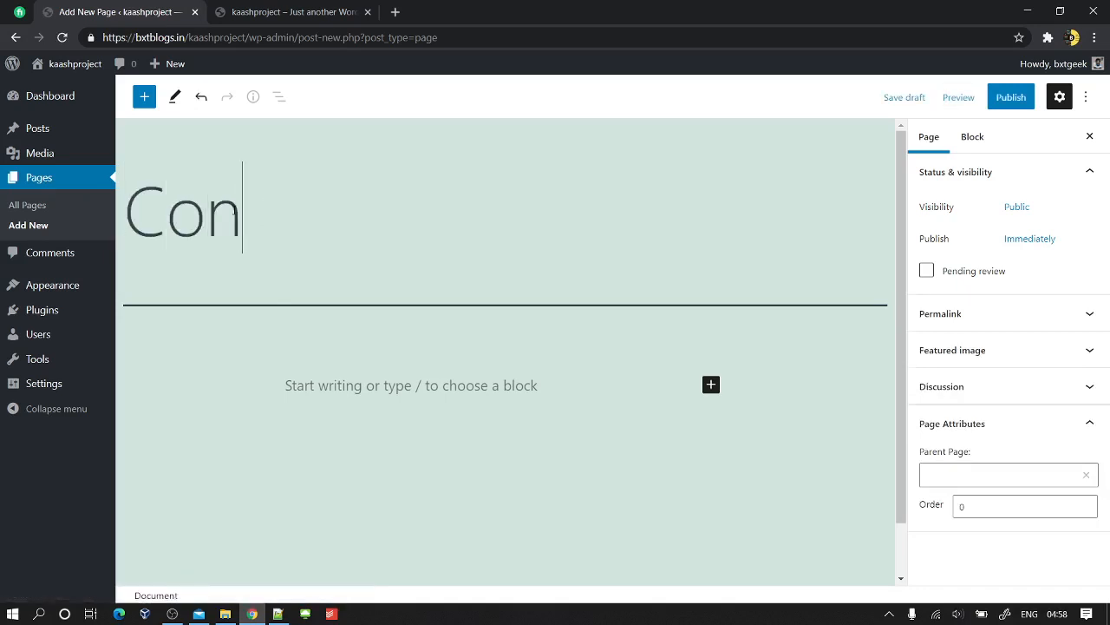
pyautogui.press('BackSpace')
pyautogui.press('BackSpace')
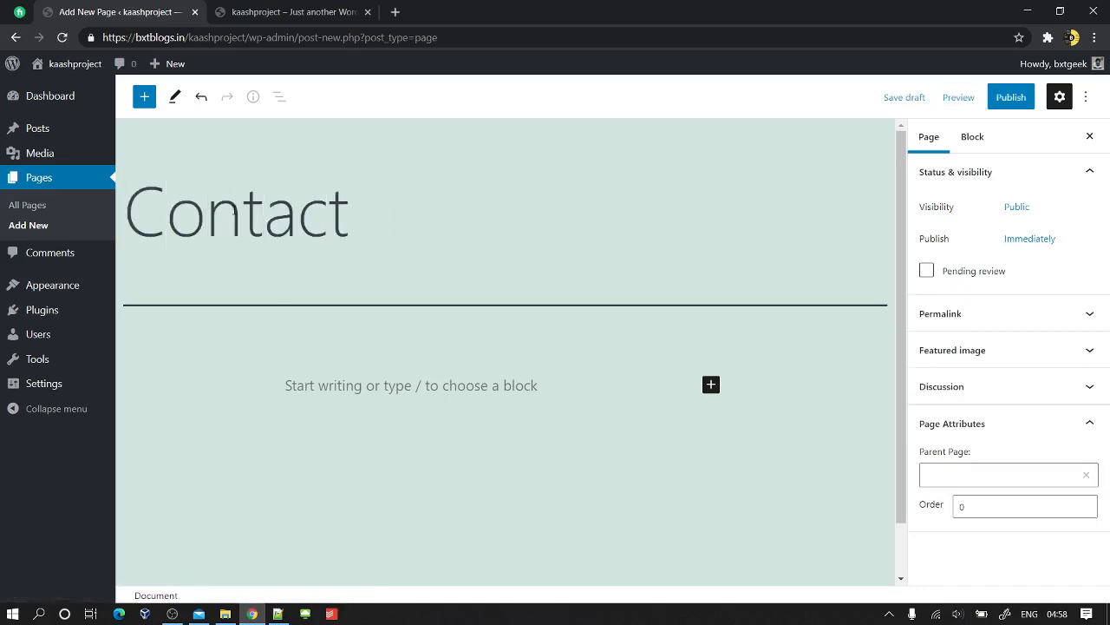
pyautogui.write('Us')
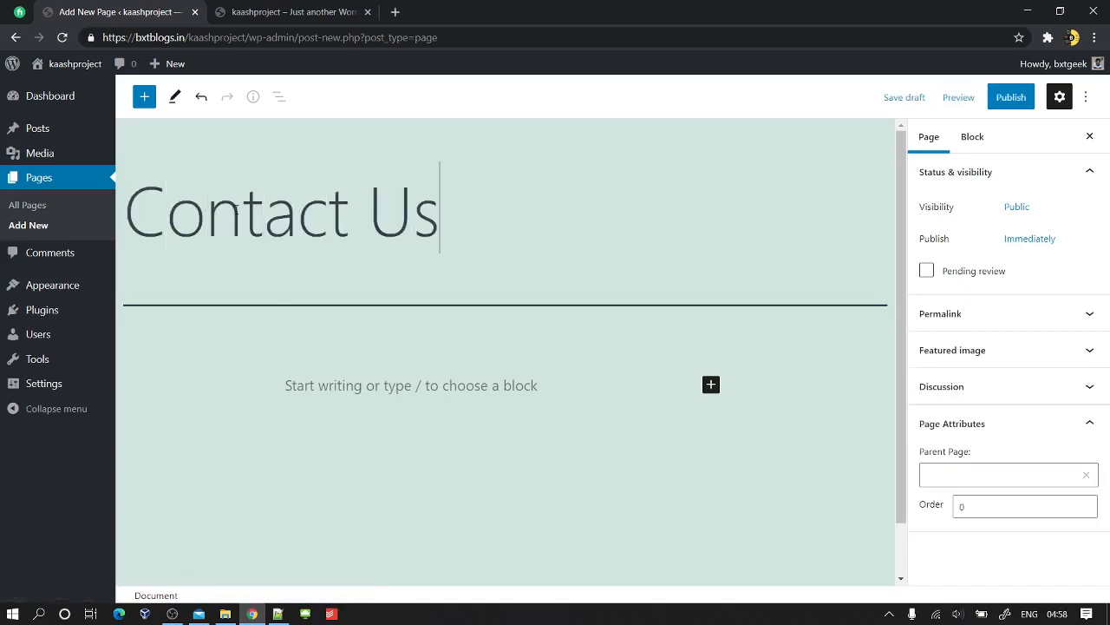
pyautogui.click(1026, 96)
pyautogui.click(963, 96)
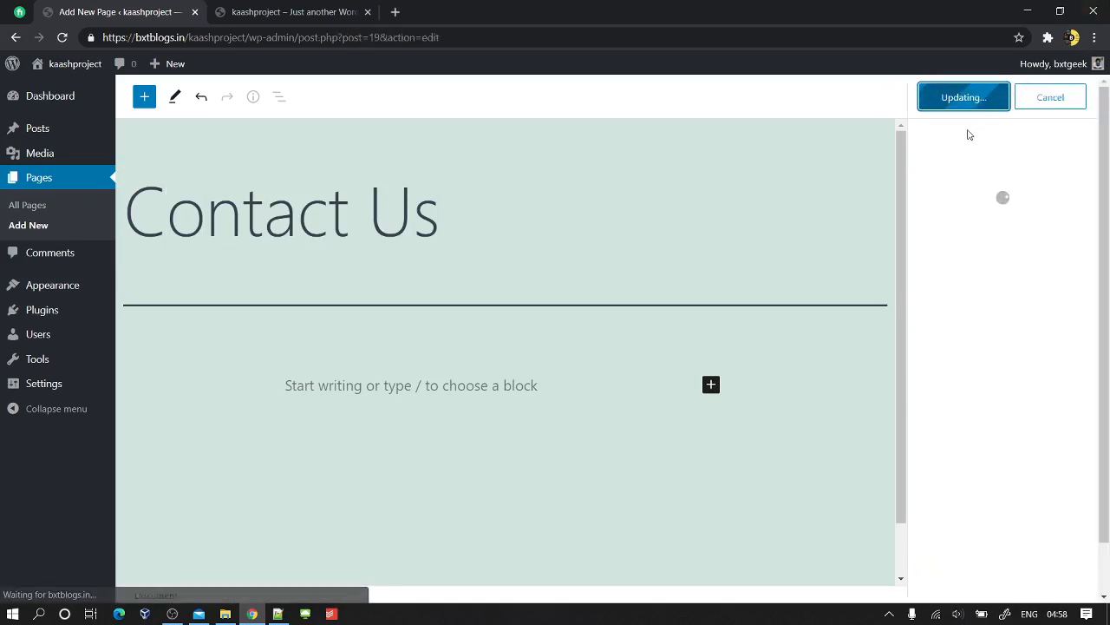
# - Add and publish a new page titled "Product", and return to the list of all pages
pyautogui.click(21, 225)
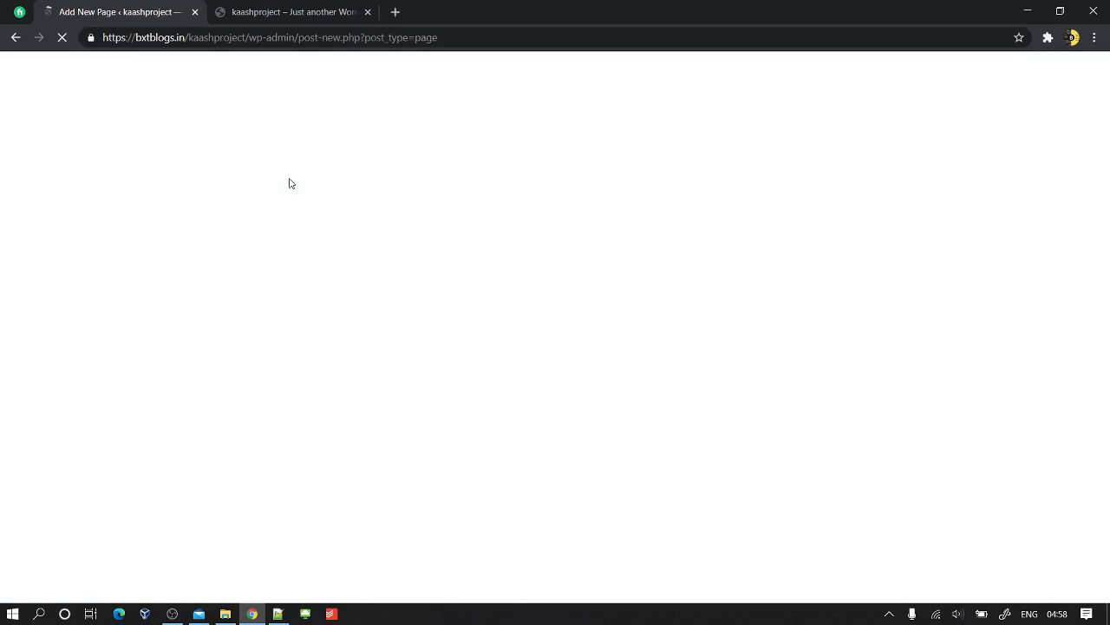
pyautogui.write('Product')
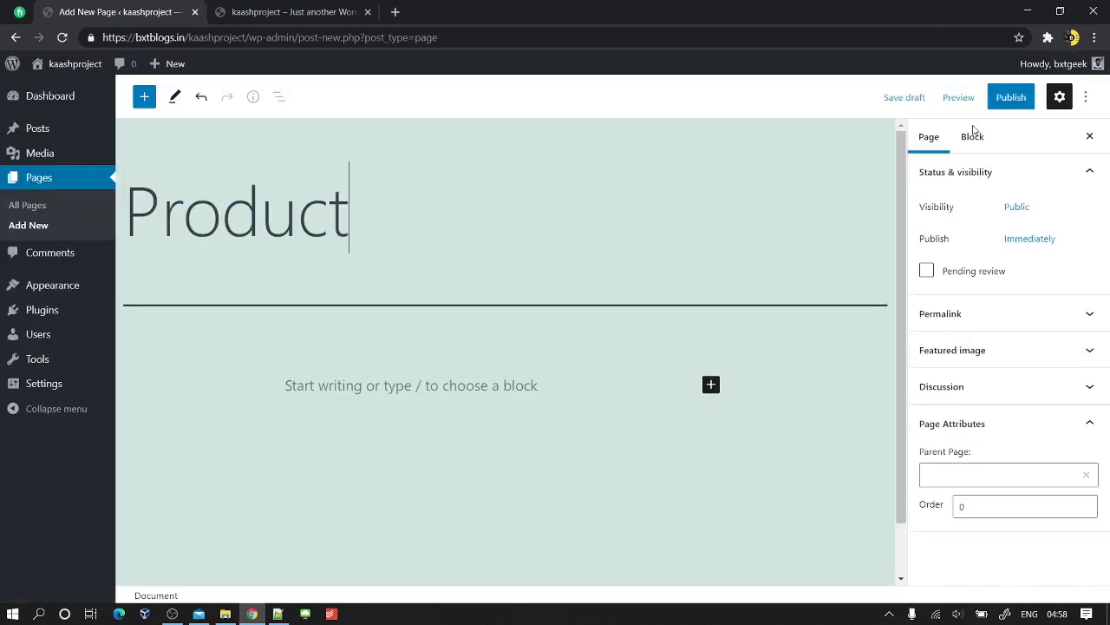
pyautogui.click(1010, 96)
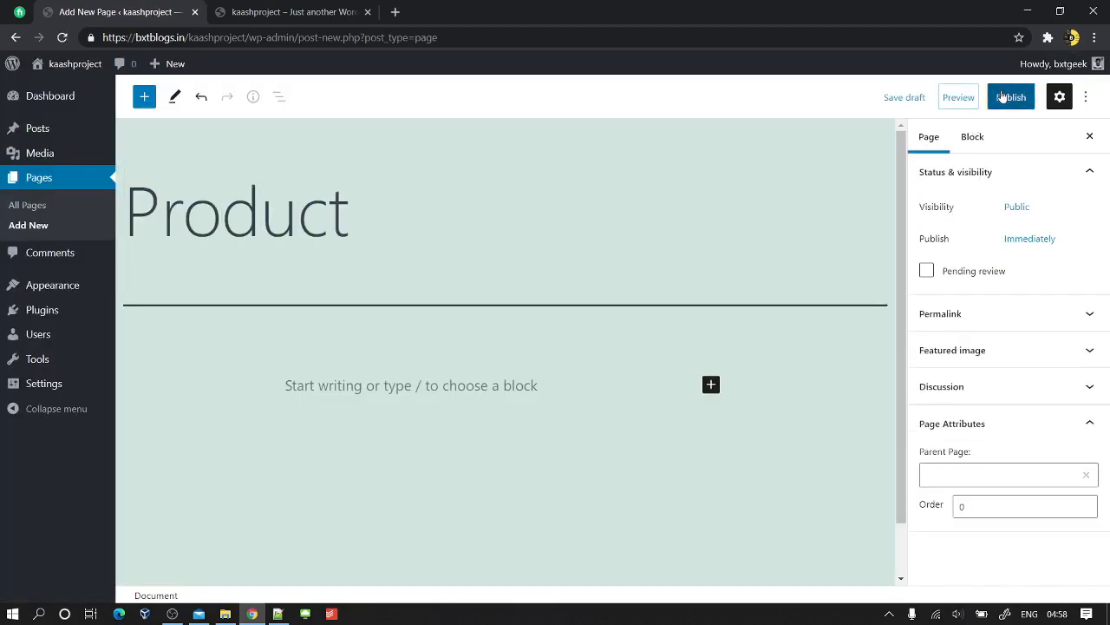
pyautogui.click(963, 97)
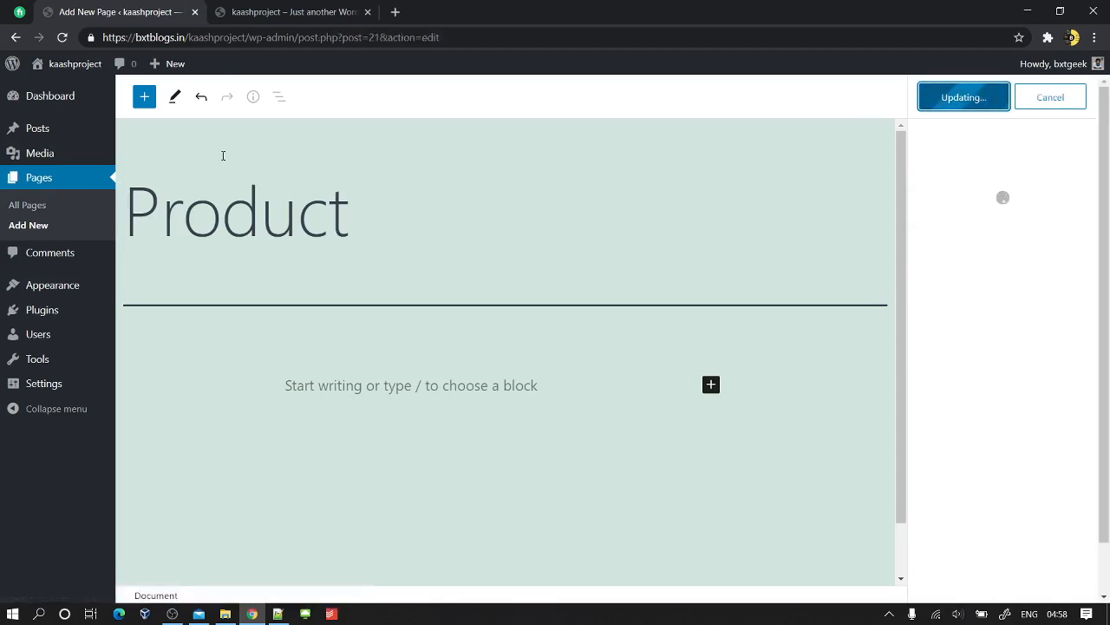
pyautogui.click(28, 205)
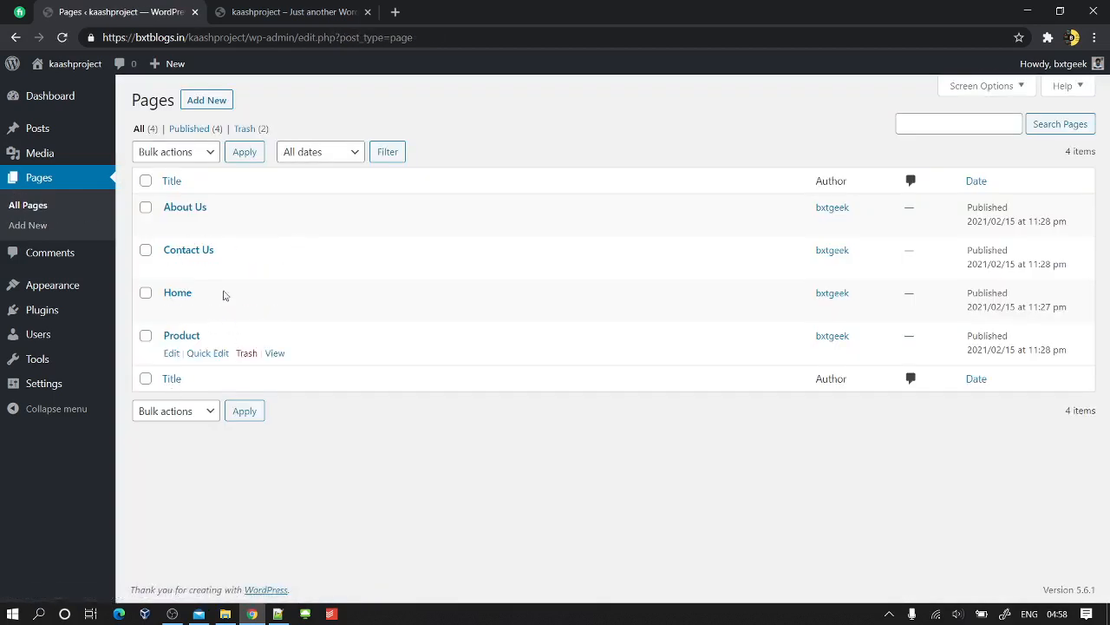
# - Create a navigation menu named "Main Menu" and add the Product, Contact Us, About Us and Home pages to it
pyautogui.moveTo(44, 299)
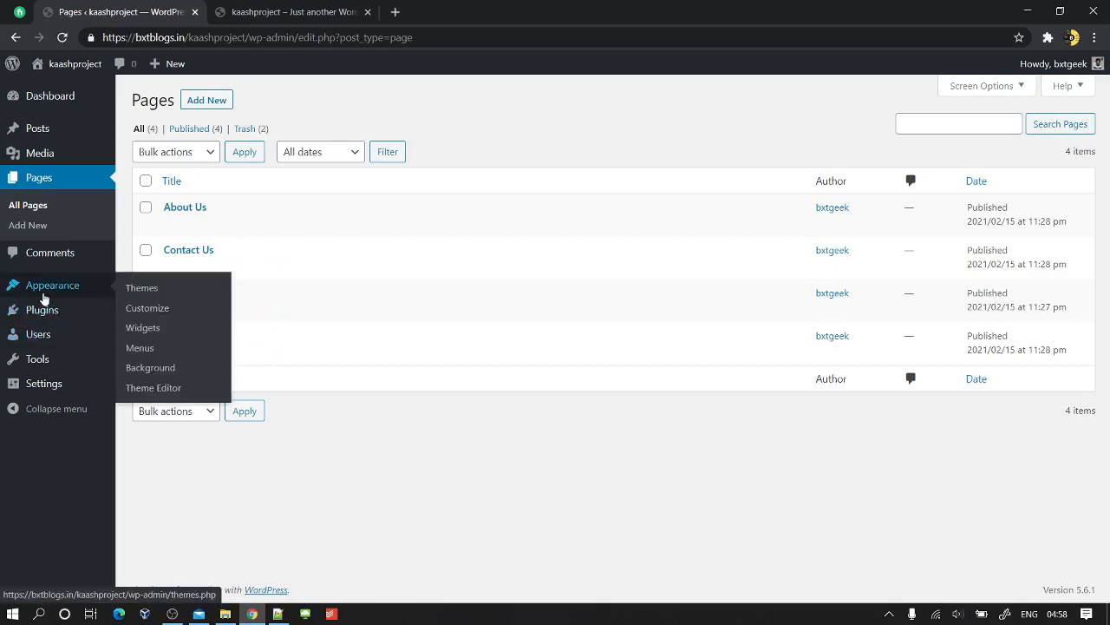
pyautogui.click(141, 349)
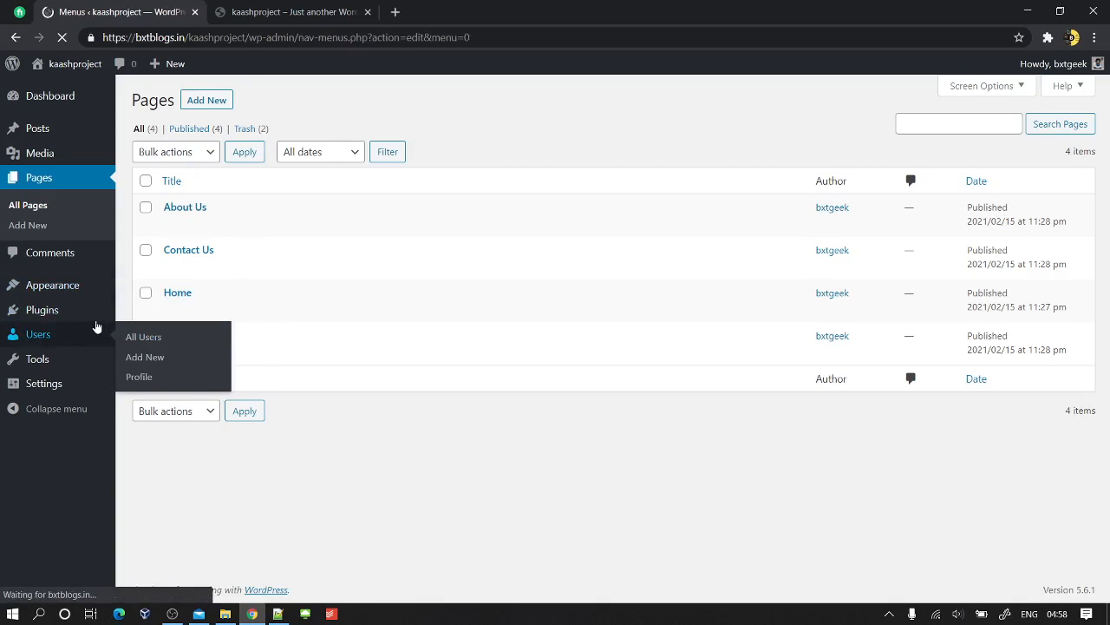
pyautogui.click(479, 268)
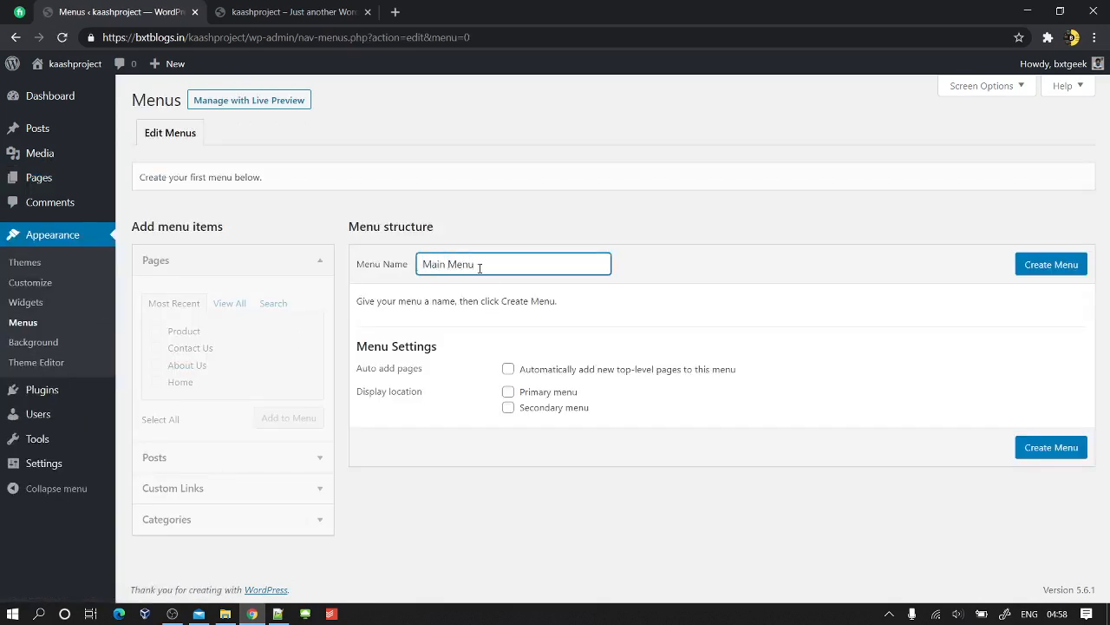
pyautogui.click(1054, 273)
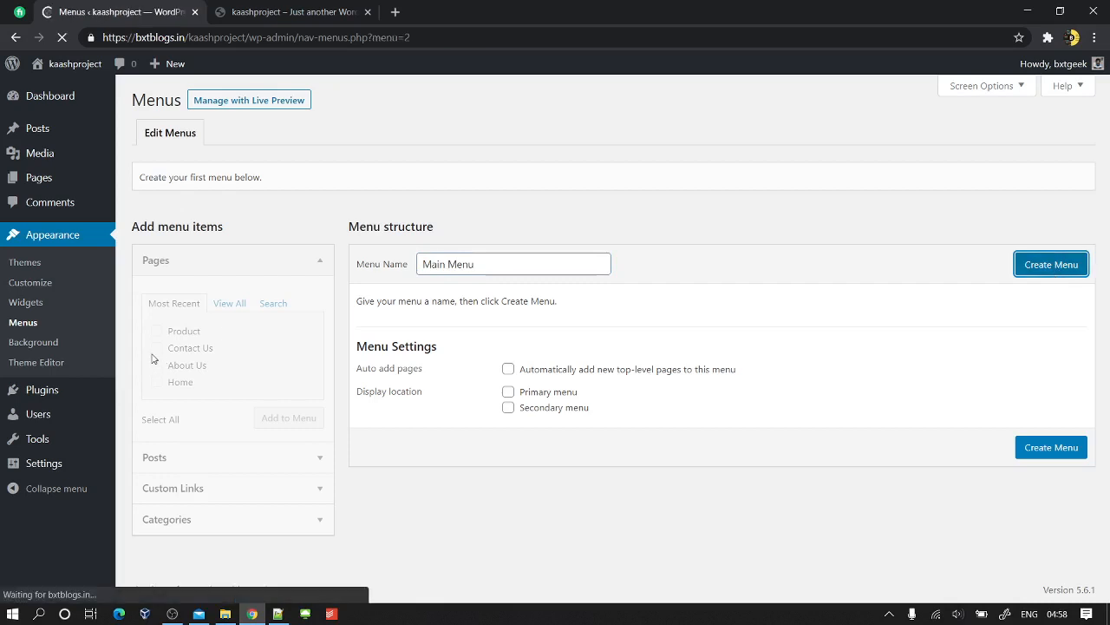
pyautogui.click(147, 419)
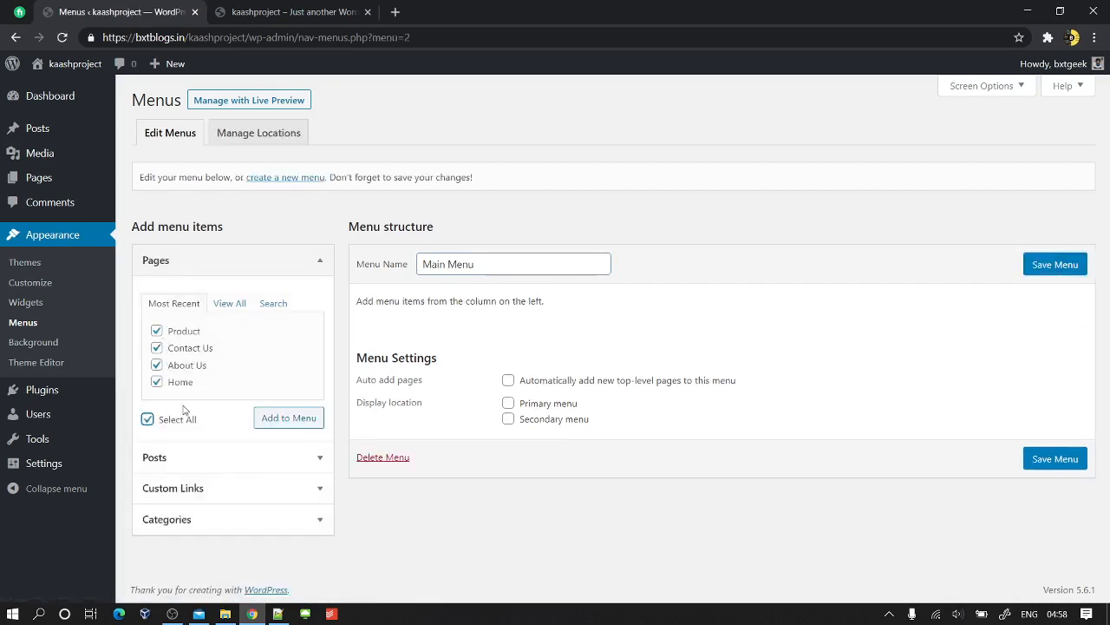
pyautogui.click(266, 420)
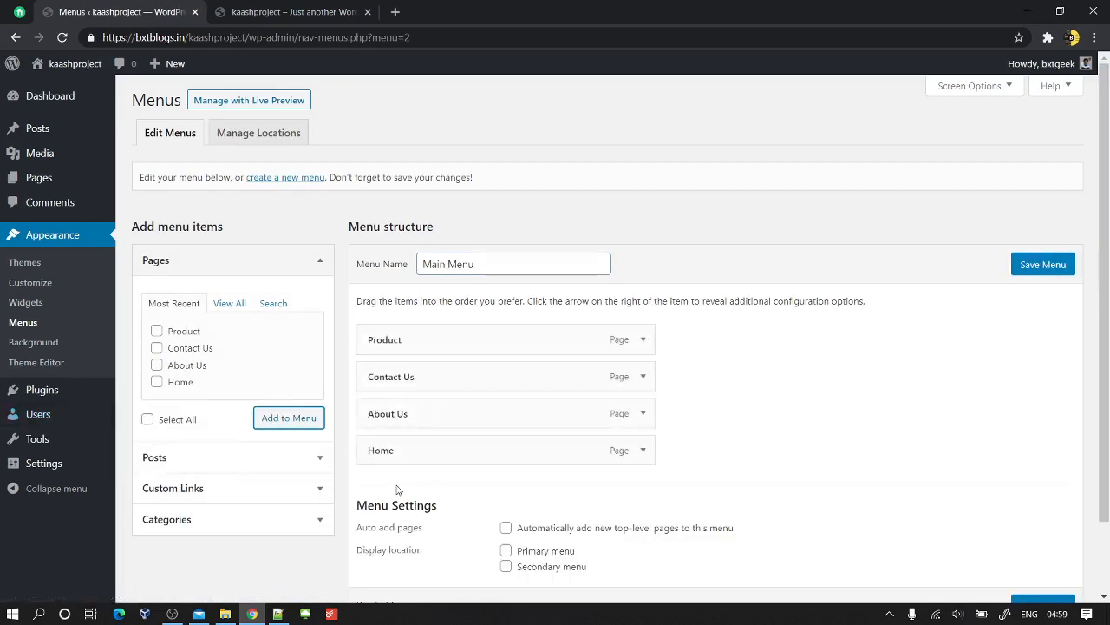
# - Reorder the menu items to Home, Product, About Us, Contact Us and save the menu
pyautogui.moveTo(386, 442); pyautogui.dragTo(386, 323)
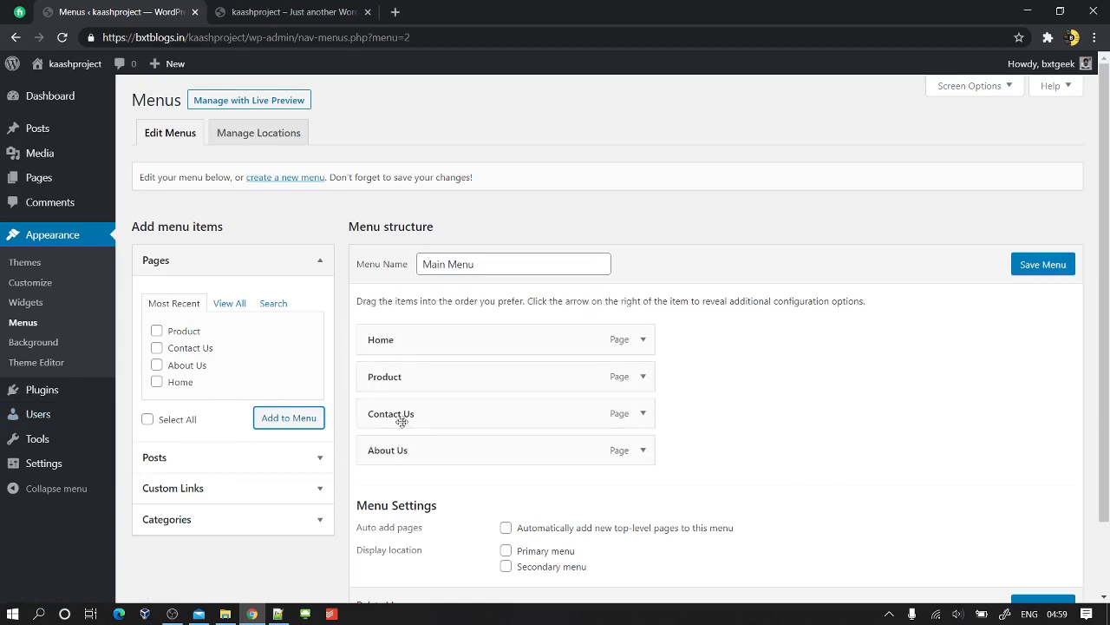
pyautogui.moveTo(407, 422); pyautogui.dragTo(407, 452)
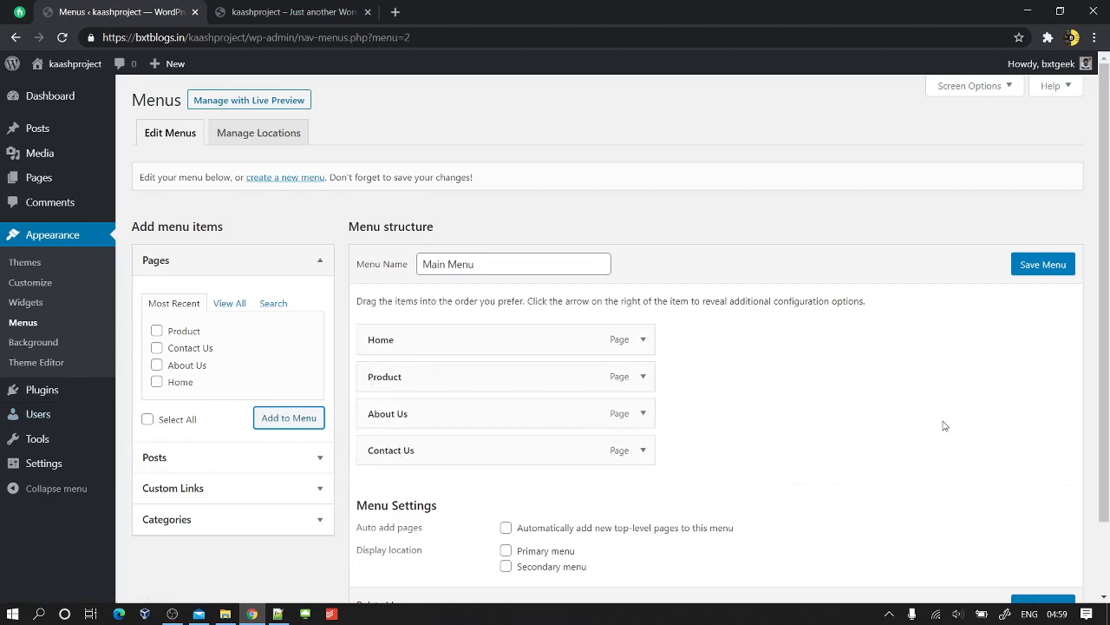
pyautogui.scroll(-1, 986, 525)
pyautogui.click(1027, 531)
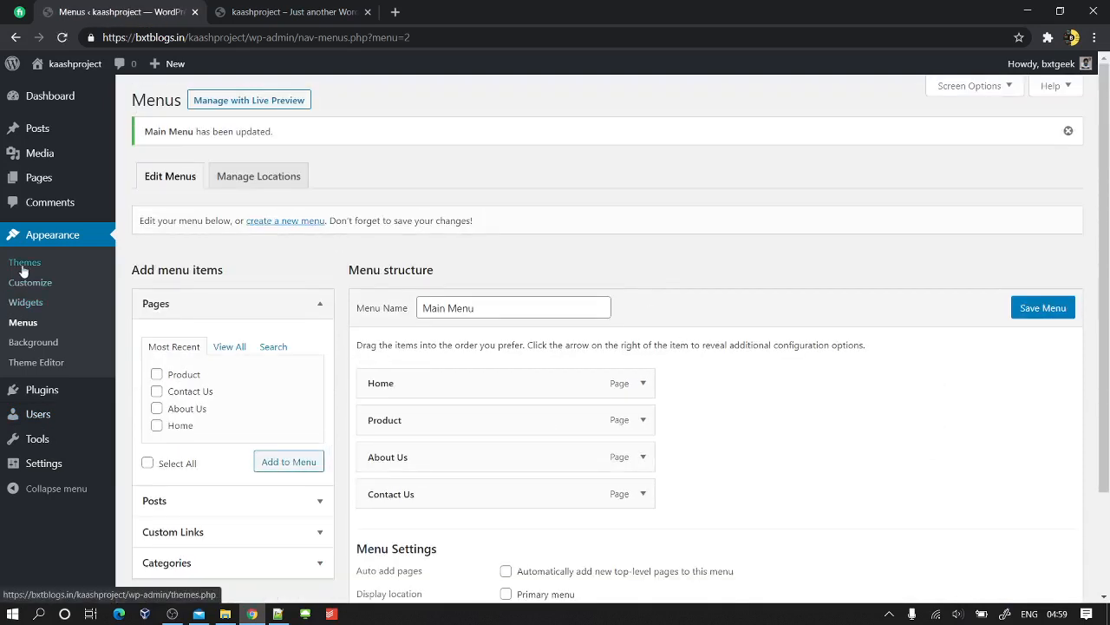
# - Find the Astra theme in the theme directory by searching for "astra" and install it
pyautogui.click(25, 265)
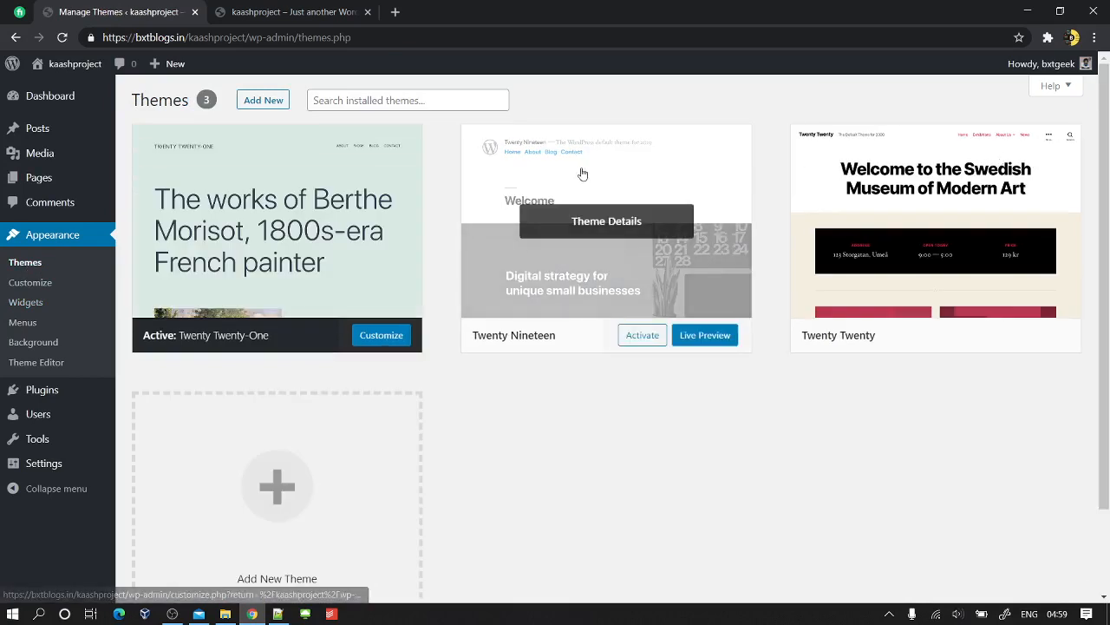
pyautogui.click(251, 102)
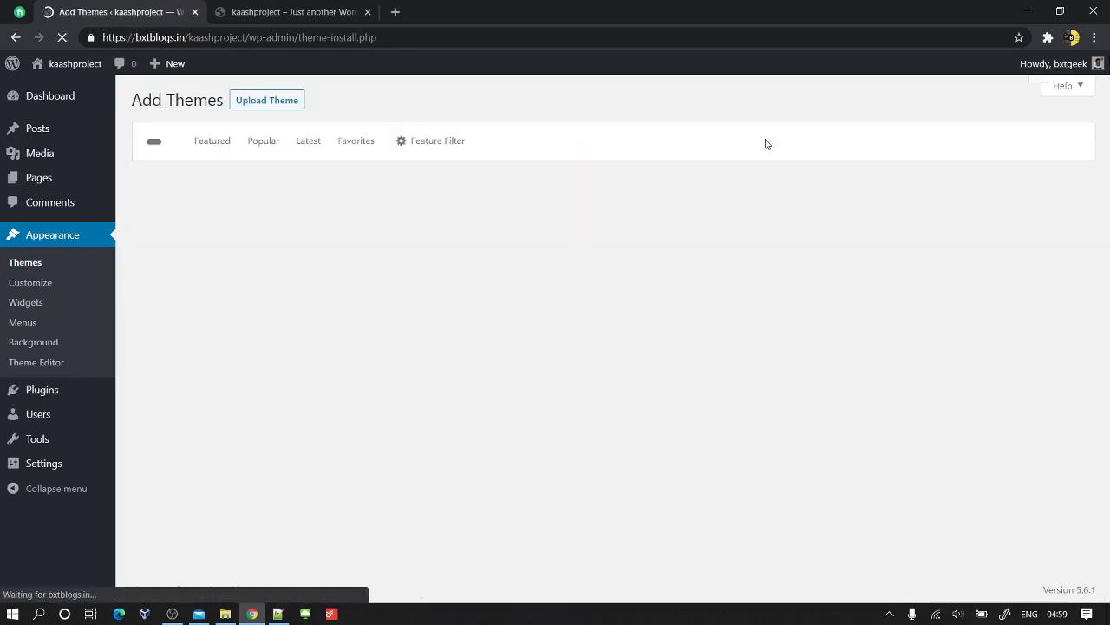
pyautogui.click(900, 143)
pyautogui.write('astra')
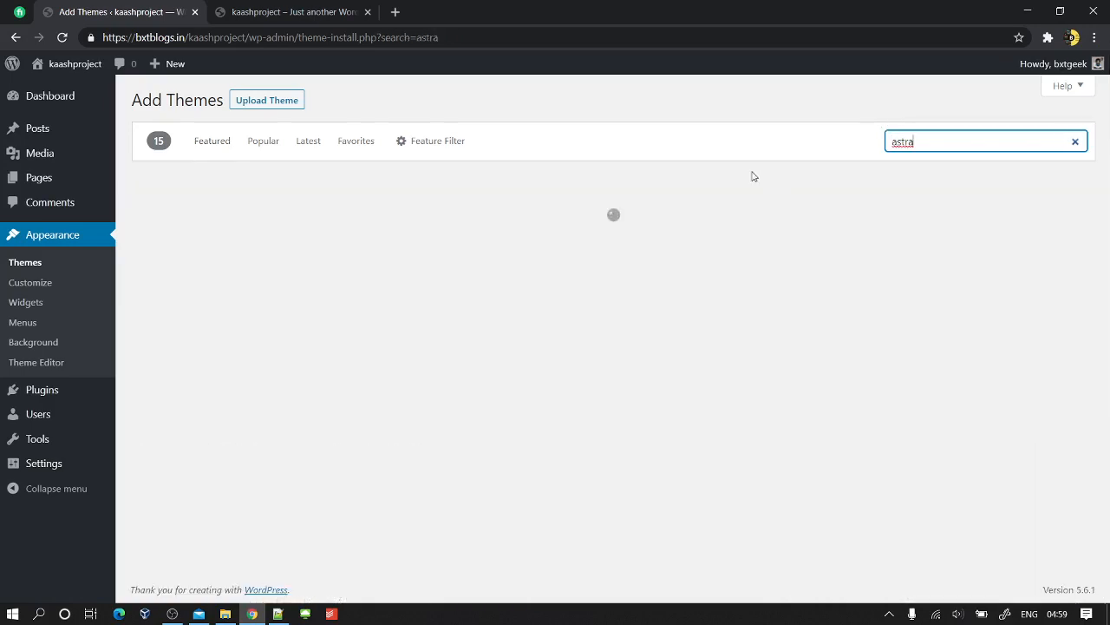
pyautogui.click(355, 266)
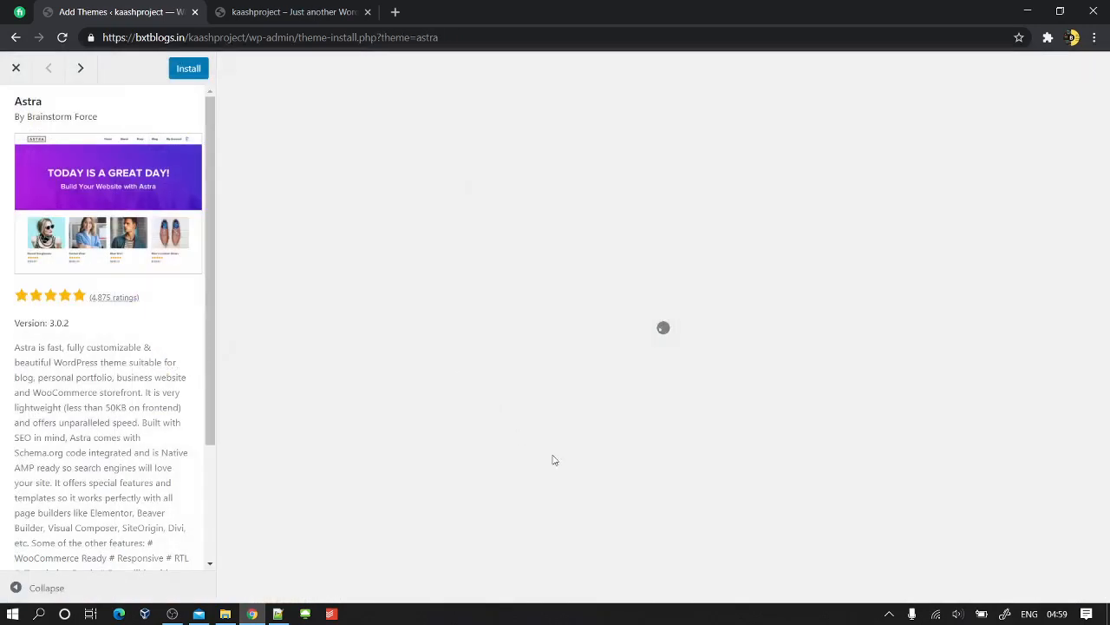
pyautogui.click(186, 73)
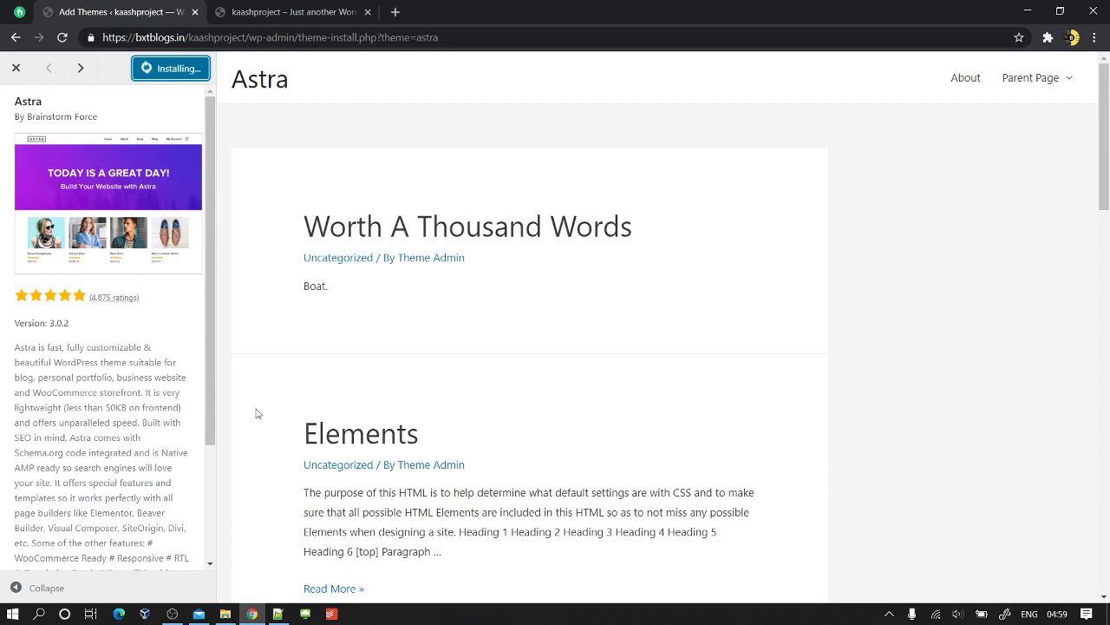
# - Reload the site's front page and look it over from header to footer while the theme installs
pyautogui.click(338, 12)
pyautogui.press('F5')
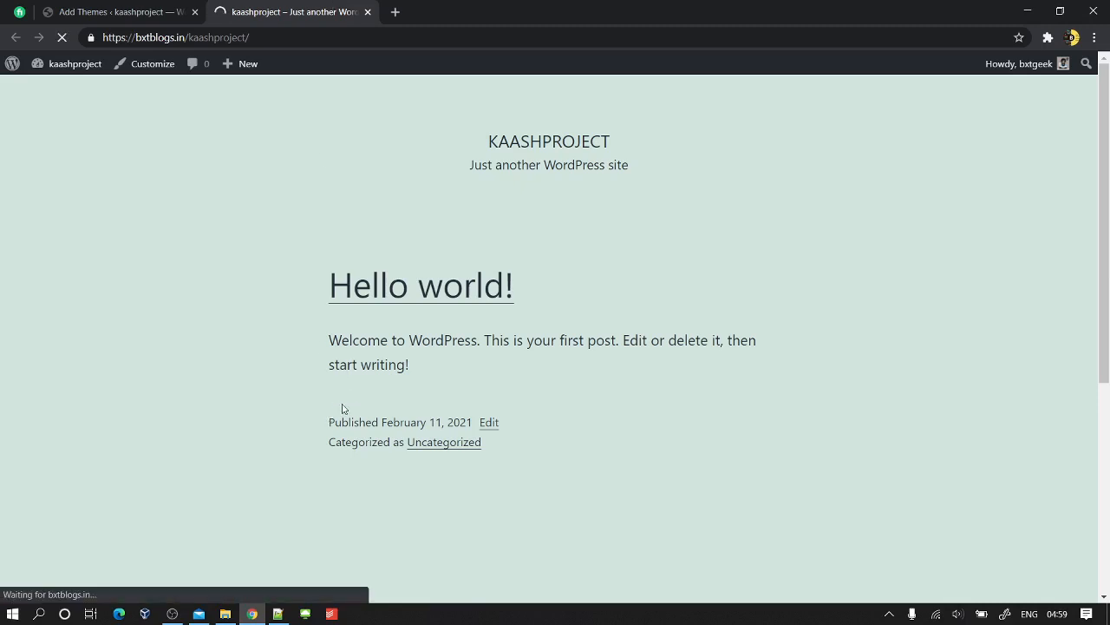
pyautogui.click(127, 8)
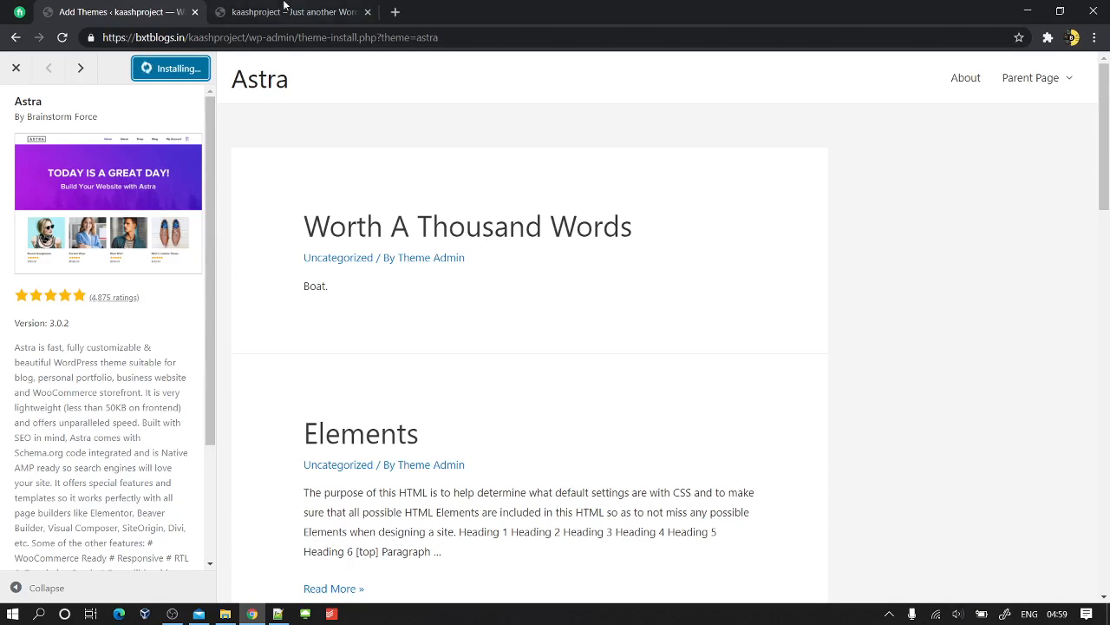
pyautogui.hotkey('ctrl', 'Tab')
pyautogui.scroll(-4, 367, 432)
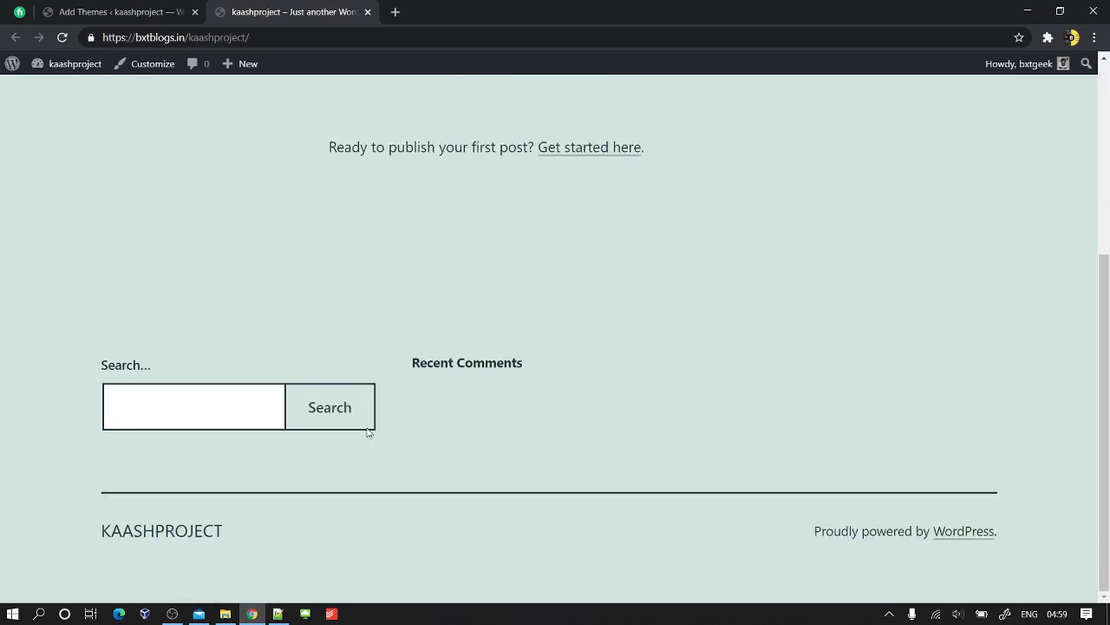
pyautogui.scroll(4, 367, 432)
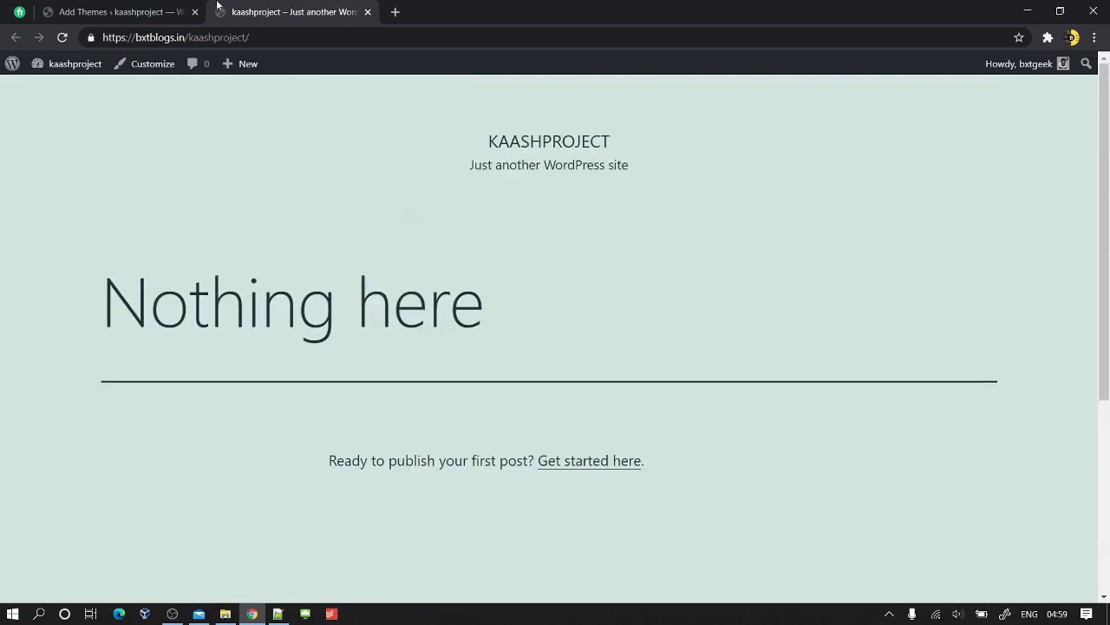
# - Return to the theme installation page and activate the Astra theme
pyautogui.click(134, 11)
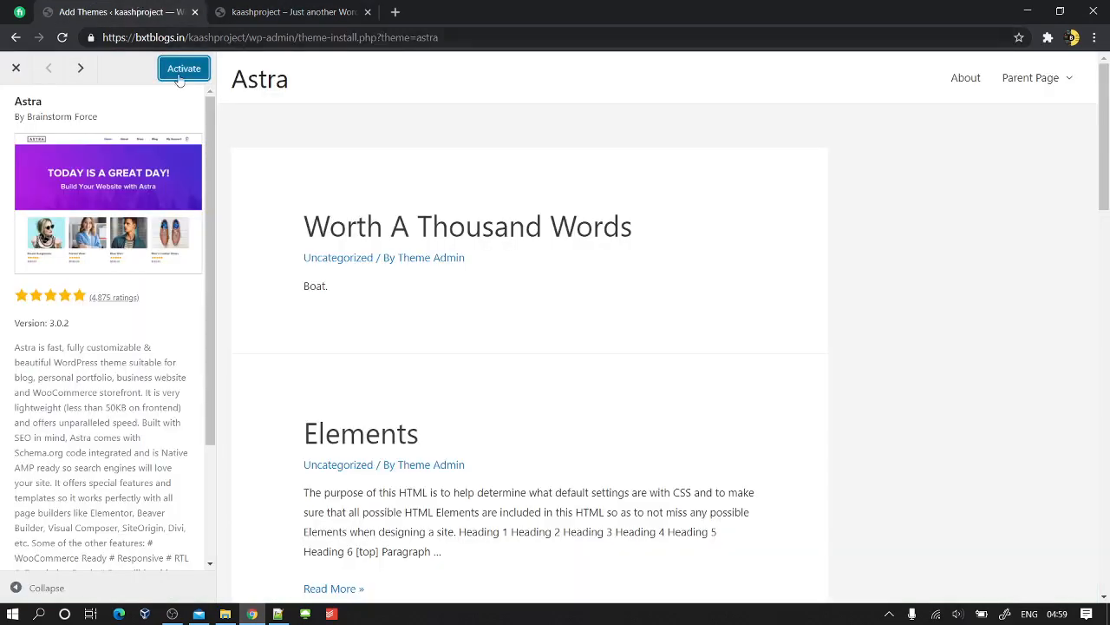
pyautogui.click(183, 69)
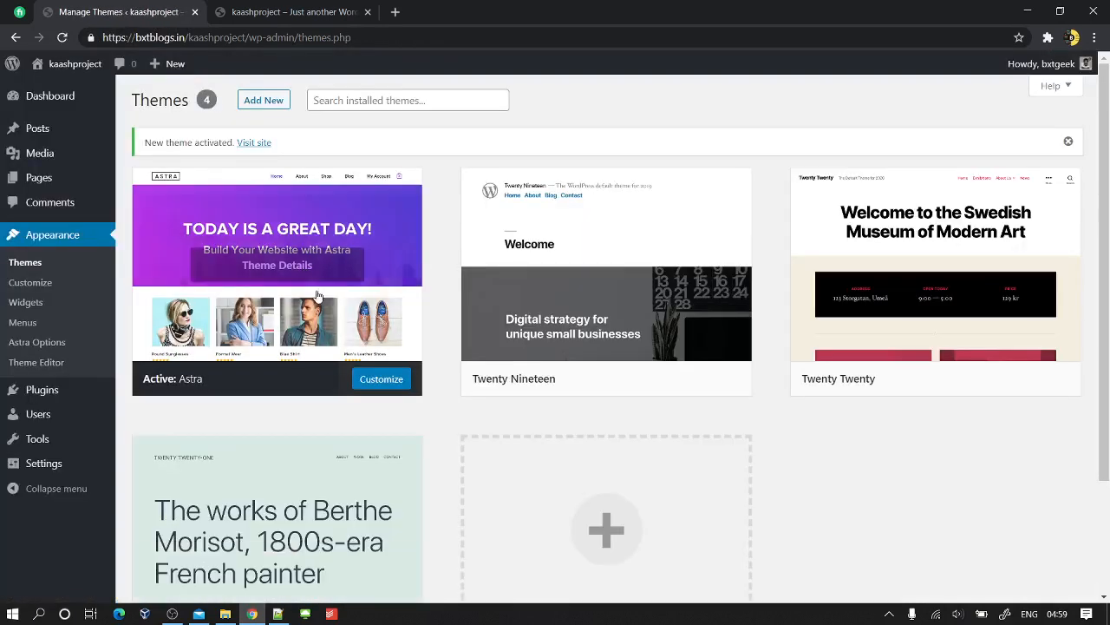
# - Search for new plugins with the keyword "elementor" and install Elementor Website Builder
pyautogui.moveTo(51, 392)
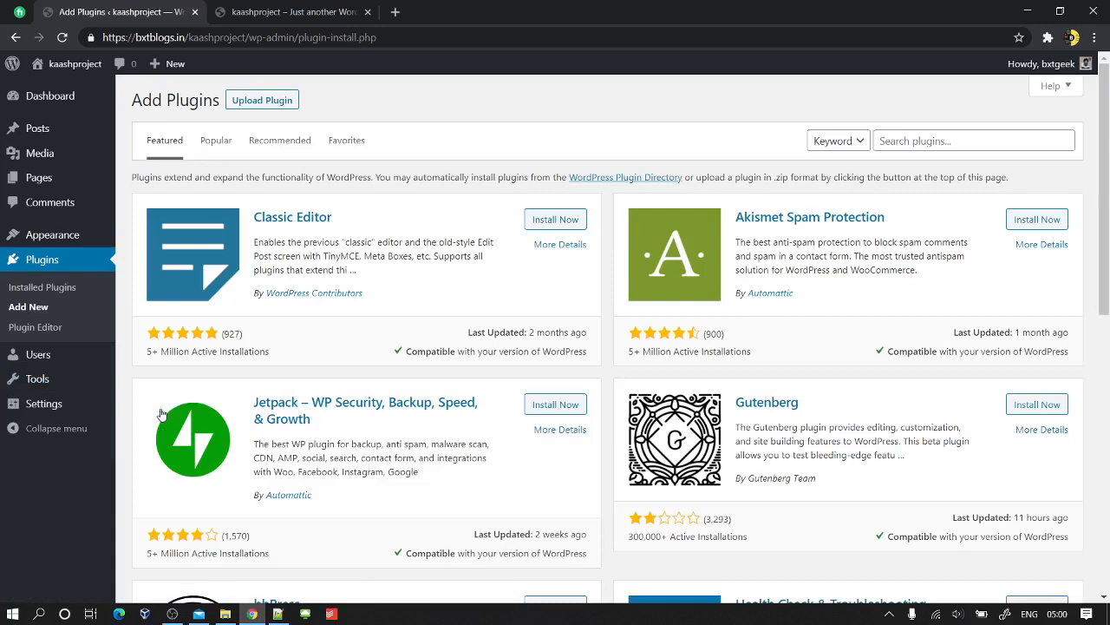
pyautogui.click(927, 139)
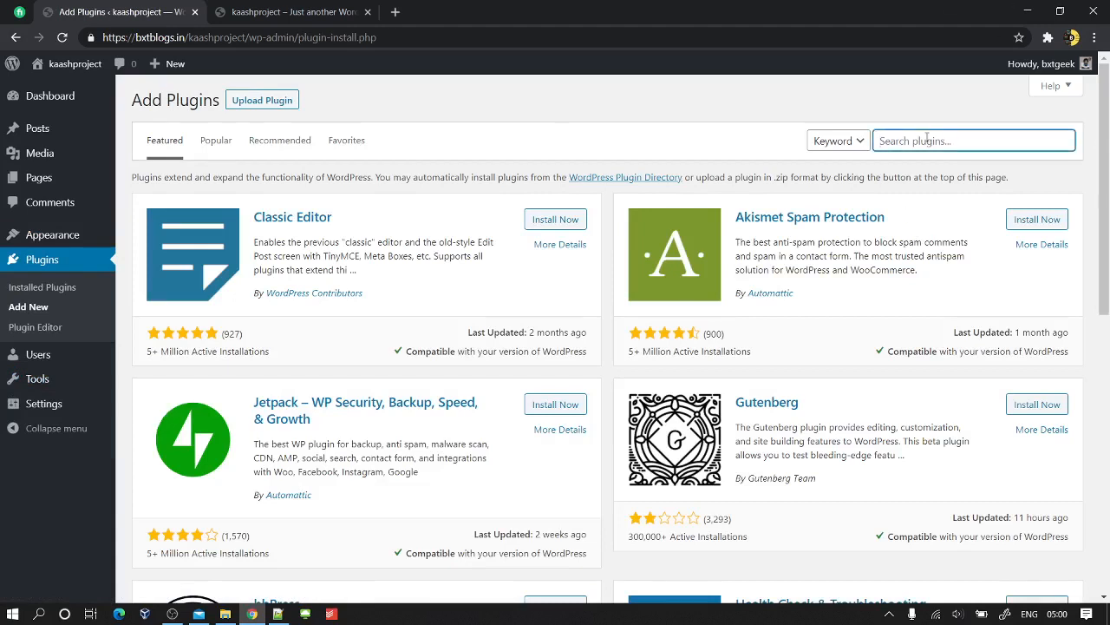
pyautogui.write('elementor')
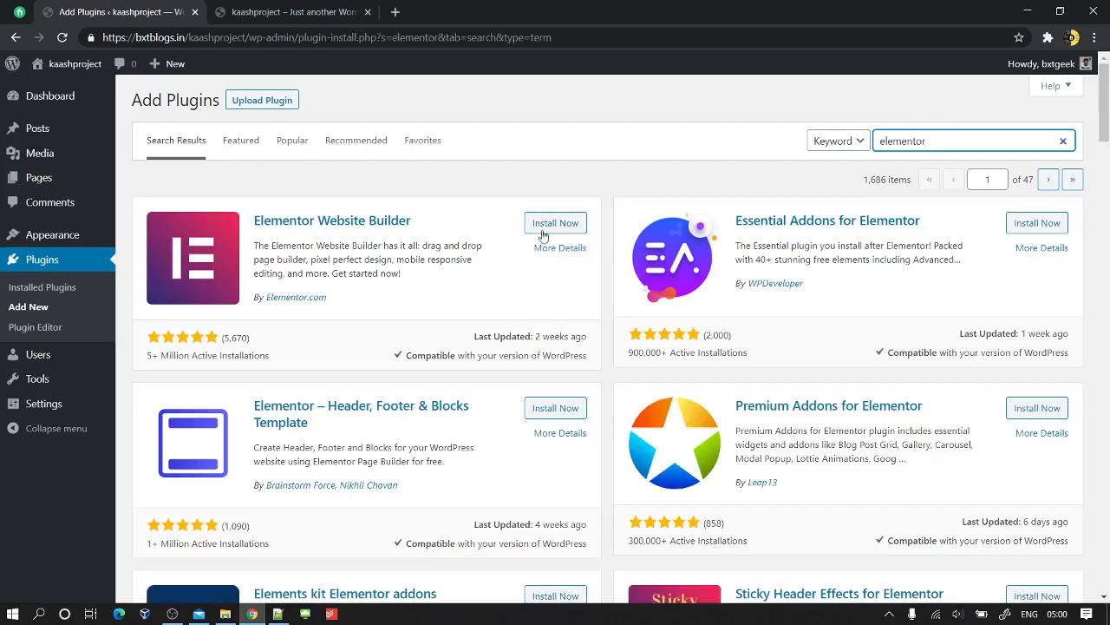
pyautogui.click(555, 224)
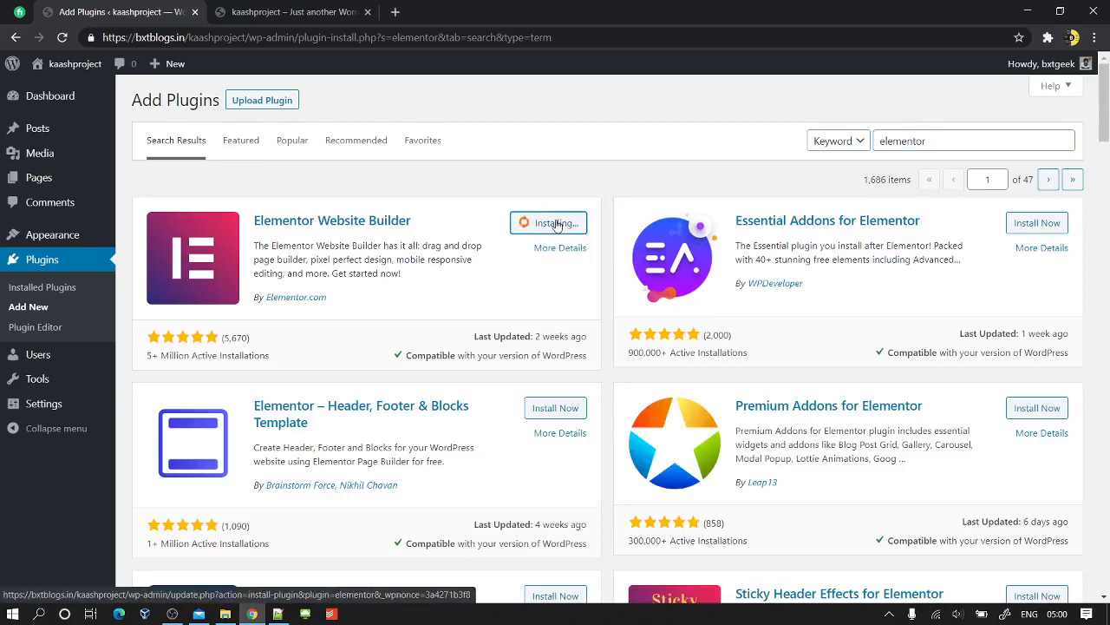
# - Find Envato Elements – Photos & Elementor Templates among the Elementor plugin results and install it
pyautogui.scroll(-3, 559, 224)
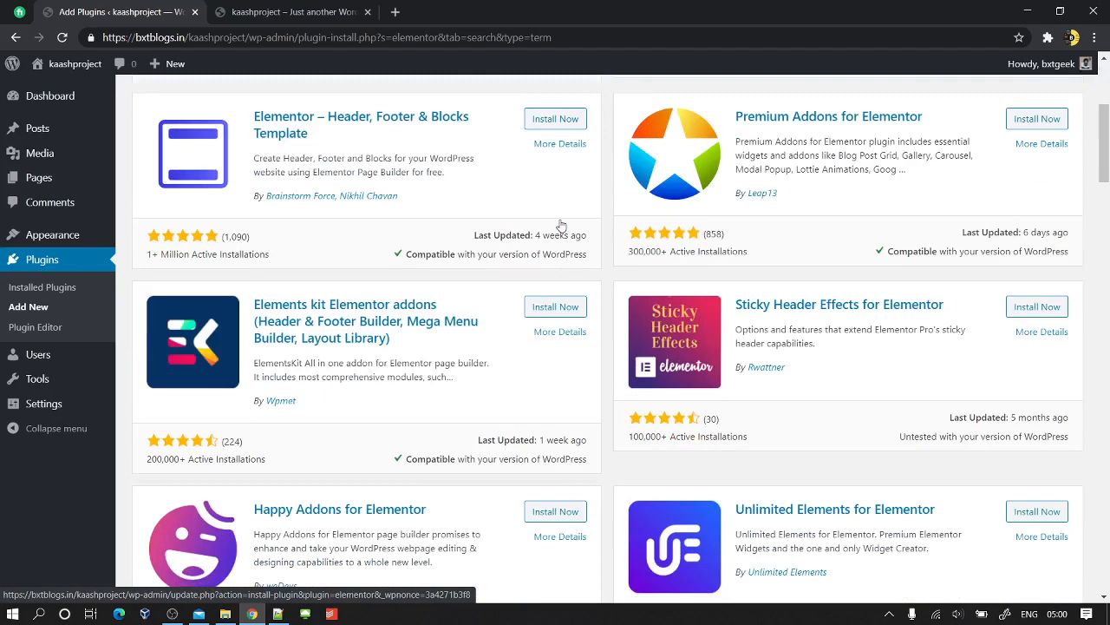
pyautogui.scroll(-14, 279, 290)
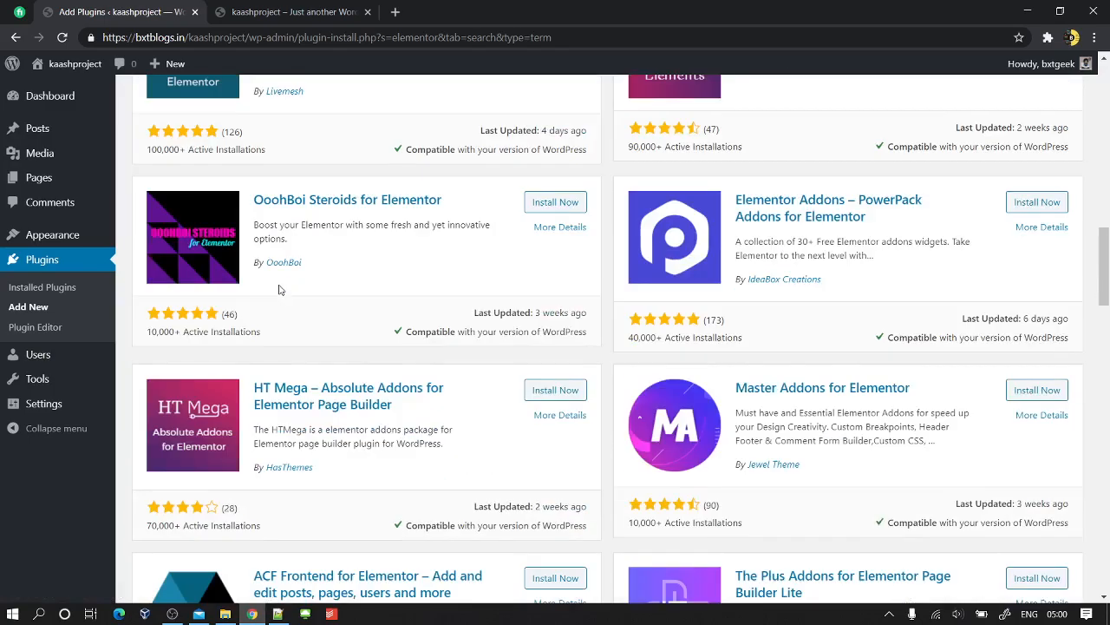
pyautogui.scroll(-3, 279, 290)
pyautogui.scroll(2, 279, 290)
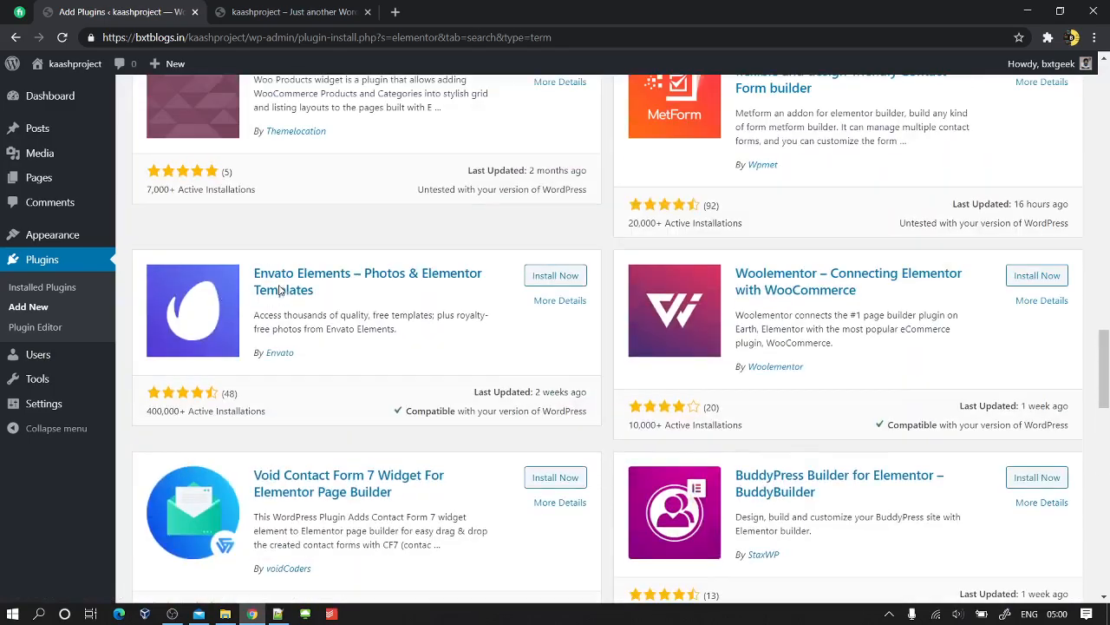
pyautogui.click(553, 275)
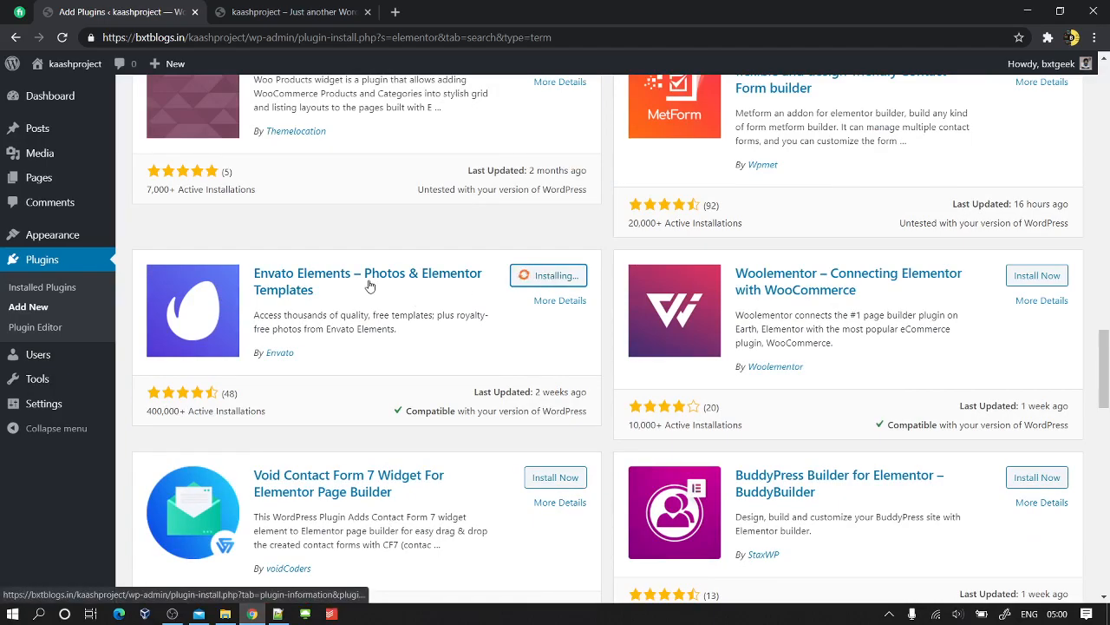
# - Install the Essential Addons for Elementor plugin from the same search results
pyautogui.scroll(10, 533, 297)
pyautogui.scroll(10, 535, 298)
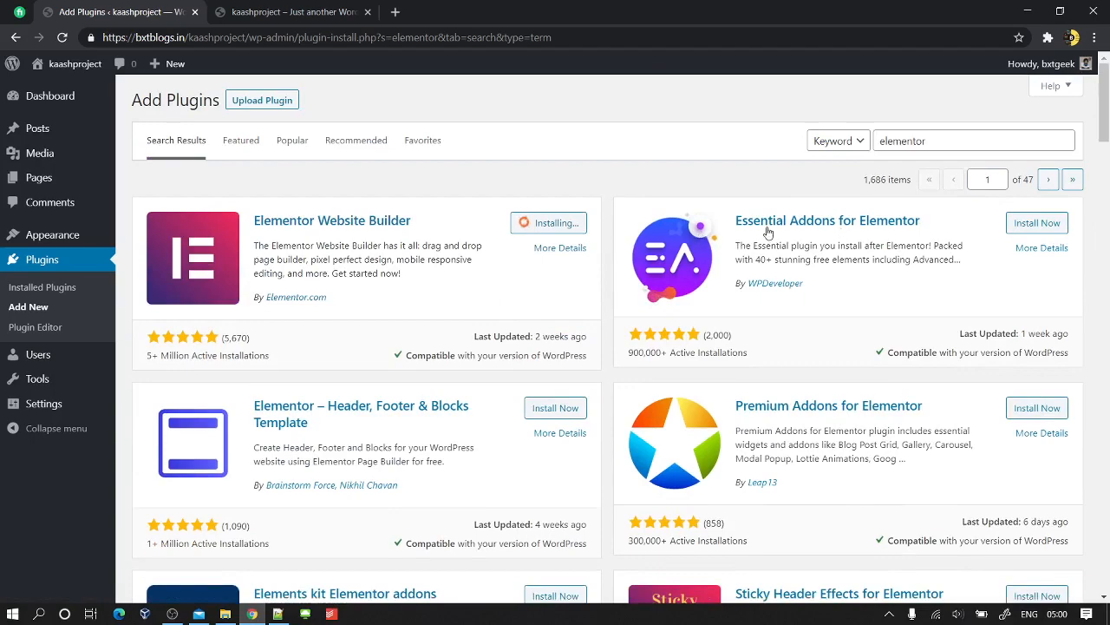
pyautogui.click(1050, 228)
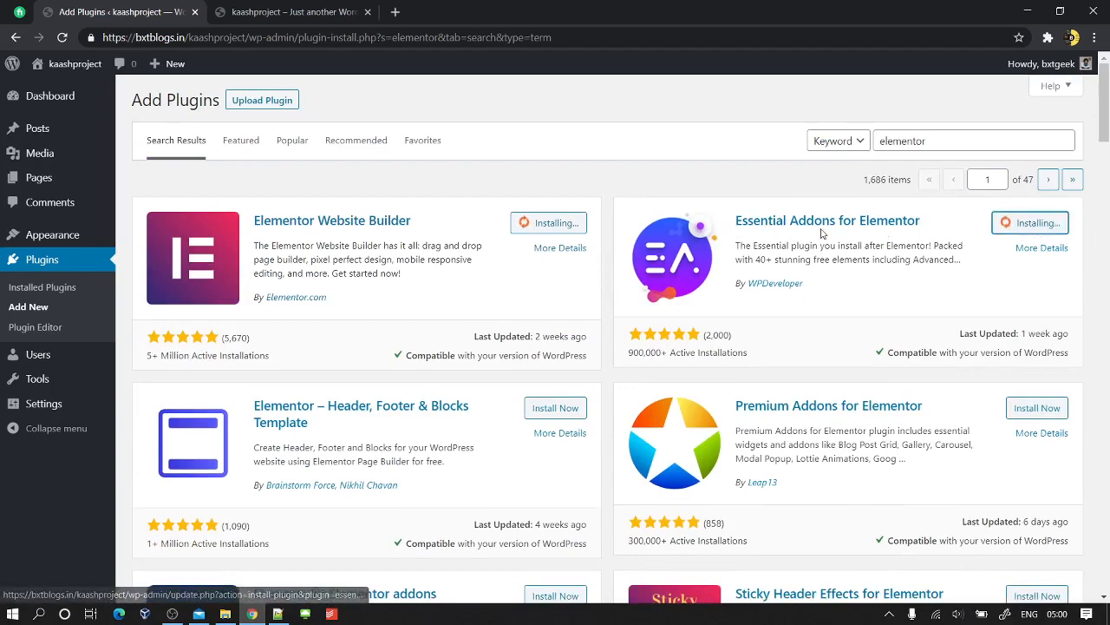
# - Look through the remaining Elementor add-ons, and search the plugin directory for "wp form"
pyautogui.scroll(-3, 659, 260)
pyautogui.scroll(-15, 644, 431)
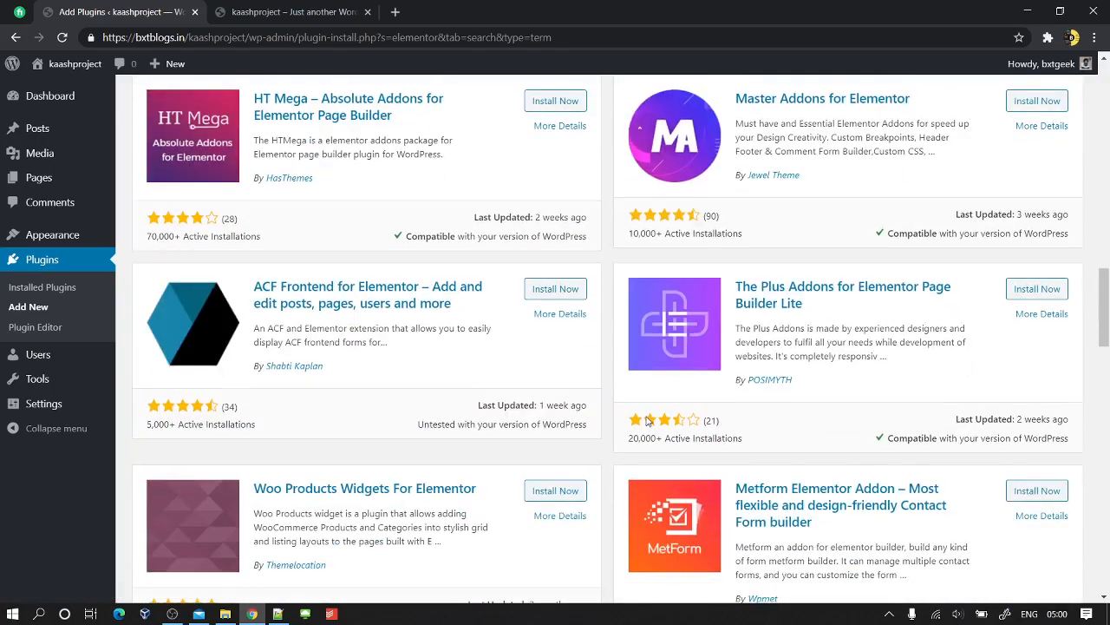
pyautogui.scroll(-5, 644, 425)
pyautogui.scroll(10, 646, 415)
pyautogui.scroll(10, 646, 410)
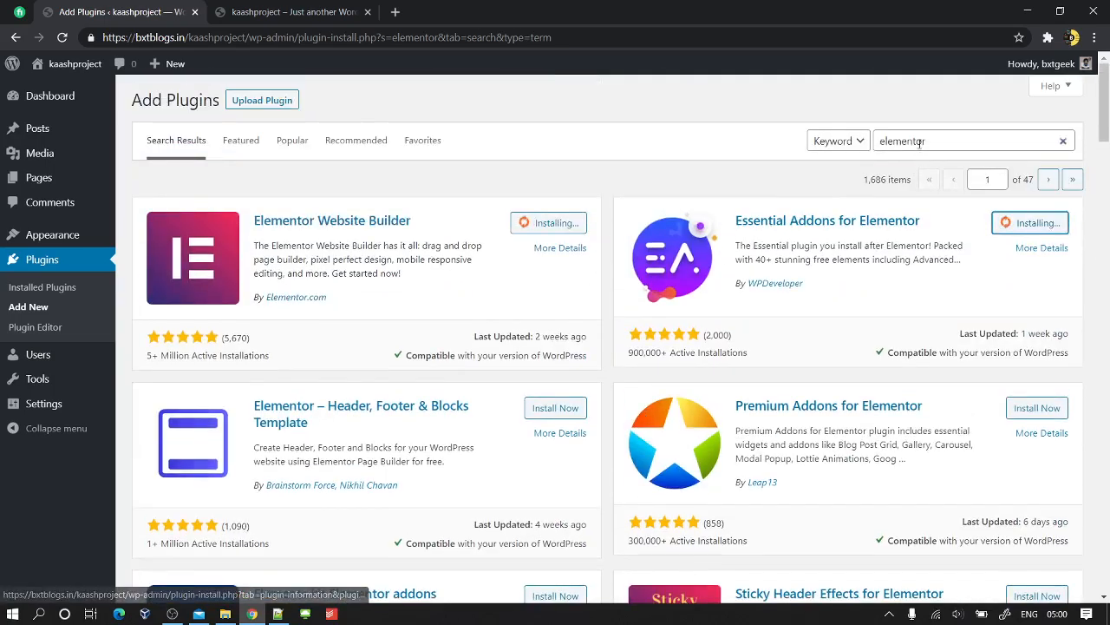
pyautogui.click(919, 142)
pyautogui.doubleClick(918, 142)
pyautogui.write('wp form')
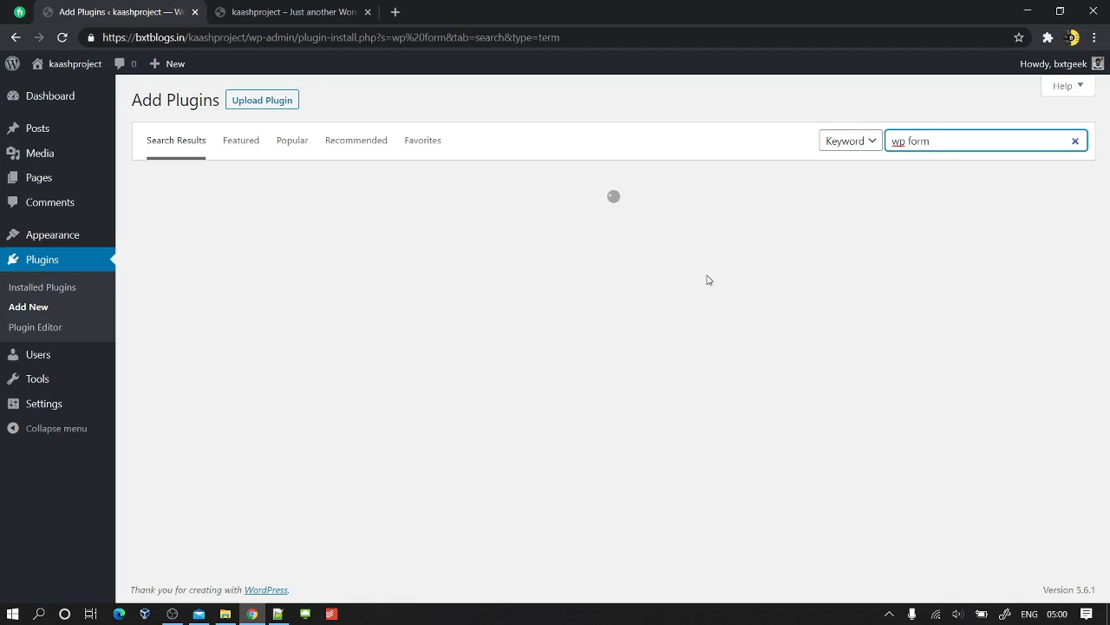
# - Search the plugin directory for "sina" and install Sina Extension for Elementor
pyautogui.hotkey('ctrl', 'a')
pyautogui.press('BackSpace')
pyautogui.write('sin')
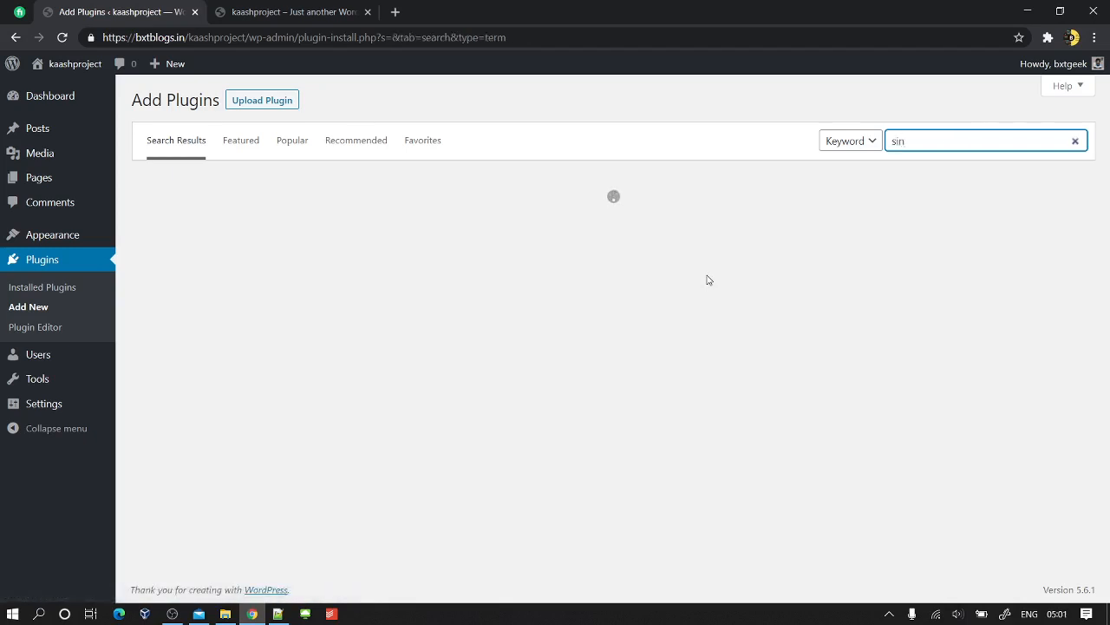
pyautogui.write('a')
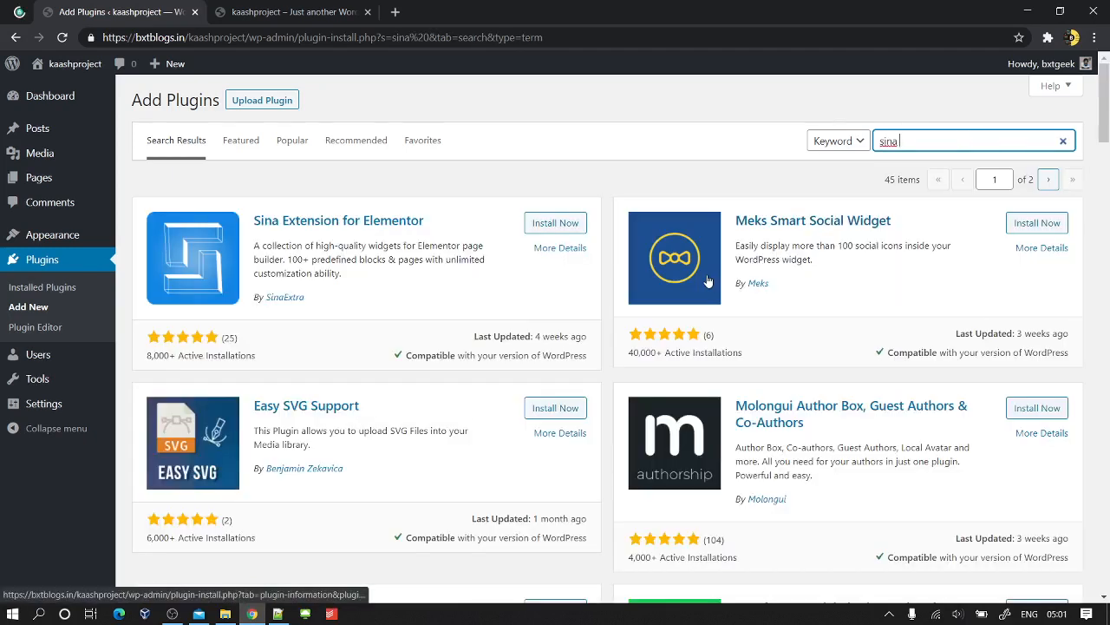
pyautogui.click(560, 223)
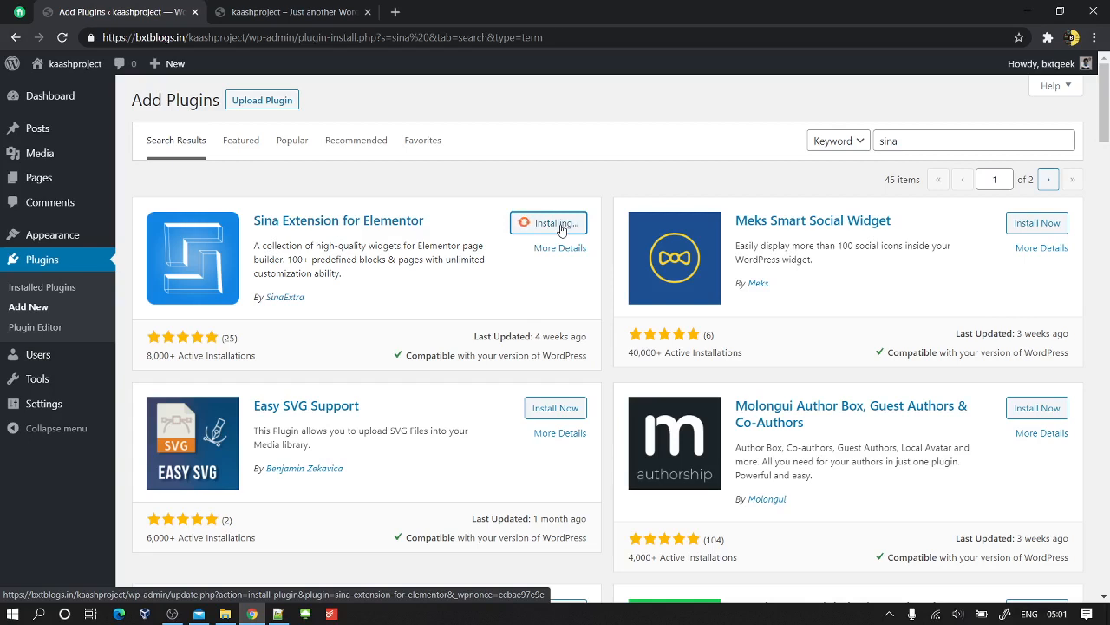
# - Search the plugin directory for "wpform" and install Contact Form by WPForms
pyautogui.doubleClick(925, 145)
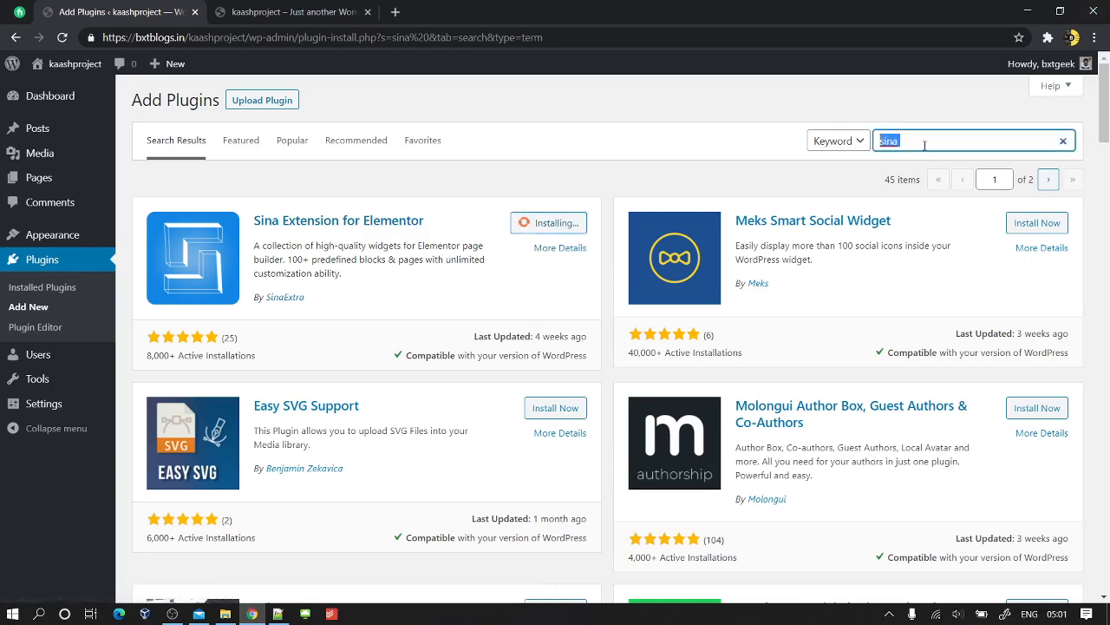
pyautogui.write('wo')
pyautogui.write('pfrom')
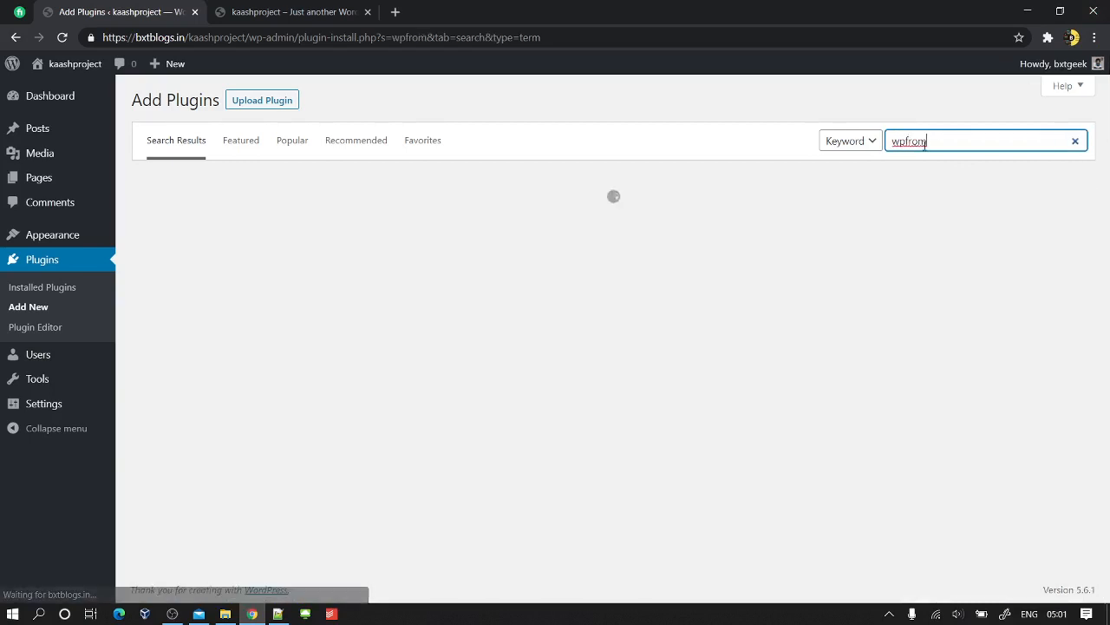
pyautogui.press('BackSpace')
pyautogui.press('BackSpace')
pyautogui.press('BackSpace')
pyautogui.write('orm')
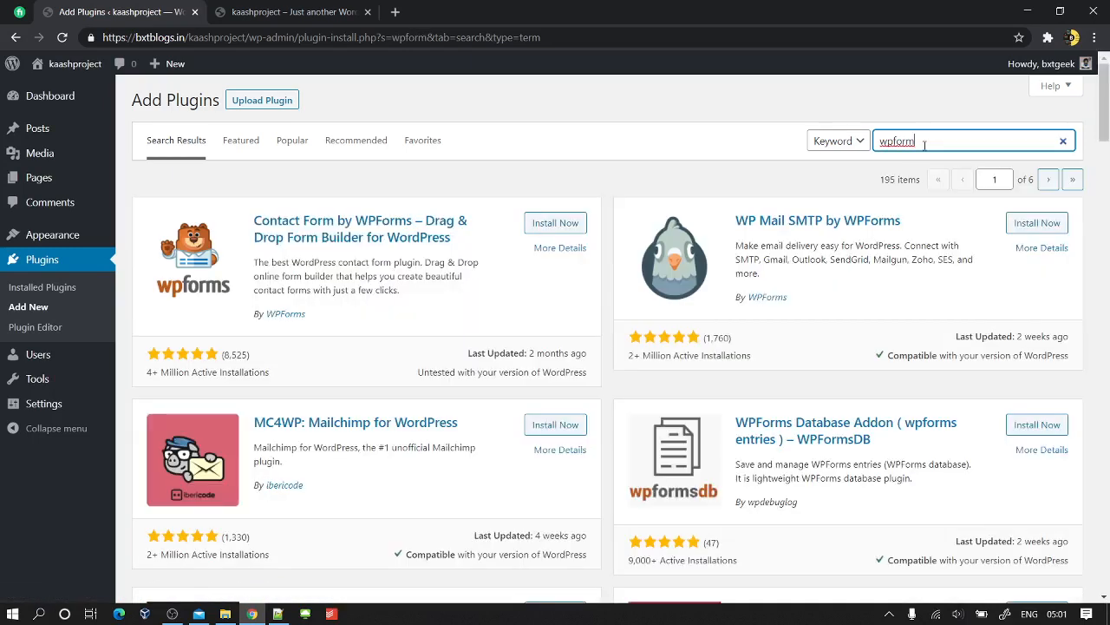
pyautogui.click(550, 225)
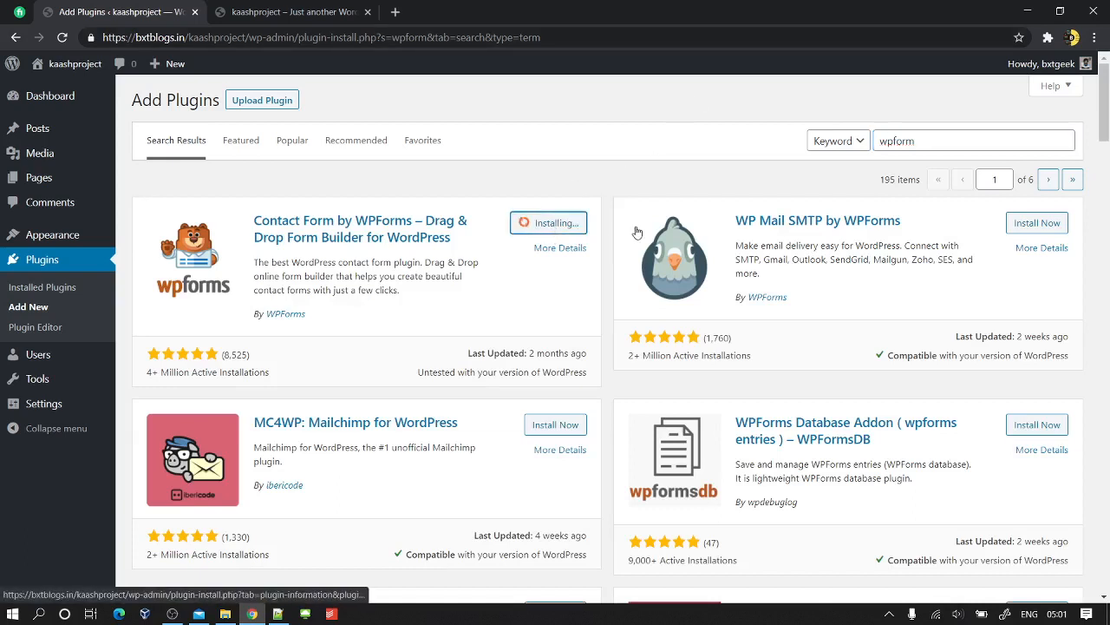
# - Look through the other form plugins in the "wpform" search results while the installation runs
pyautogui.click(35, 287)
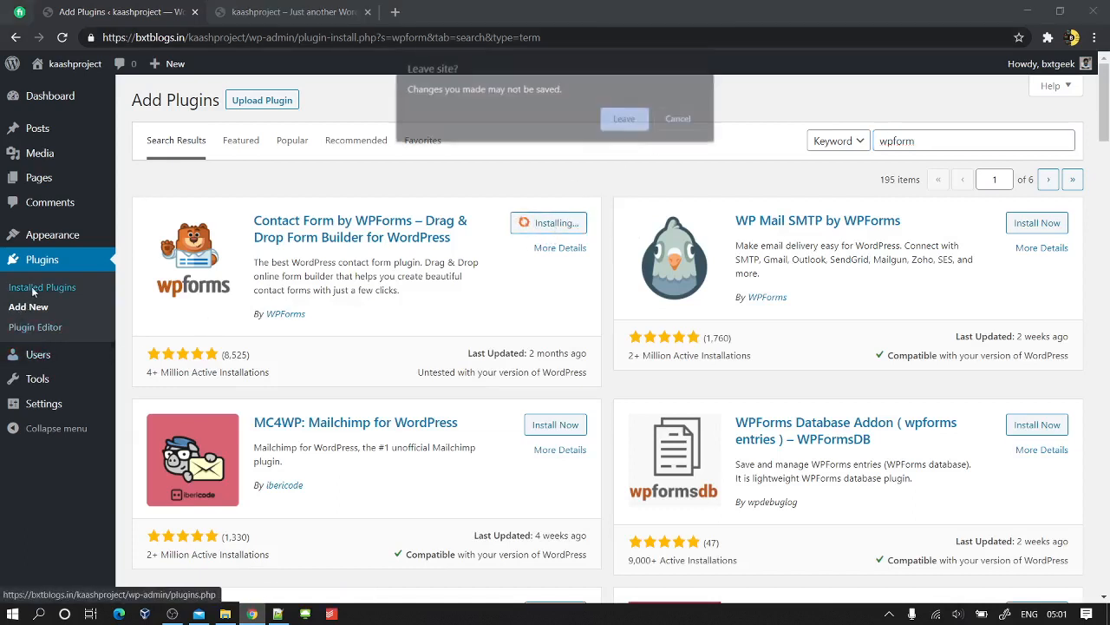
pyautogui.click(680, 122)
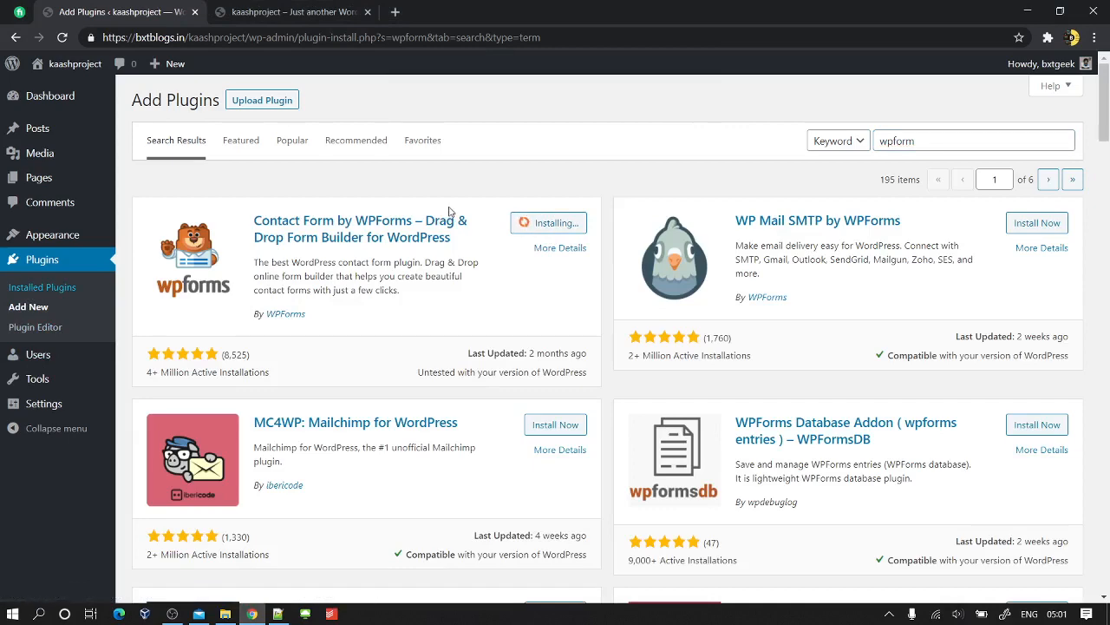
pyautogui.scroll(-3, 451, 211)
pyautogui.scroll(-2, 461, 213)
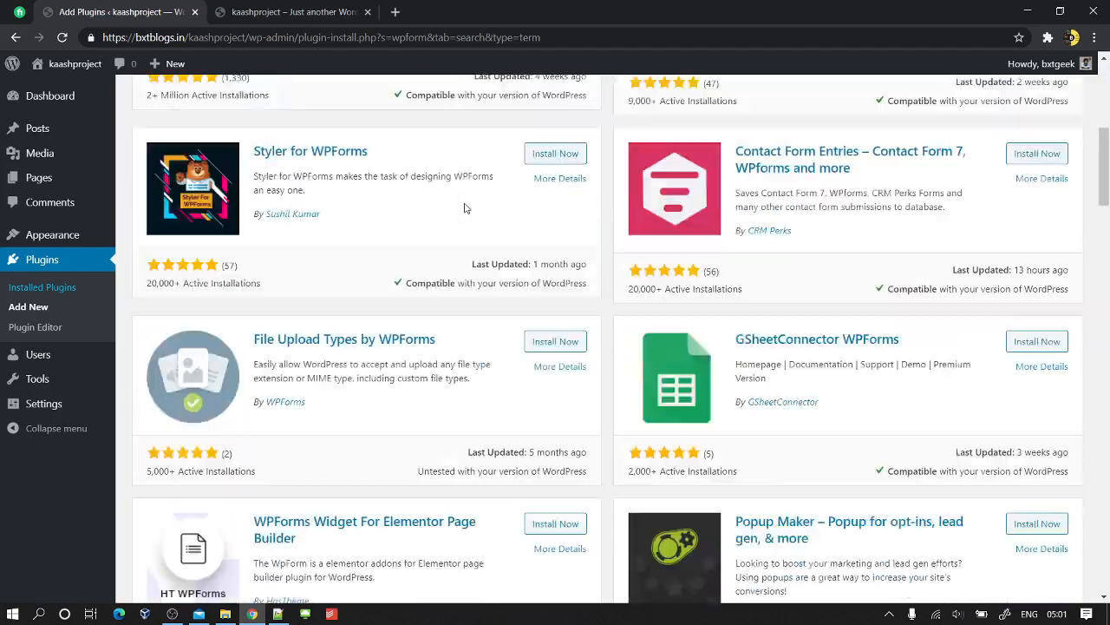
pyautogui.scroll(-3, 460, 216)
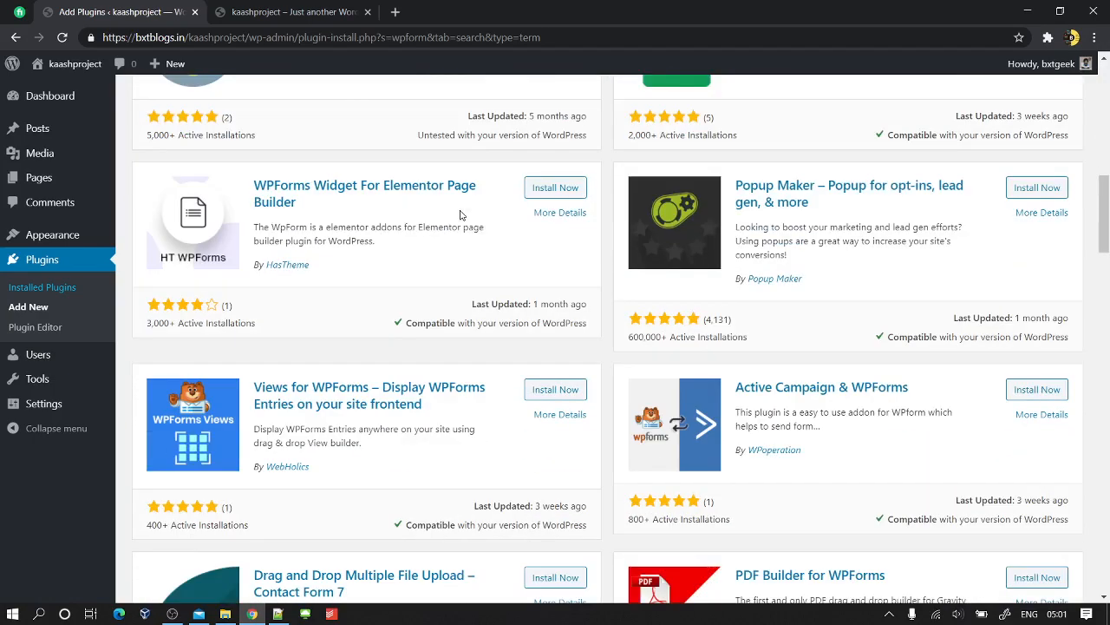
pyautogui.scroll(-3, 461, 215)
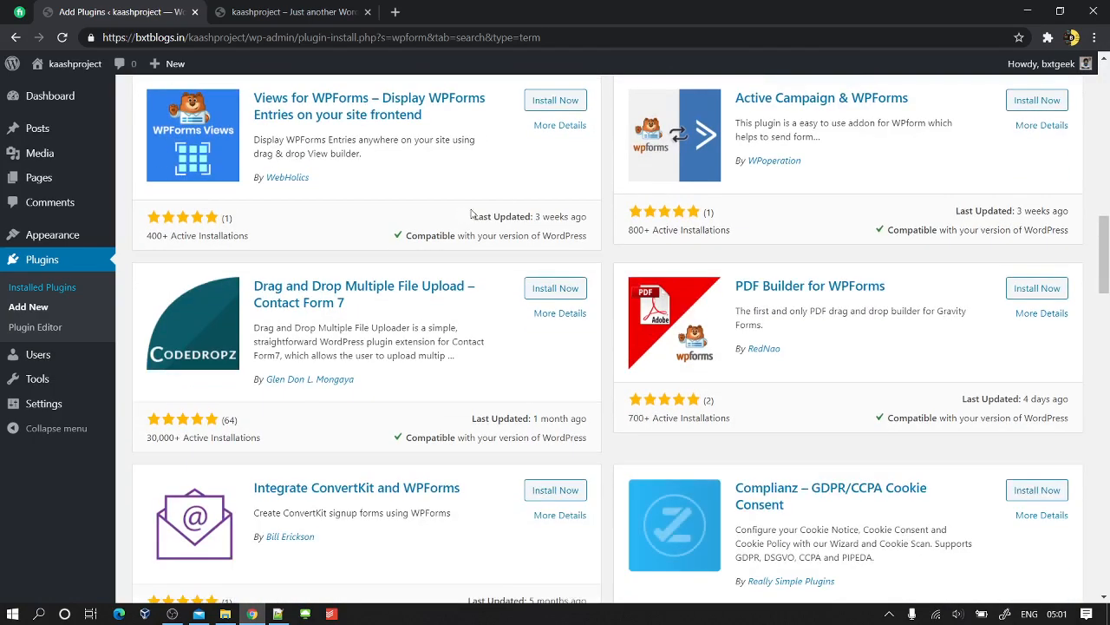
pyautogui.scroll(6, 551, 227)
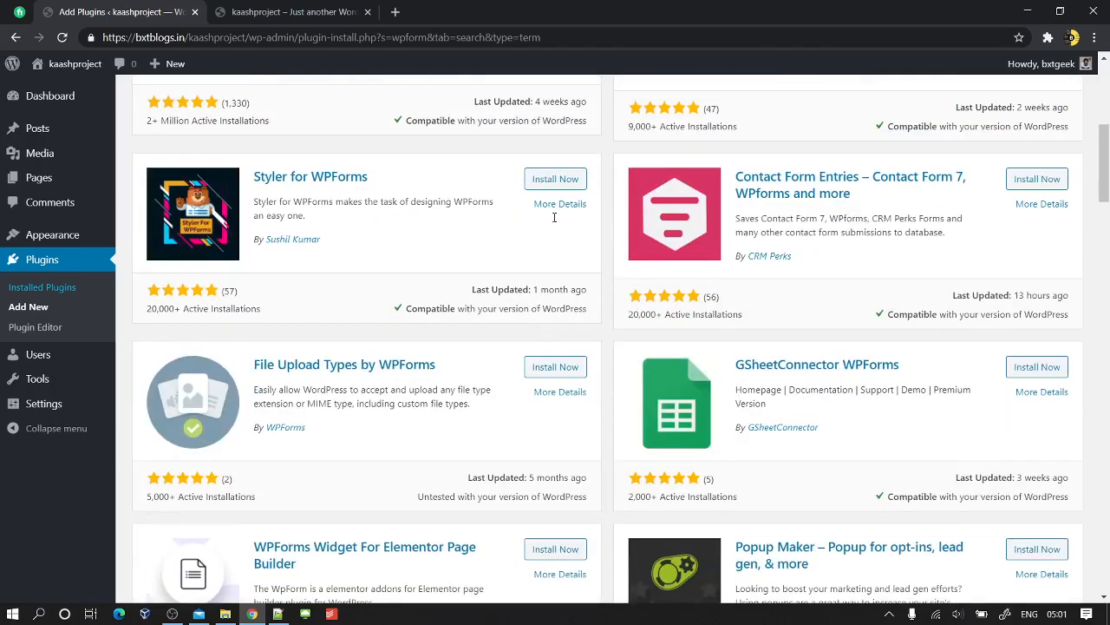
pyautogui.scroll(5, 543, 239)
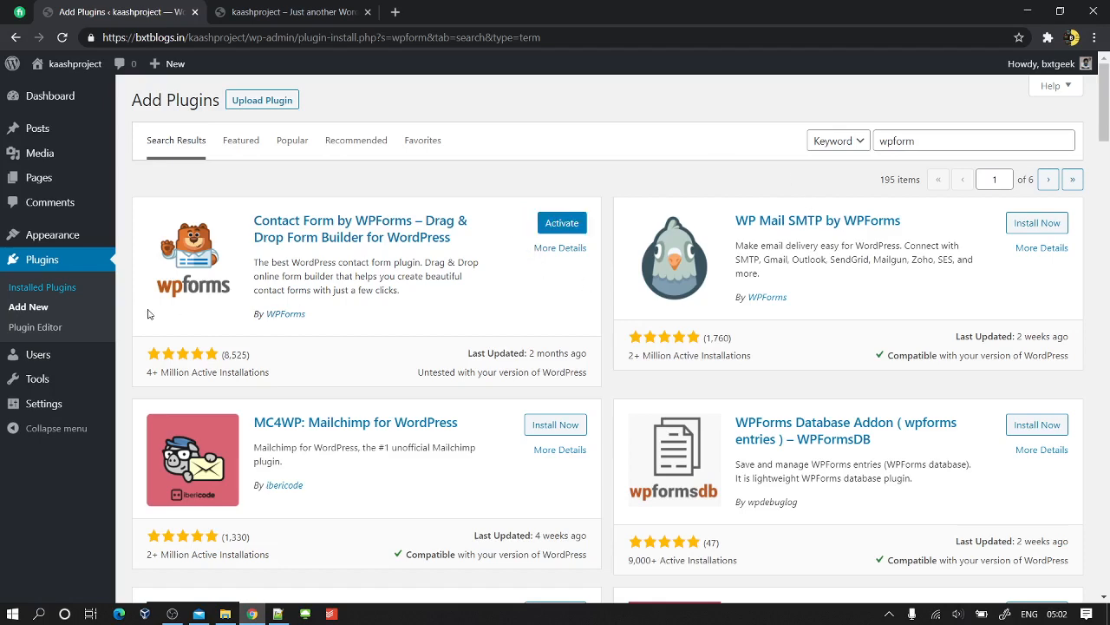
# - Bulk-activate all installed plugins and decline the Essential Addons for Elementor data-collection request
pyautogui.click(52, 289)
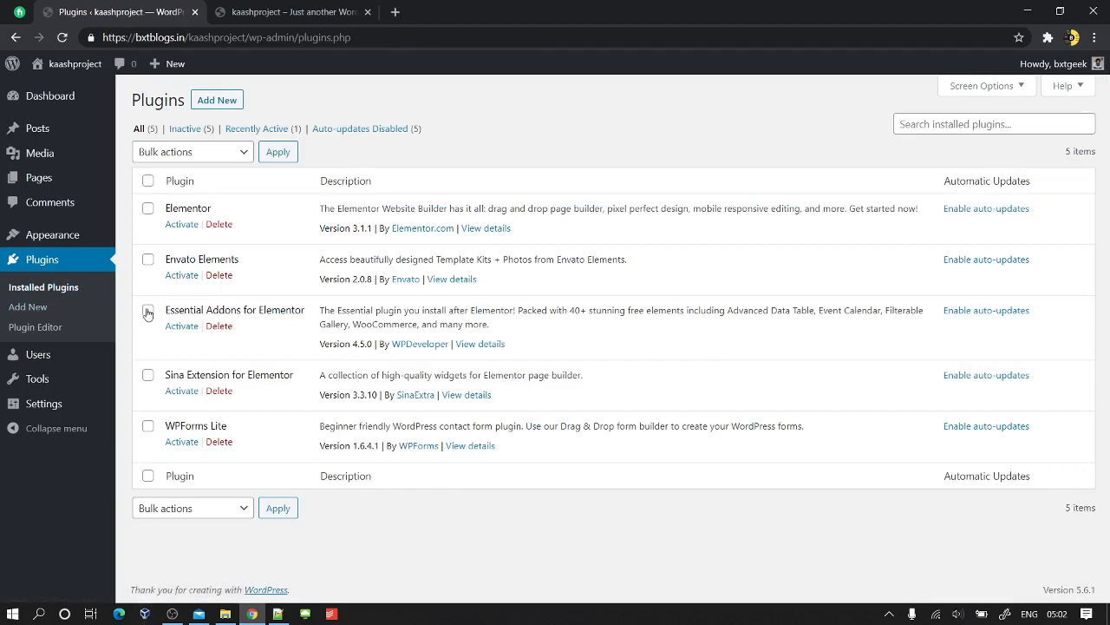
pyautogui.click(147, 181)
pyautogui.click(189, 153)
pyautogui.click(217, 194)
pyautogui.click(278, 152)
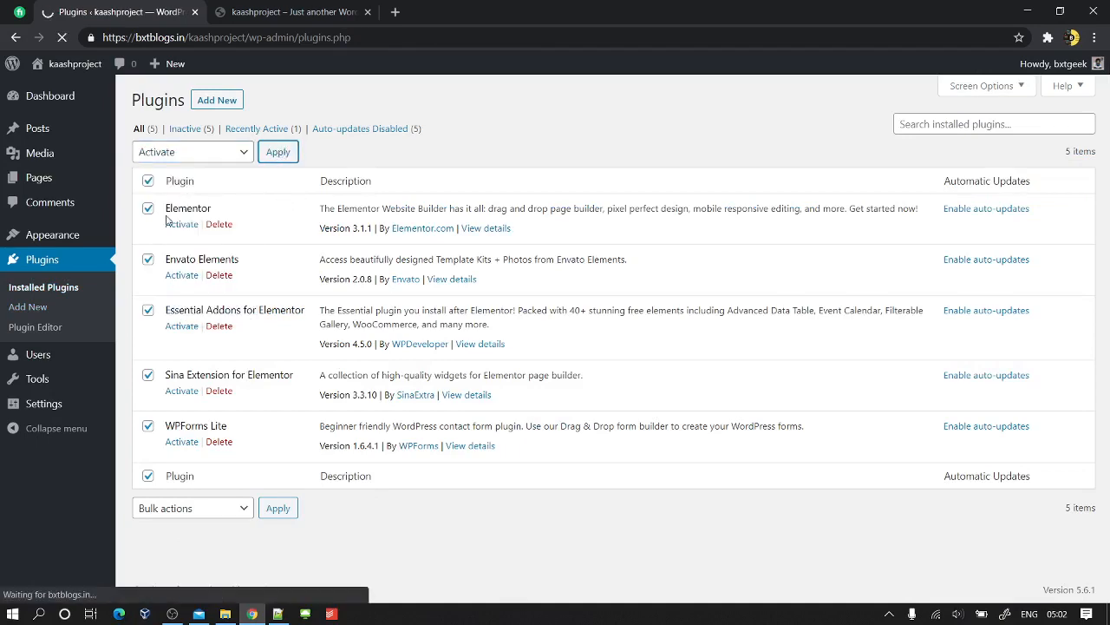
pyautogui.scroll(-2, 217, 433)
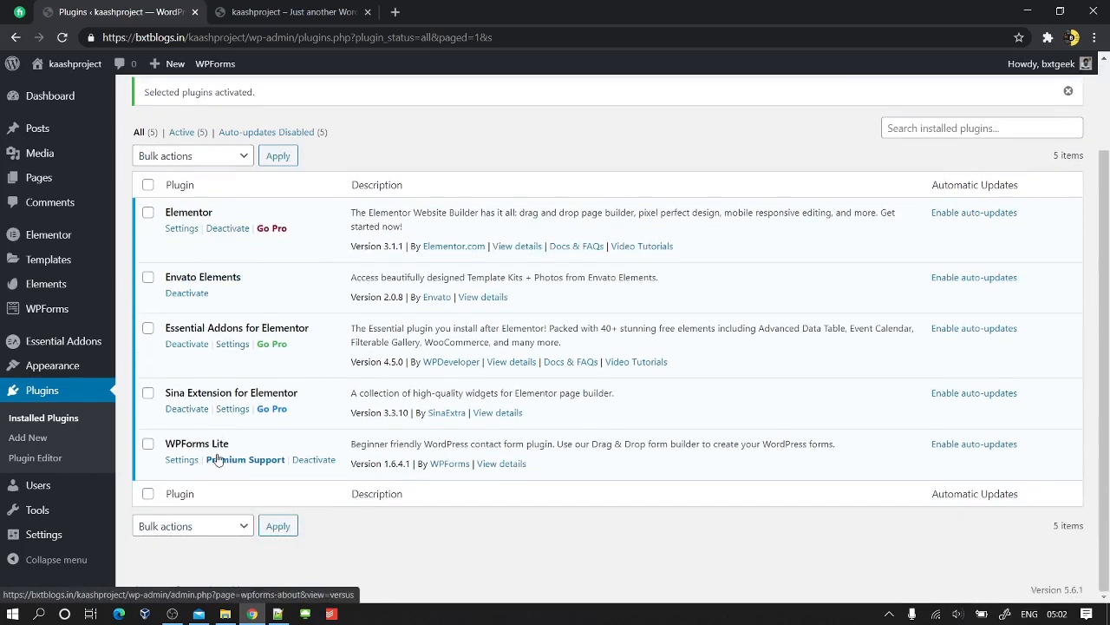
pyautogui.scroll(2, 277, 243)
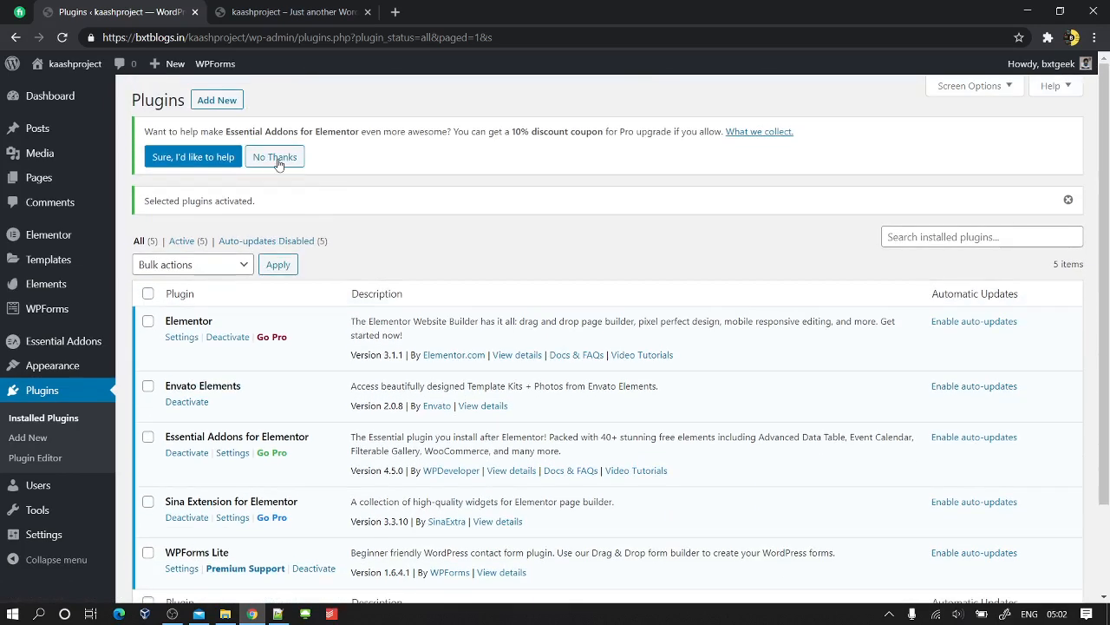
pyautogui.click(275, 162)
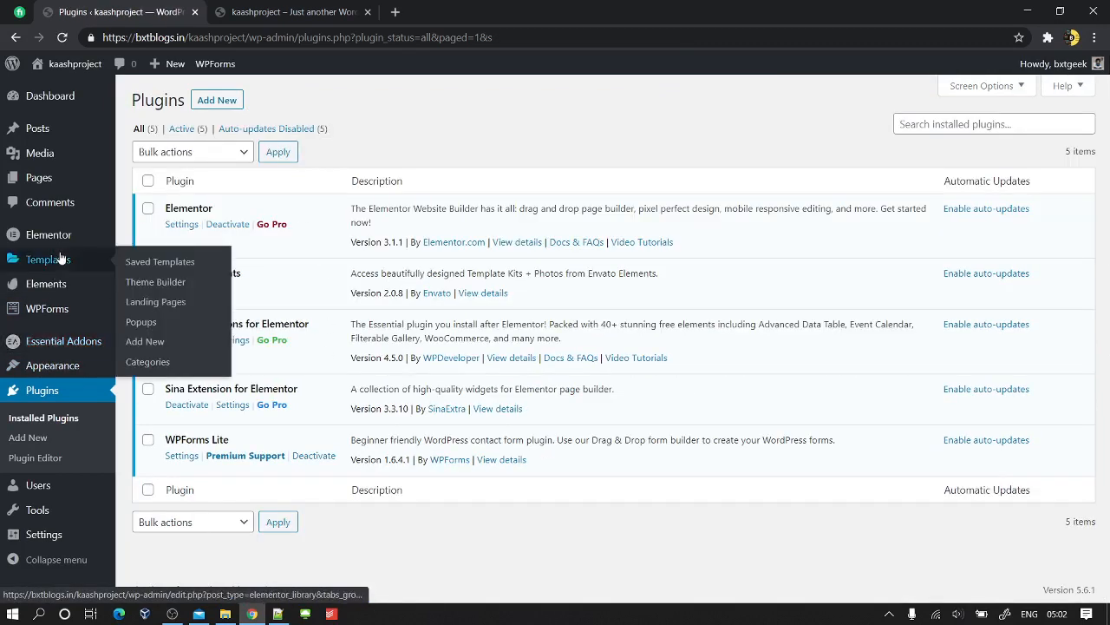
# - Delete the unused Twenty Nineteen, Twenty Twenty and Twenty Twenty-One themes, keeping only Astra installed
pyautogui.click(154, 371)
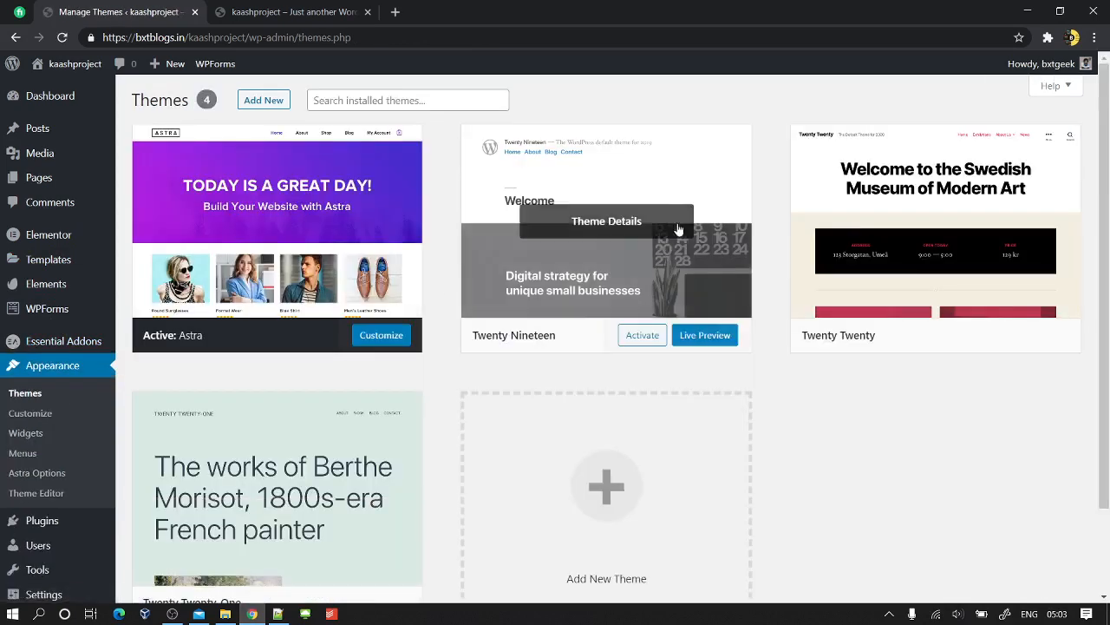
pyautogui.click(679, 229)
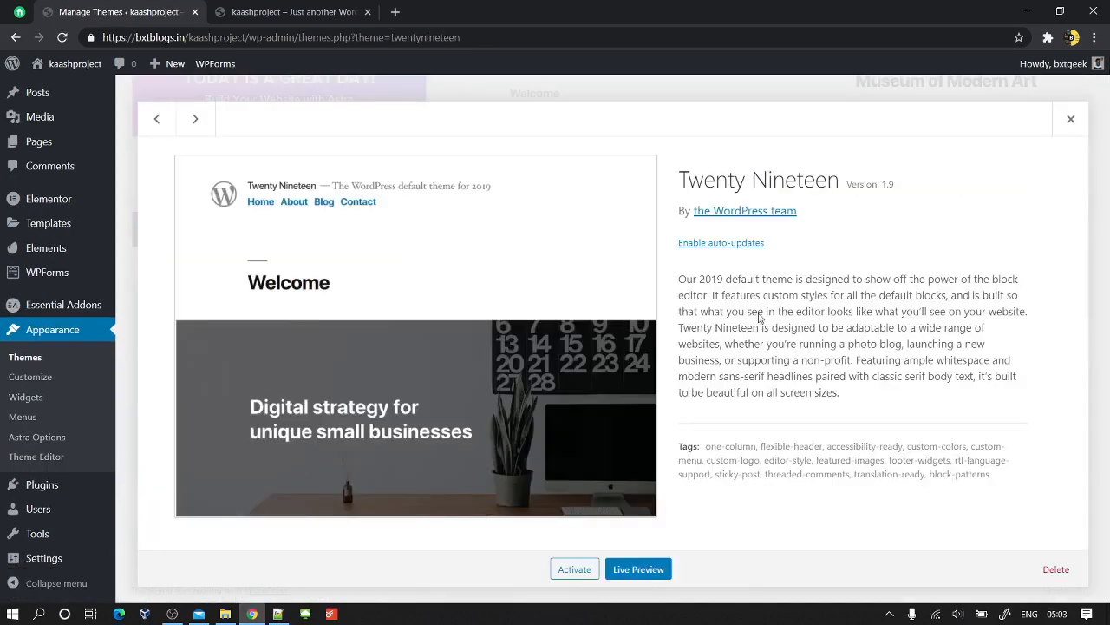
pyautogui.click(1056, 569)
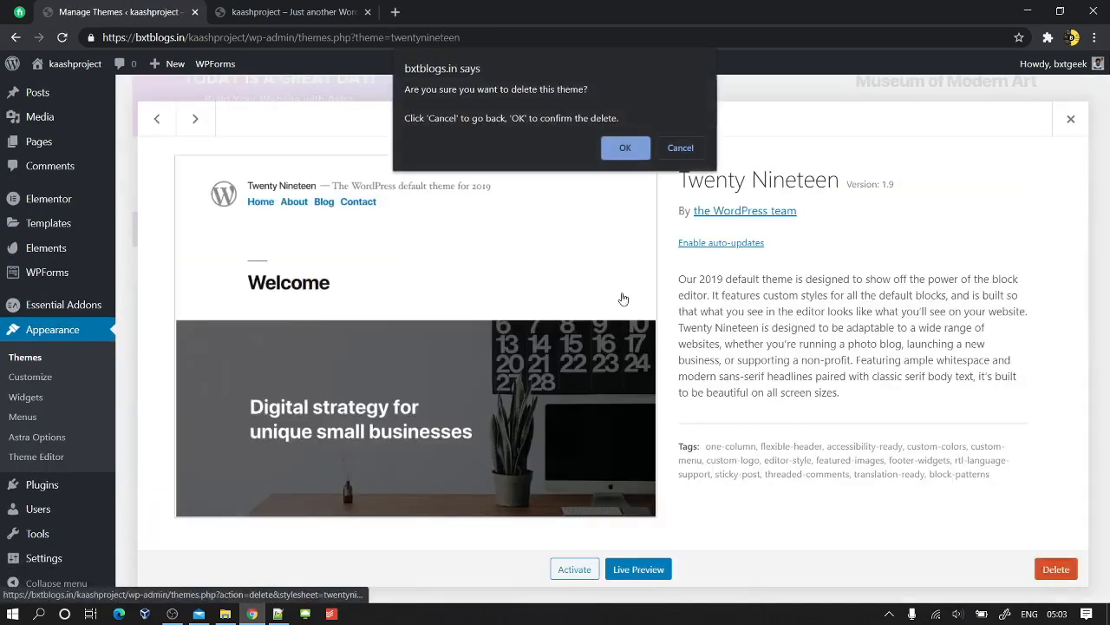
pyautogui.click(624, 148)
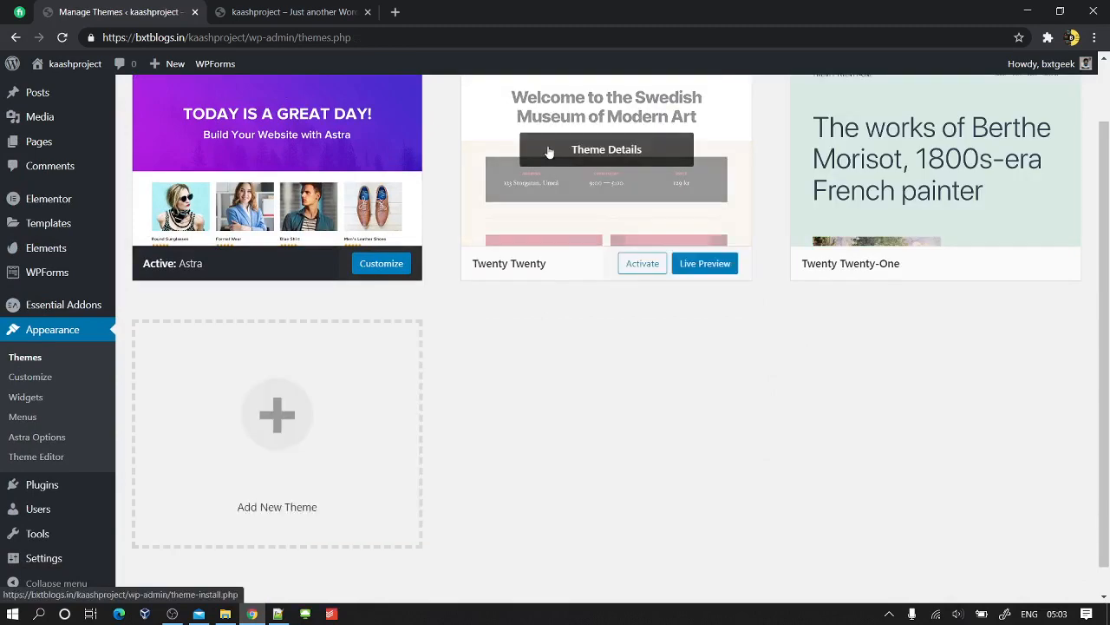
pyautogui.click(548, 218)
pyautogui.click(1056, 569)
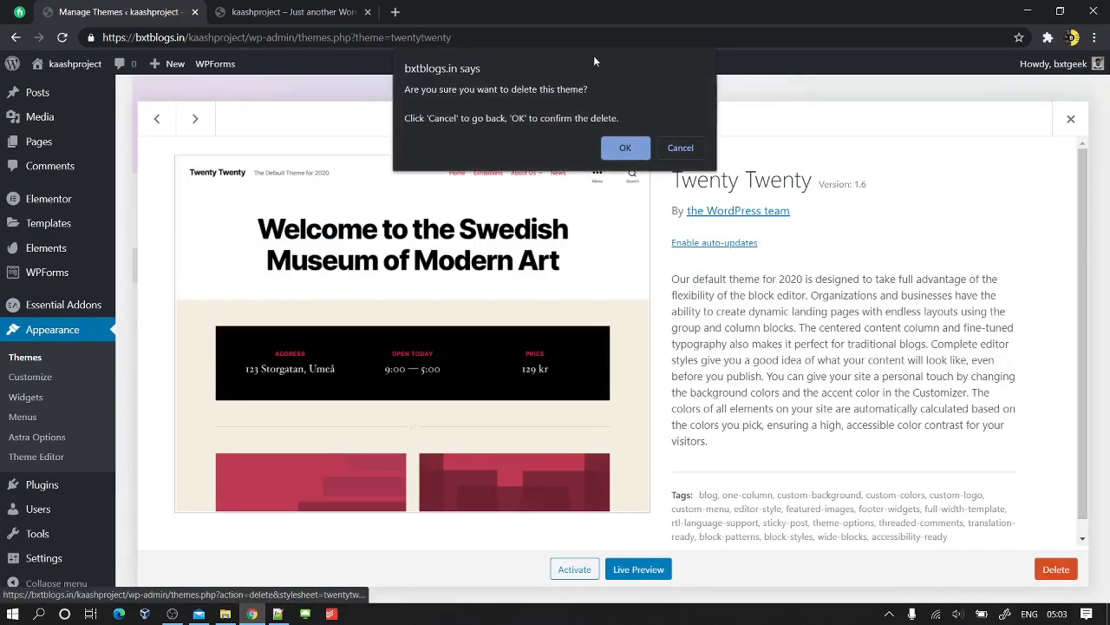
pyautogui.click(625, 149)
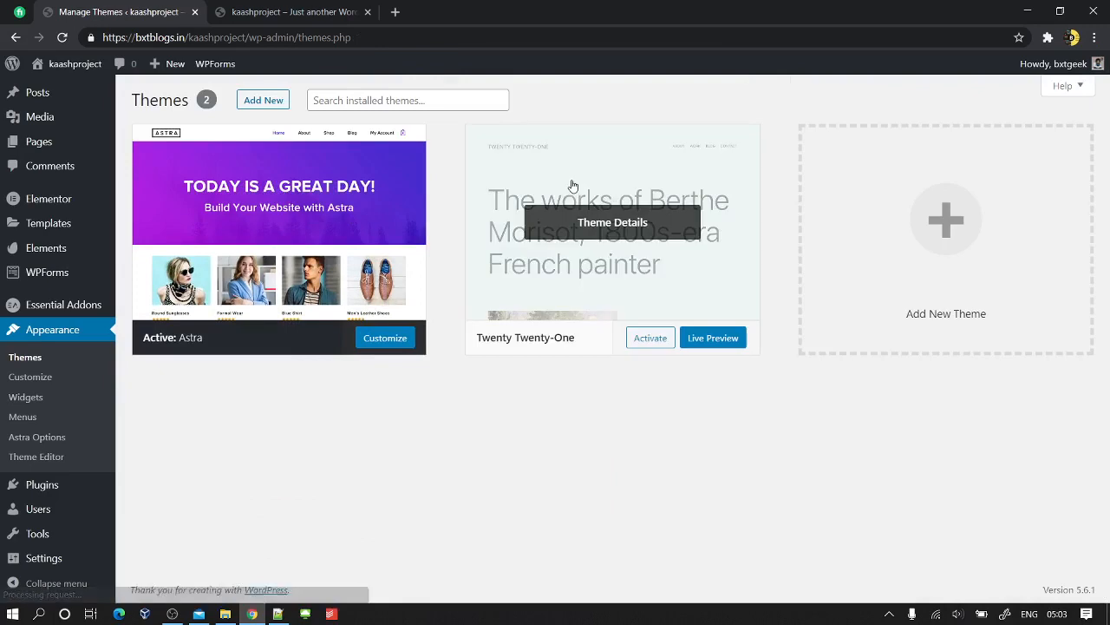
pyautogui.click(572, 186)
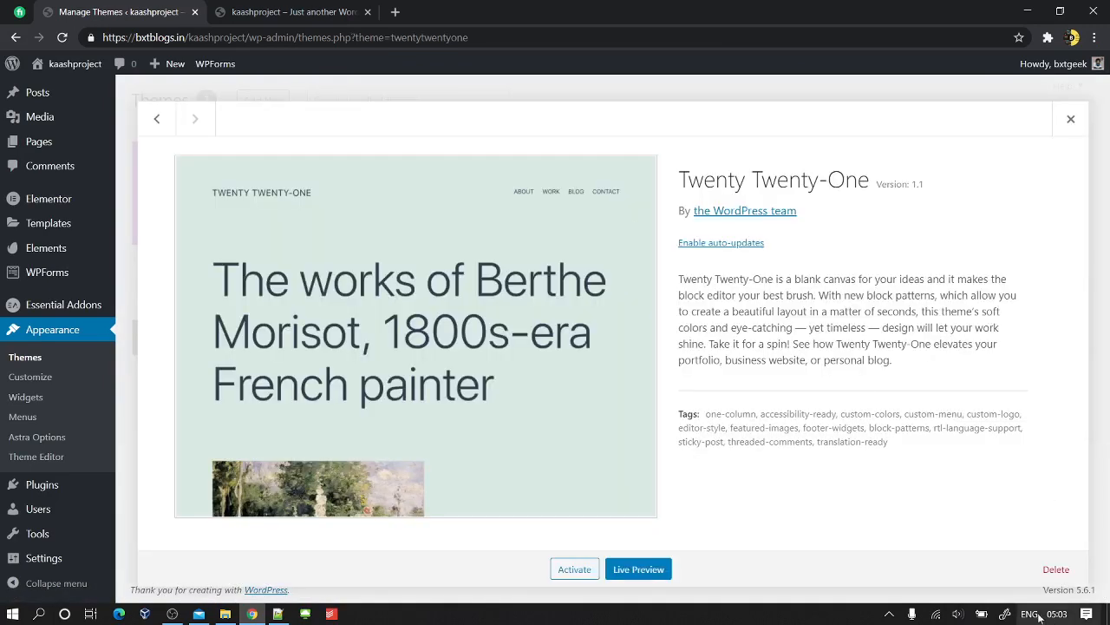
pyautogui.click(1056, 569)
pyautogui.click(608, 149)
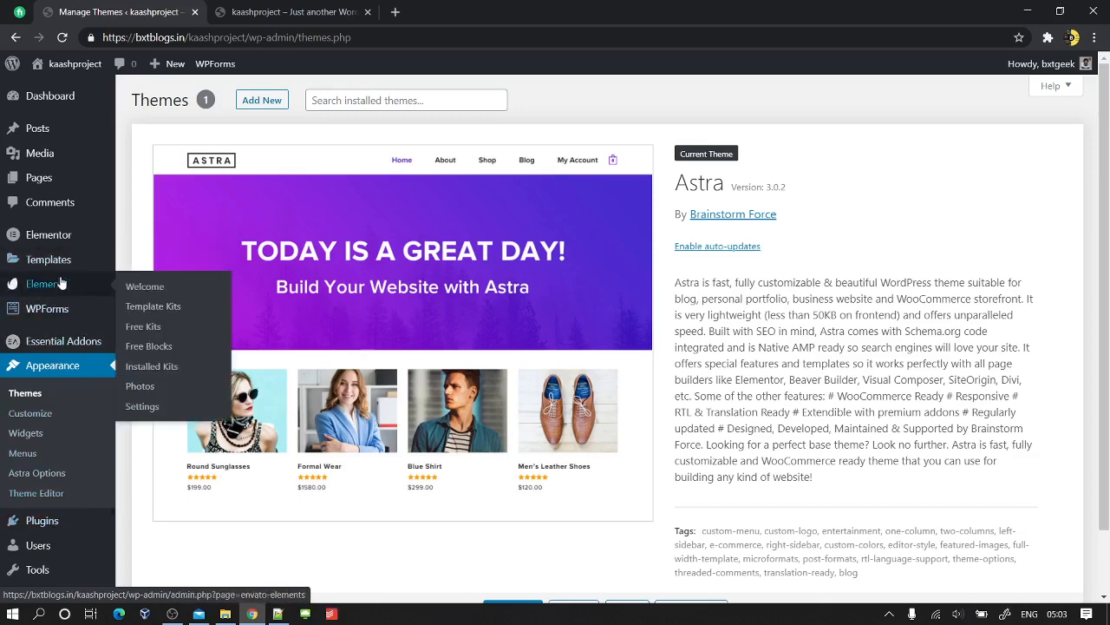
# - Create a new Elementor saved template of type Section named "Slide1"
pyautogui.moveTo(63, 267)
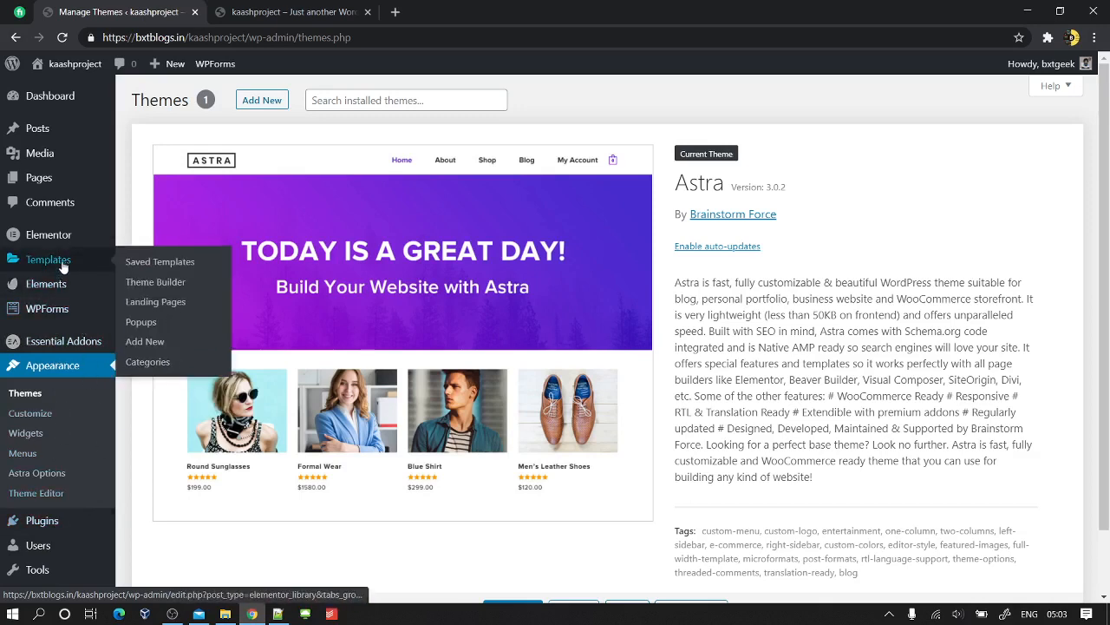
pyautogui.click(151, 263)
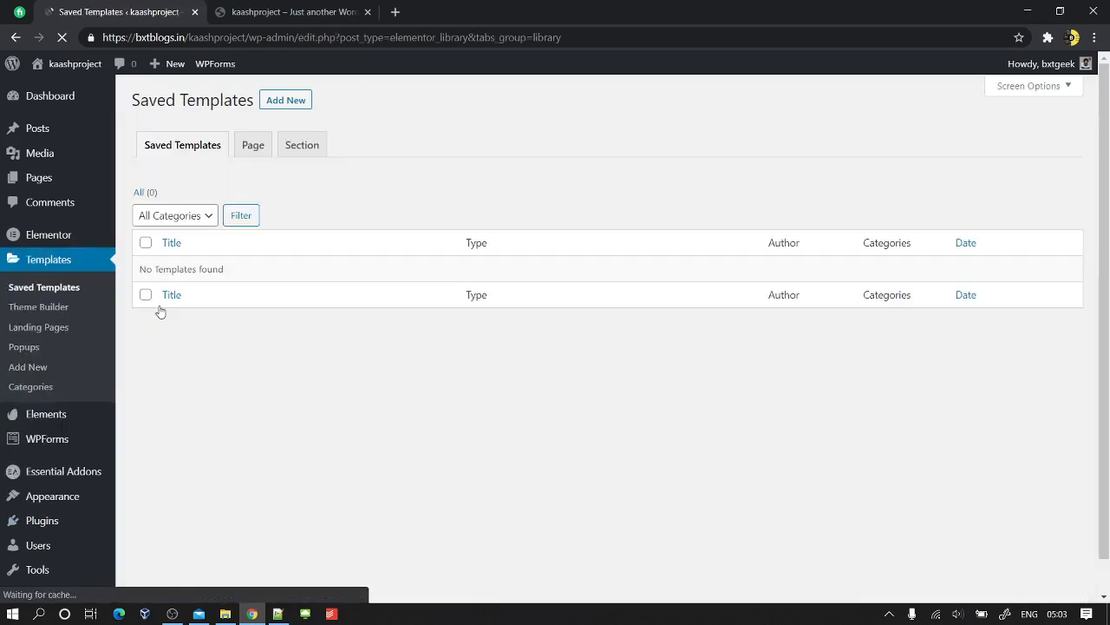
pyautogui.click(289, 102)
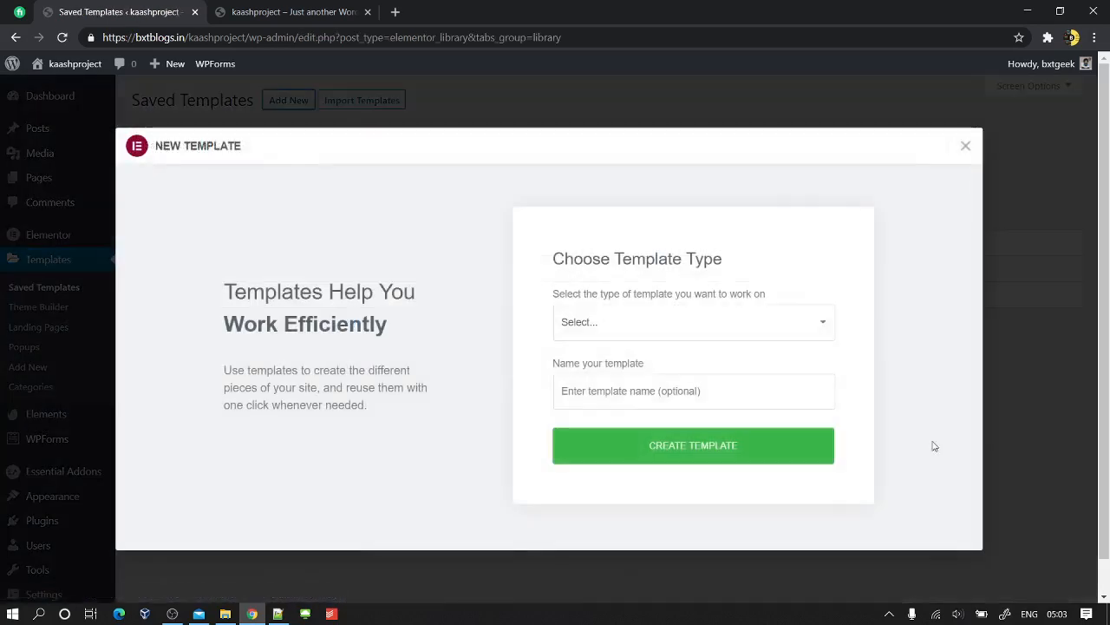
pyautogui.click(621, 323)
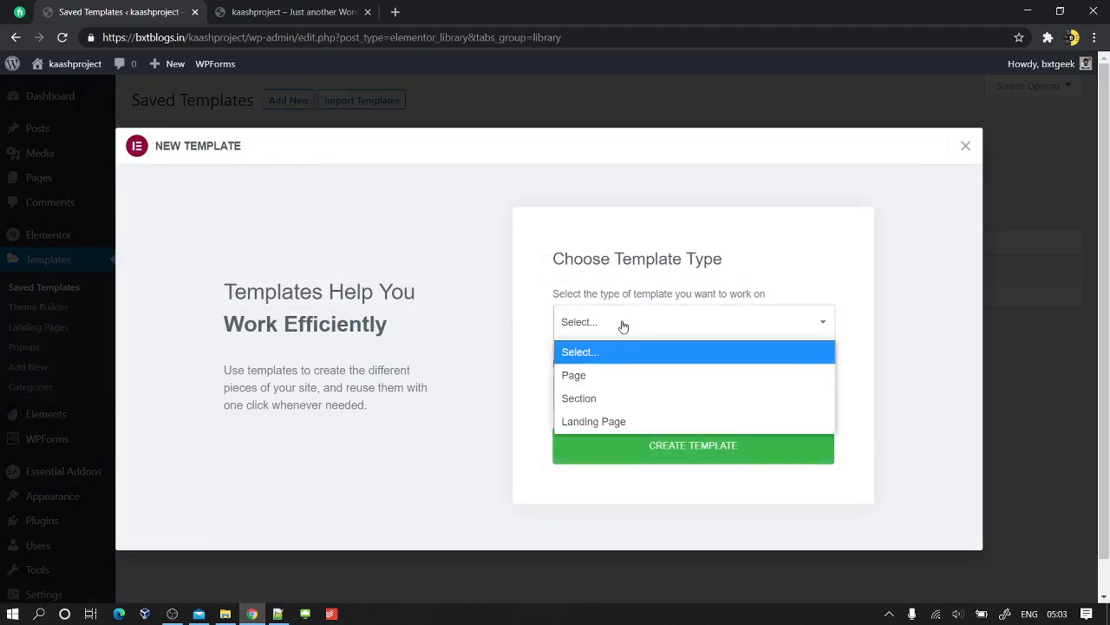
pyautogui.click(605, 398)
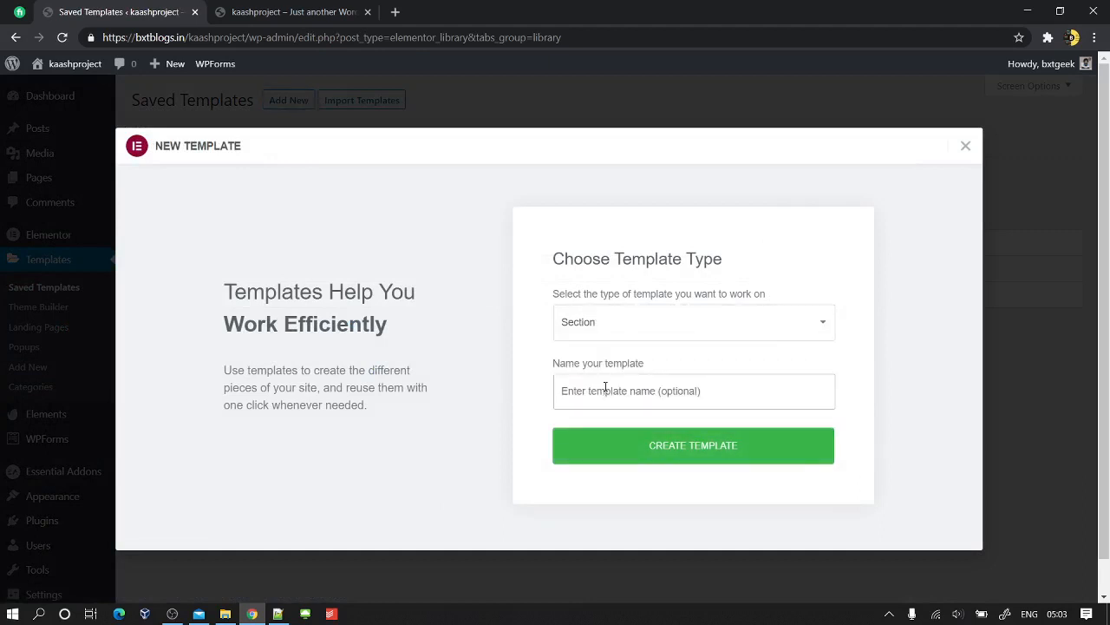
pyautogui.write('Slide1')
pyautogui.click(746, 457)
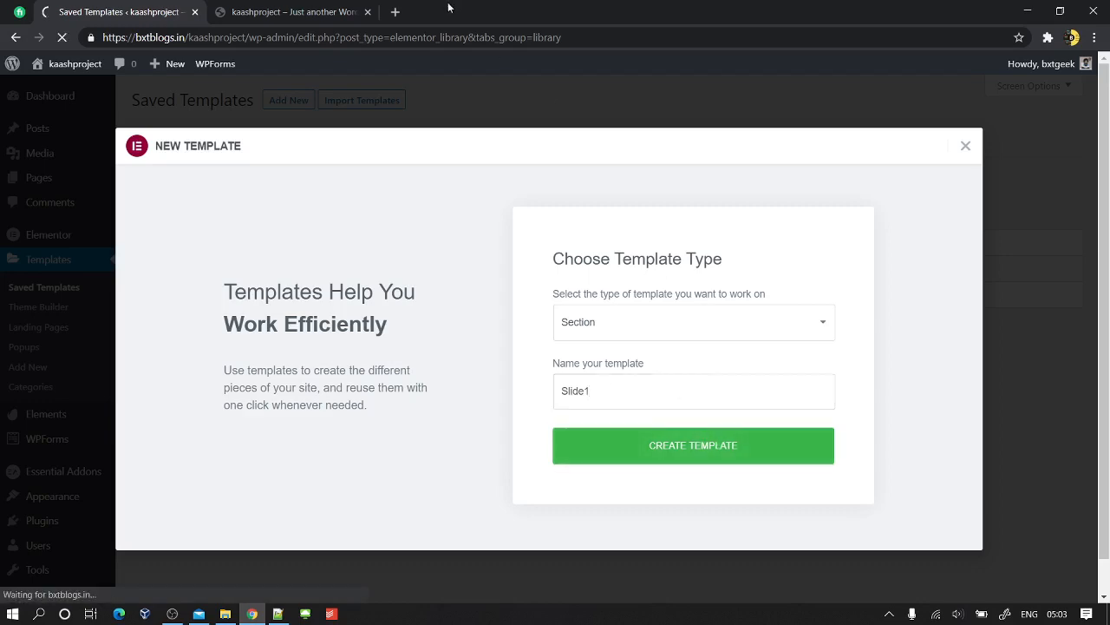
# - Search the web for "lorem ipsum" in a new browser tab and open the lipsum.com generator beside the editor tab
pyautogui.click(395, 11)
pyautogui.write('o')
pyautogui.press('BackSpace')
pyautogui.press('BackSpace')
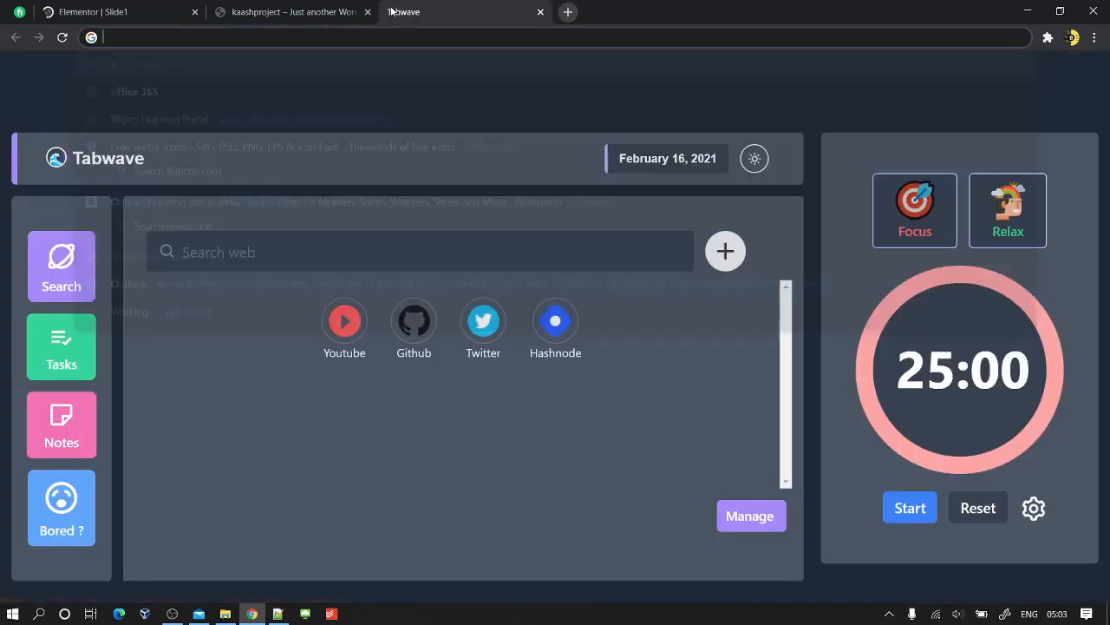
pyautogui.write('lorem ipsum')
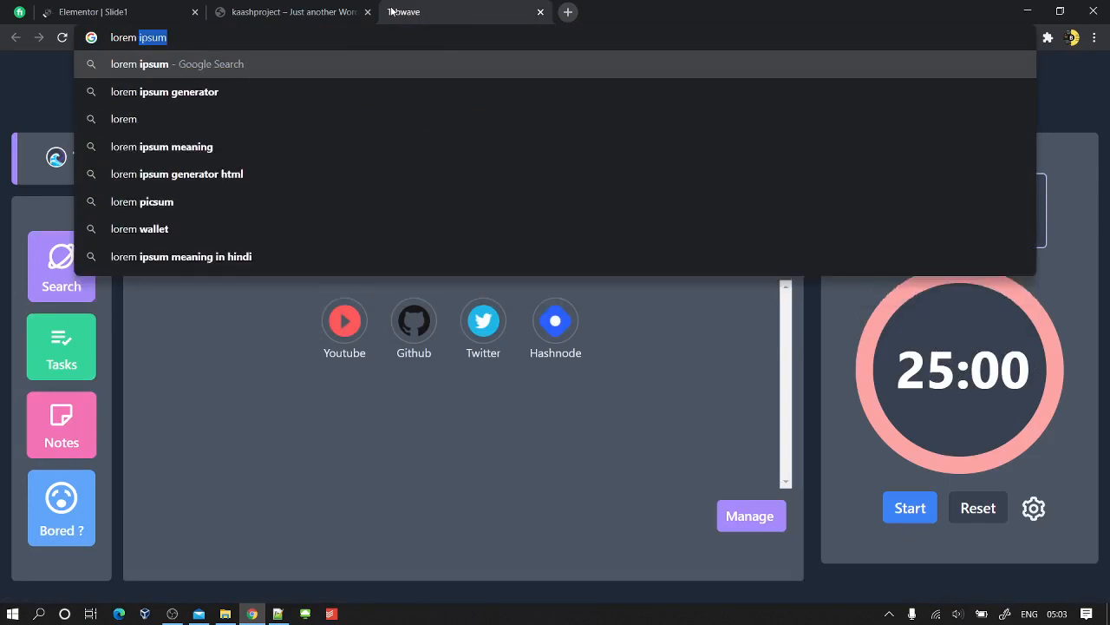
pyautogui.press('Return')
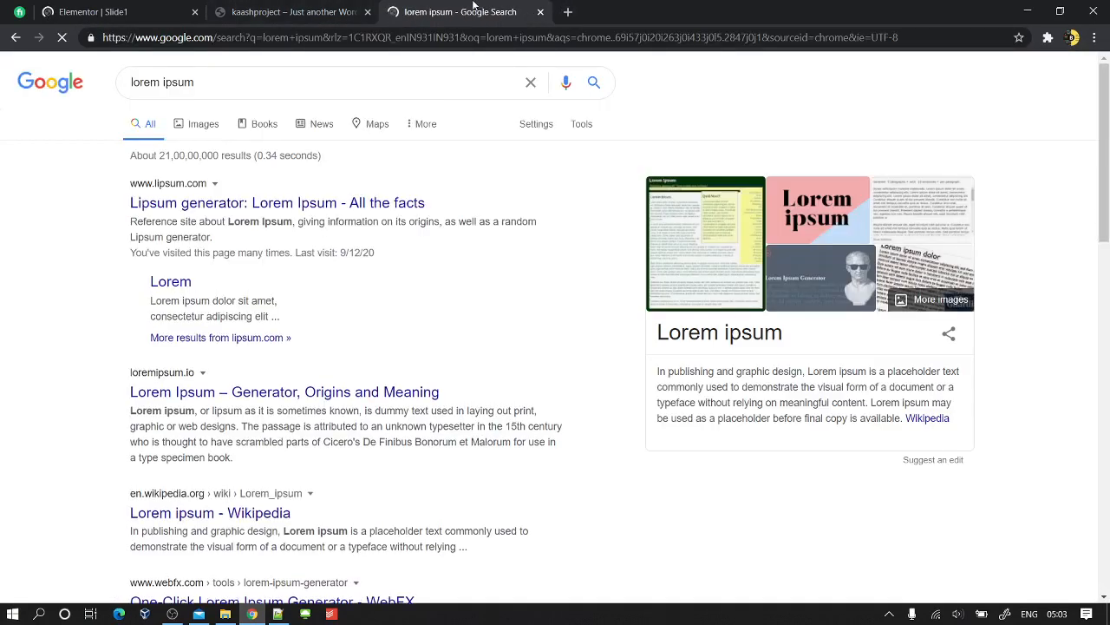
pyautogui.moveTo(474, 6); pyautogui.dragTo(304, 12)
pyautogui.click(184, 206)
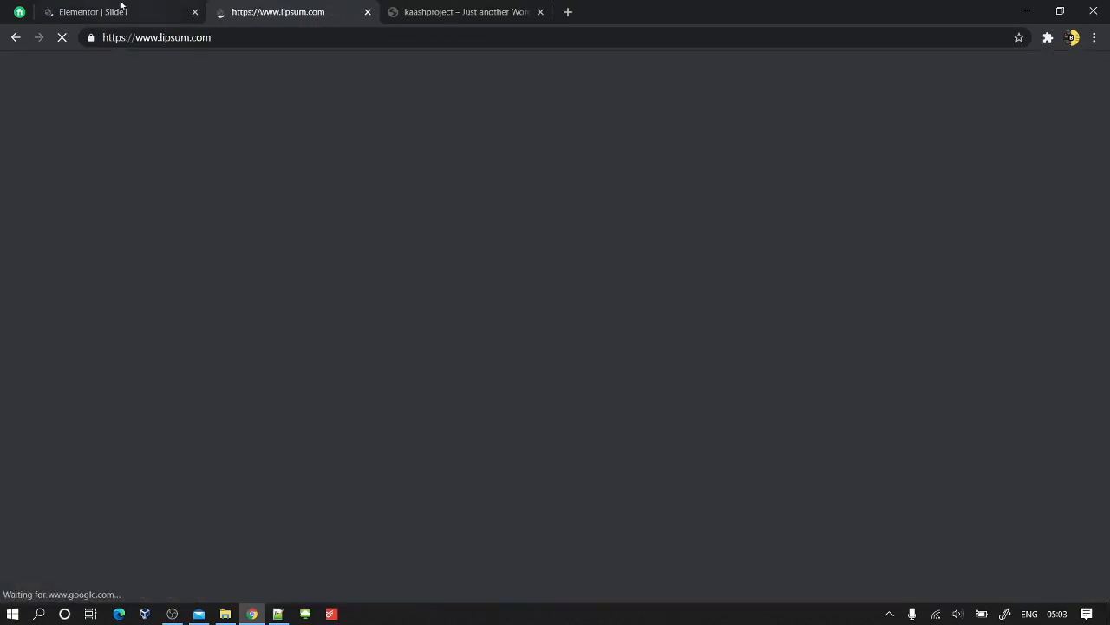
# - Return to the Slide1 template in the Elementor editor and add a new single-column section
pyautogui.click(116, 9)
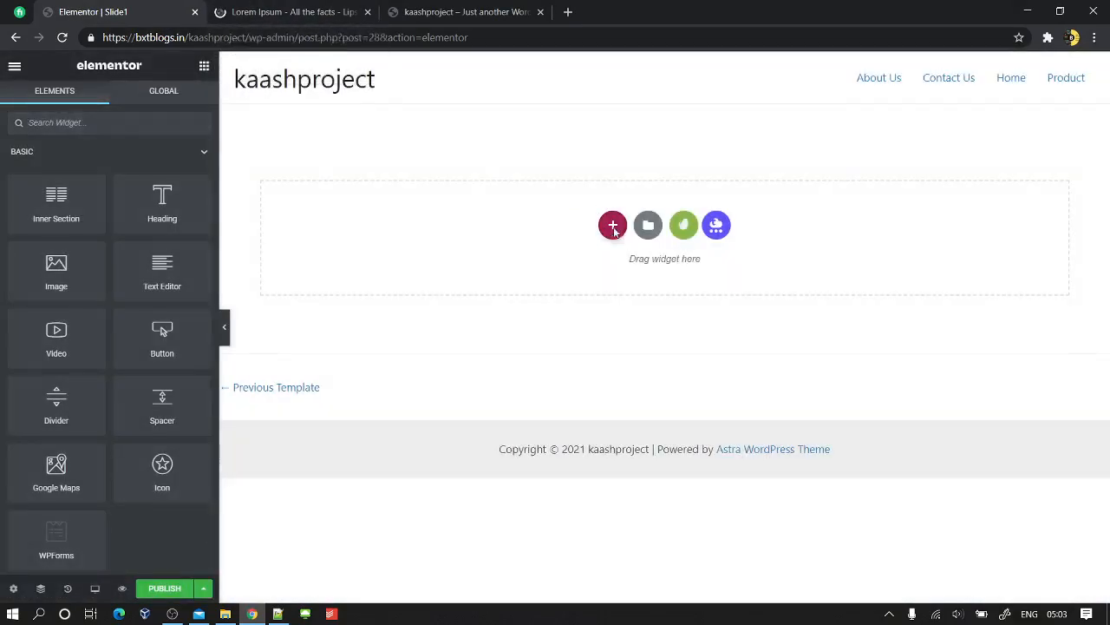
pyautogui.click(613, 225)
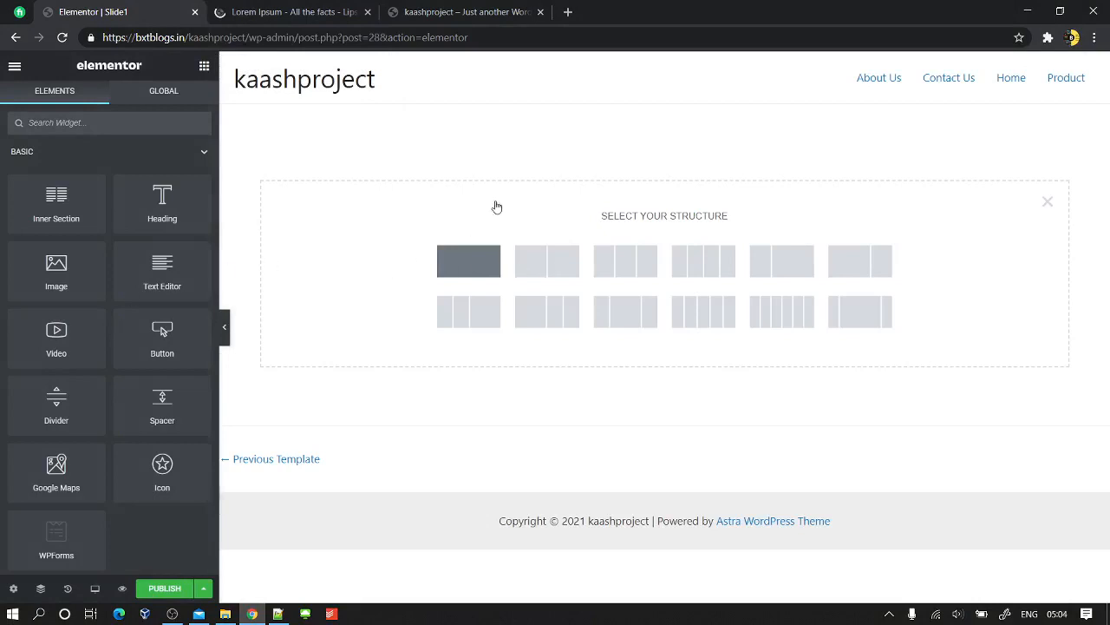
pyautogui.click(472, 260)
# - Set the section's content width to Full Width and its height to Min Height of 600 px
pyautogui.click(117, 176)
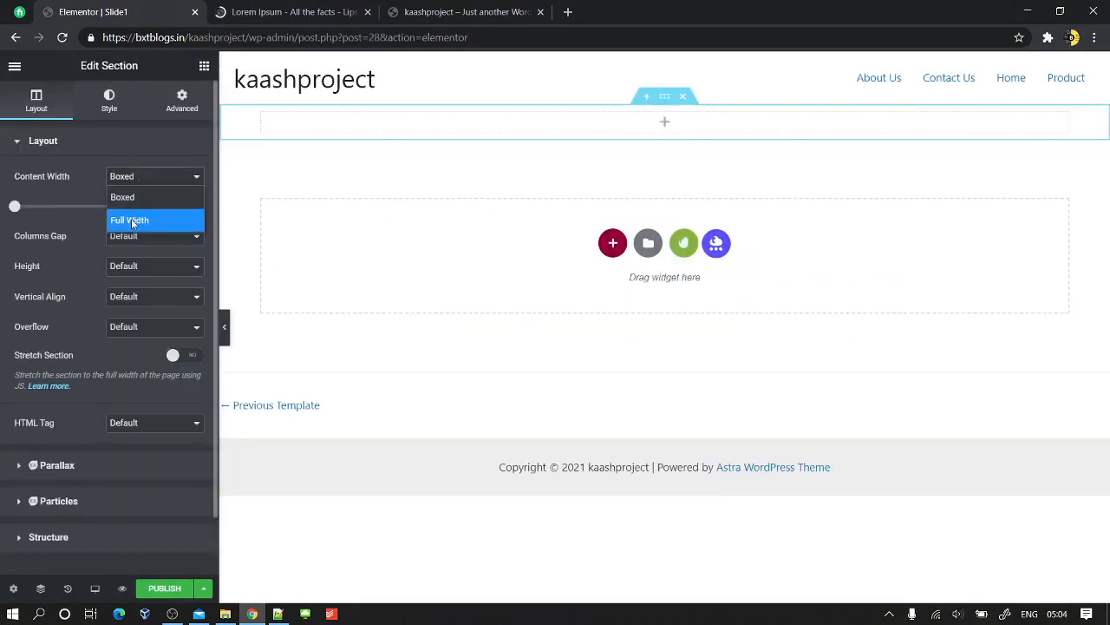
pyautogui.click(133, 221)
pyautogui.click(143, 237)
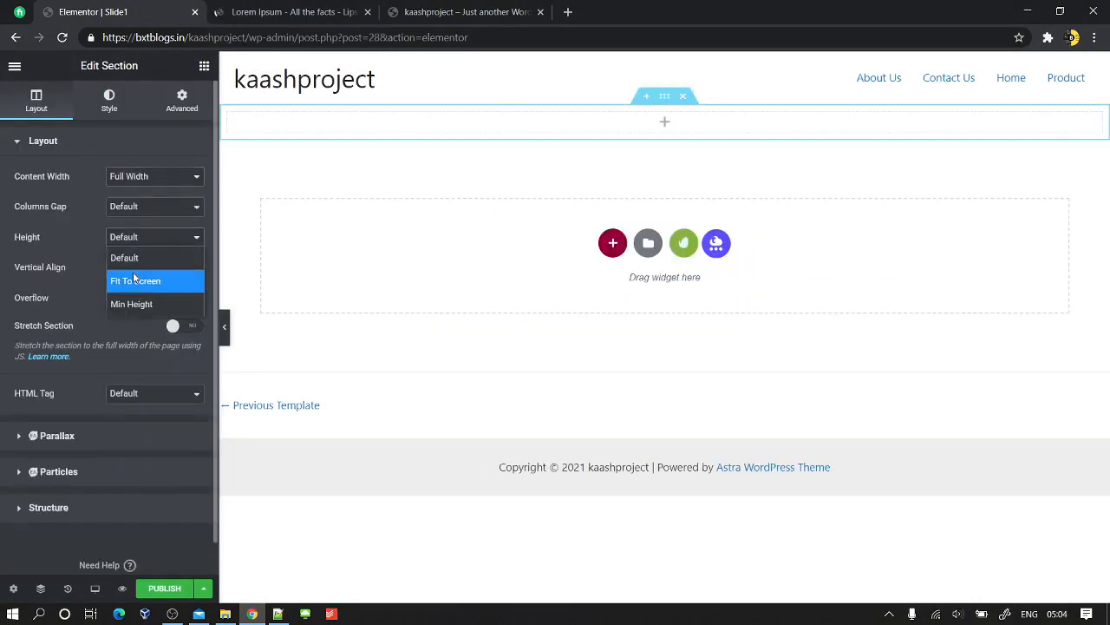
pyautogui.click(136, 303)
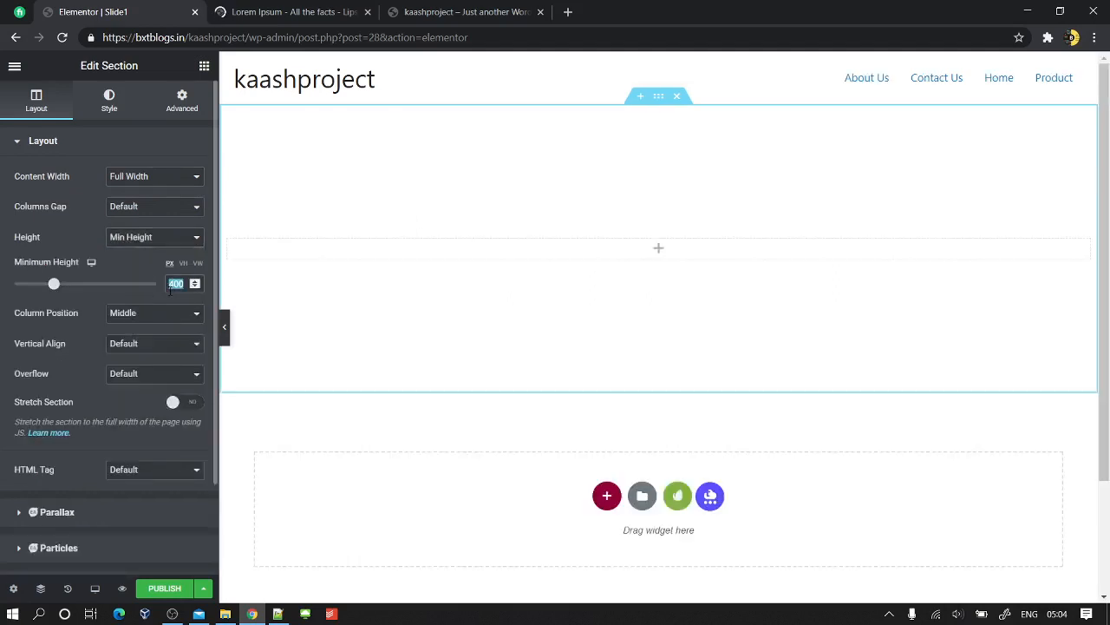
pyautogui.write('600')
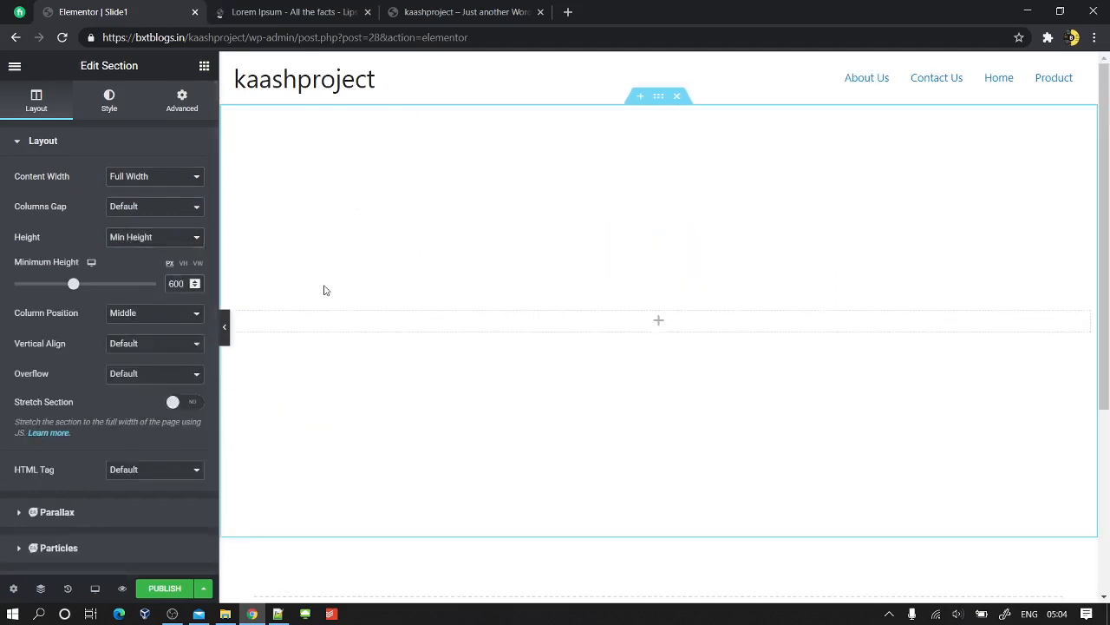
# - Choose the Classic background type for the section and browse to D:\Website\Coffee\tinified to upload a background image
pyautogui.click(108, 101)
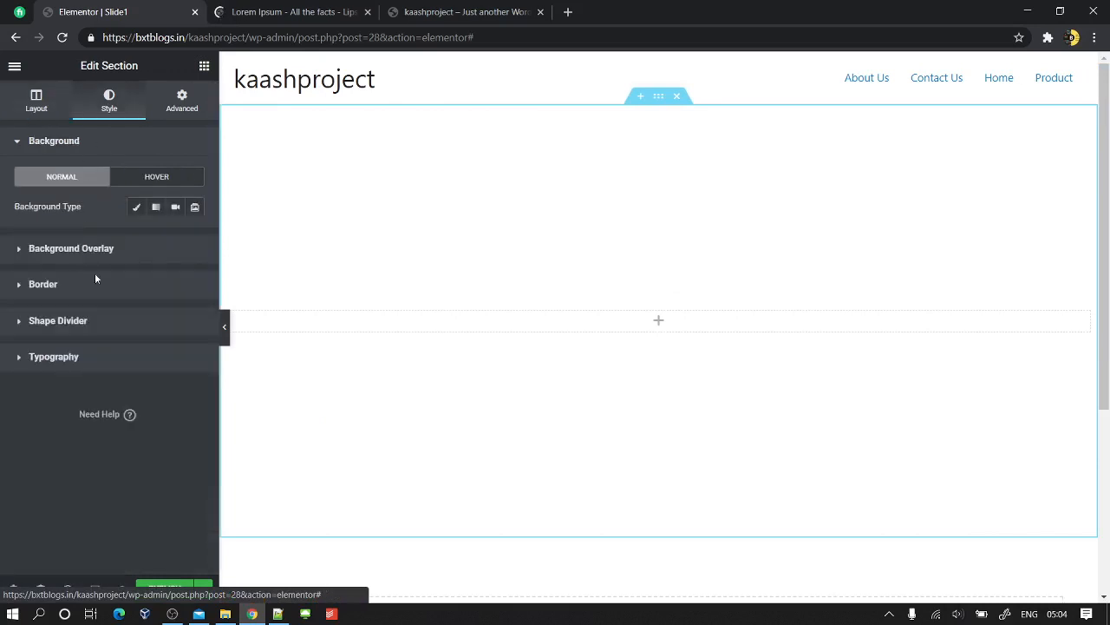
pyautogui.click(134, 210)
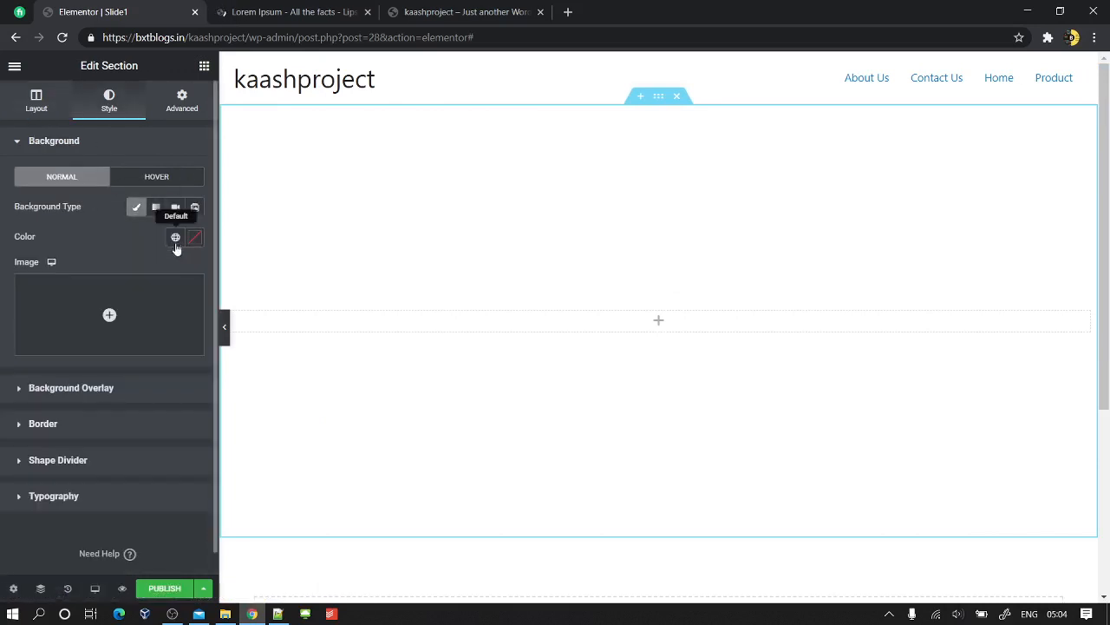
pyautogui.click(109, 345)
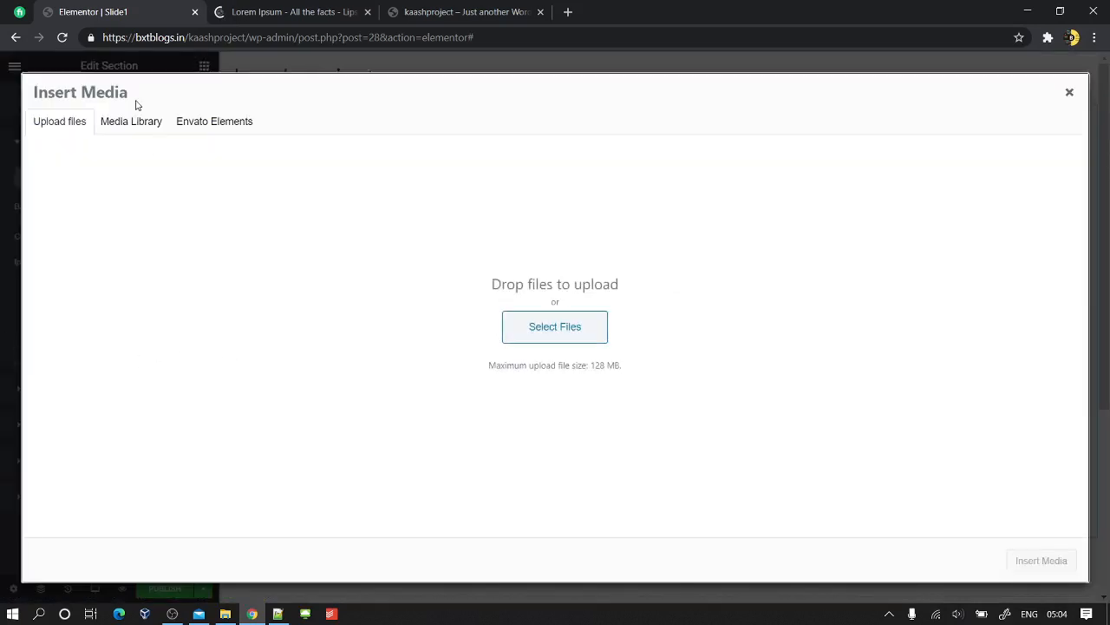
pyautogui.click(551, 323)
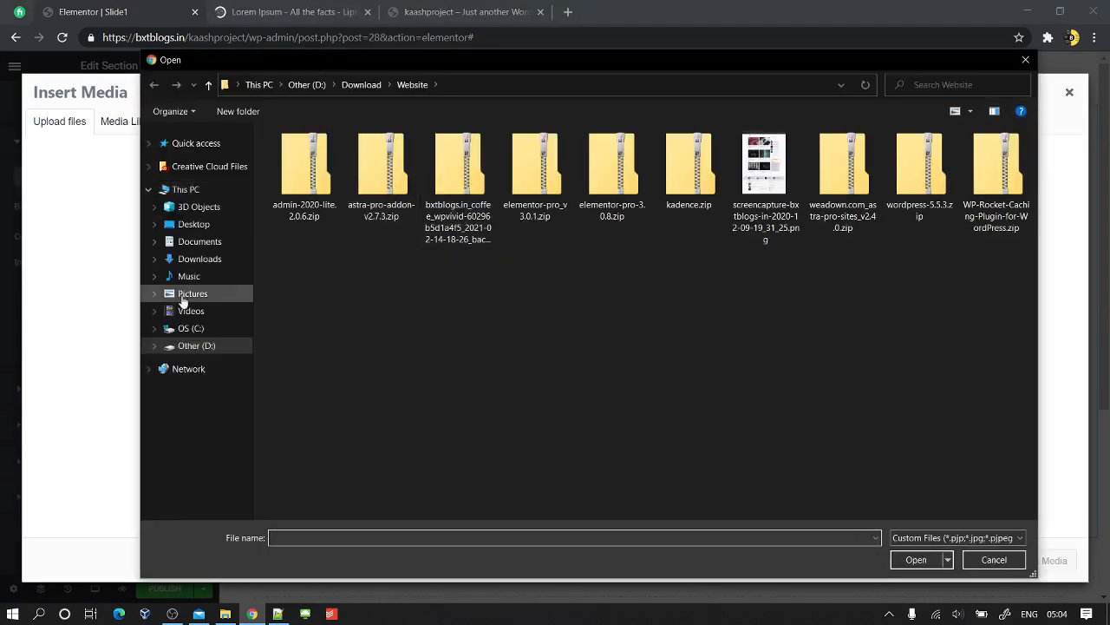
pyautogui.click(196, 346)
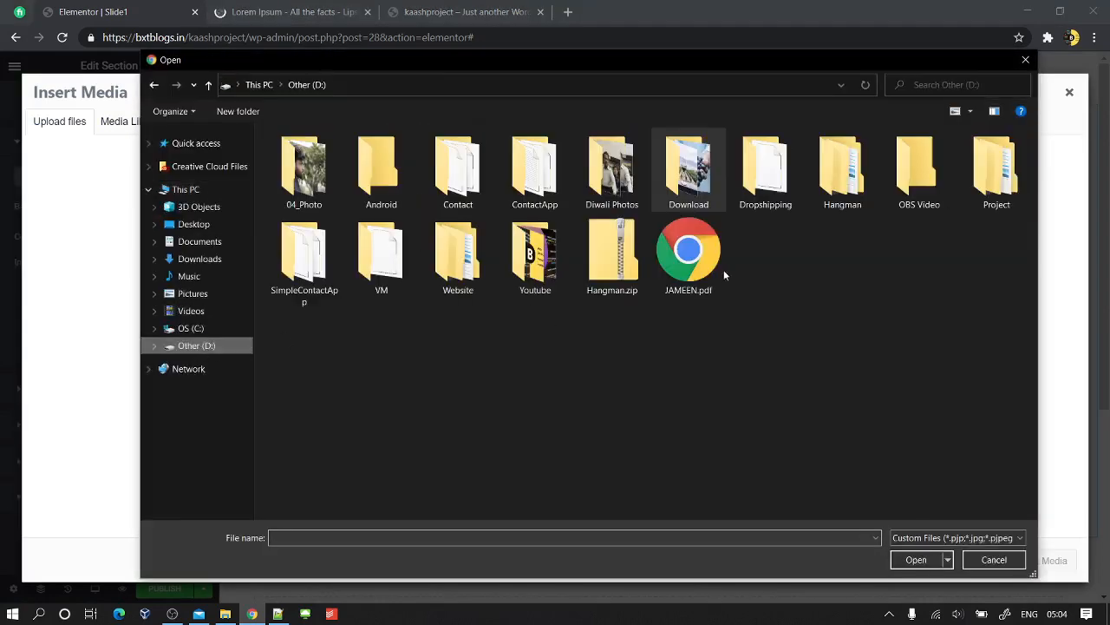
pyautogui.doubleClick(460, 252)
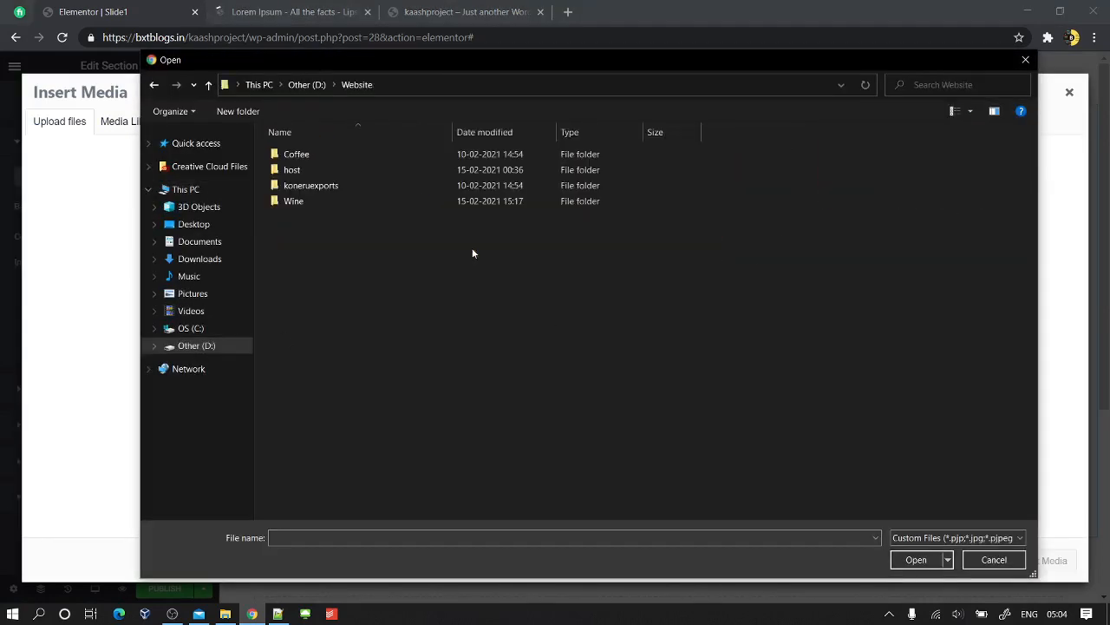
pyautogui.doubleClick(294, 154)
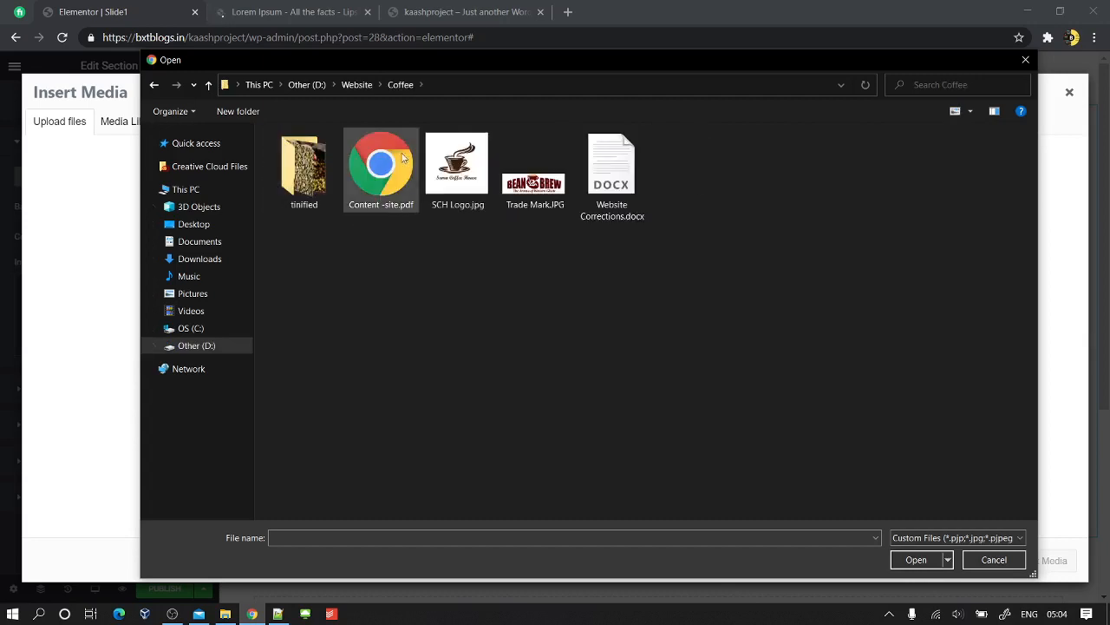
pyautogui.doubleClick(301, 165)
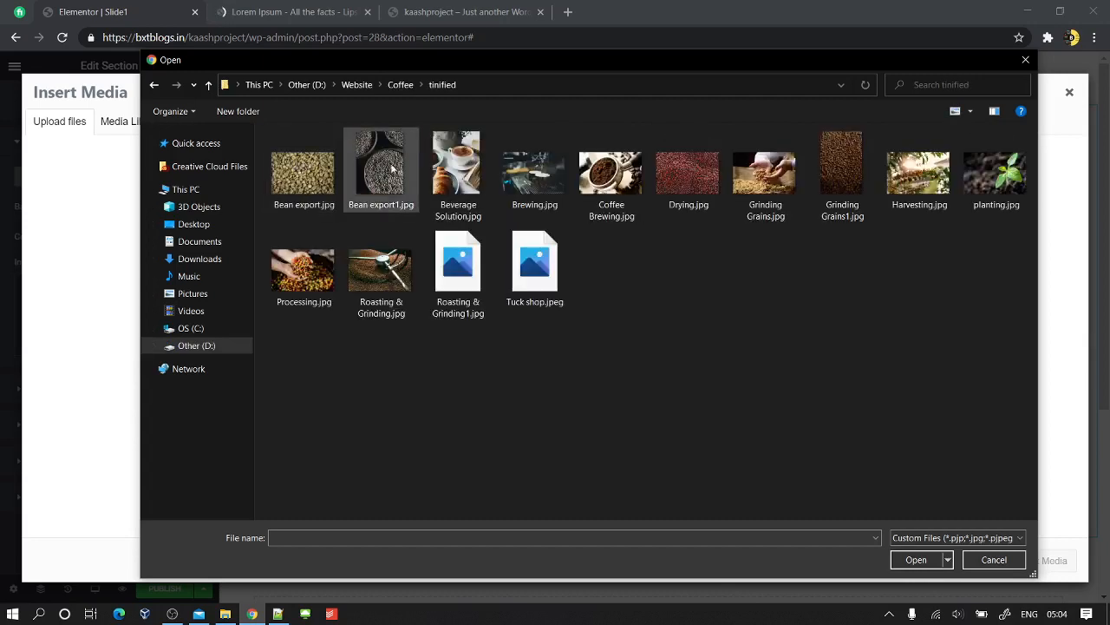
# - Upload planting.jpg, Harvesting.jpg, Tuck shop.jpeg and Processing.jpg to the media library
pyautogui.click(996, 174)
pyautogui.keyDown('ctrl'); pyautogui.click(918, 174); pyautogui.keyUp('ctrl')
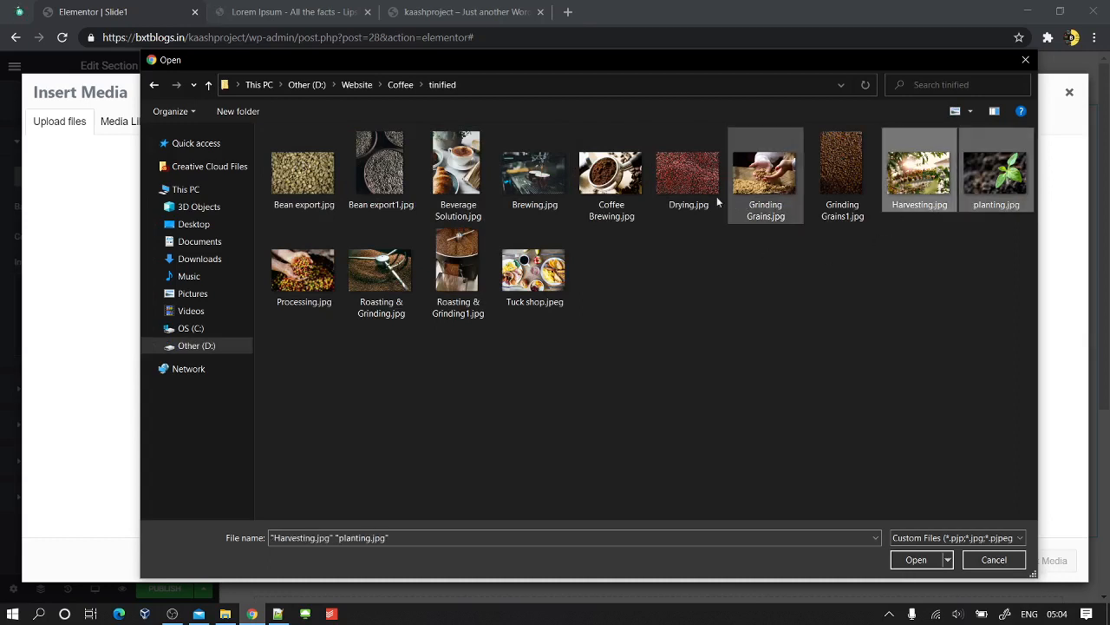
pyautogui.keyDown('ctrl'); pyautogui.click(535, 270); pyautogui.keyUp('ctrl')
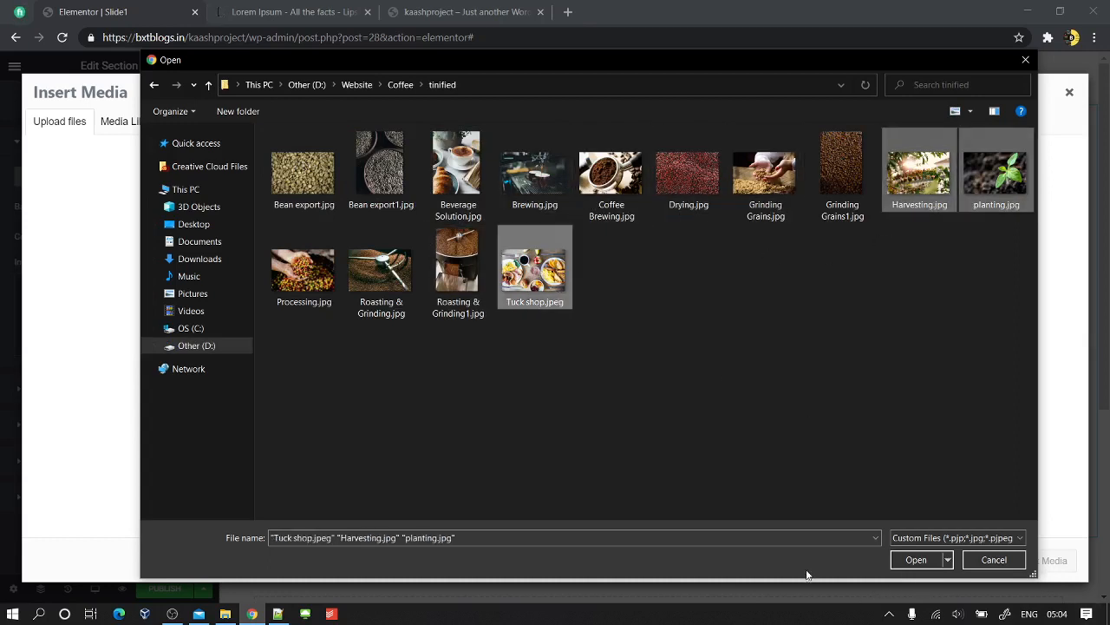
pyautogui.keyDown('ctrl'); pyautogui.click(304, 270); pyautogui.keyUp('ctrl')
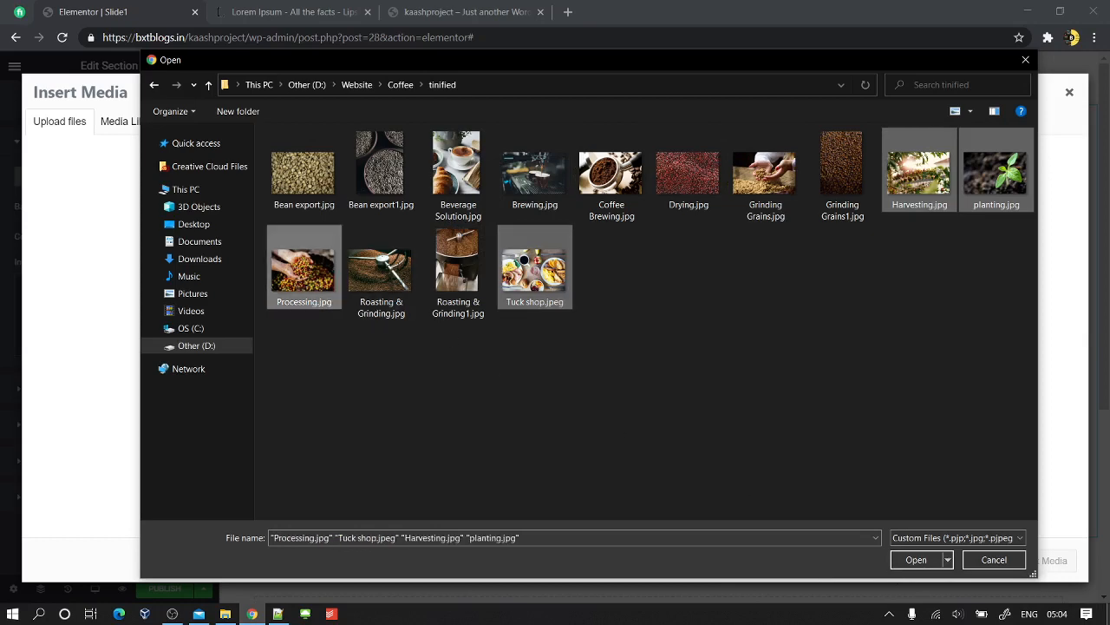
pyautogui.click(912, 562)
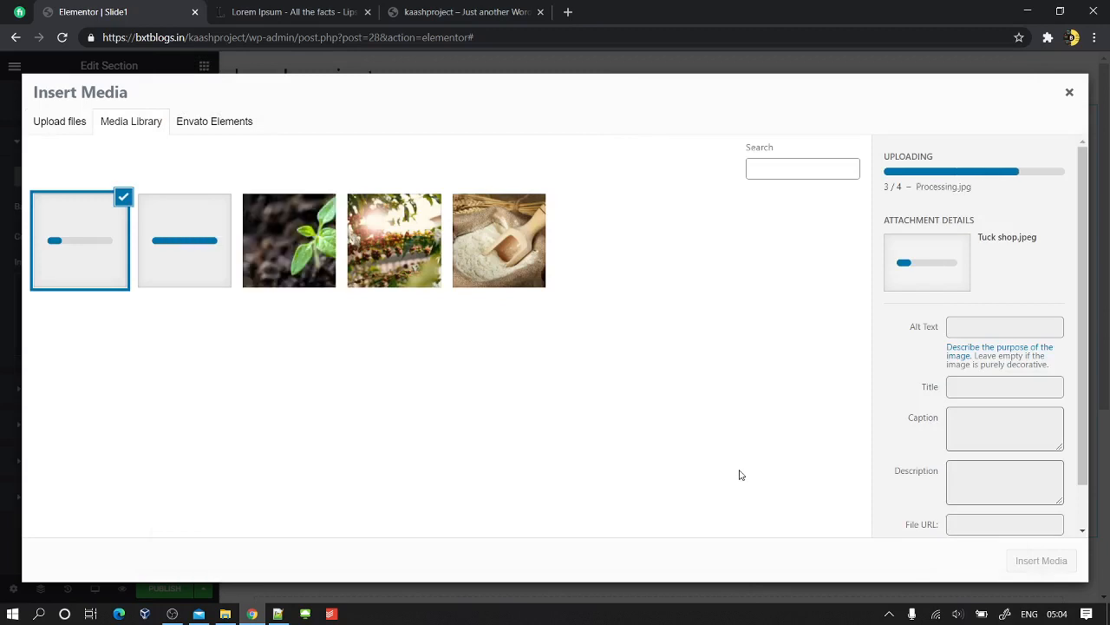
# - Insert the Tuck shop.jpeg breakfast photo from the media library as the section's background image
pyautogui.click(501, 243)
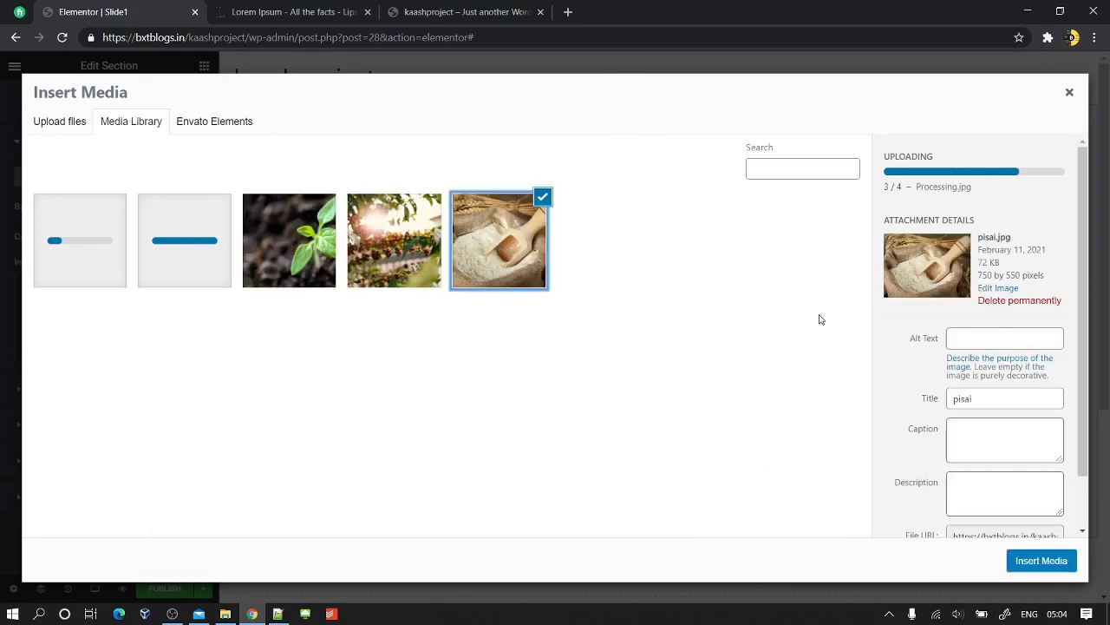
pyautogui.click(388, 249)
pyautogui.click(534, 267)
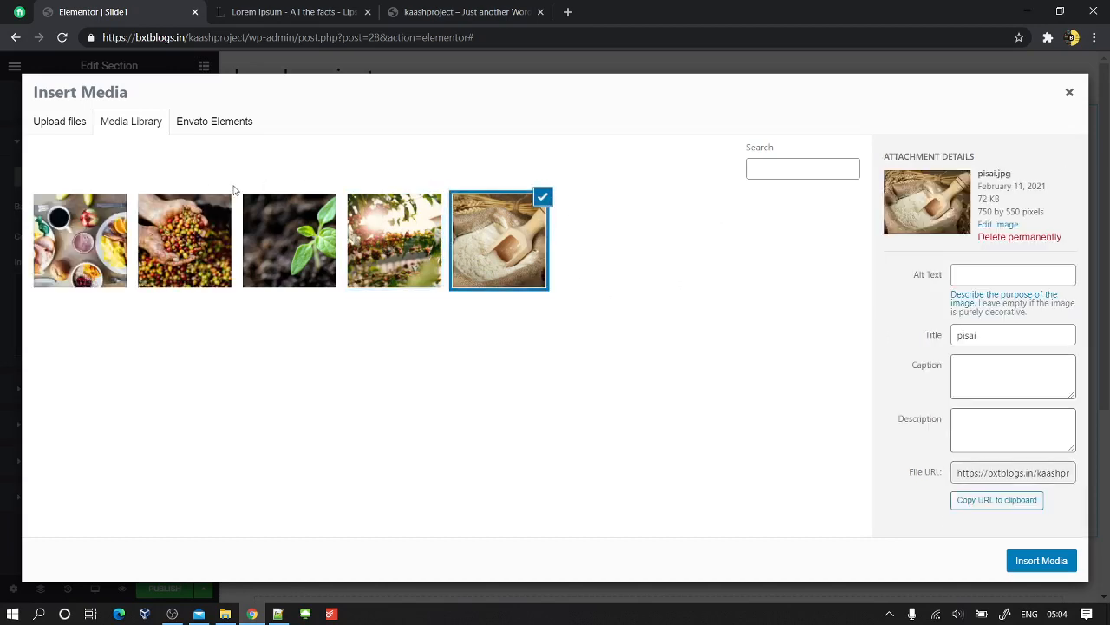
pyautogui.click(104, 224)
pyautogui.click(1060, 560)
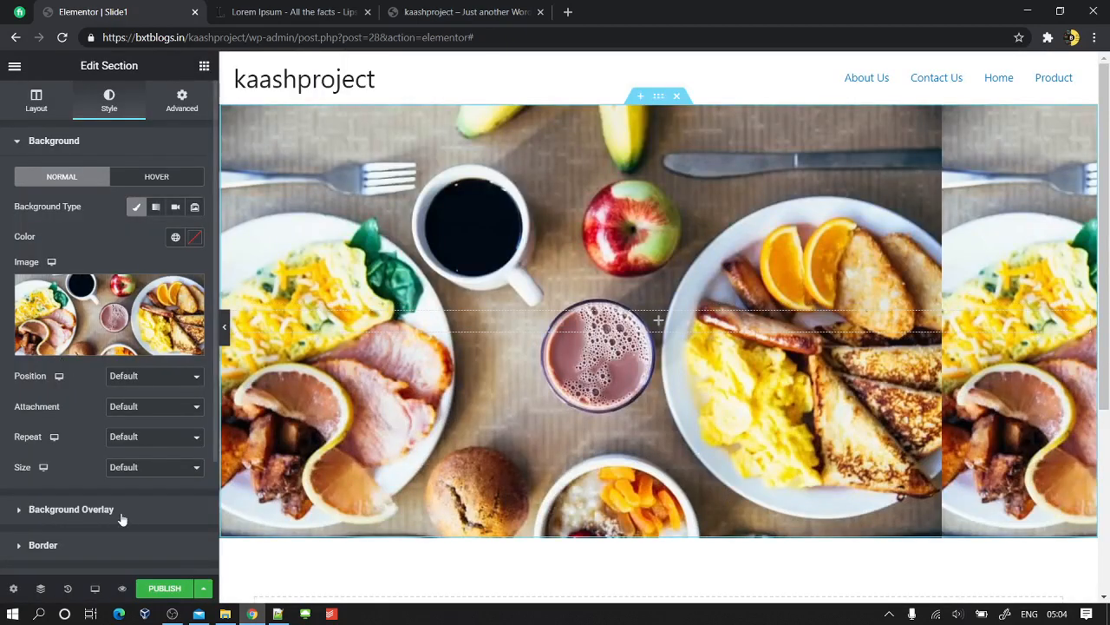
# - Set the background image to No-repeat and, after trying the Contain and Auto sizes, set its size to Cover
pyautogui.click(148, 436)
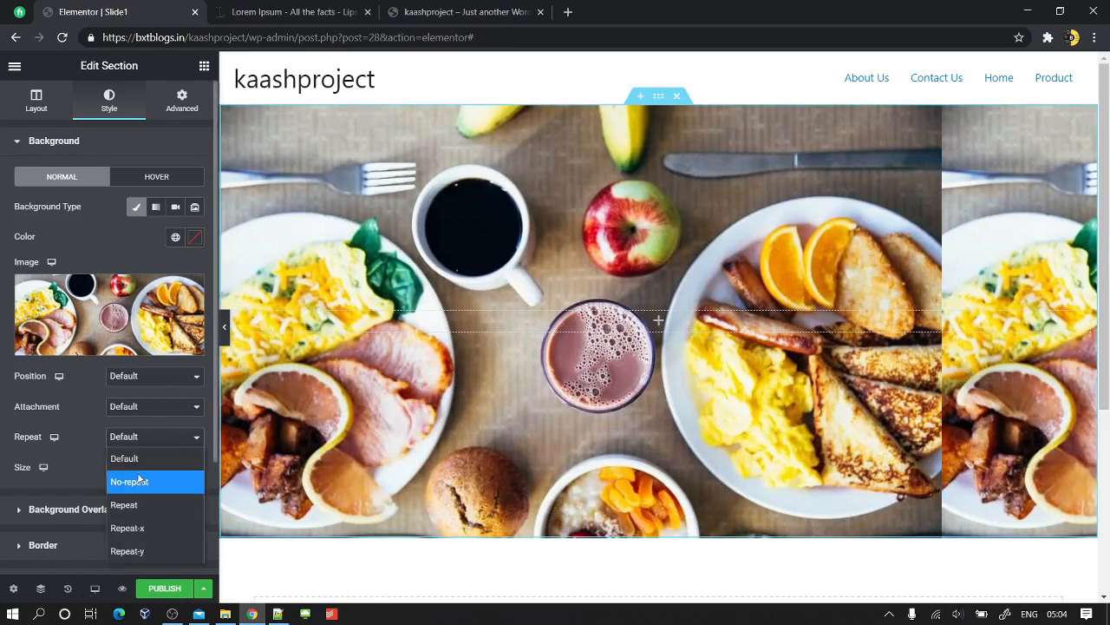
pyautogui.click(139, 481)
pyautogui.click(139, 467)
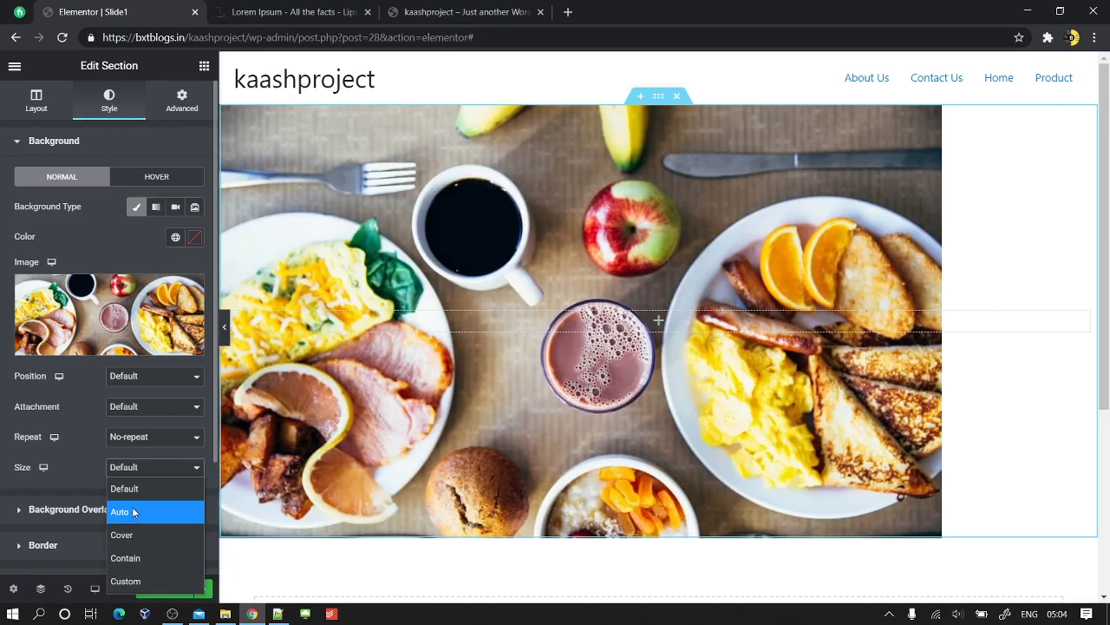
pyautogui.click(141, 557)
pyautogui.click(145, 473)
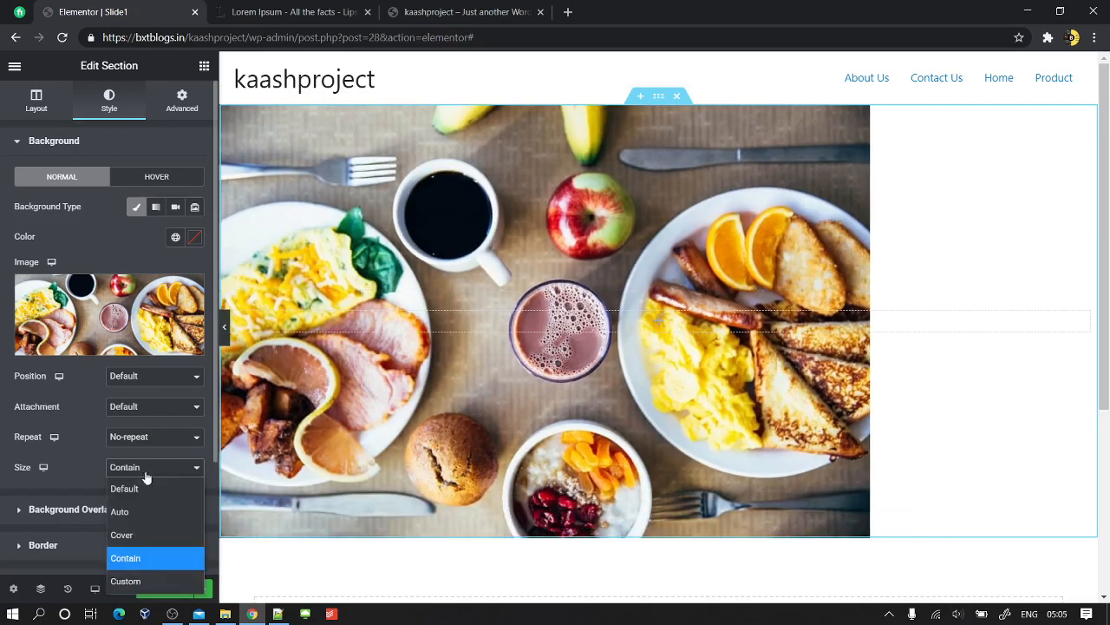
pyautogui.click(143, 511)
pyautogui.click(152, 473)
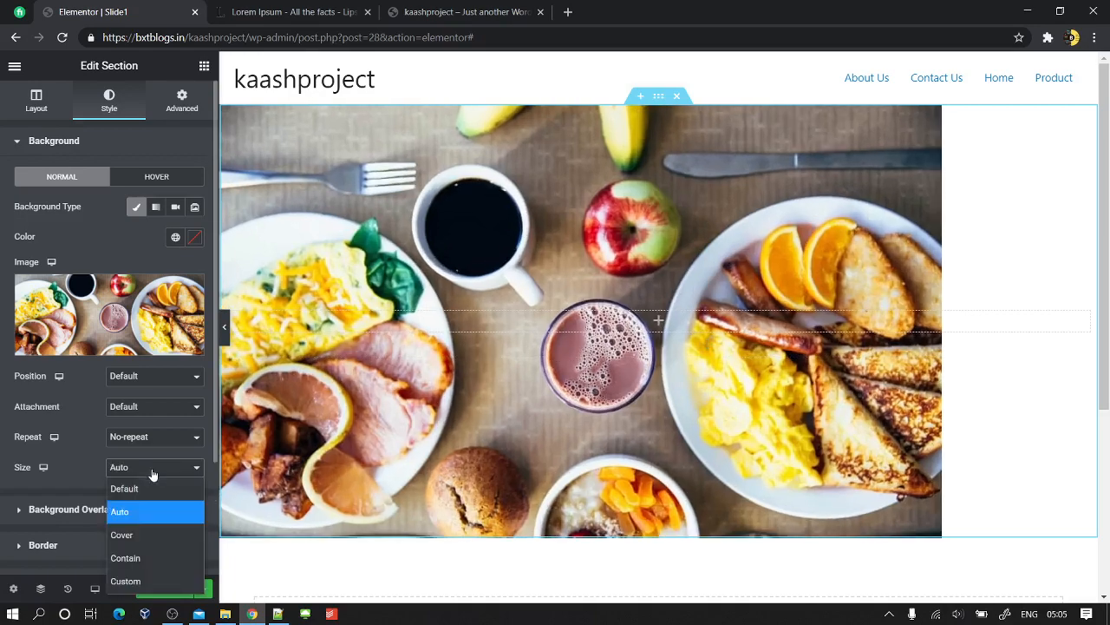
pyautogui.click(149, 538)
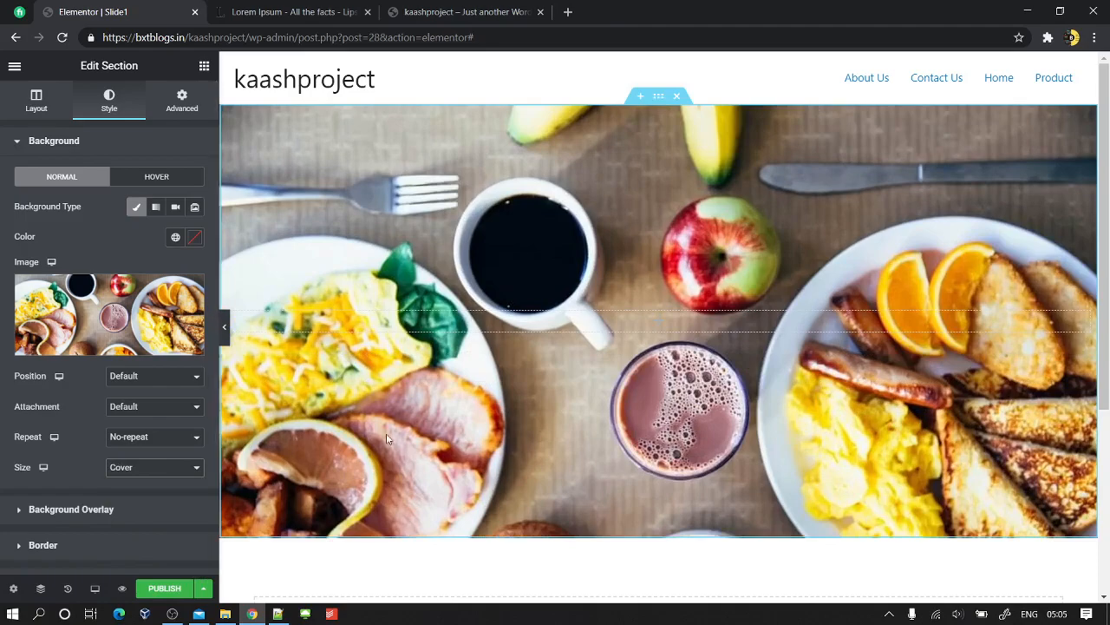
pyautogui.scroll(-3, 495, 399)
pyautogui.scroll(3, 506, 399)
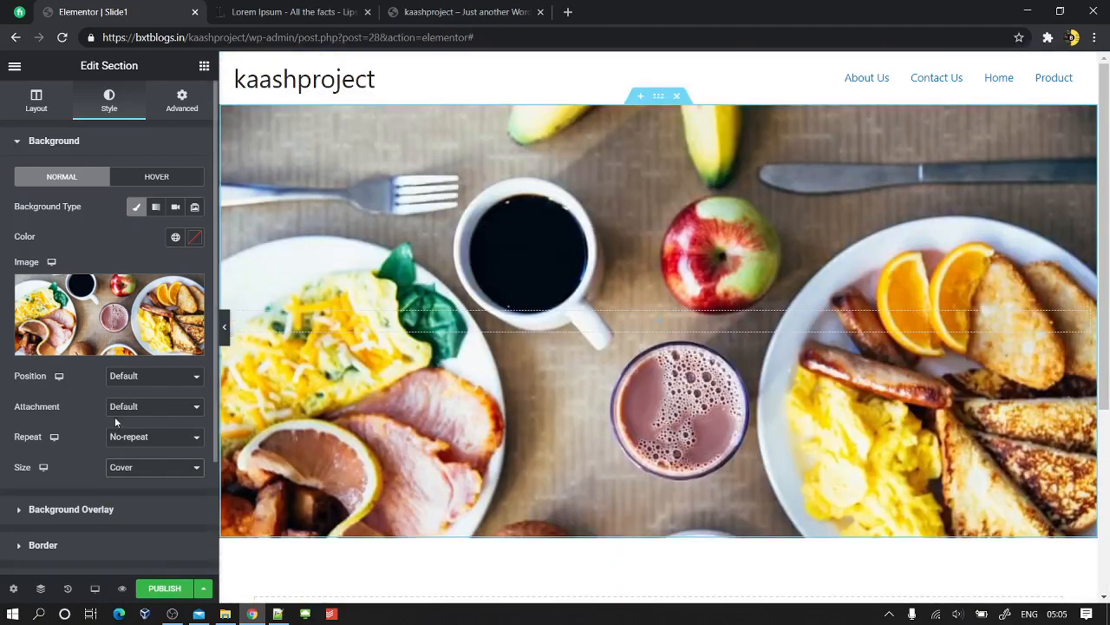
# - Set the background image's position to Center Center
pyautogui.click(136, 408)
pyautogui.click(136, 407)
pyautogui.click(155, 380)
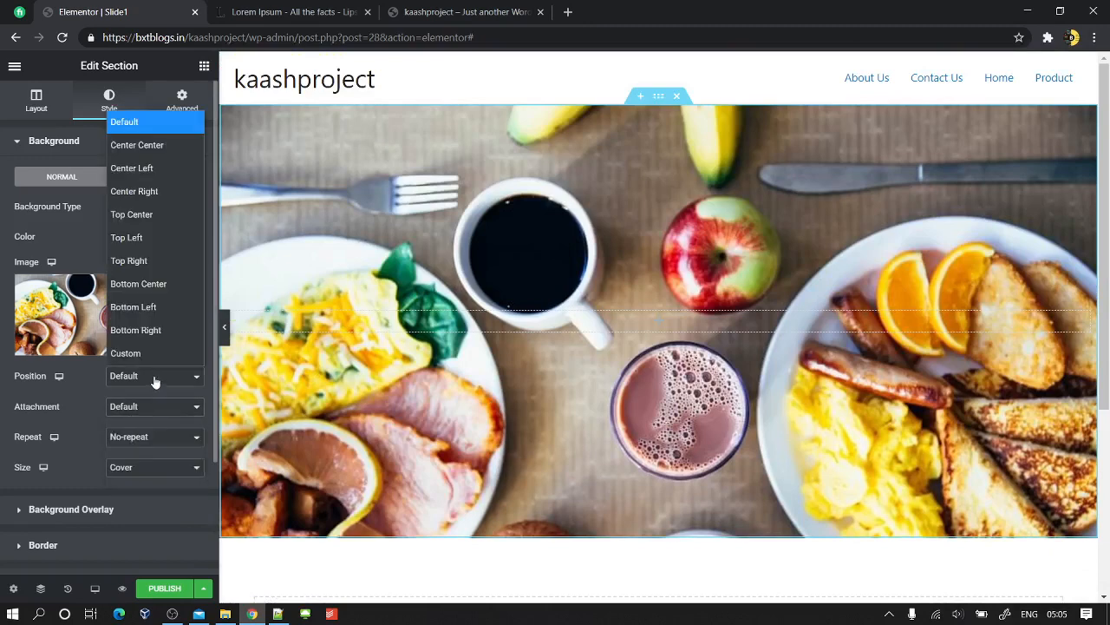
pyautogui.click(154, 379)
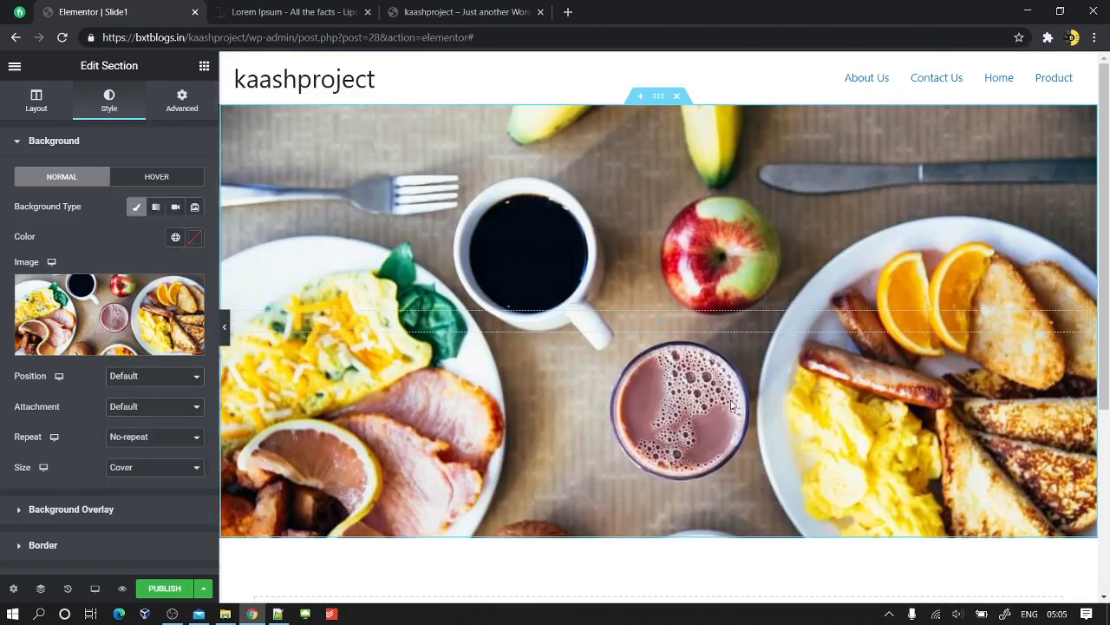
pyautogui.click(151, 375)
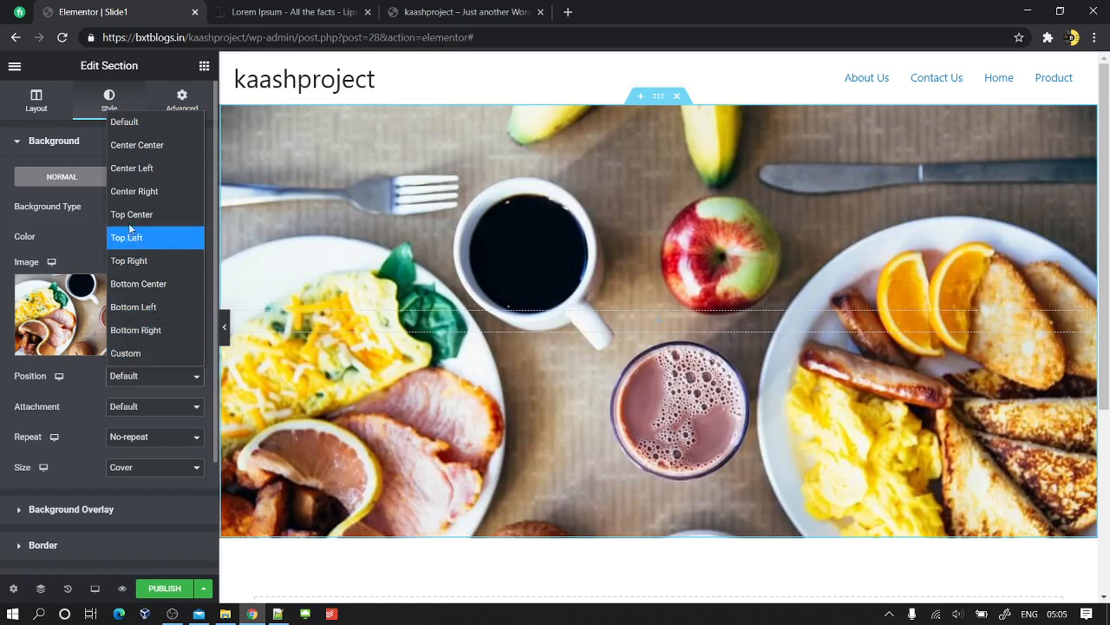
pyautogui.click(135, 144)
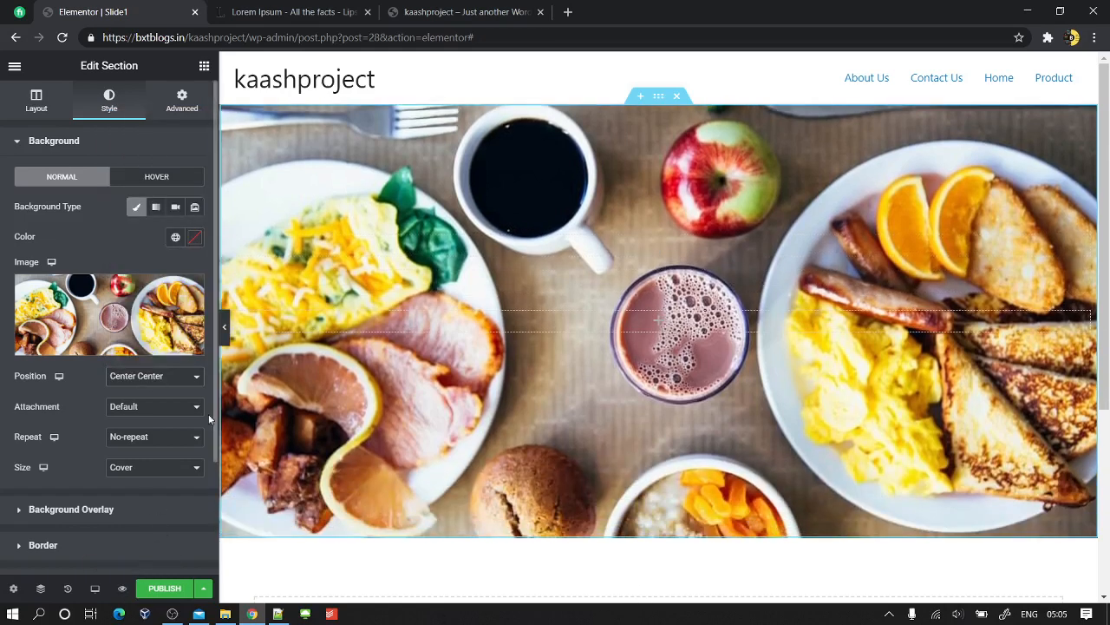
# - Give the section a classic background overlay in dark grey #1D1D1D
pyautogui.click(29, 144)
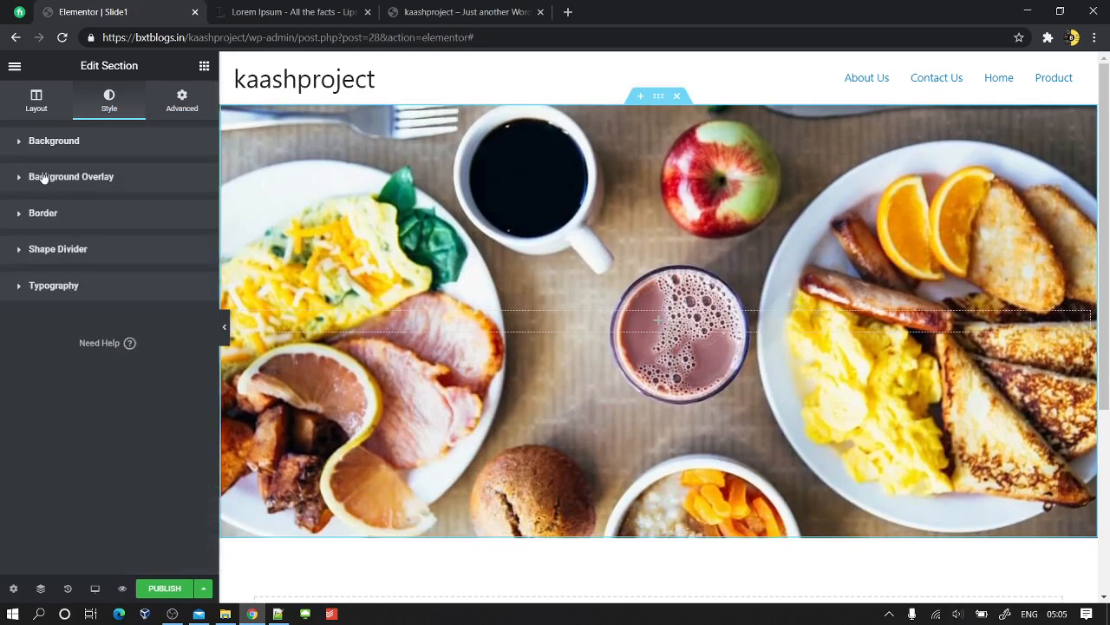
pyautogui.click(34, 177)
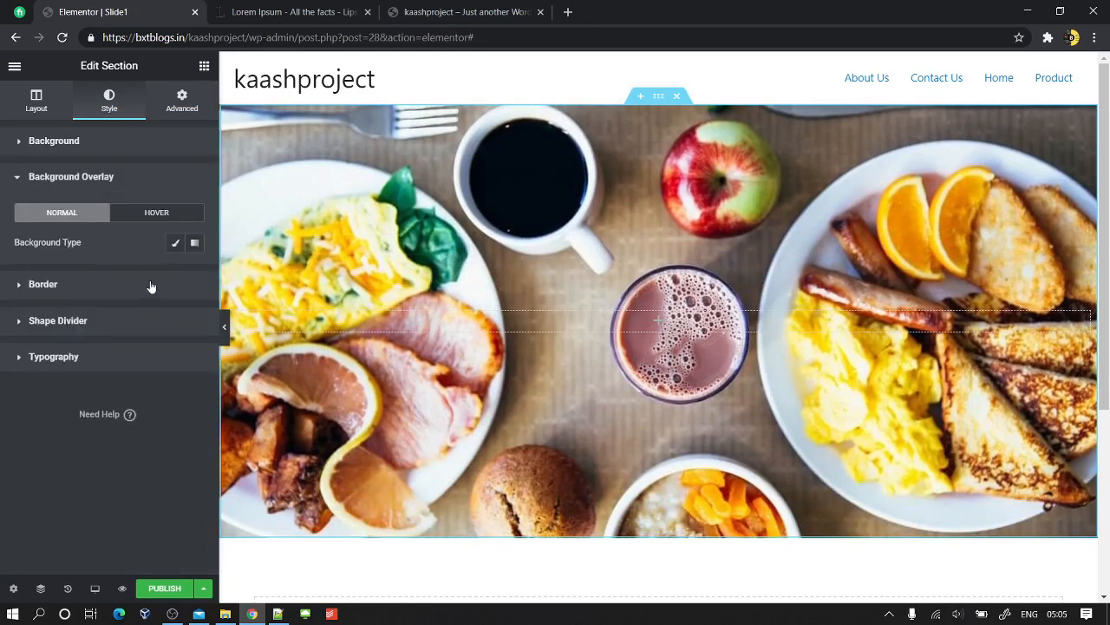
pyautogui.click(176, 243)
pyautogui.click(194, 274)
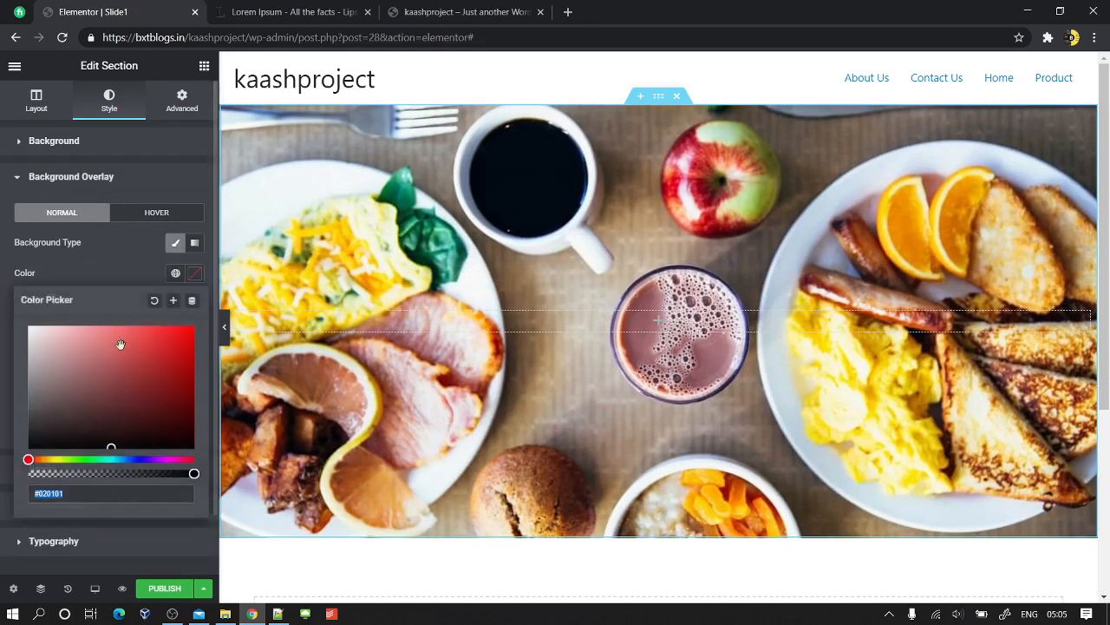
pyautogui.moveTo(40, 376)
pyautogui.mouseDown()
pyautogui.moveTo(11, 464)
pyautogui.moveTo(1, 438)
pyautogui.mouseUp()
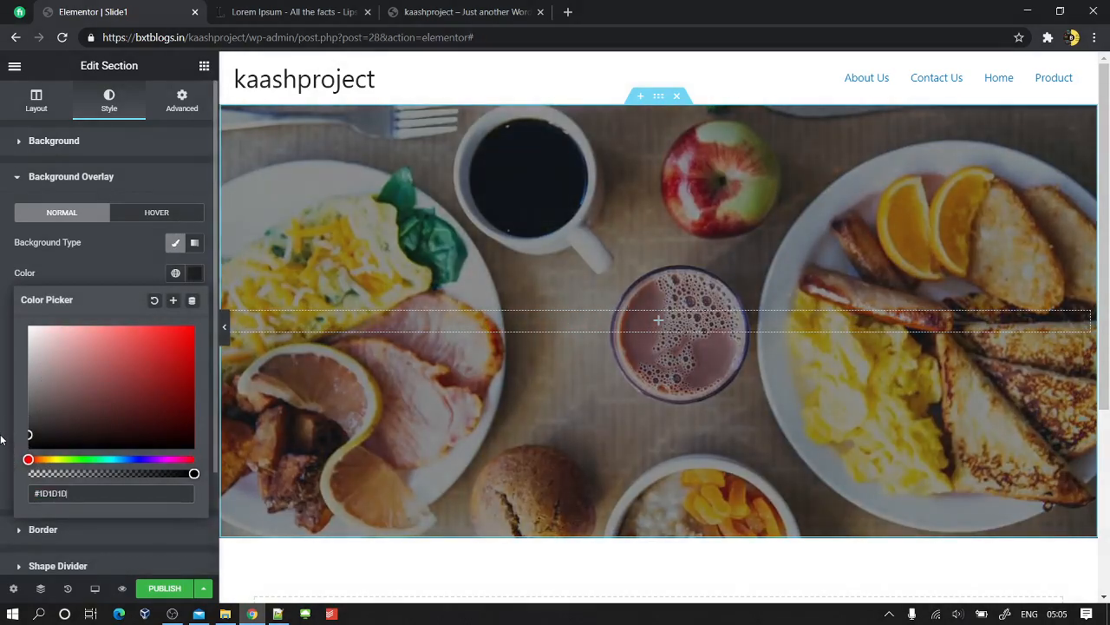
# - Copy the first sentence under "What is Lorem Ipsum?" on lipsum.com and return to the Slide1 editor
pyautogui.click(438, 12)
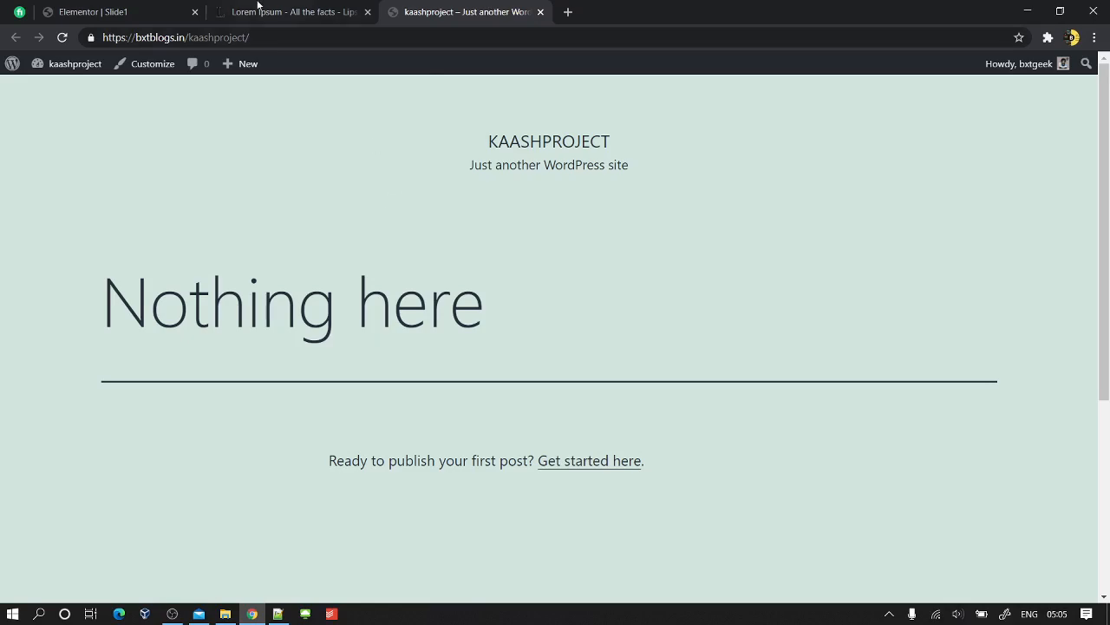
pyautogui.click(257, 9)
pyautogui.moveTo(223, 361); pyautogui.dragTo(252, 378)
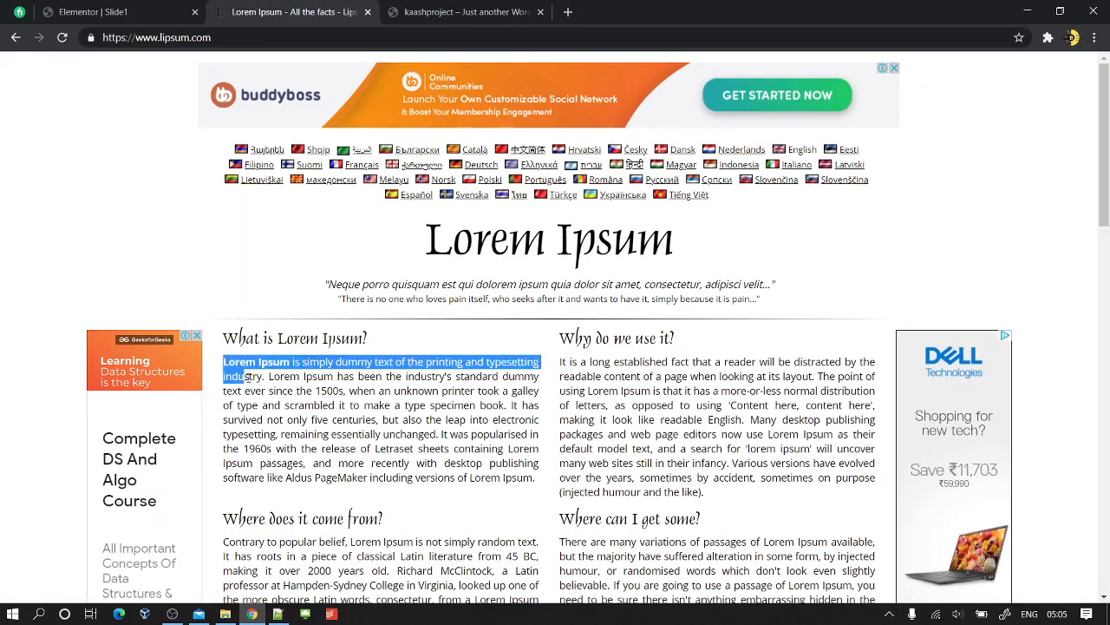
pyautogui.click(99, 6)
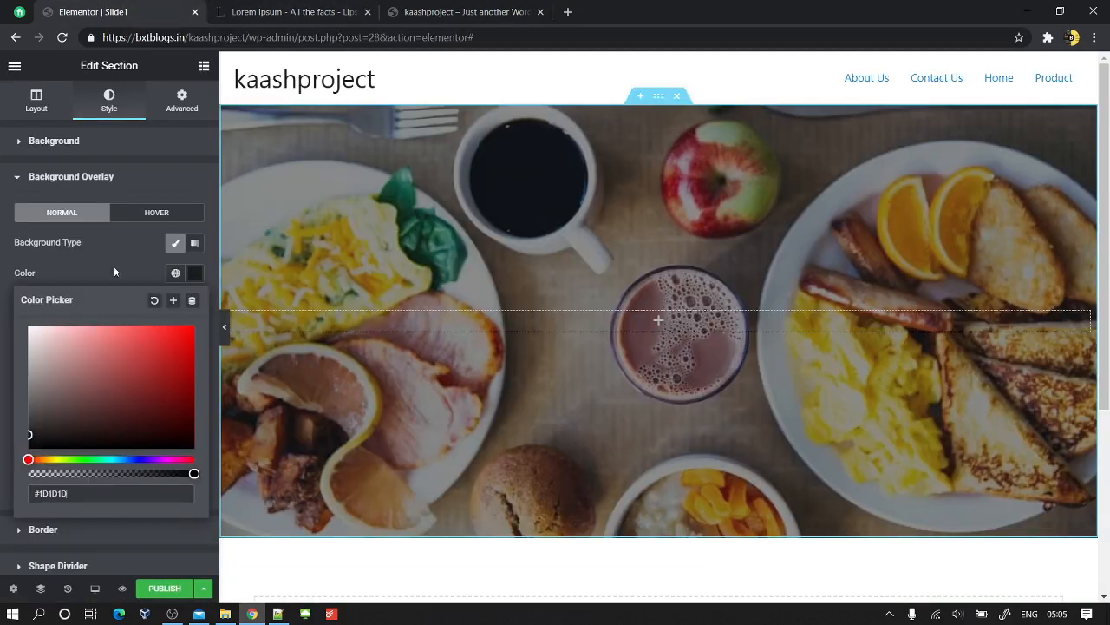
# - Add a centred Heading widget to the section titled "Lorem Ipsum is simply dummy text of the printing and typesetting industry"
pyautogui.click(203, 68)
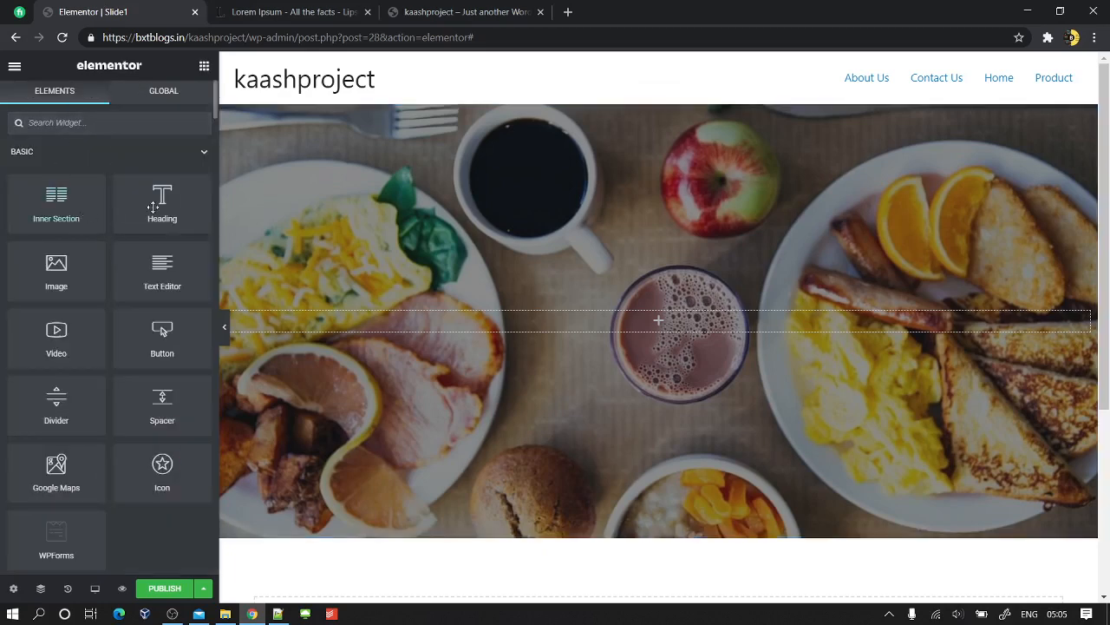
pyautogui.moveTo(153, 207); pyautogui.dragTo(564, 322)
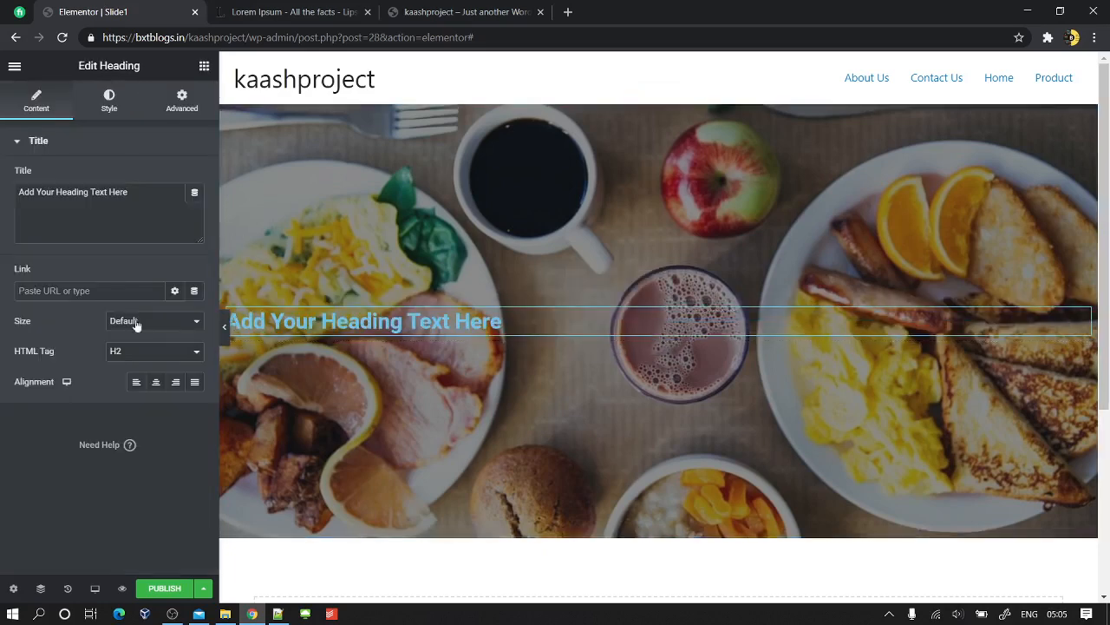
pyautogui.click(66, 224)
pyautogui.hotkey('ctrl', 'a')
pyautogui.write('Lorem Ipsum is simply dummy text of the printing and typesetting industry')
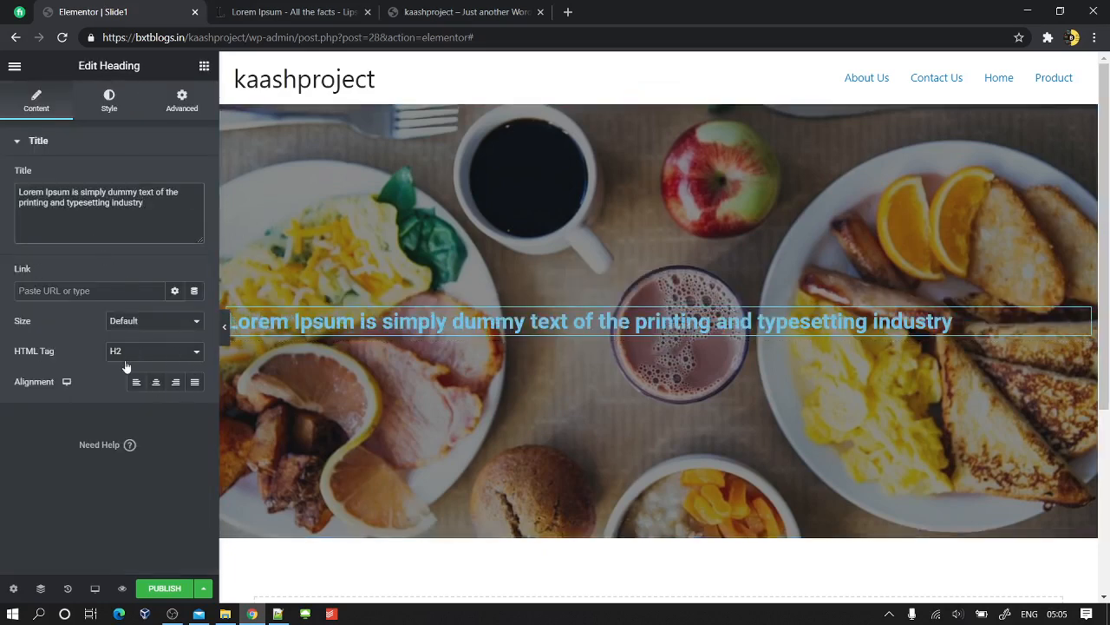
pyautogui.click(156, 382)
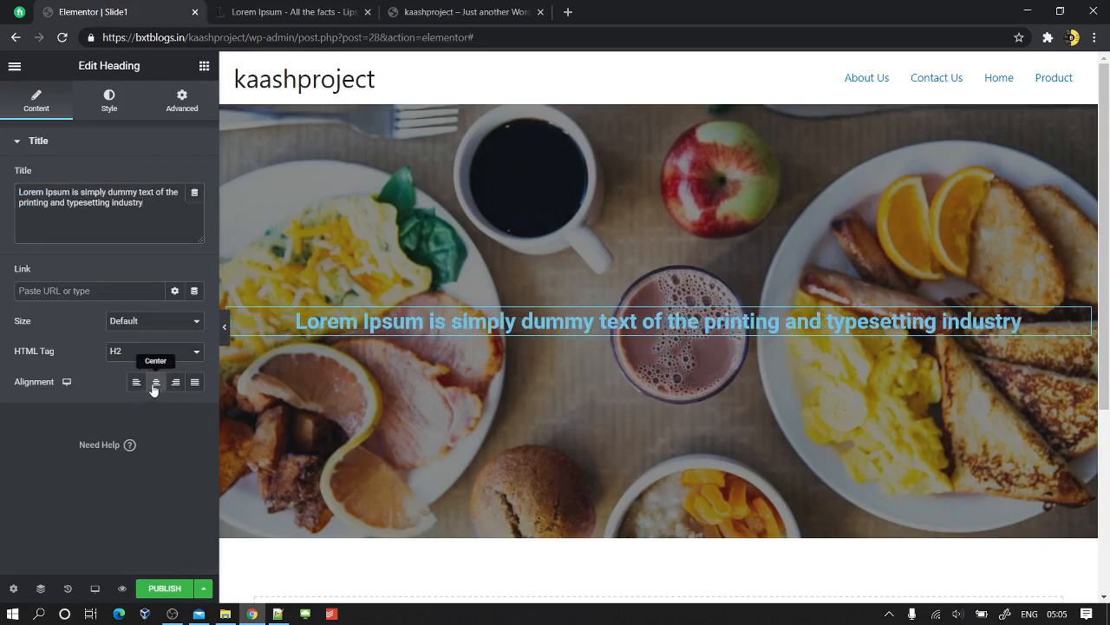
# - Set the heading's text colour to white
pyautogui.click(111, 102)
pyautogui.click(176, 176)
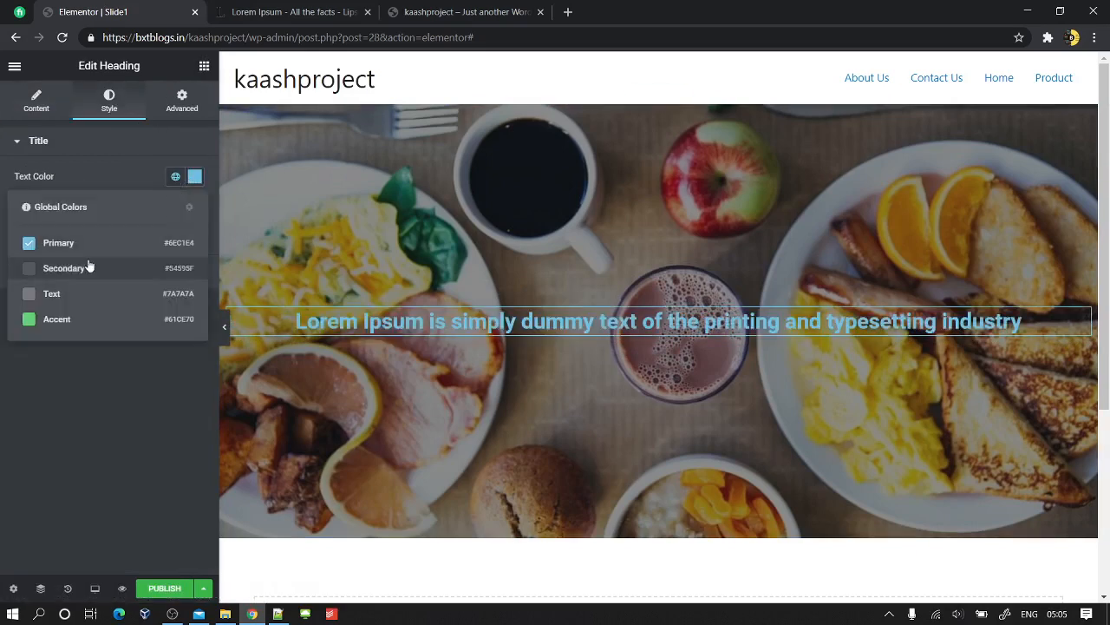
pyautogui.click(192, 180)
pyautogui.moveTo(103, 280); pyautogui.dragTo(1, 203)
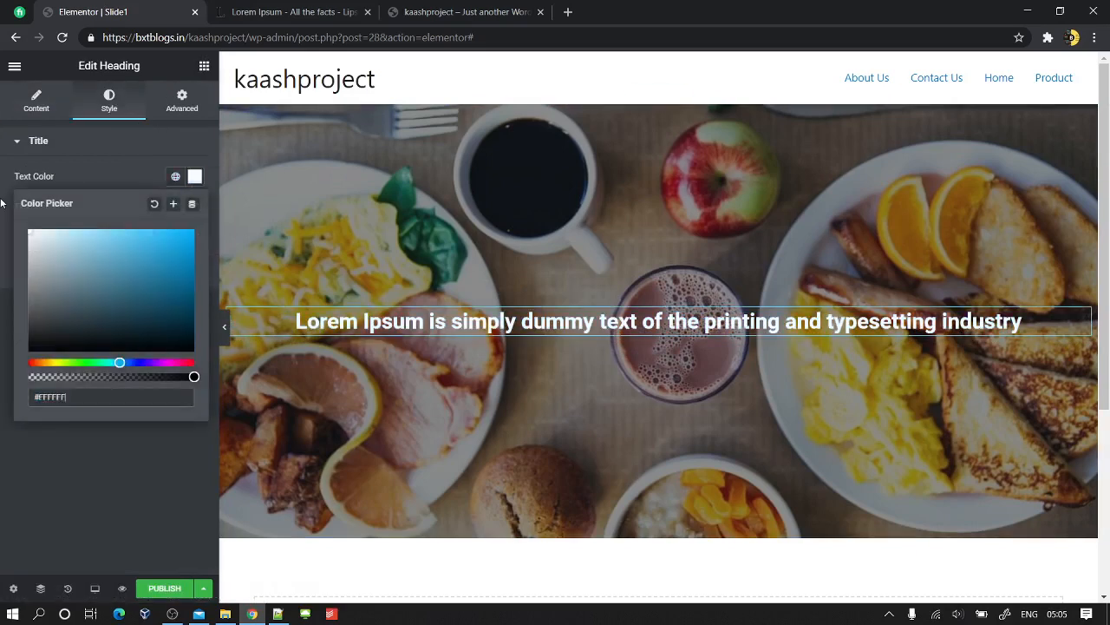
pyautogui.click(2, 467)
# - Set the heading's font family to Righteous, after trying Ribeye Marrow
pyautogui.click(194, 206)
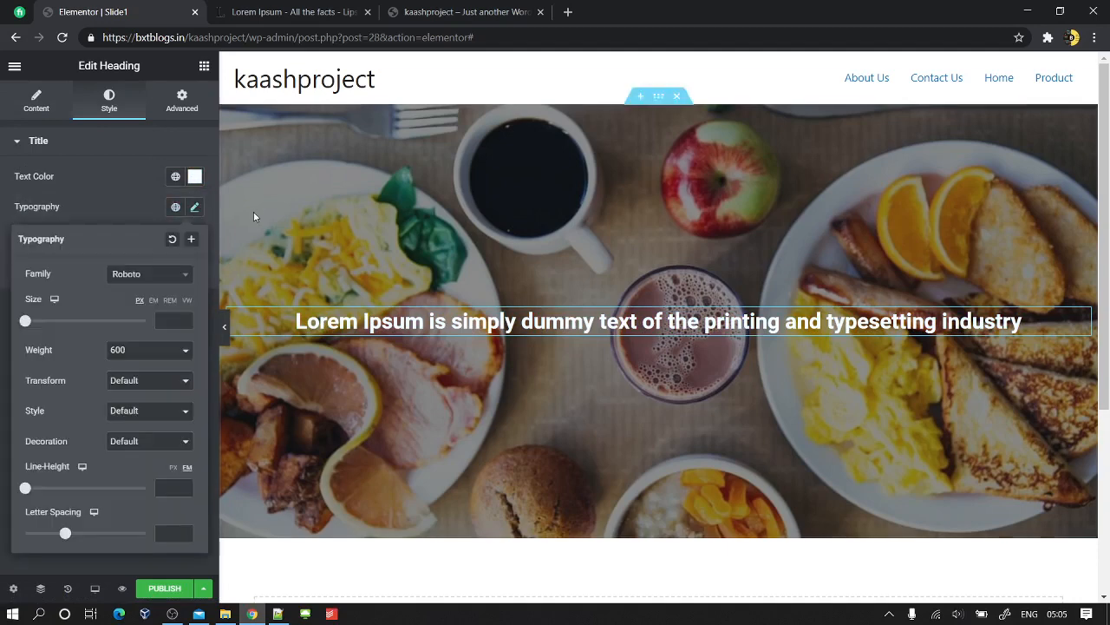
pyautogui.click(141, 275)
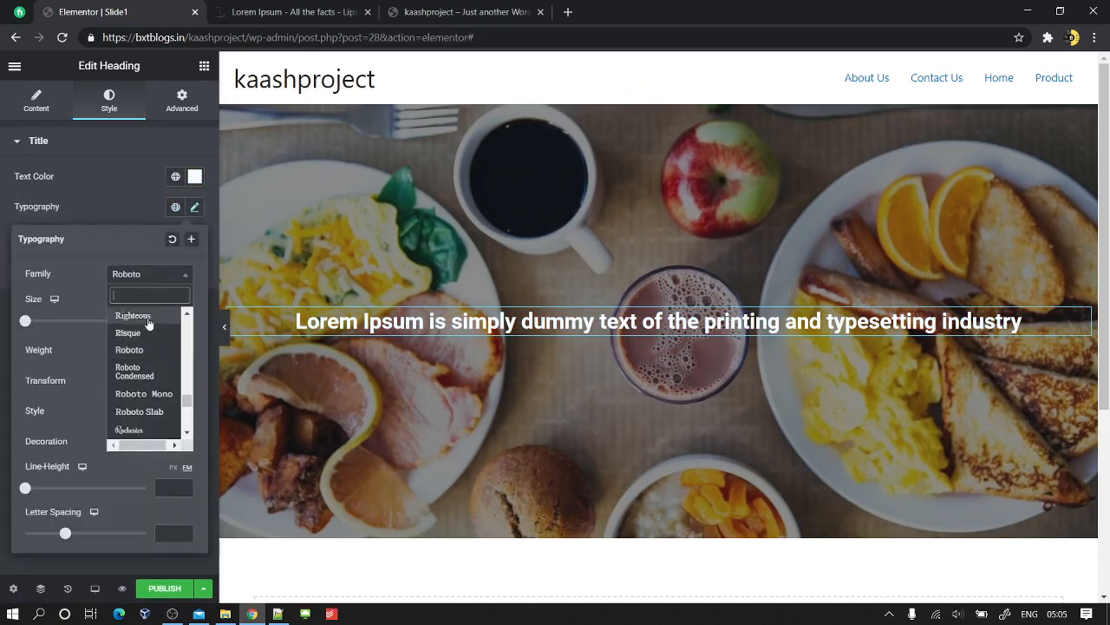
pyautogui.click(147, 319)
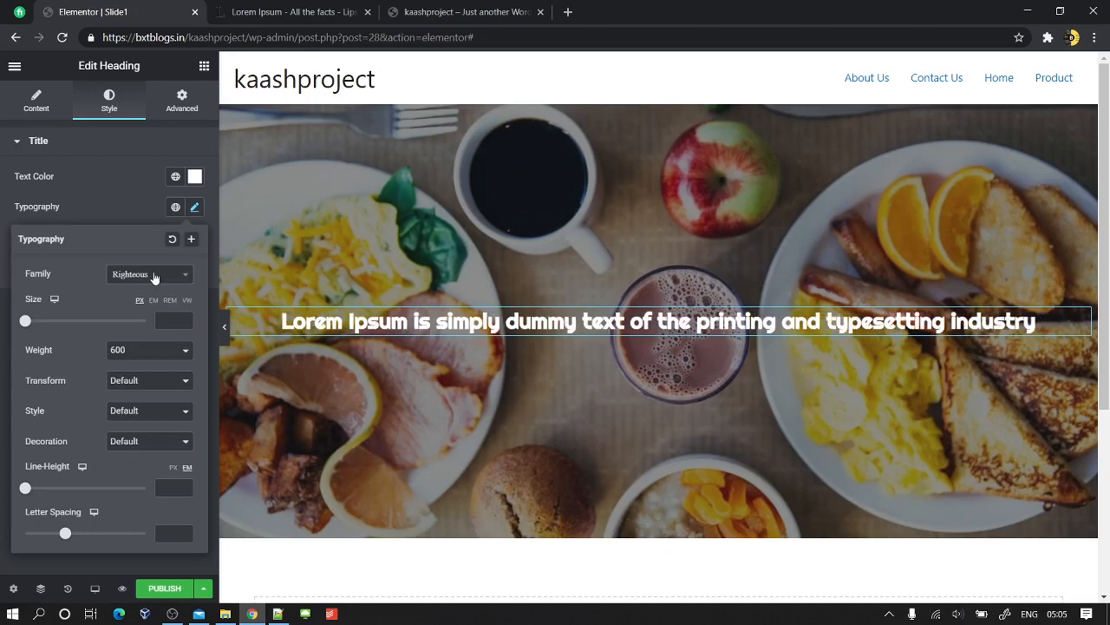
pyautogui.click(155, 275)
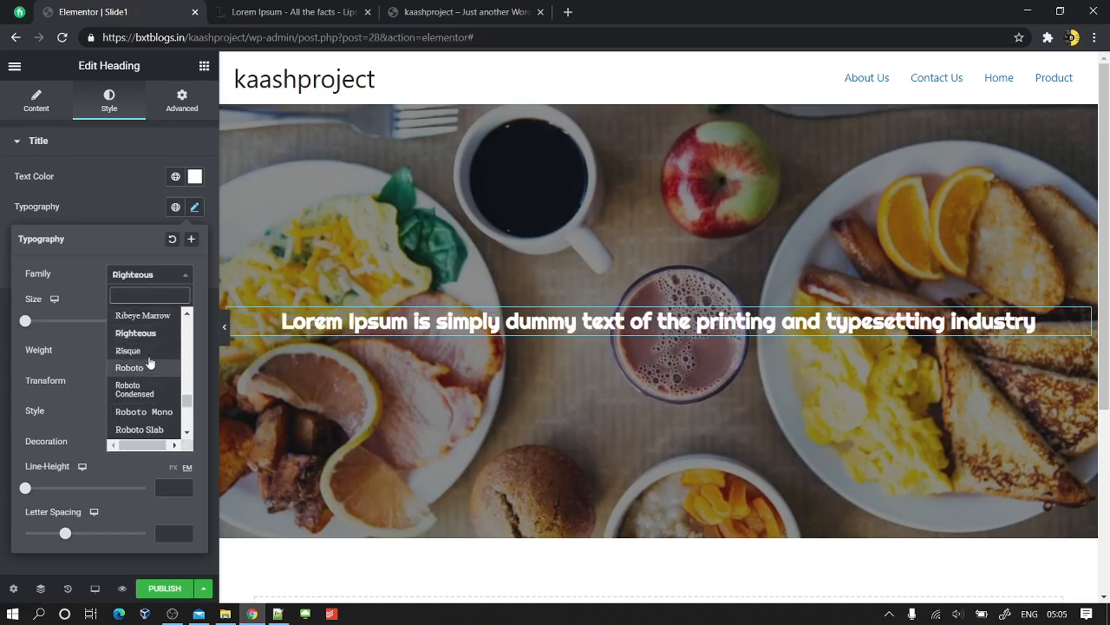
pyautogui.click(145, 314)
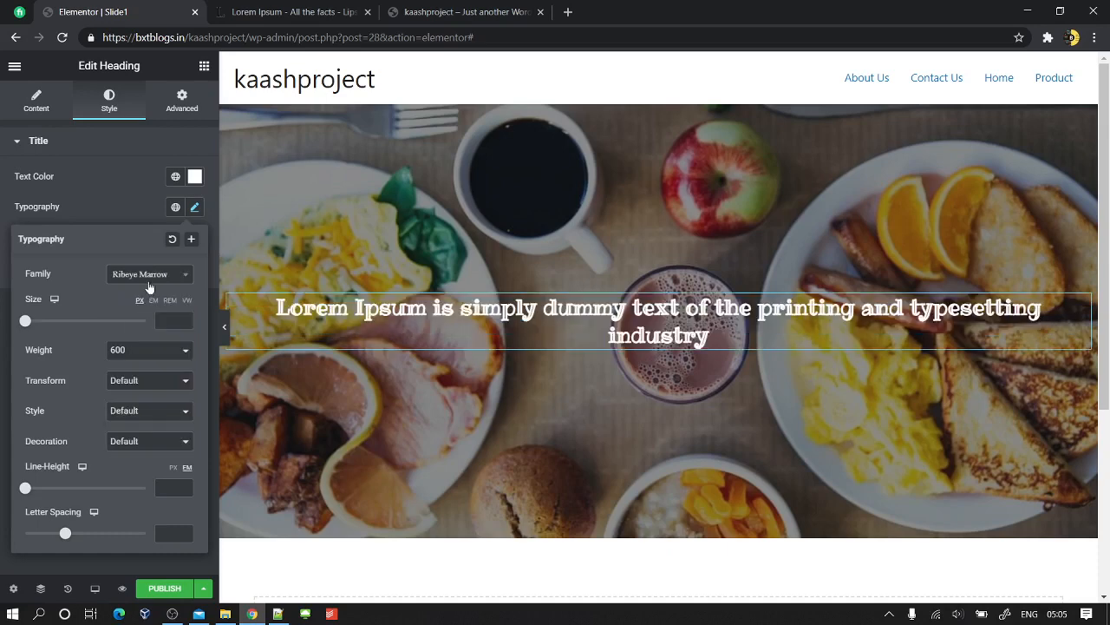
pyautogui.click(149, 281)
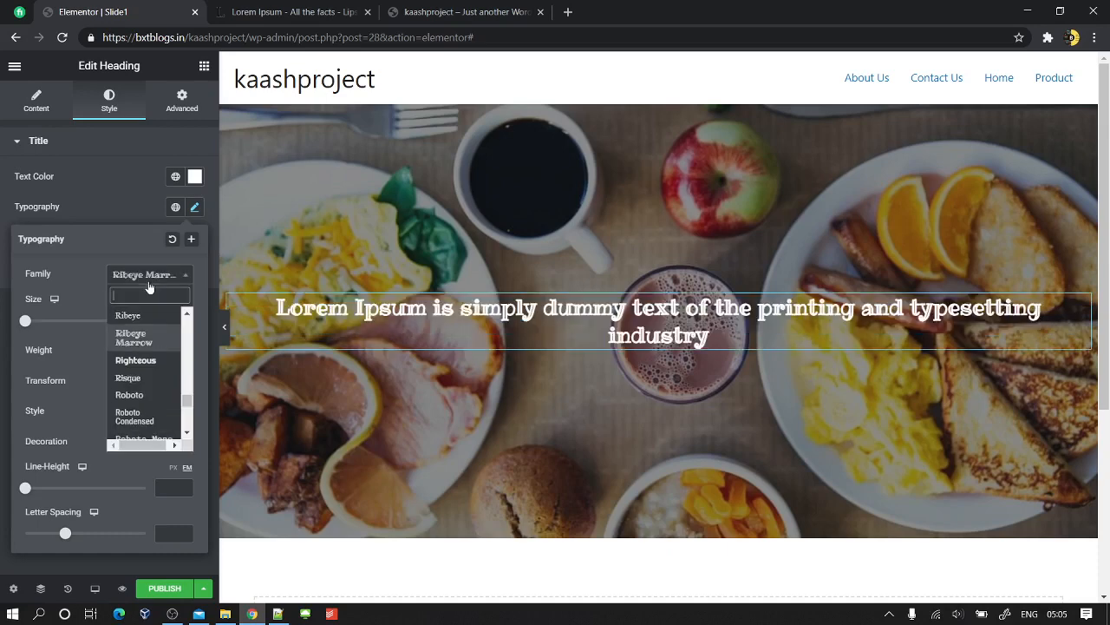
pyautogui.click(149, 361)
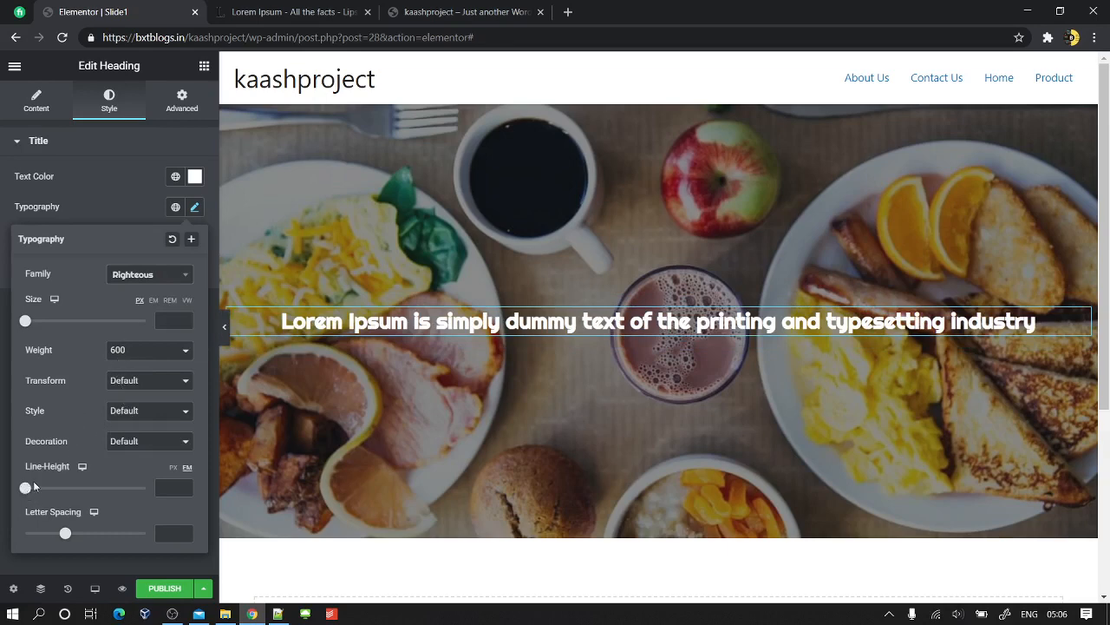
# - Set the heading's font weight to 400, line height to 1.6 em and letter spacing to 2.7
pyautogui.click(117, 357)
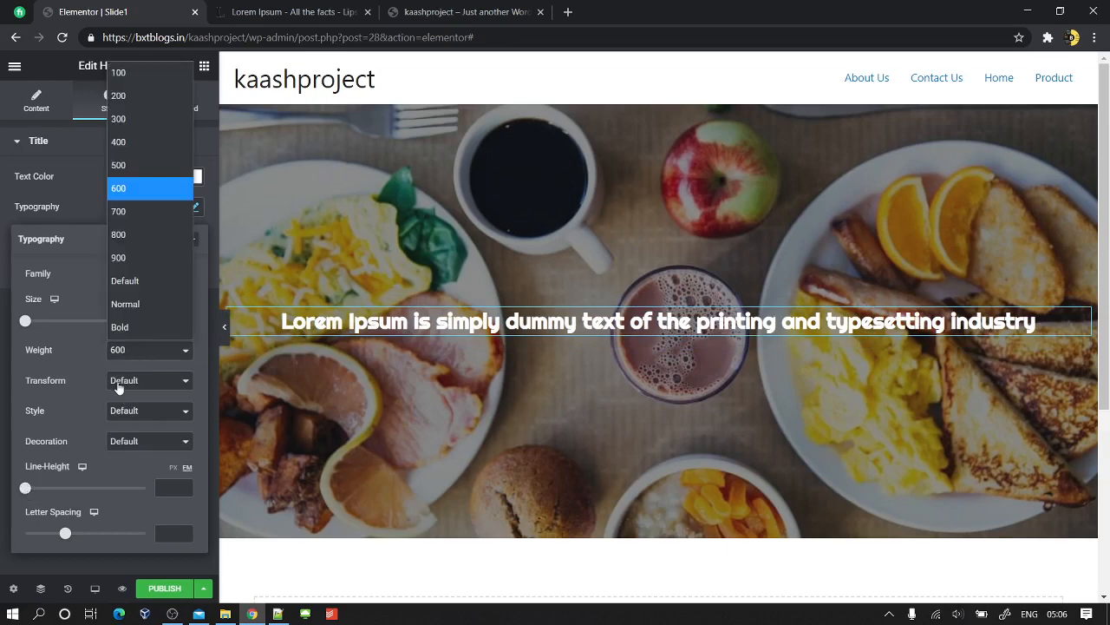
pyautogui.click(153, 147)
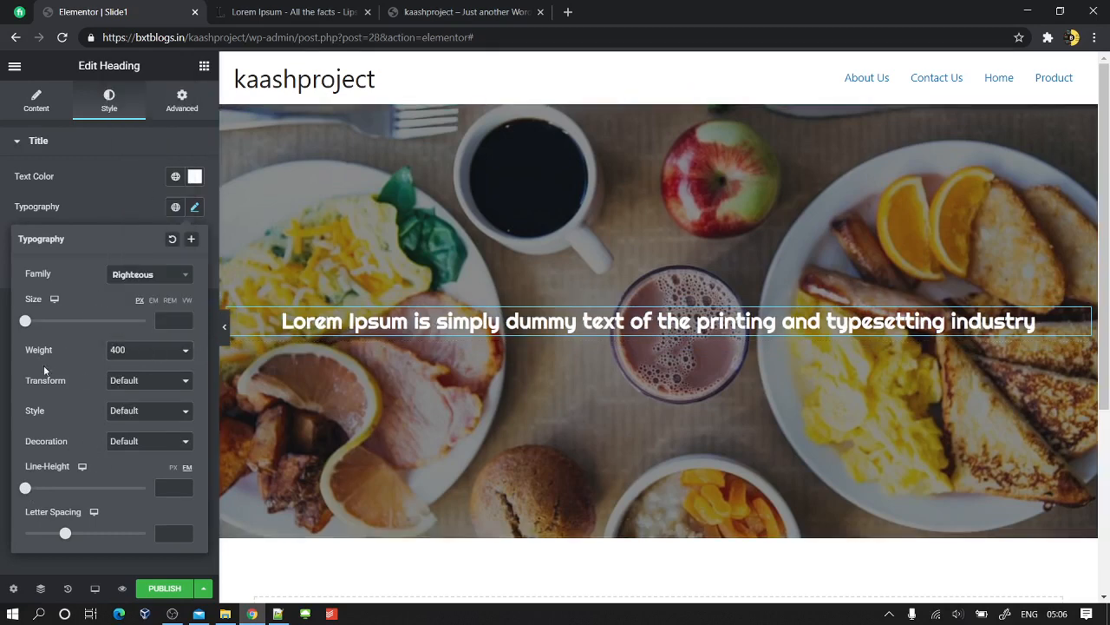
pyautogui.moveTo(28, 492); pyautogui.dragTo(47, 492)
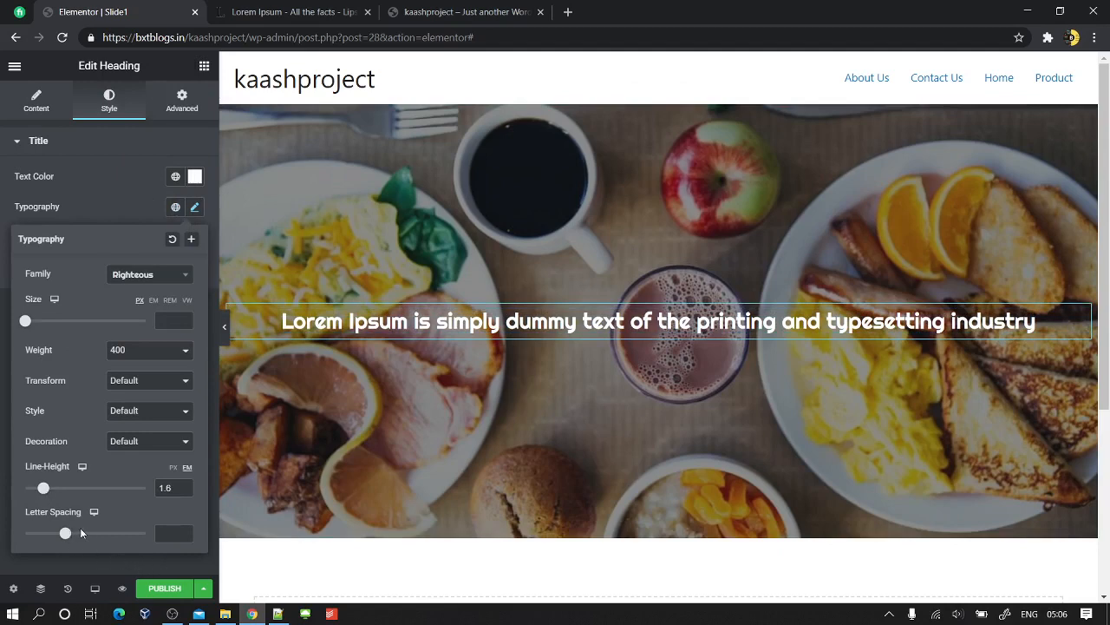
pyautogui.moveTo(65, 535); pyautogui.dragTo(85, 534)
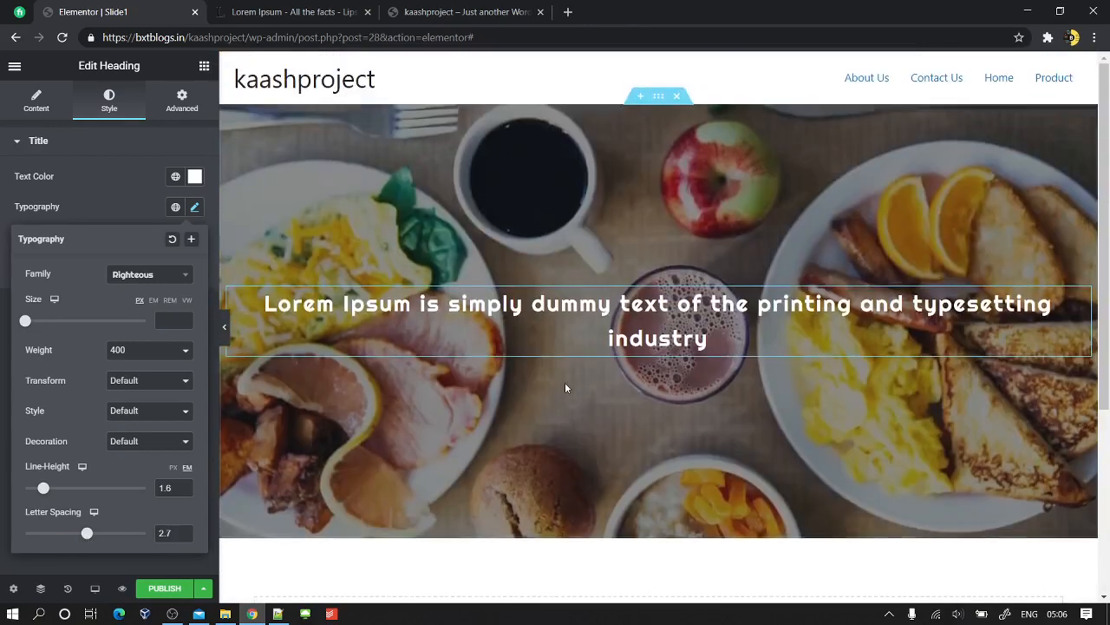
pyautogui.scroll(-4, 561, 390)
pyautogui.scroll(4, 558, 390)
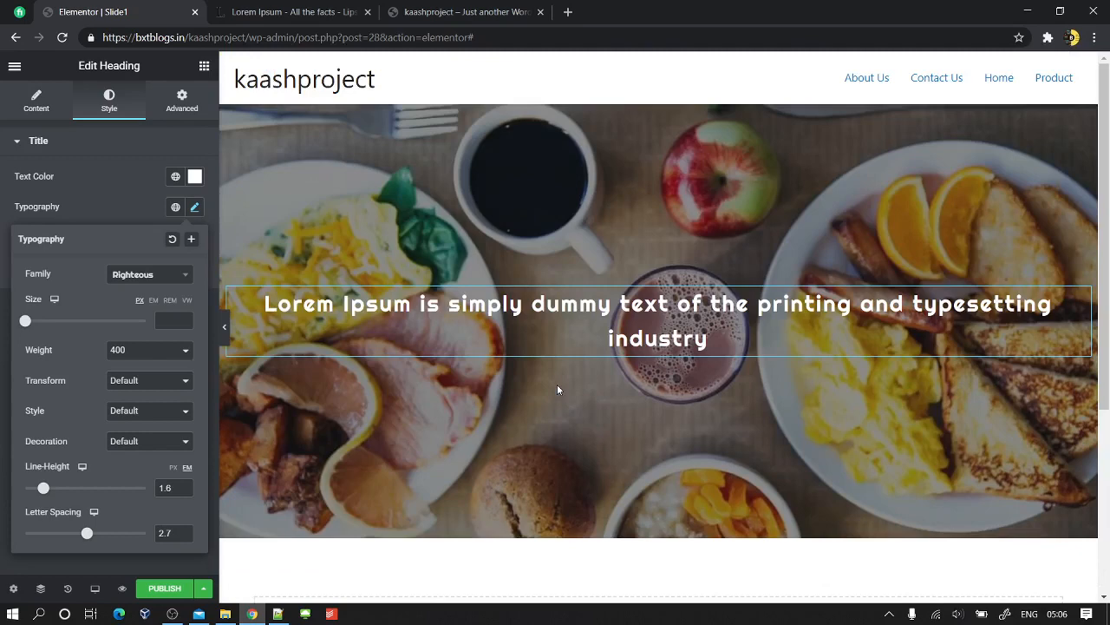
# - Publish the Slide1 section and open the saved templates list in the WordPress dashboard
pyautogui.click(167, 588)
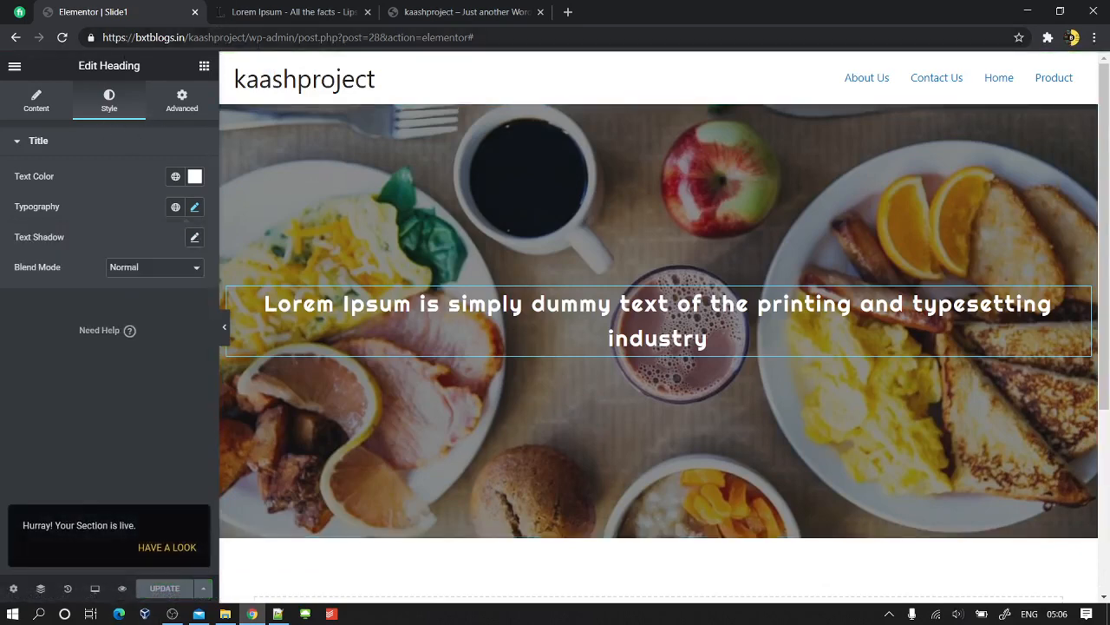
pyautogui.moveTo(249, 37); pyautogui.dragTo(842, 32)
pyautogui.press('BackSpace')
pyautogui.press('Return')
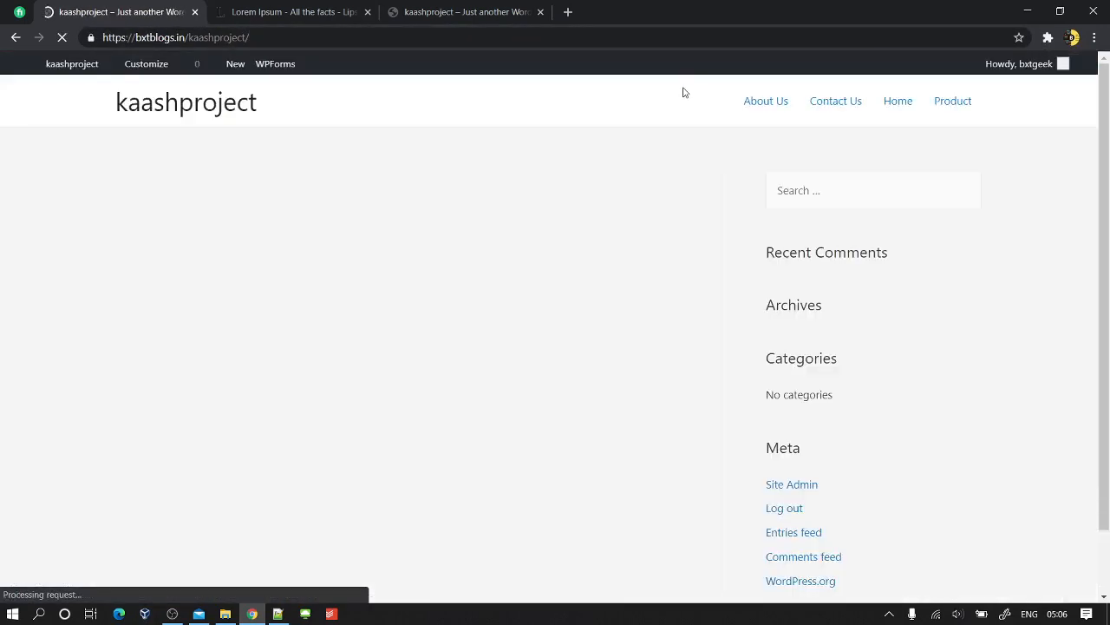
pyautogui.moveTo(76, 70)
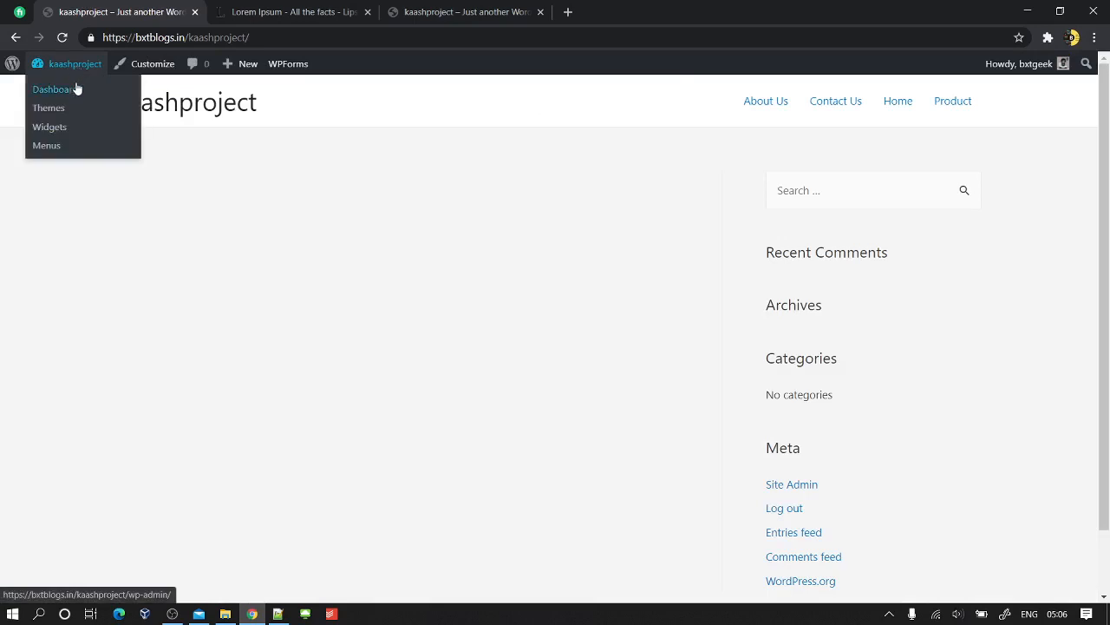
pyautogui.click(77, 89)
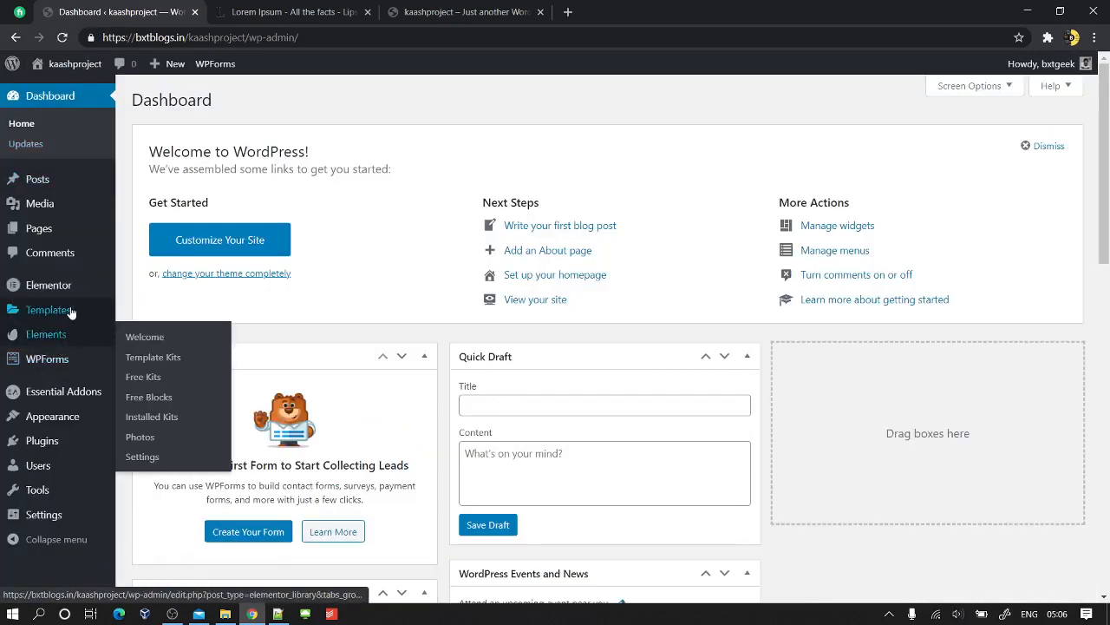
pyautogui.click(136, 317)
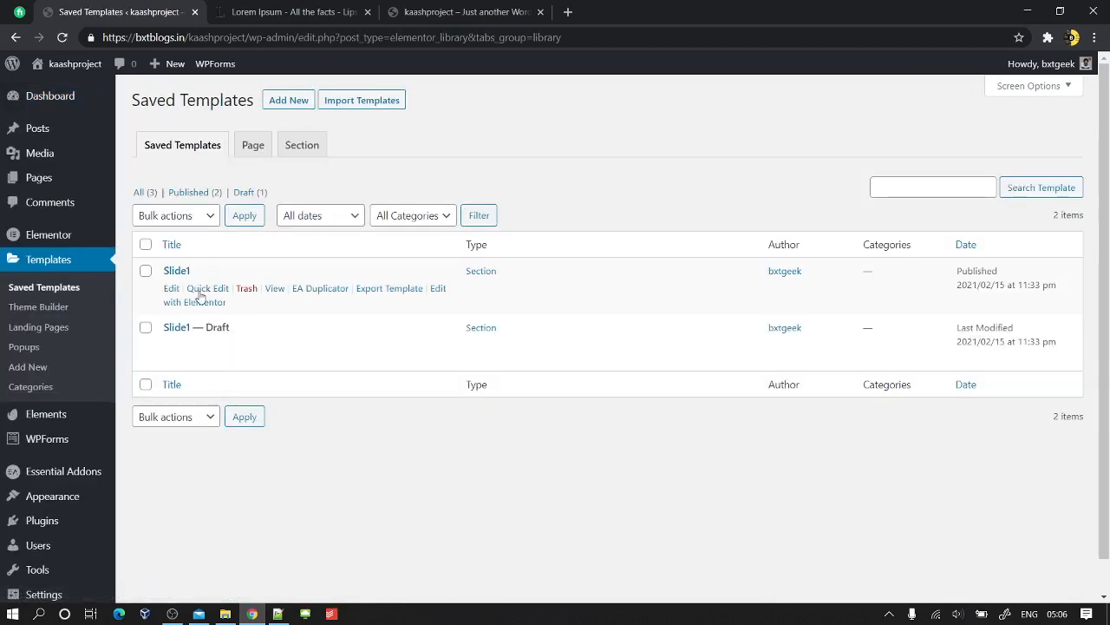
# - View the published Slide1 template and preview its draft duplicate in new tabs, and move the draft to the trash
pyautogui.keyDown('ctrl'); pyautogui.click(275, 292); pyautogui.keyUp('ctrl')
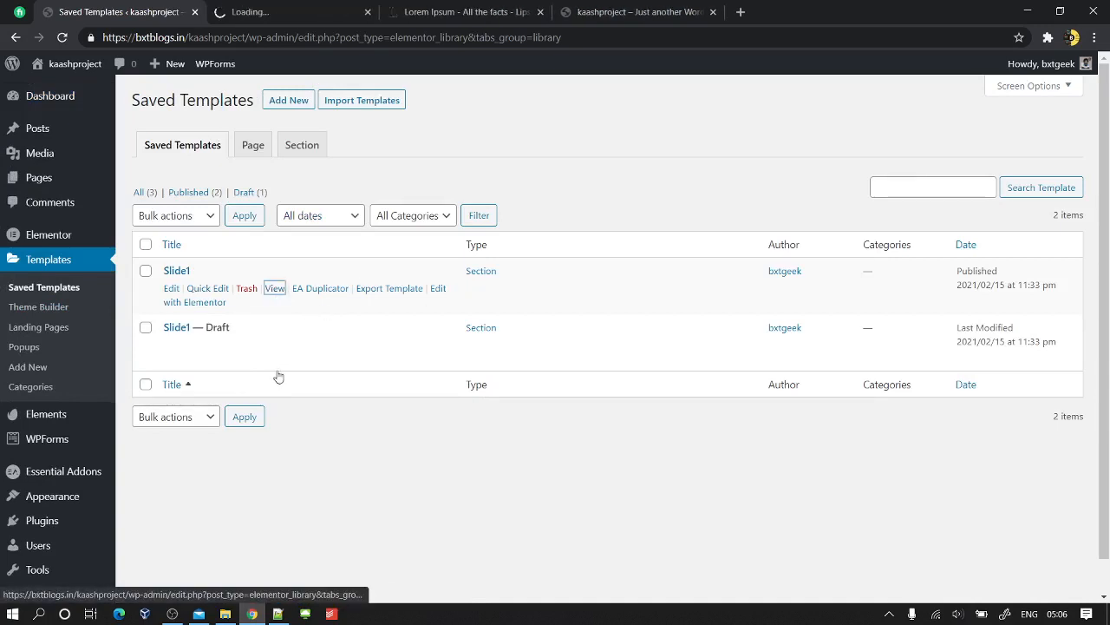
pyautogui.keyDown('ctrl'); pyautogui.click(281, 344); pyautogui.keyUp('ctrl')
pyautogui.click(461, 7)
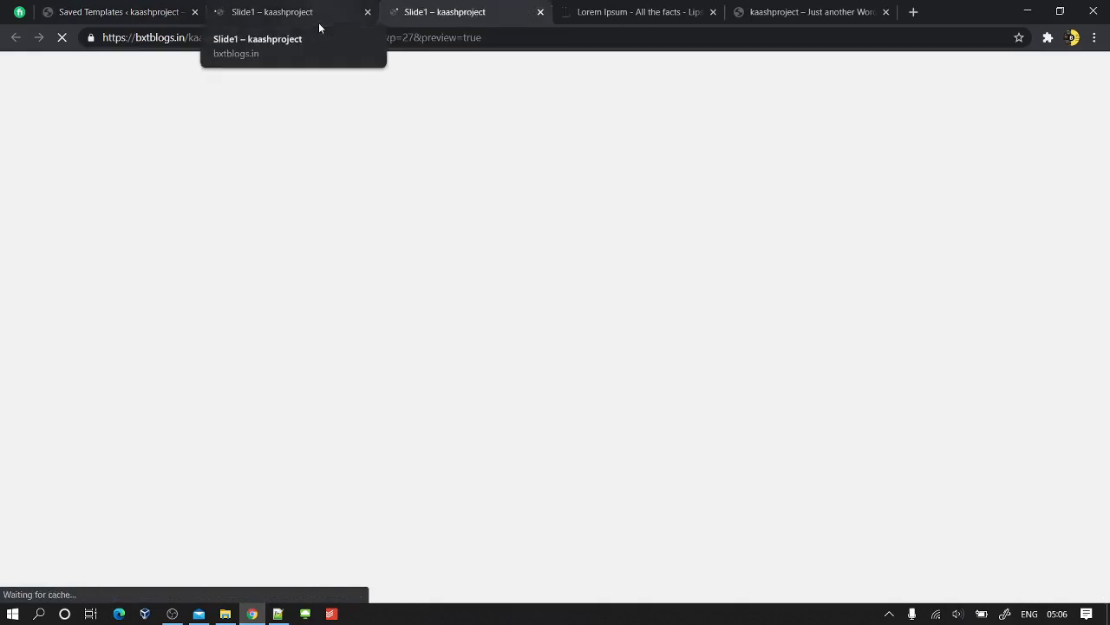
pyautogui.click(306, 7)
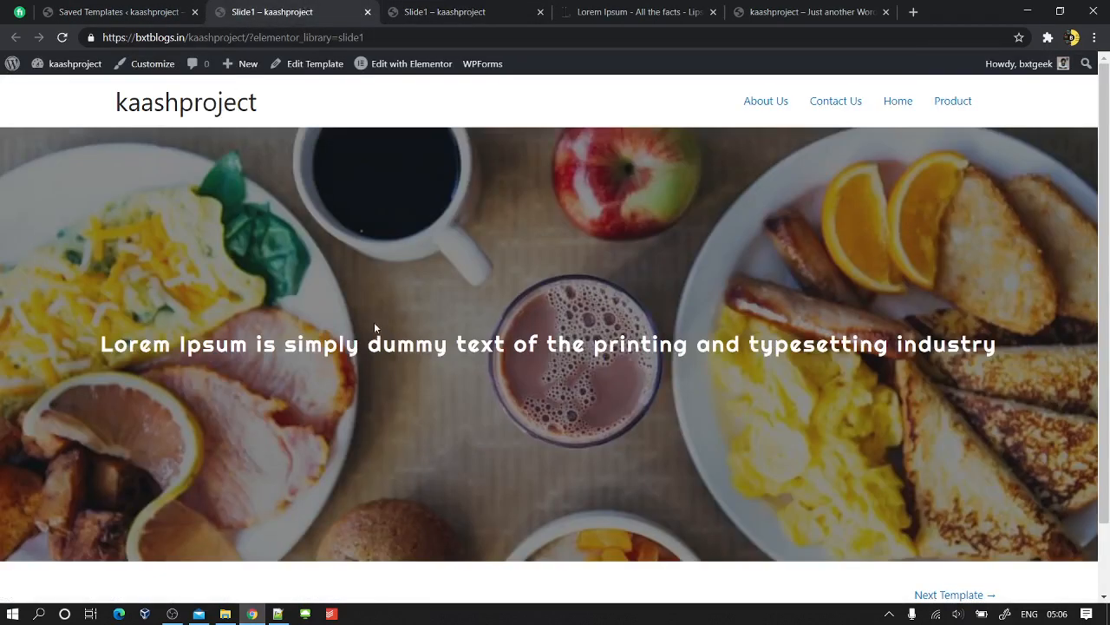
pyautogui.scroll(-2, 309, 365)
pyautogui.scroll(2, 315, 354)
pyautogui.click(145, 5)
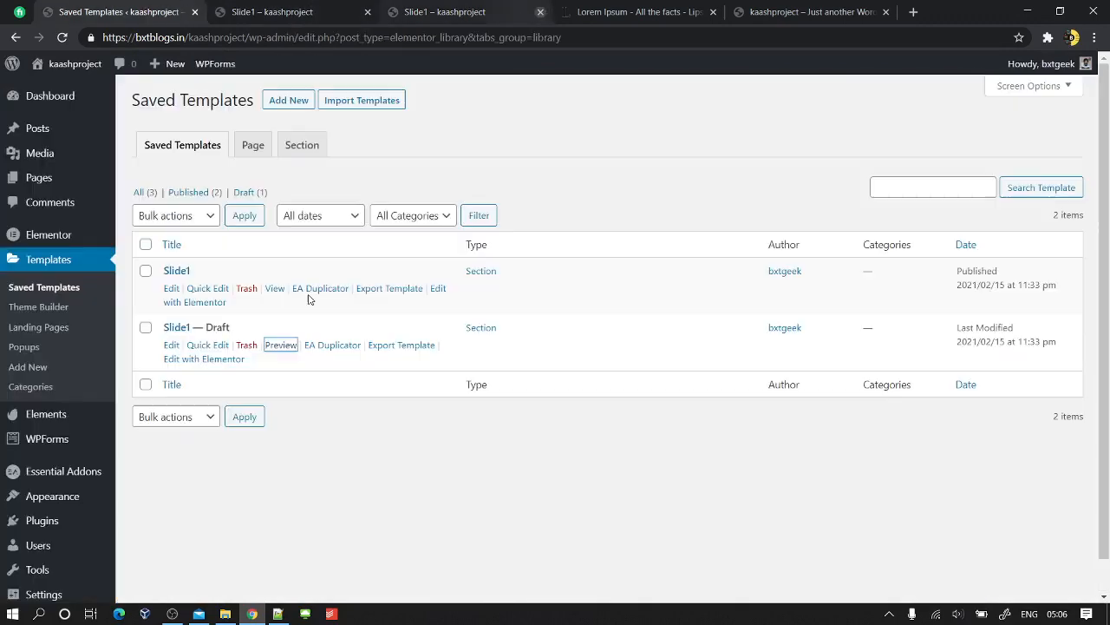
pyautogui.click(248, 345)
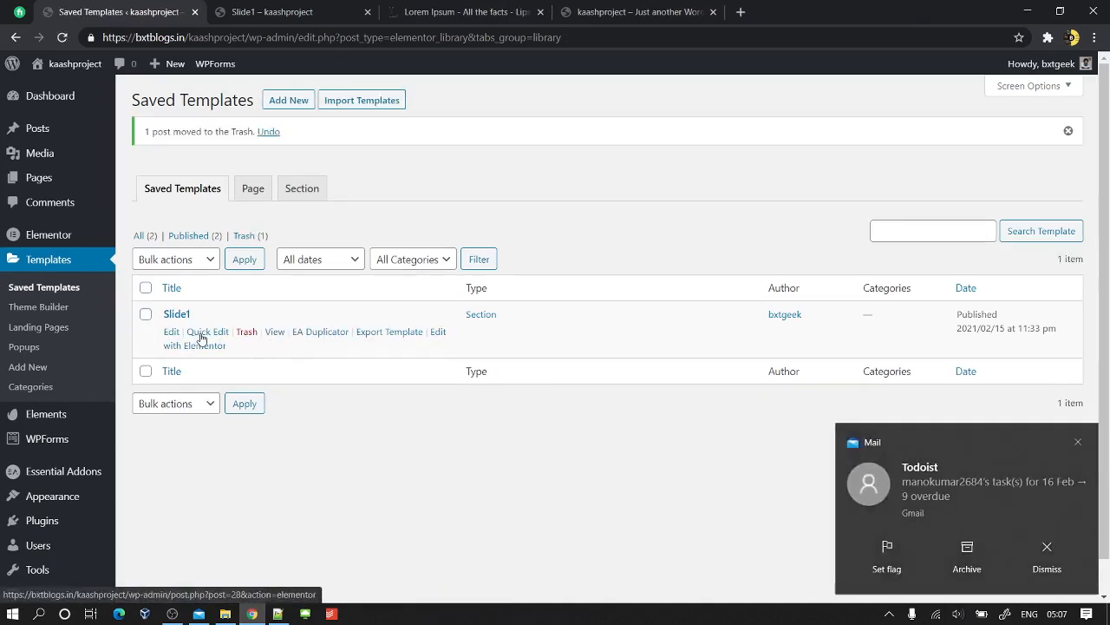
# - Duplicate the Slide1 section template twice with EA Duplicator, and the Default Kit template once in between
pyautogui.click(328, 335)
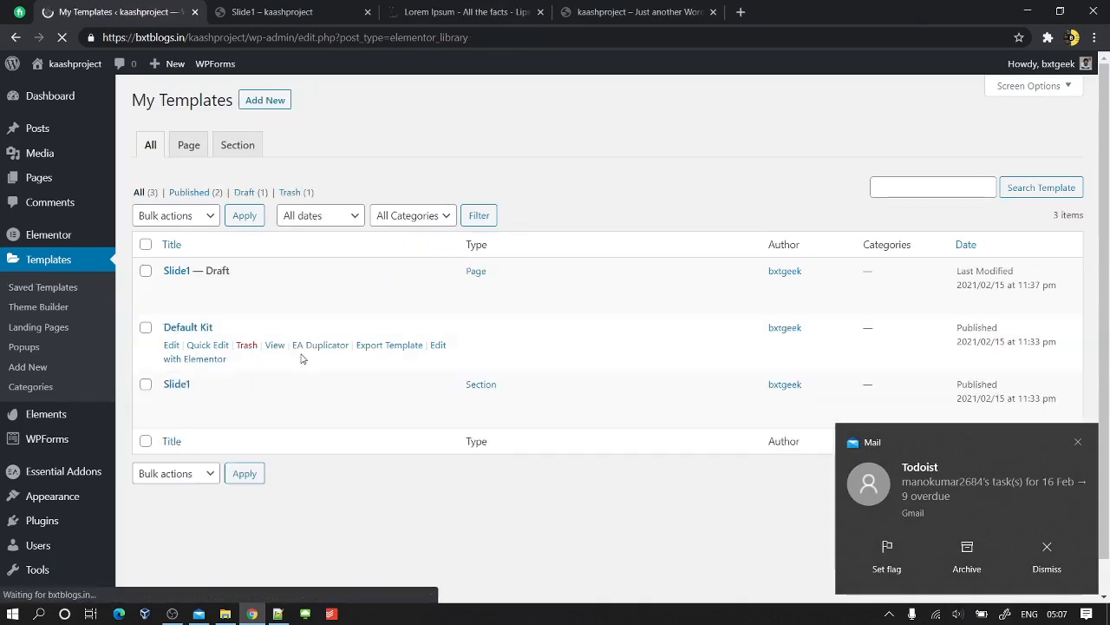
pyautogui.click(327, 345)
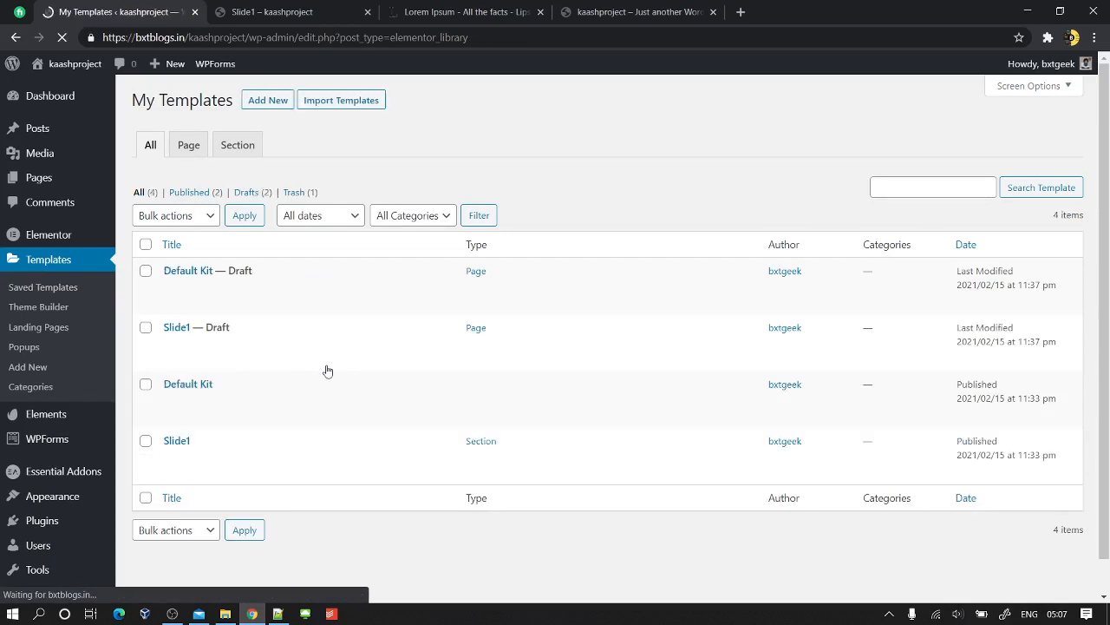
pyautogui.click(325, 460)
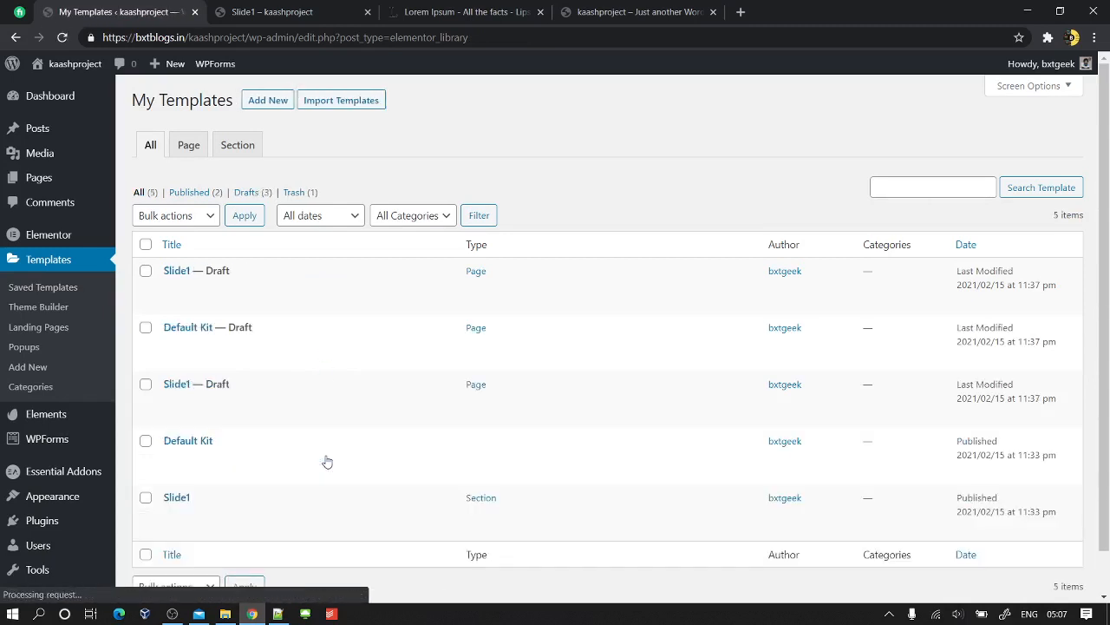
# - Move the duplicated Default Kit draft to the trash
pyautogui.click(251, 347)
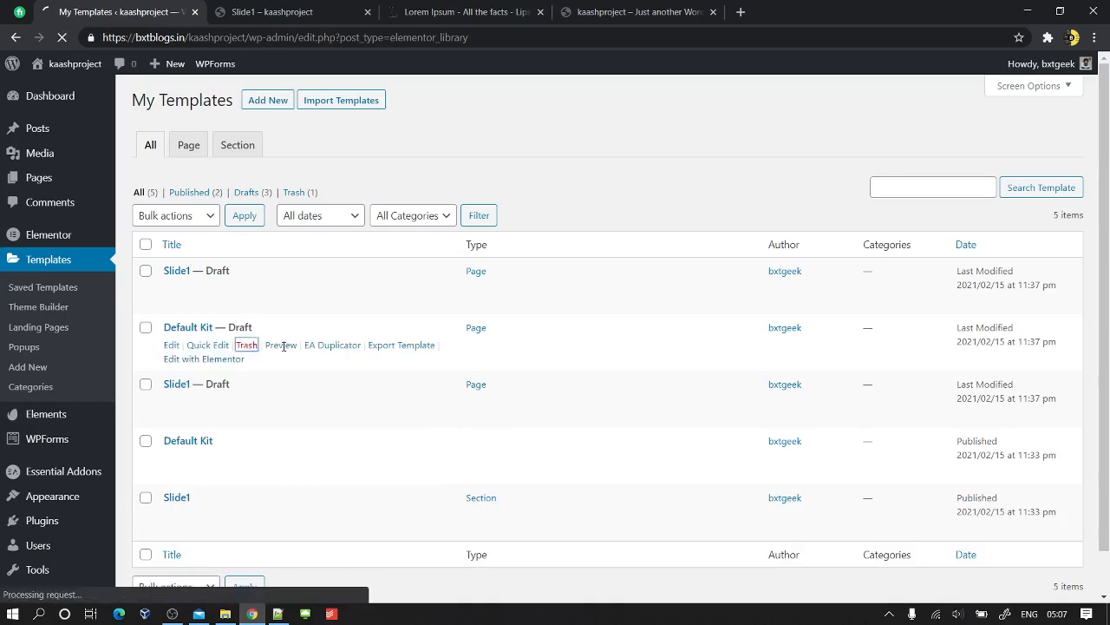
pyautogui.scroll(-1, 286, 350)
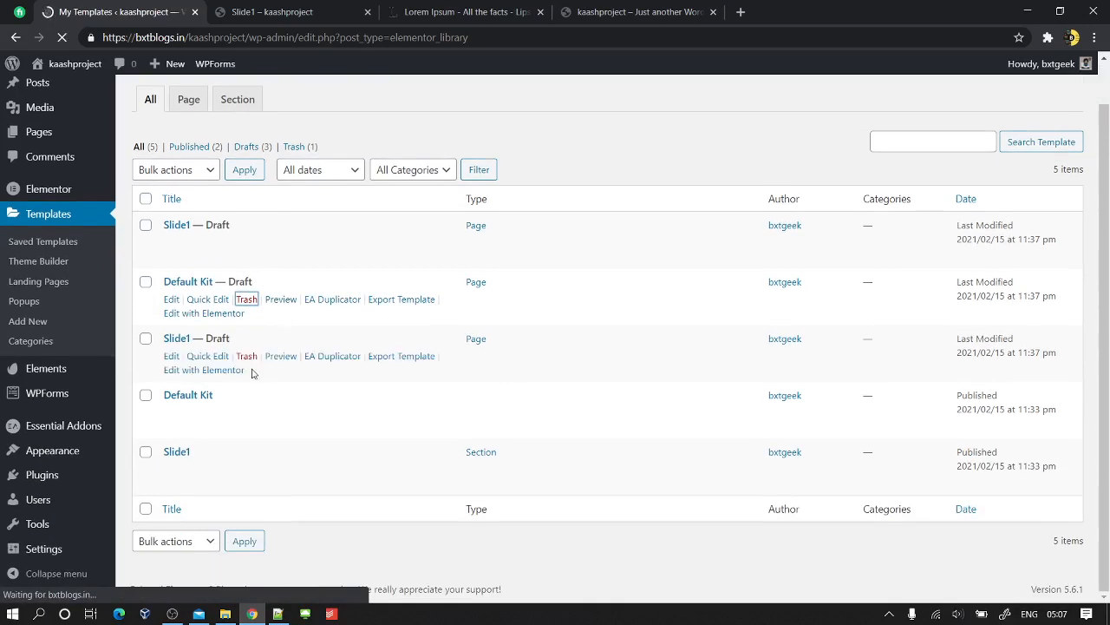
pyautogui.scroll(-1, 235, 434)
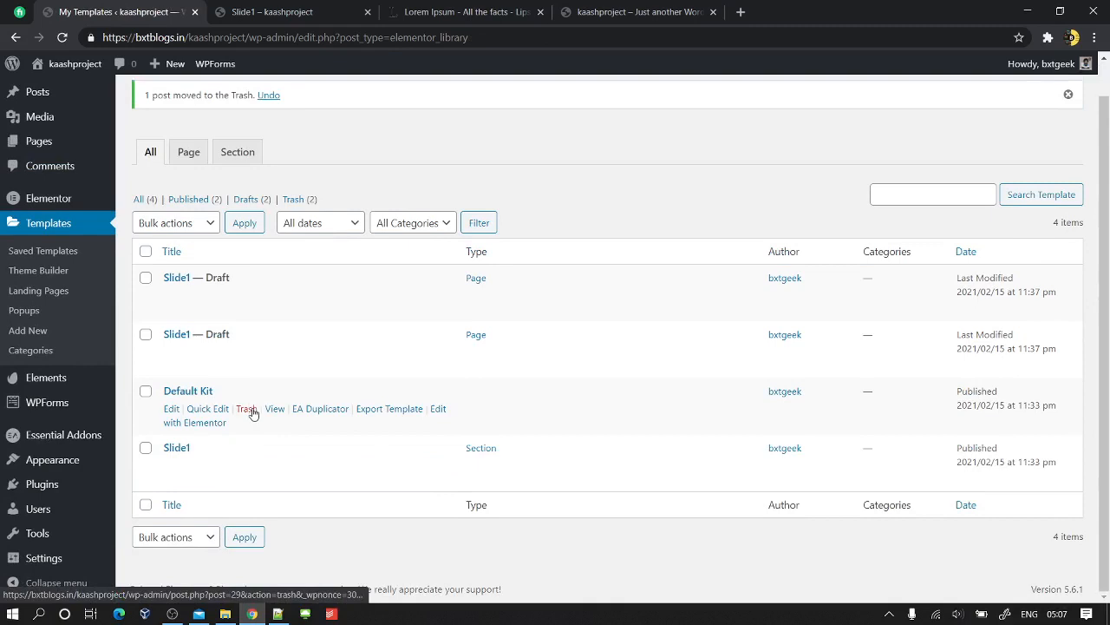
# - Try to trash the published Default Kit but choose to keep the site settings, and duplicate the Slide1 section once more
pyautogui.click(247, 410)
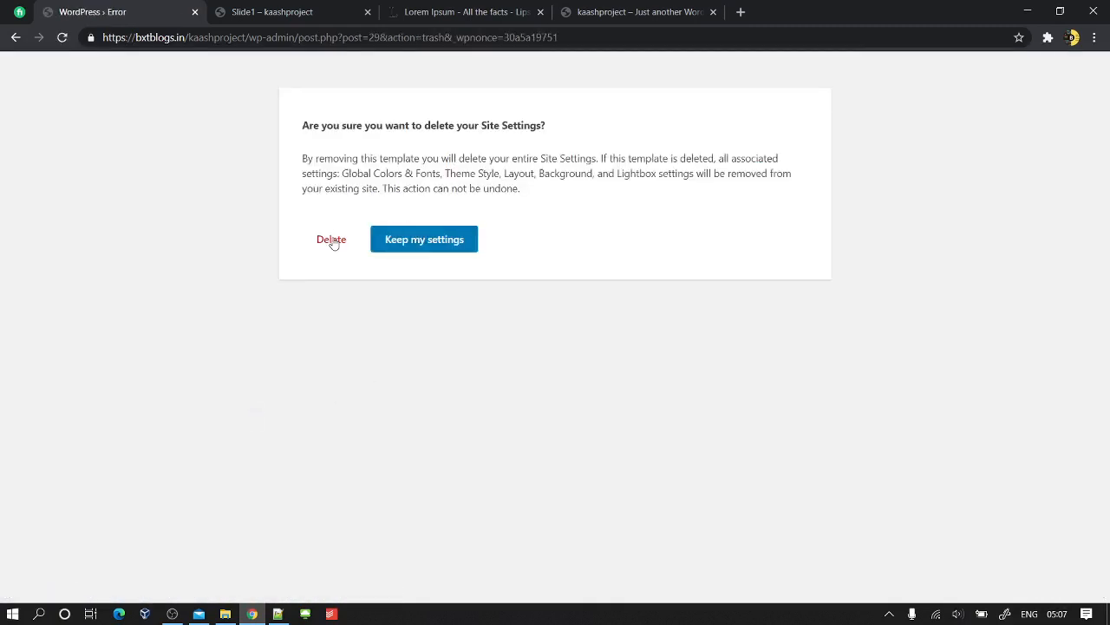
pyautogui.click(427, 240)
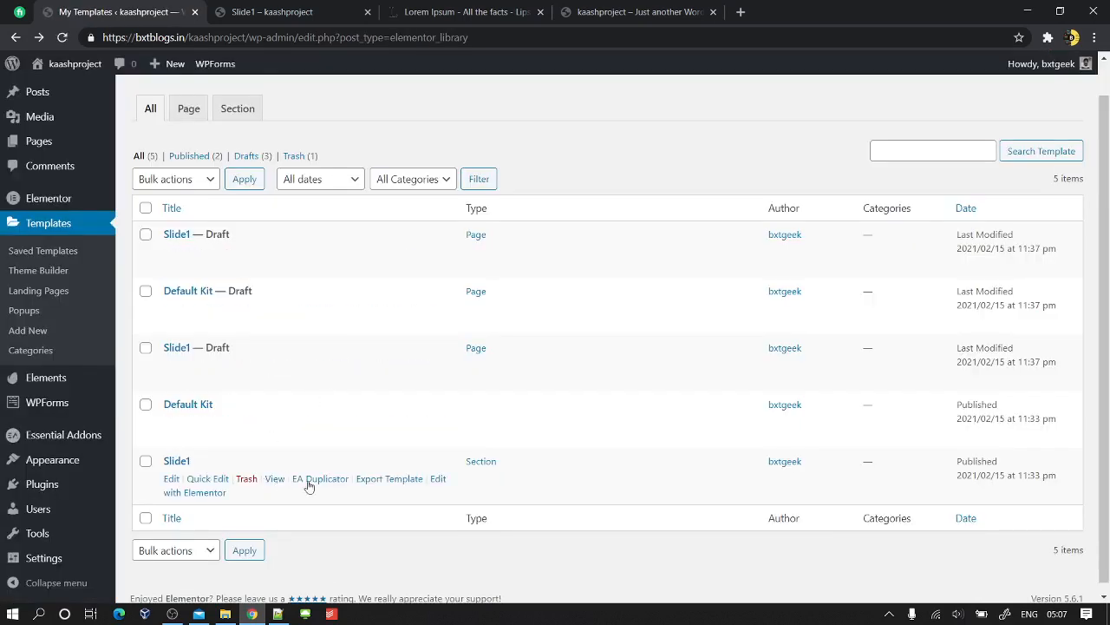
pyautogui.click(319, 479)
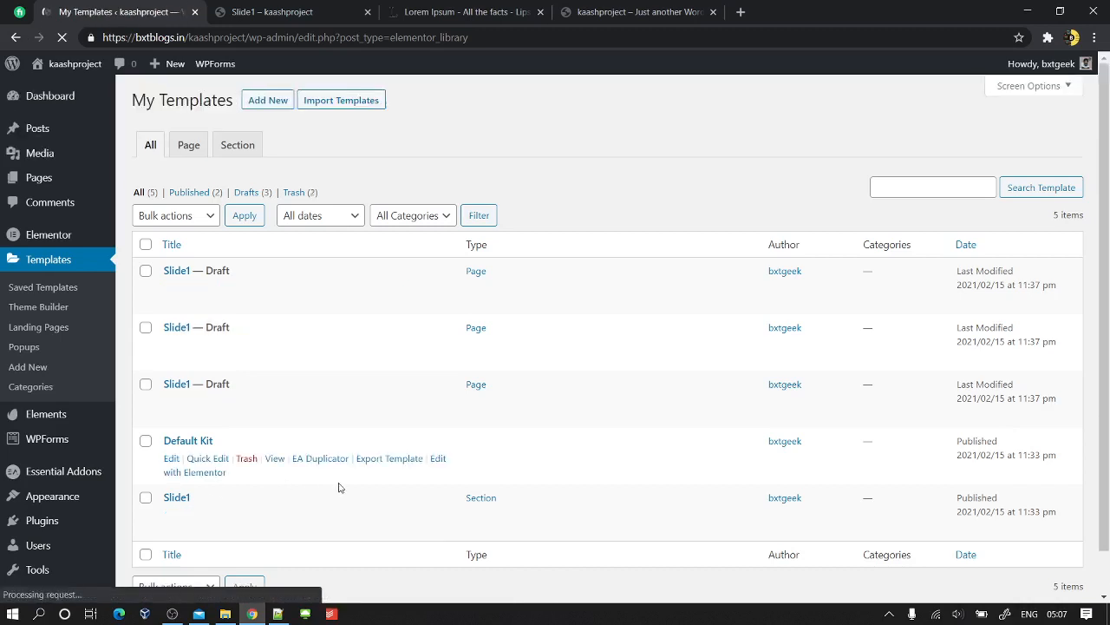
# - Quick-edit the lowest Slide1 draft: set title and slug to Slide2, change the status to Published and update it
pyautogui.scroll(-1, 262, 393)
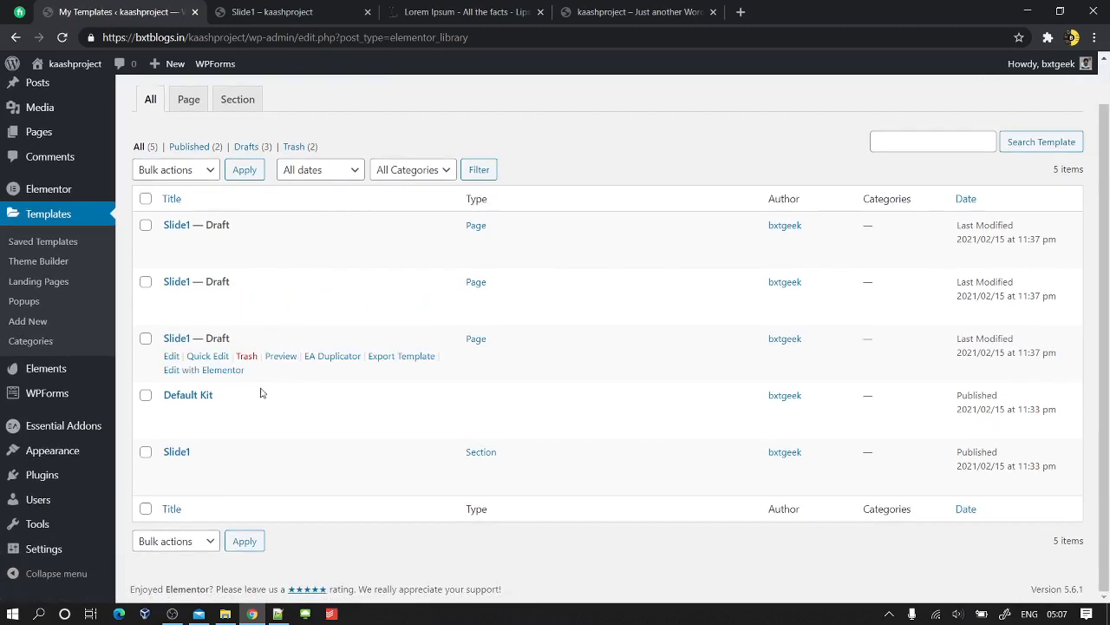
pyautogui.click(213, 357)
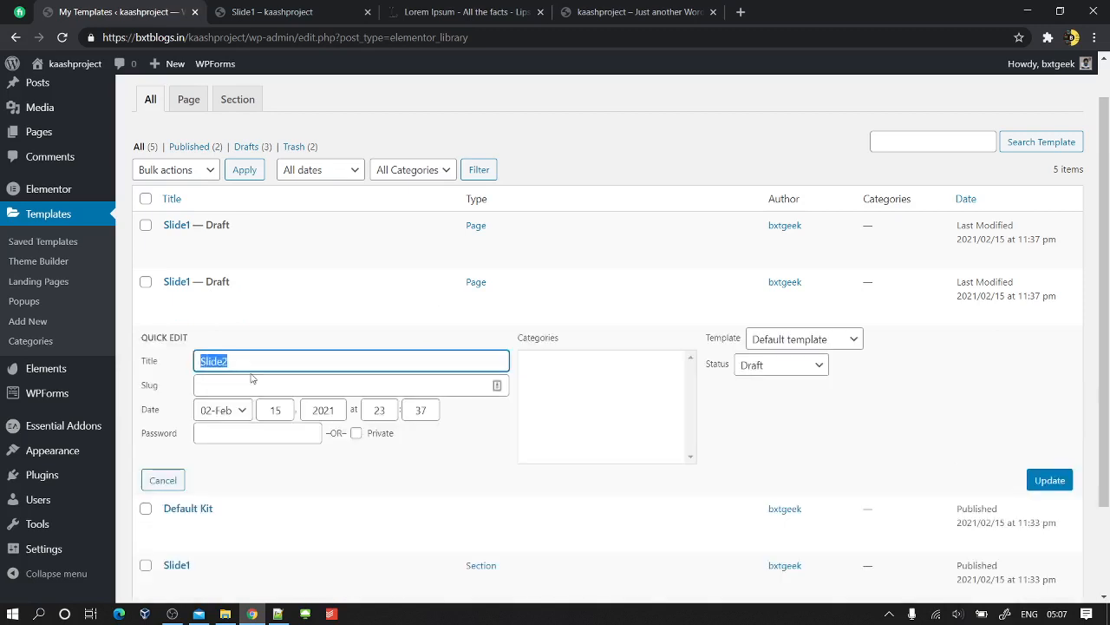
pyautogui.click(241, 388)
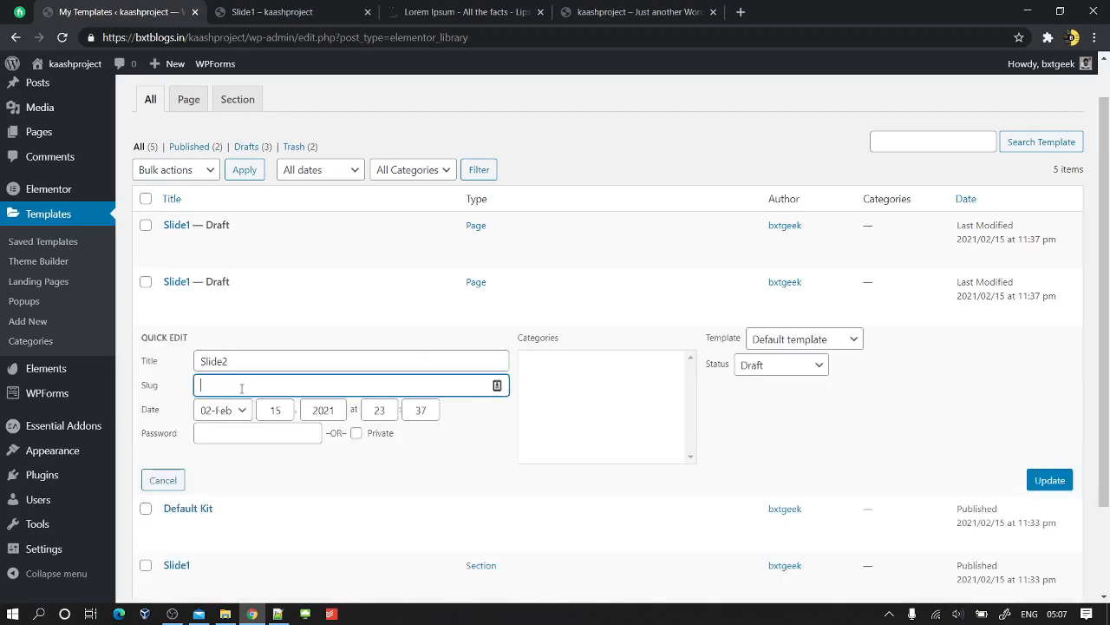
pyautogui.click(760, 371)
pyautogui.click(762, 386)
pyautogui.click(1046, 487)
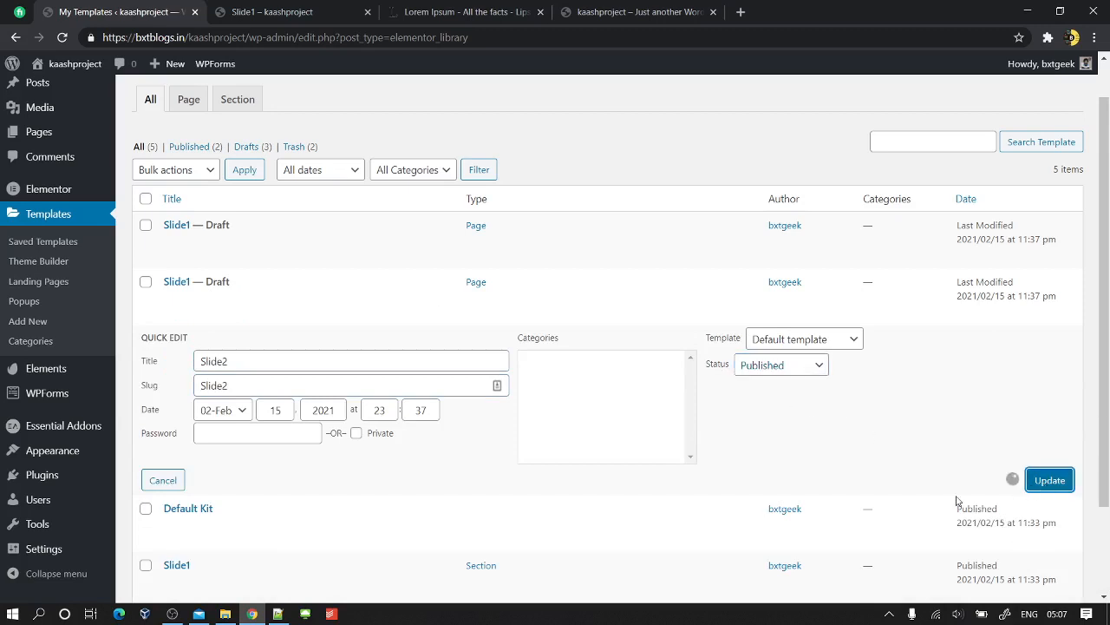
# - Quick-edit the Slide1 draft above Slide2: set title and slug to Slide3, change the status to Published and update it
pyautogui.click(214, 312)
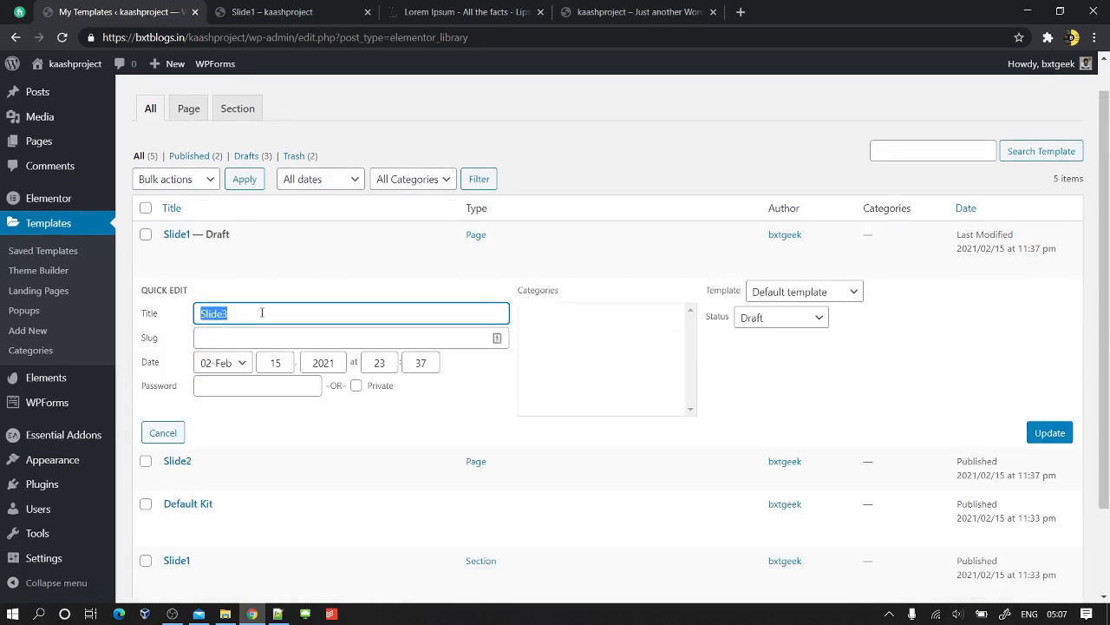
pyautogui.click(279, 338)
pyautogui.write('Slide3')
pyautogui.click(796, 317)
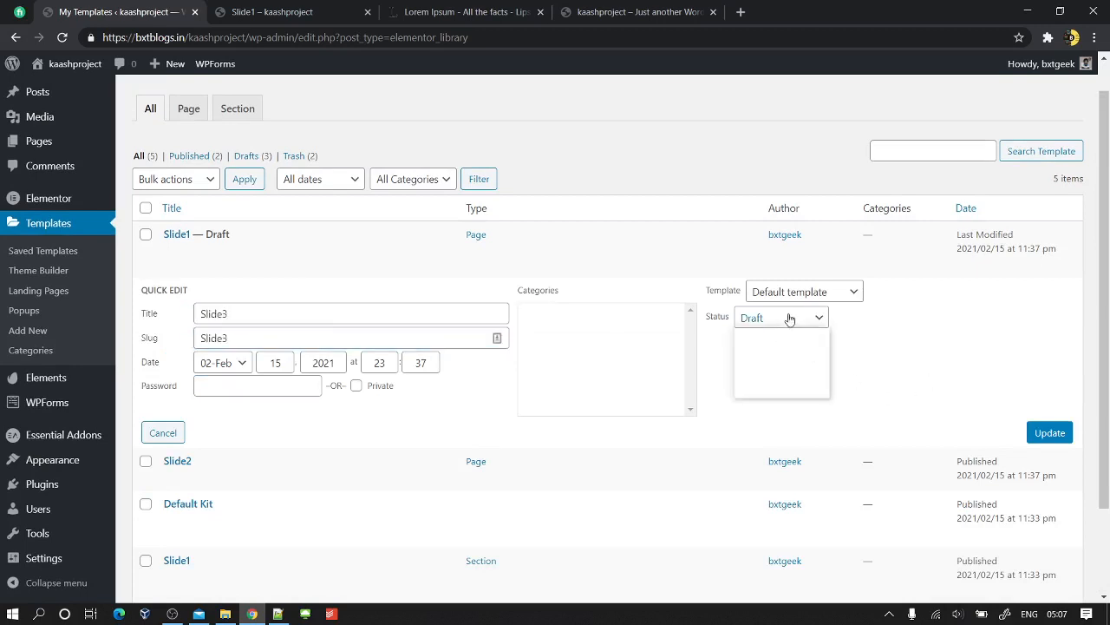
pyautogui.click(772, 343)
pyautogui.click(1050, 432)
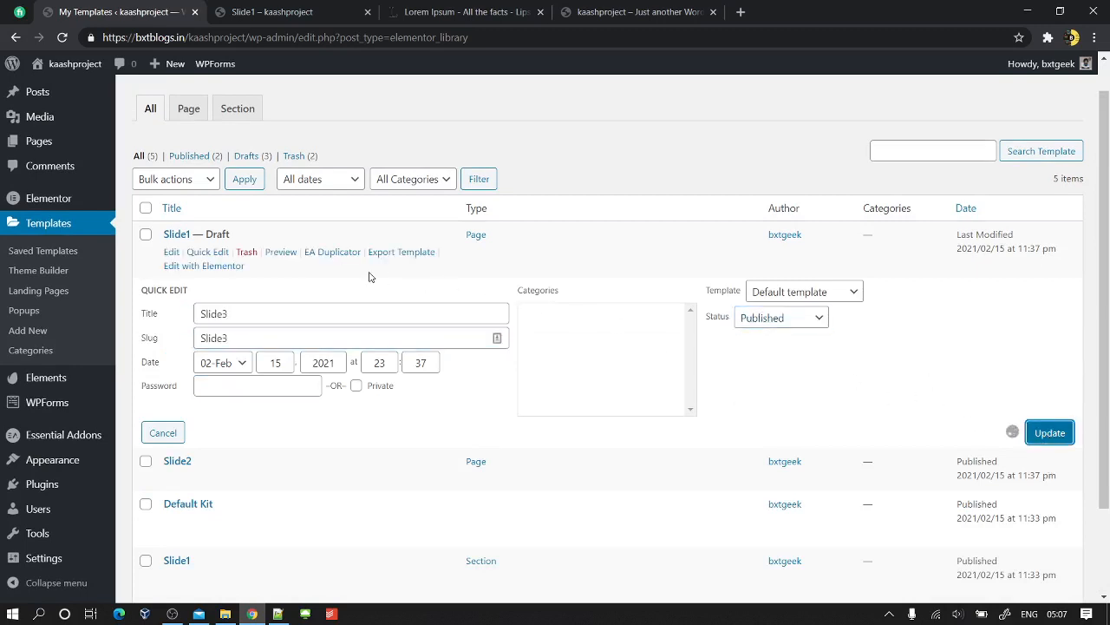
# - Quick-edit the remaining Slide1 draft, setting its title and slug to Slide4, and update it
pyautogui.click(212, 252)
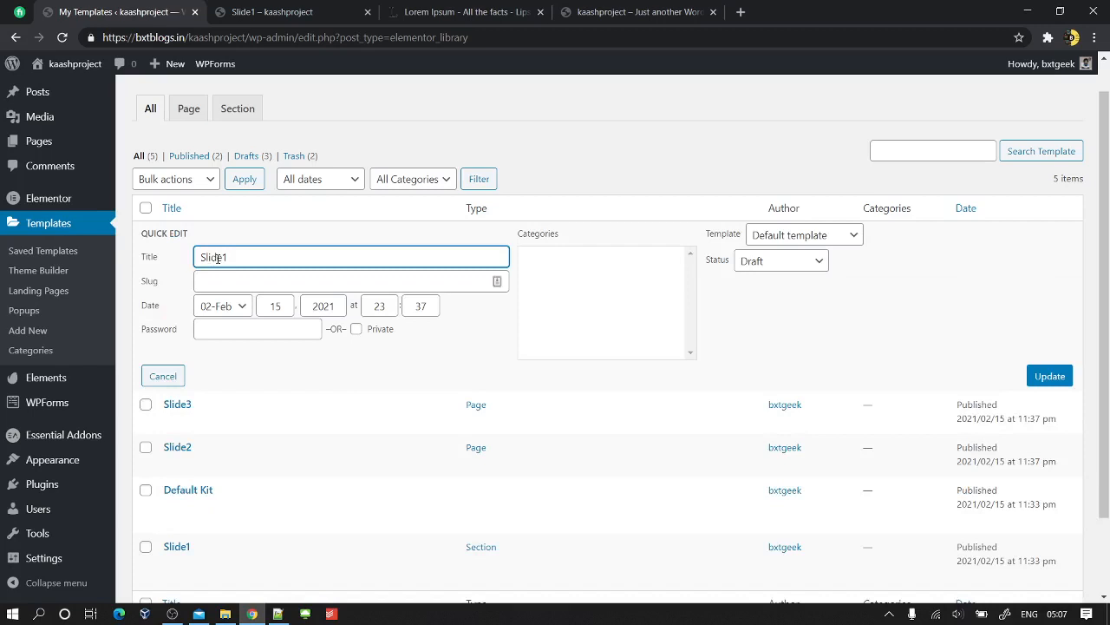
pyautogui.click(262, 278)
pyautogui.write('Slide4')
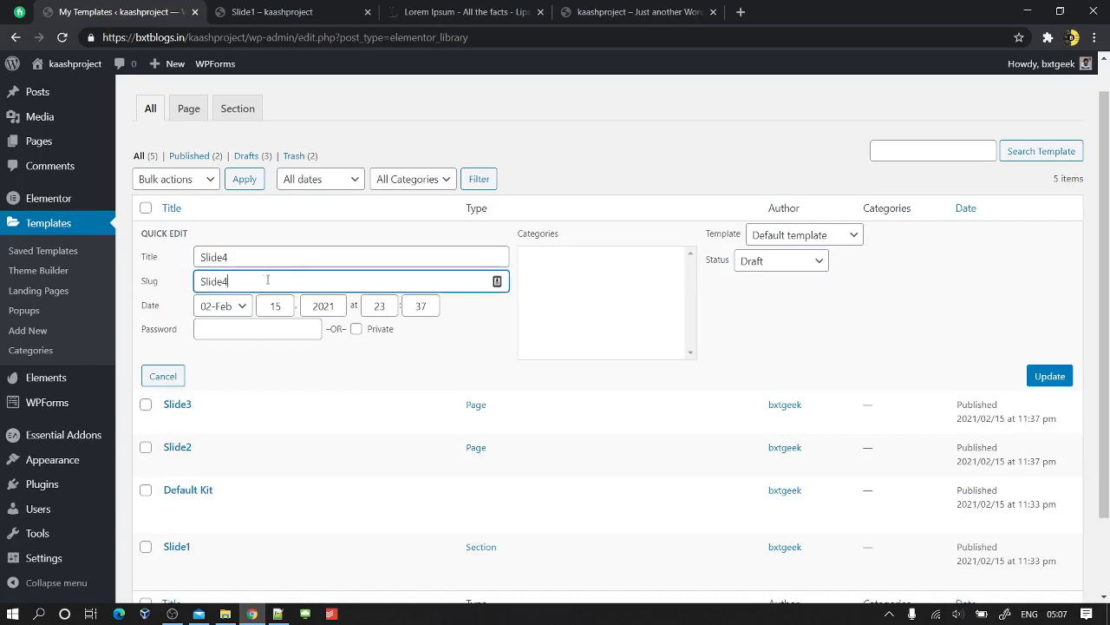
pyautogui.click(1050, 376)
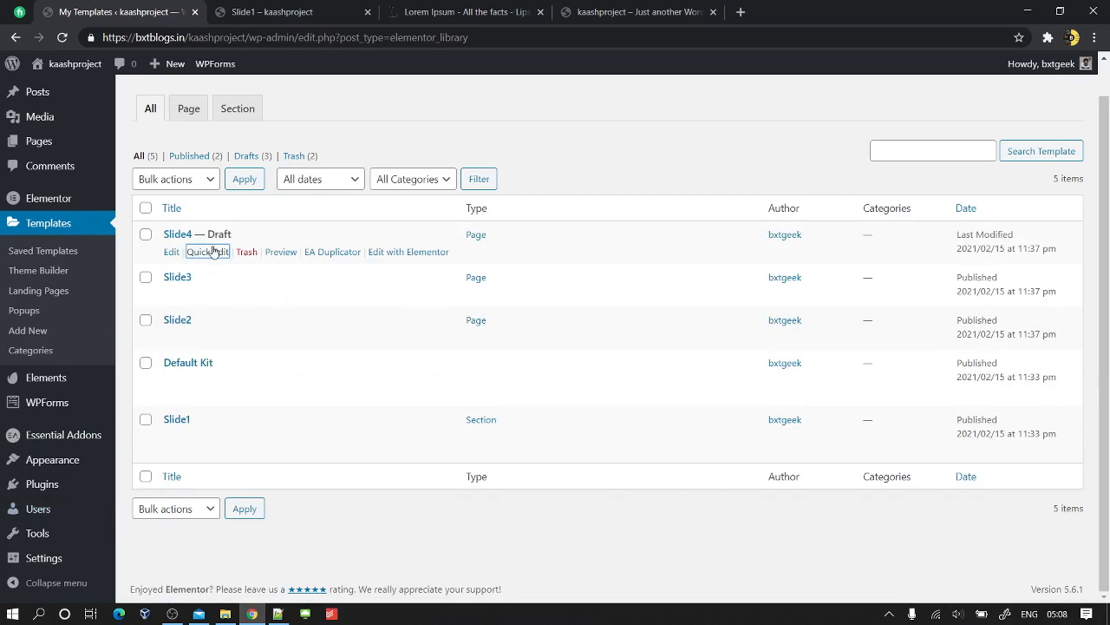
# - Change the Slide4 template's status to Published and update it
pyautogui.click(214, 252)
pyautogui.click(766, 261)
pyautogui.click(775, 289)
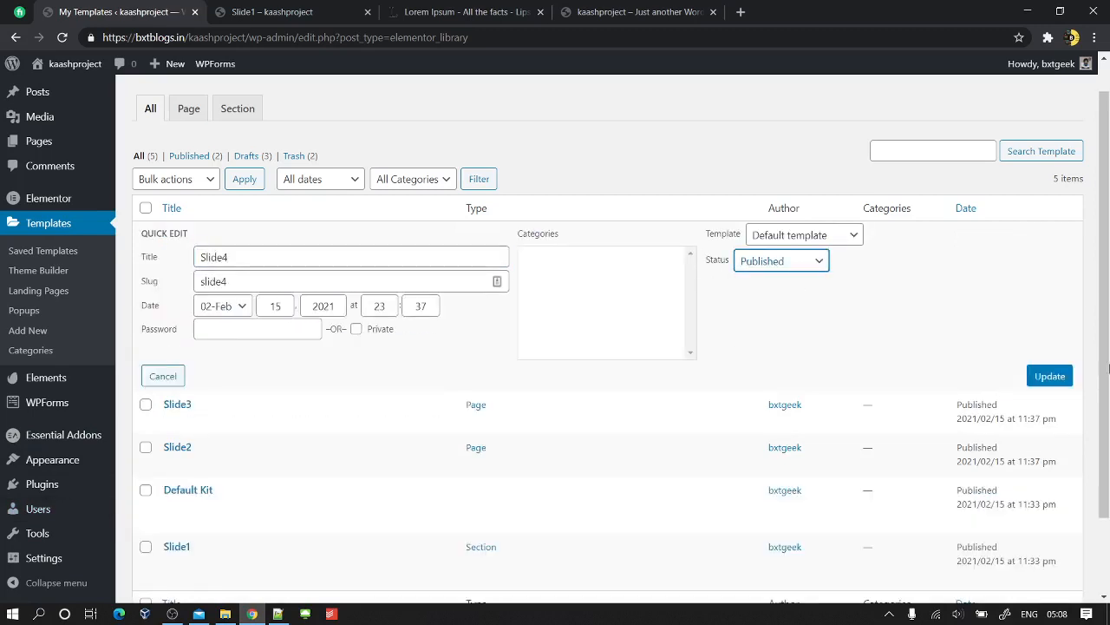
pyautogui.click(1058, 381)
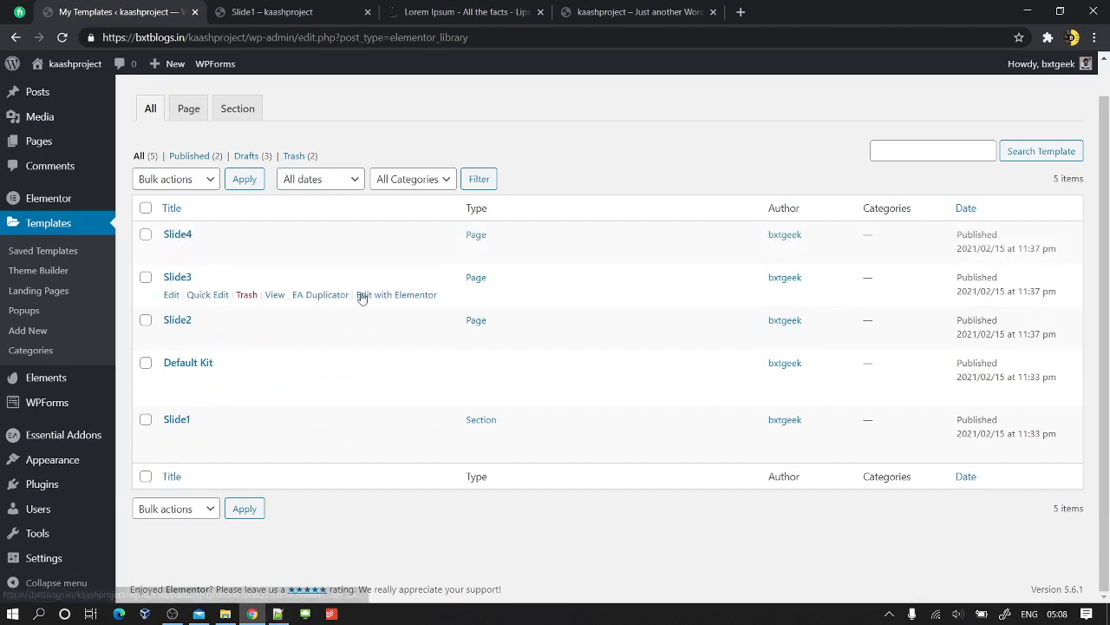
# - Open Slide4, Slide3 and Slide2 in Elementor in separate new tabs, and close the tab showing the published Slide1
pyautogui.middleClick(414, 252)
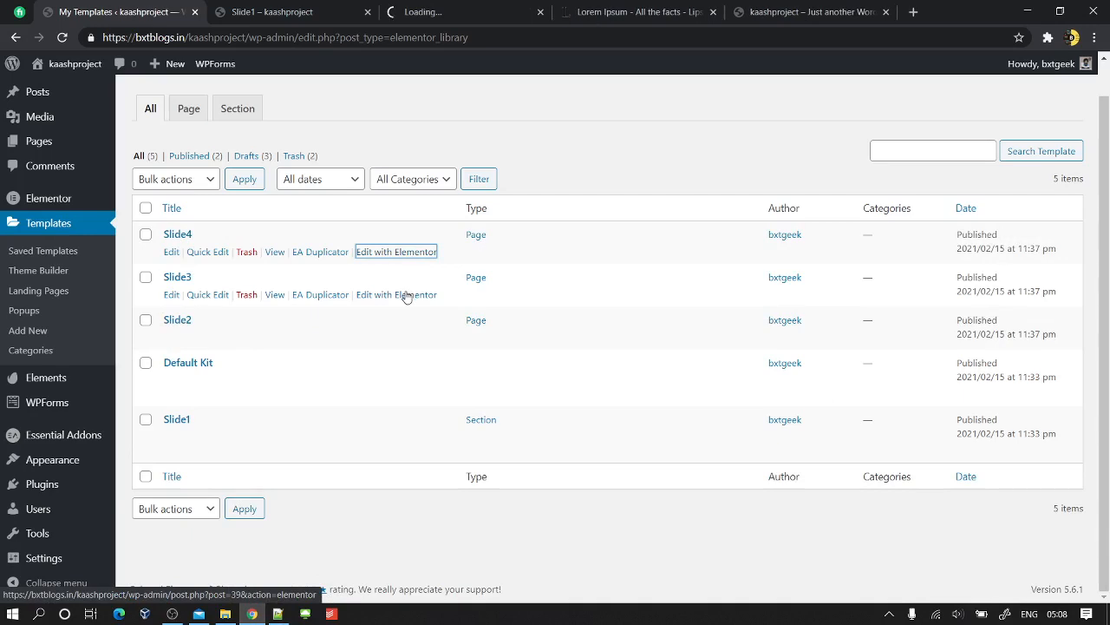
pyautogui.middleClick(407, 295)
pyautogui.middleClick(395, 338)
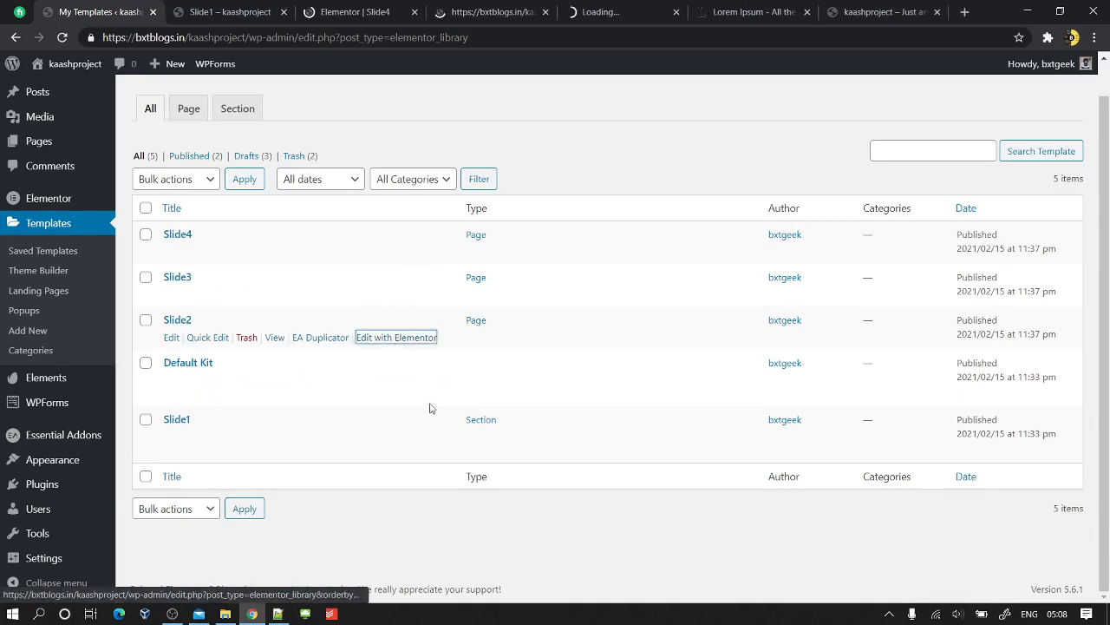
pyautogui.click(204, 9)
pyautogui.click(356, 12)
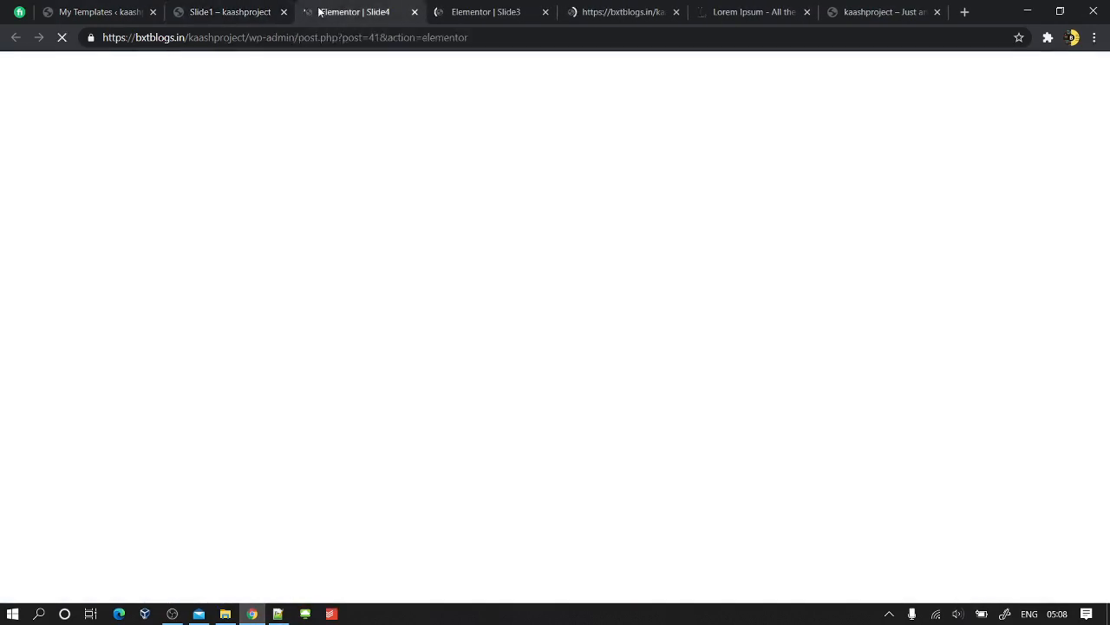
pyautogui.click(486, 12)
pyautogui.click(607, 7)
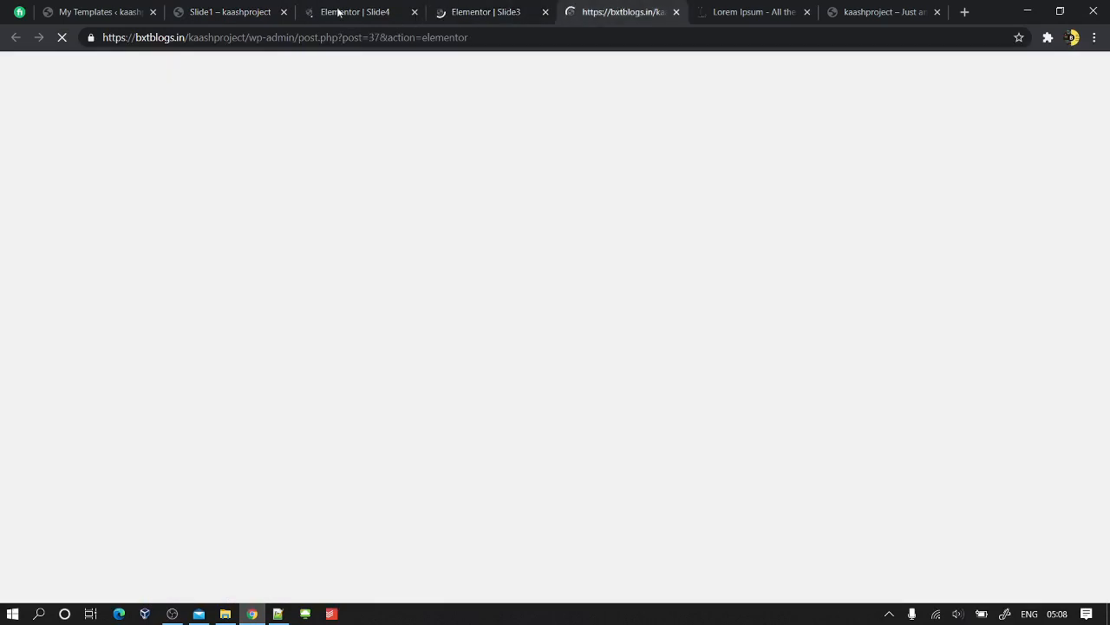
pyautogui.click(199, 12)
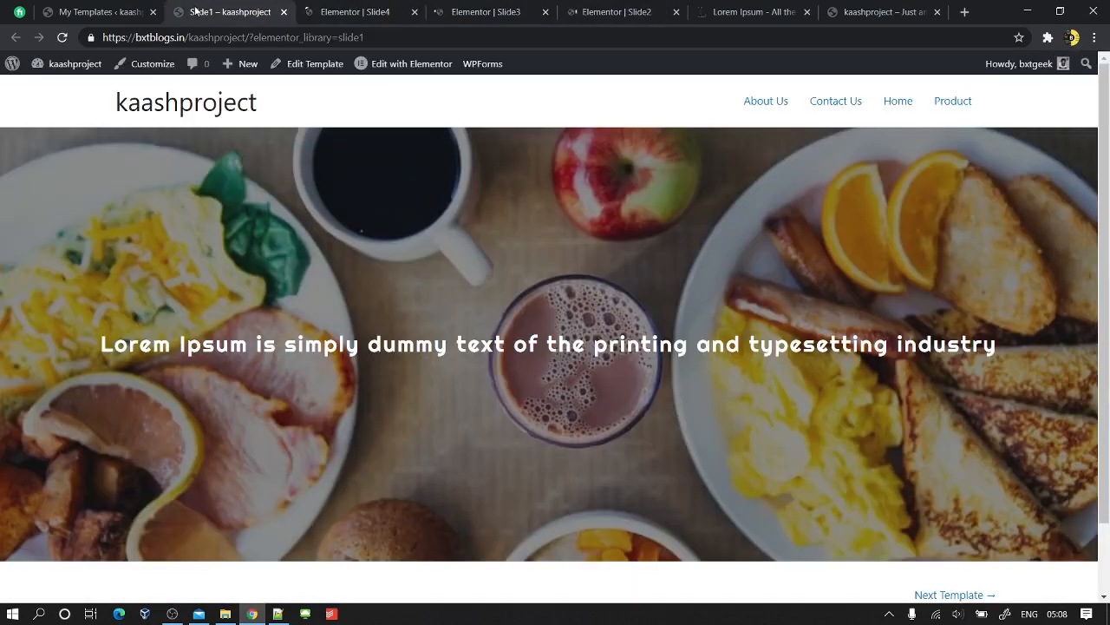
pyautogui.click(284, 12)
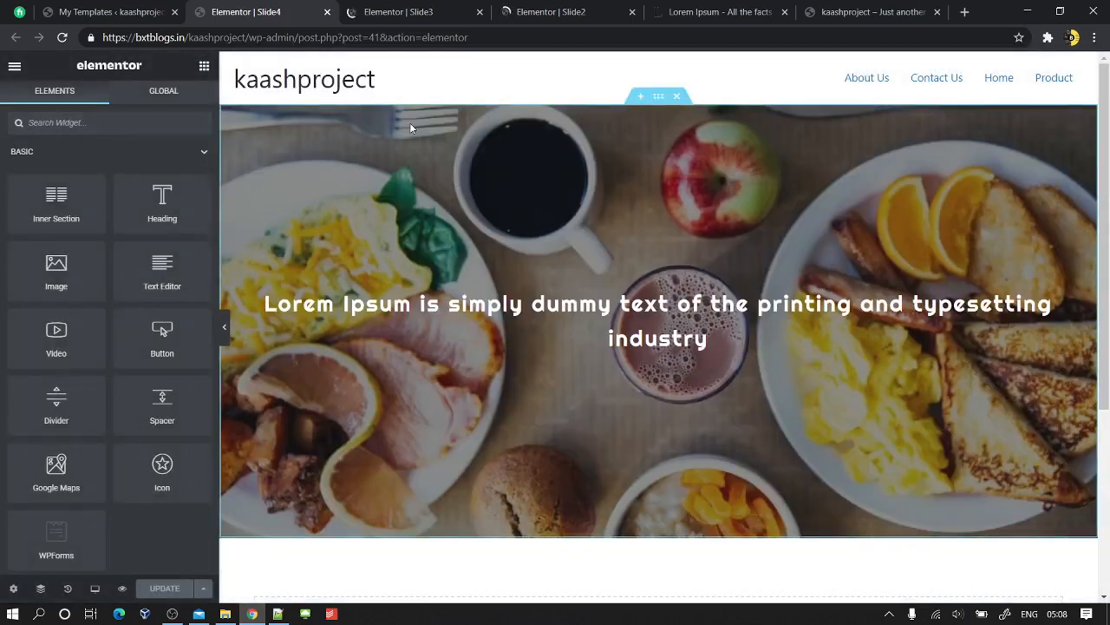
# - Replace the background image of Slide4's section with Processing.jpg from the media library
pyautogui.rightClick(666, 111)
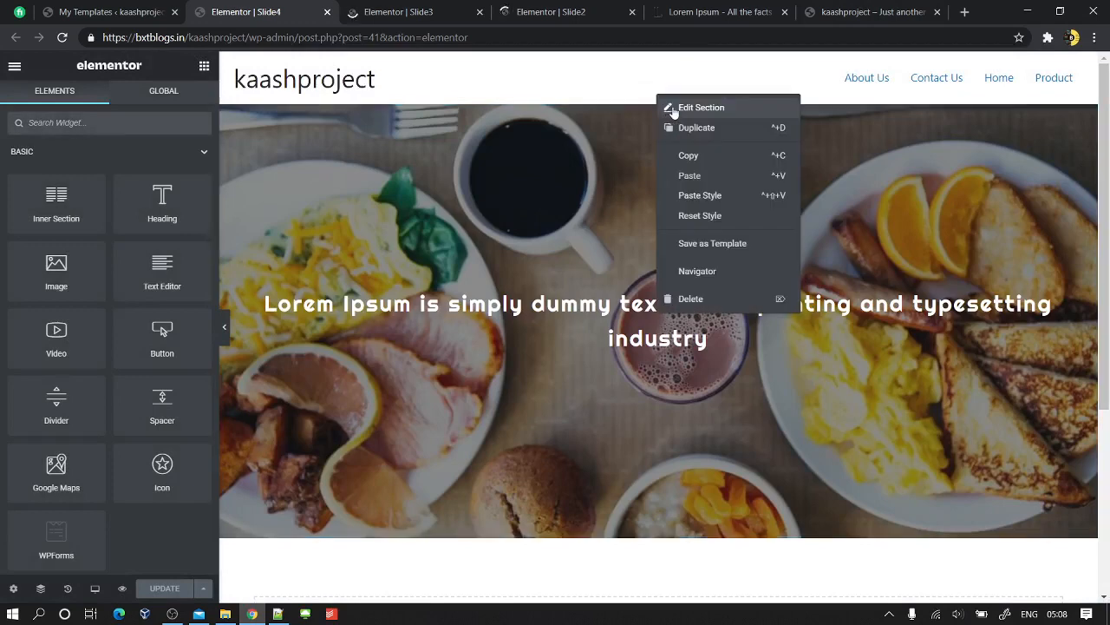
pyautogui.click(674, 108)
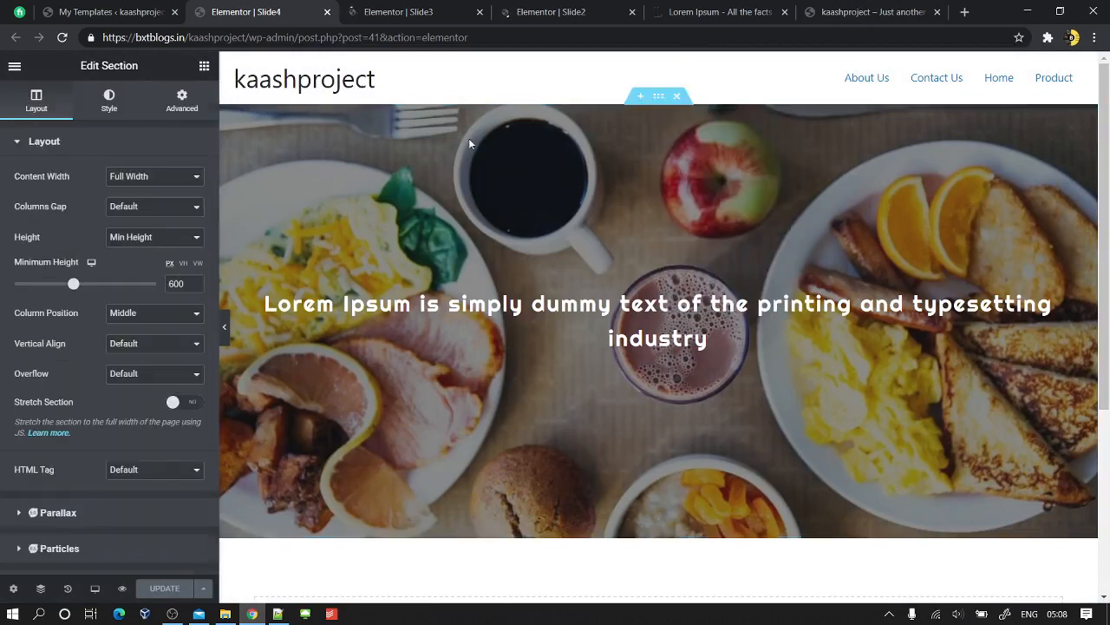
pyautogui.click(111, 101)
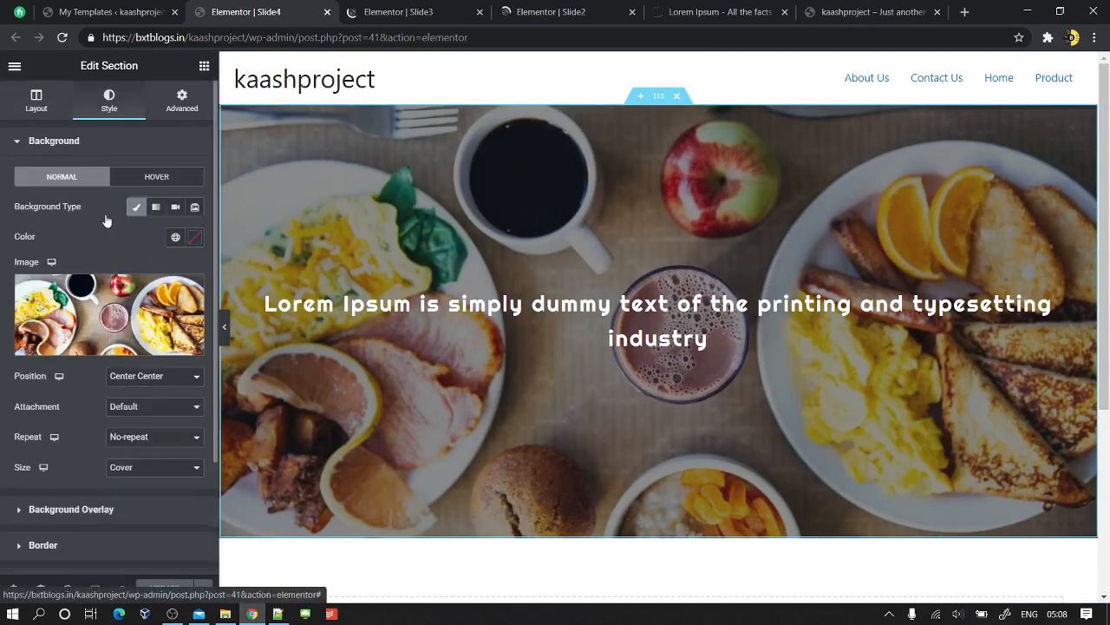
pyautogui.click(81, 347)
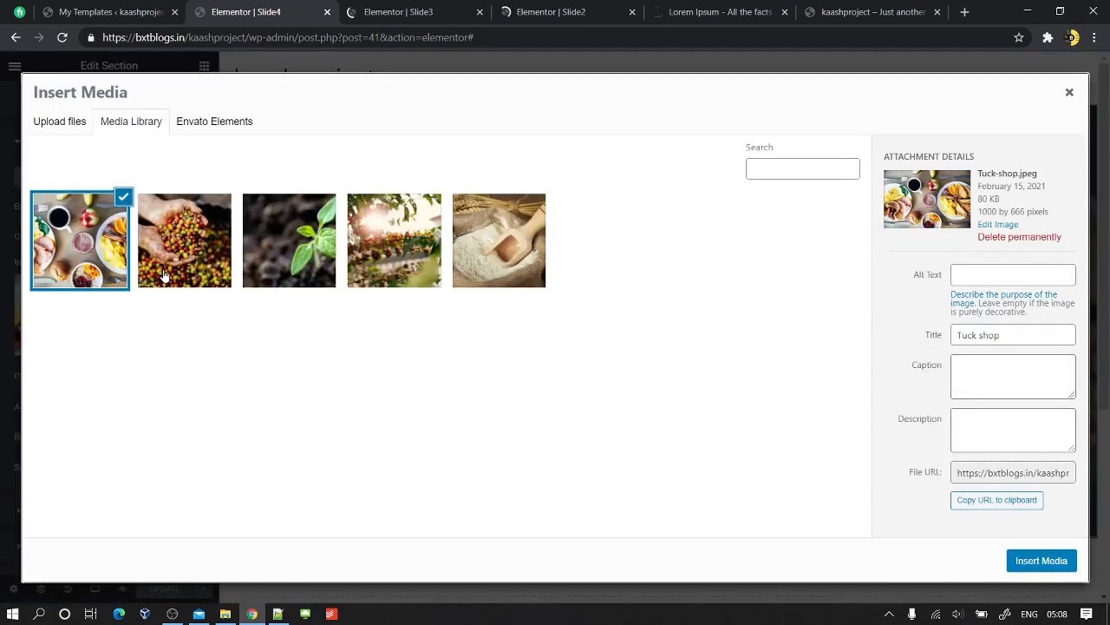
pyautogui.click(215, 230)
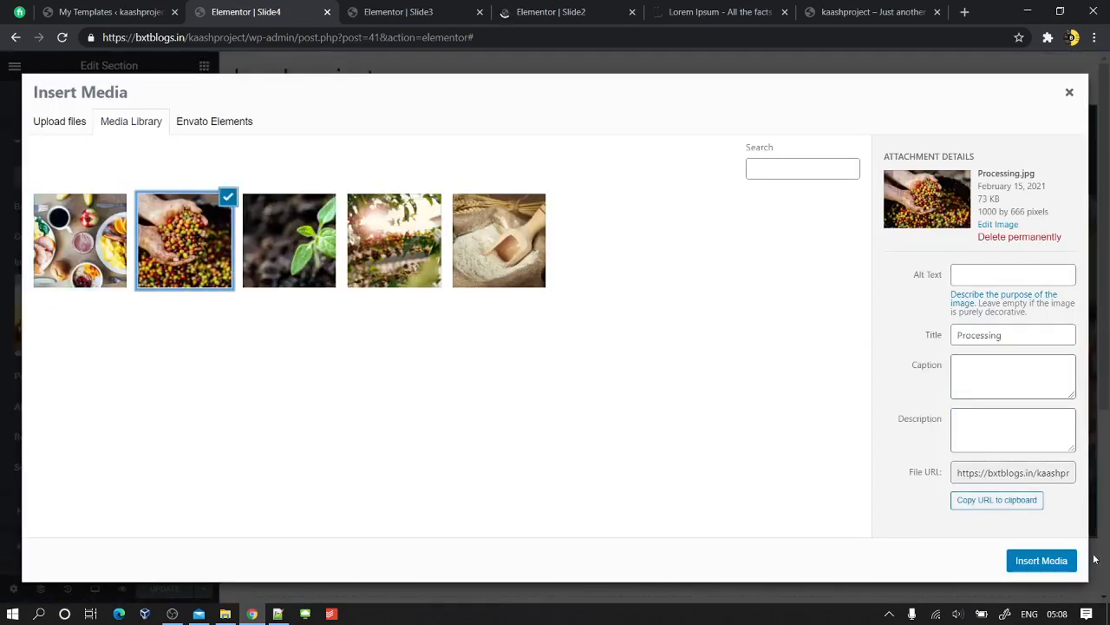
pyautogui.click(1045, 561)
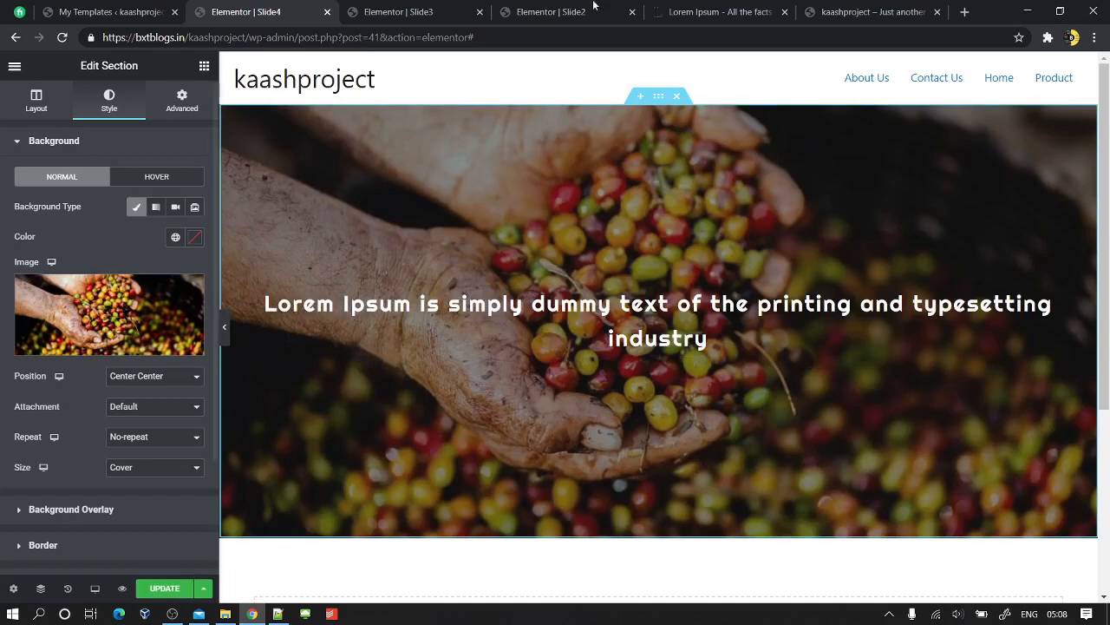
# - Replace the background image of Slide3's section with planting.jpg from the media library
pyautogui.click(469, 9)
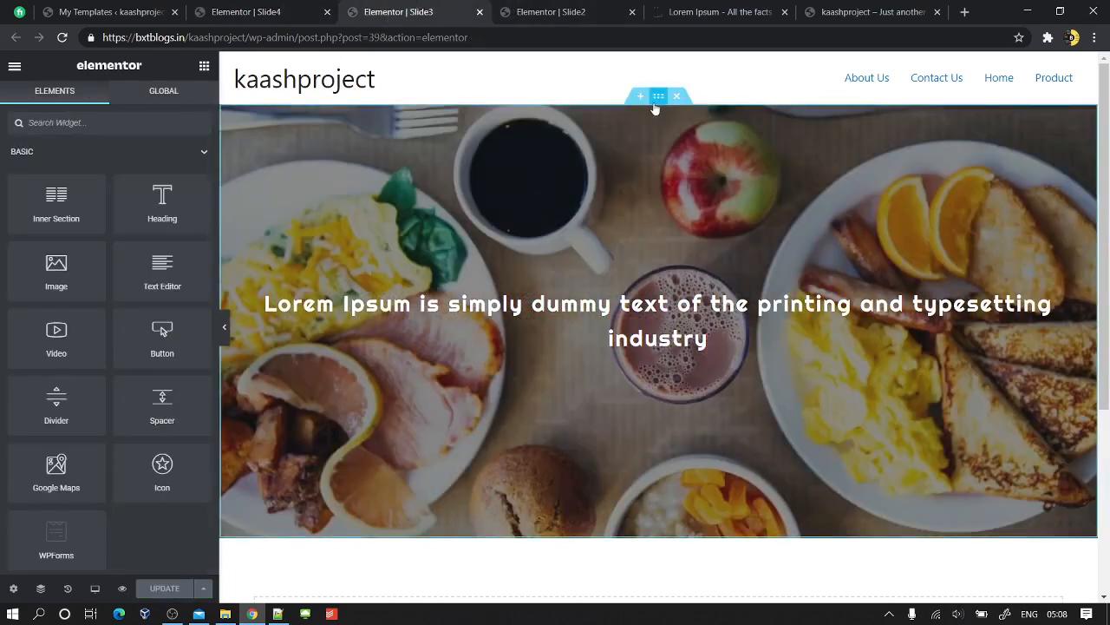
pyautogui.rightClick(673, 120)
pyautogui.click(285, 147)
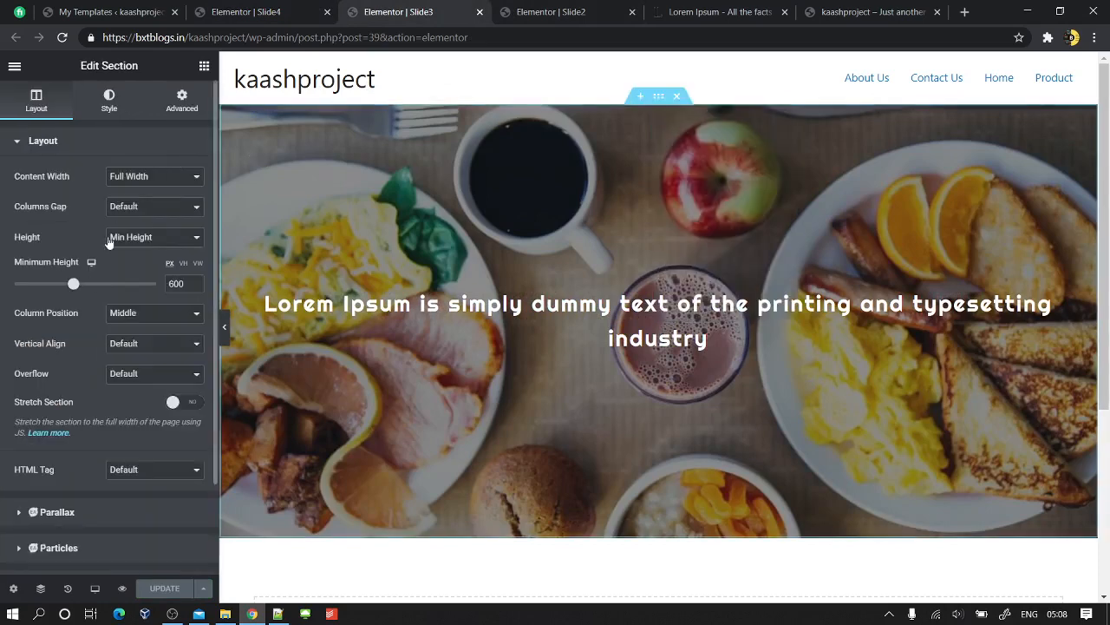
pyautogui.click(108, 98)
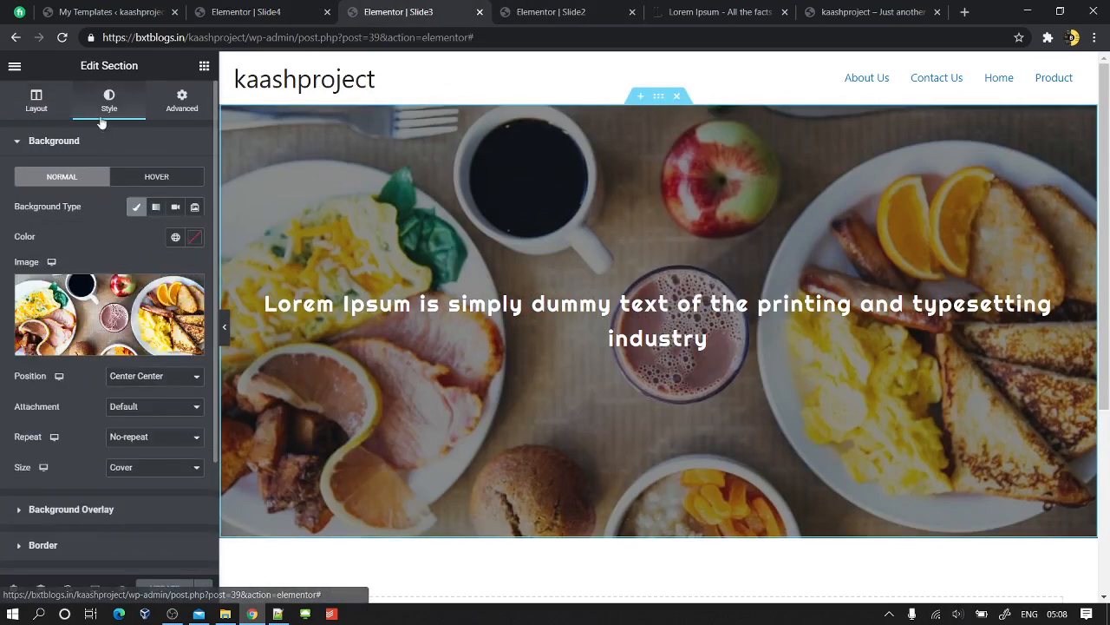
pyautogui.click(105, 347)
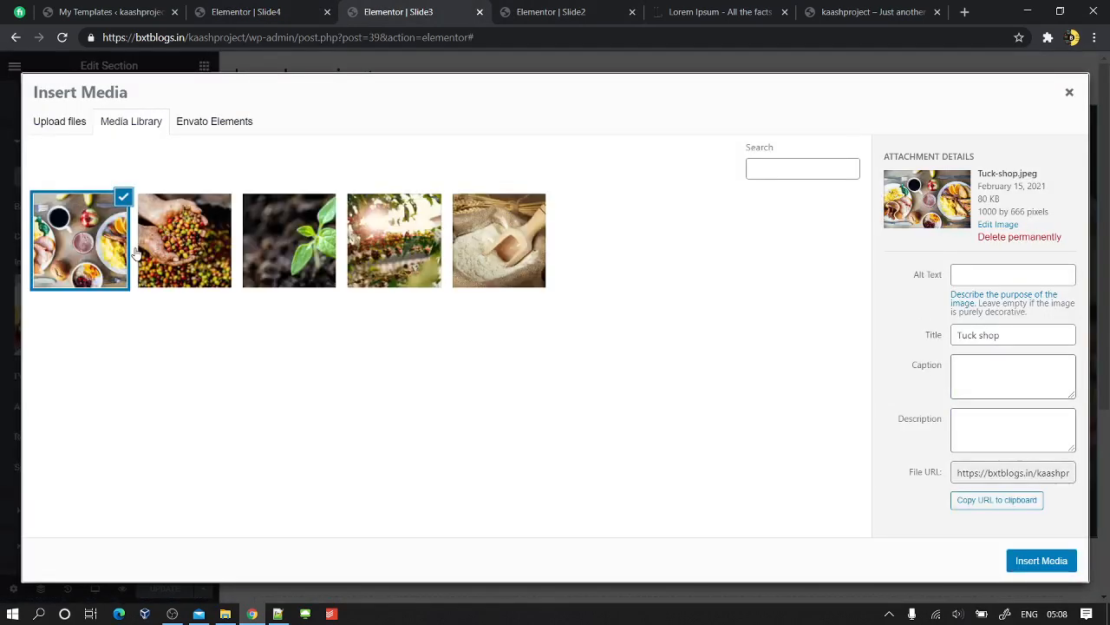
pyautogui.click(280, 247)
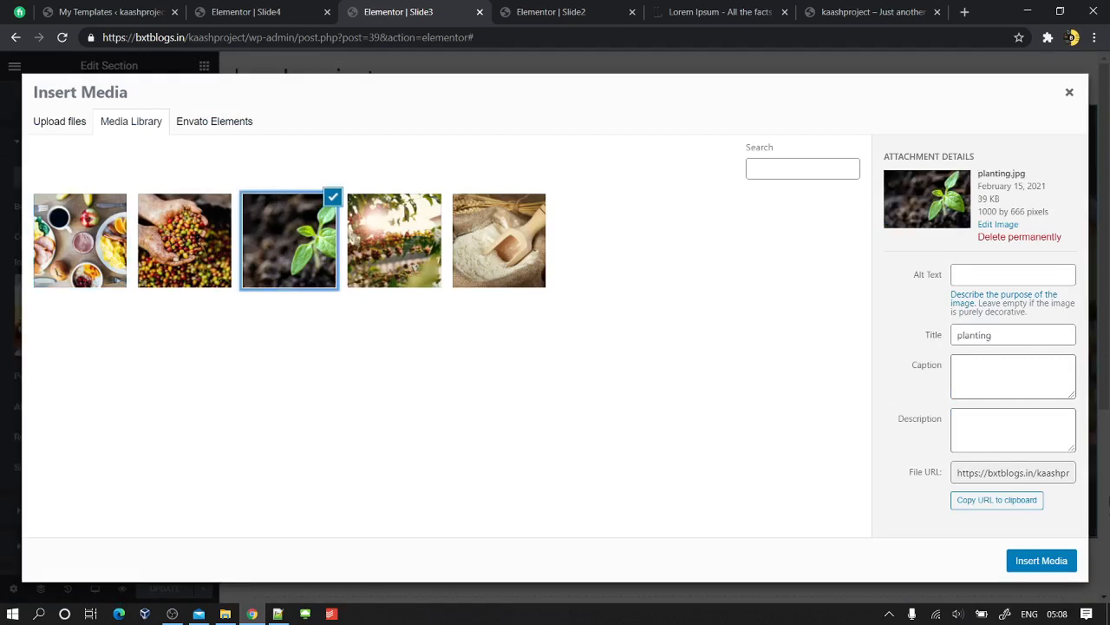
pyautogui.click(1042, 561)
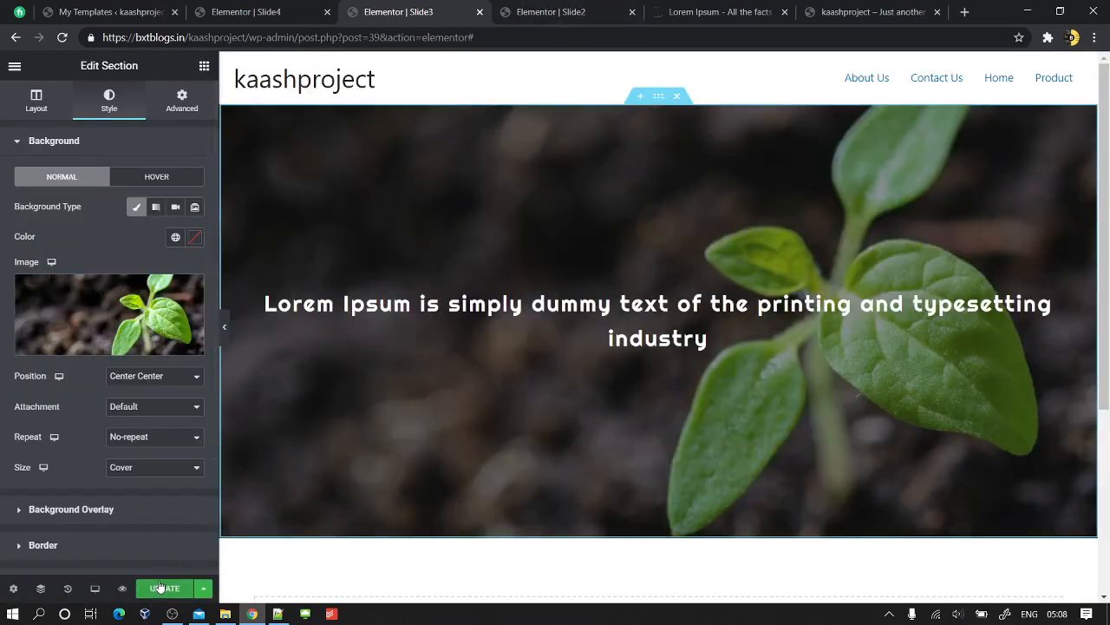
# - Update the Slide3 and Slide4 templates to save their new backgrounds
pyautogui.click(159, 587)
pyautogui.click(250, 9)
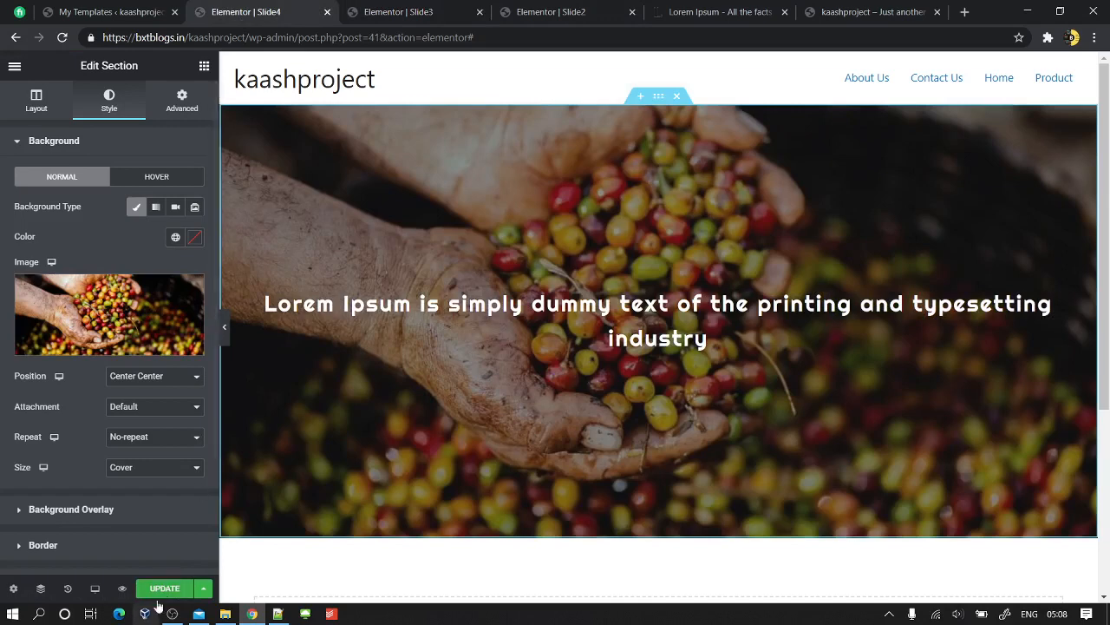
pyautogui.click(468, 11)
# - Replace the background image of Slide2's section with Harvesting.jpg from the media library and update the template
pyautogui.click(533, 11)
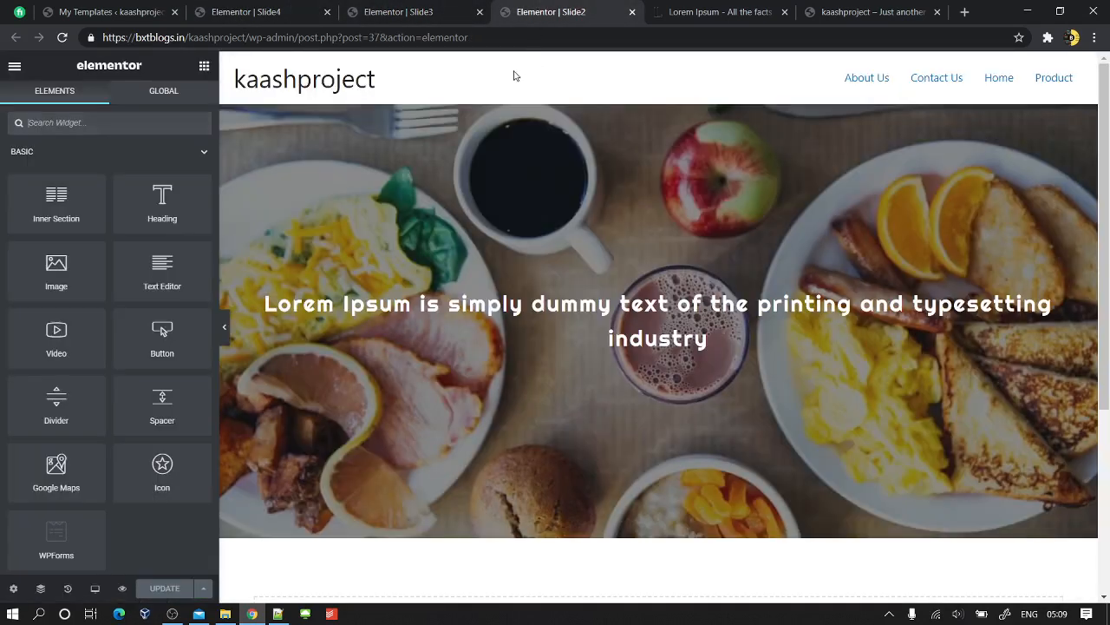
pyautogui.rightClick(659, 98)
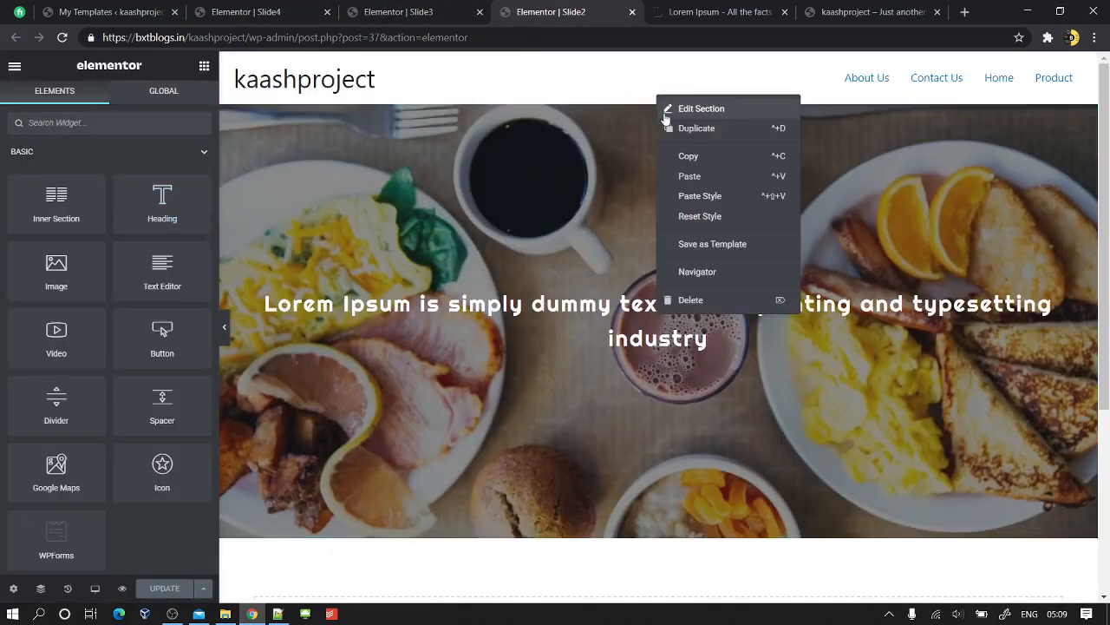
pyautogui.click(327, 155)
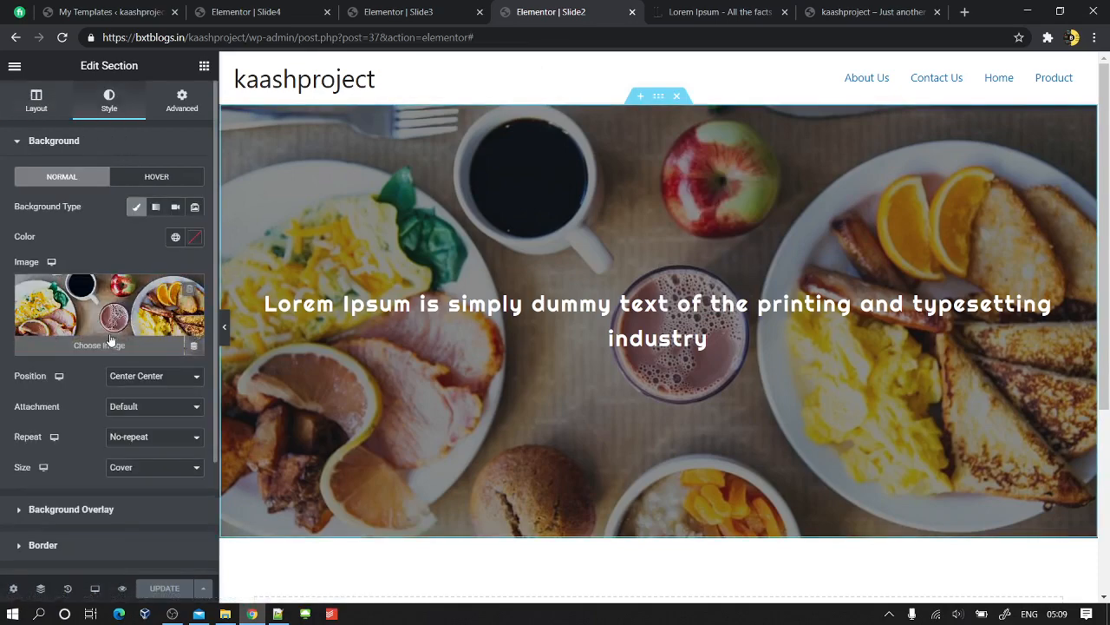
pyautogui.click(110, 341)
pyautogui.click(420, 247)
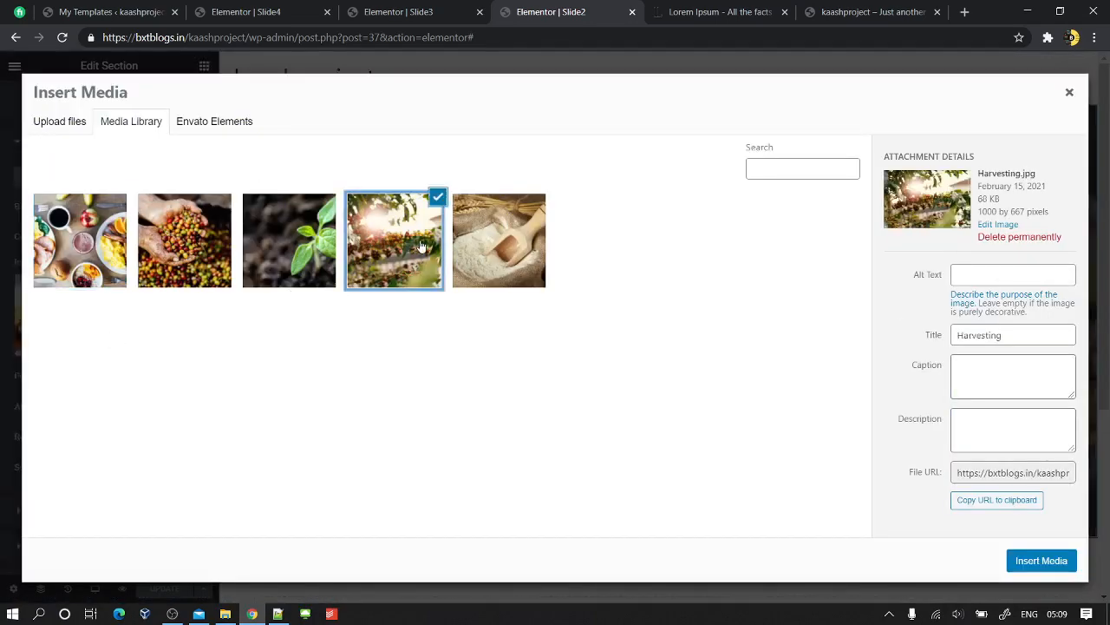
pyautogui.click(531, 251)
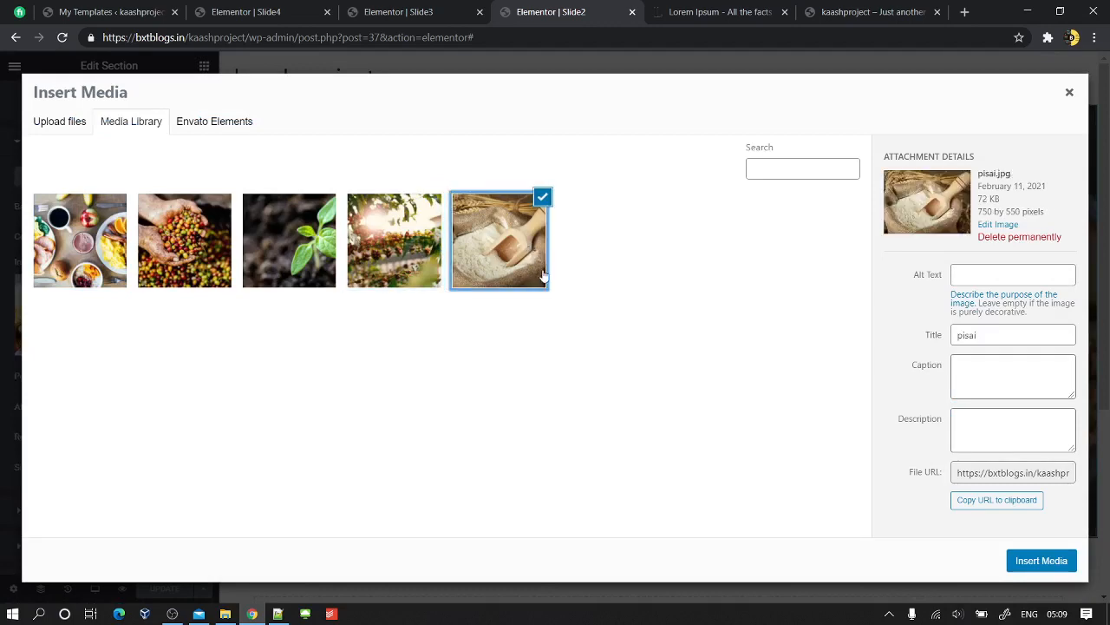
pyautogui.click(410, 231)
pyautogui.click(1041, 560)
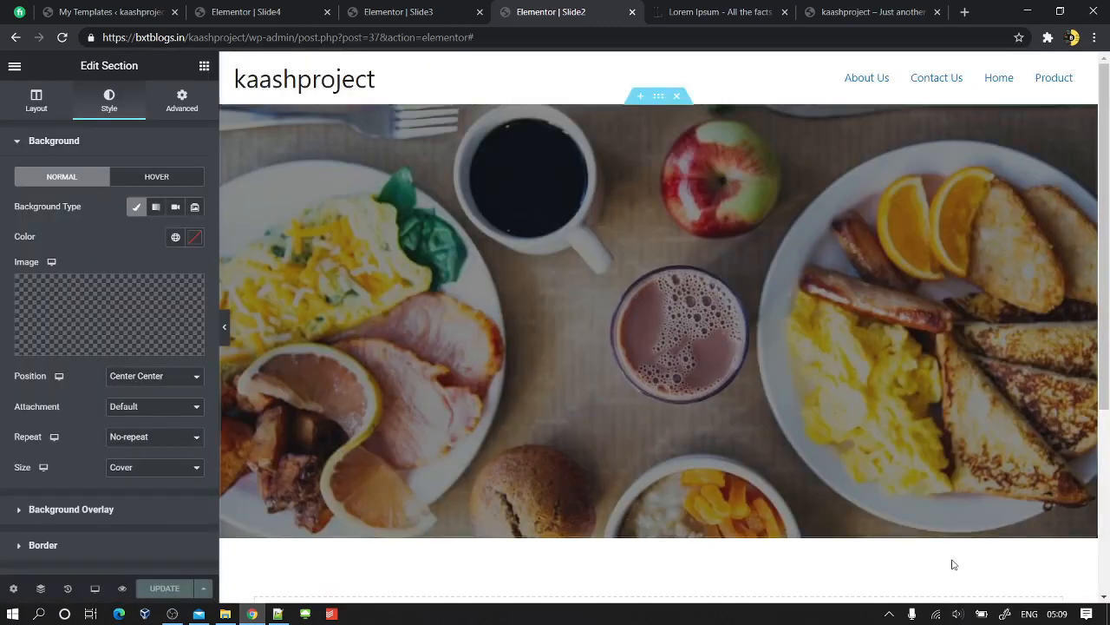
pyautogui.click(154, 590)
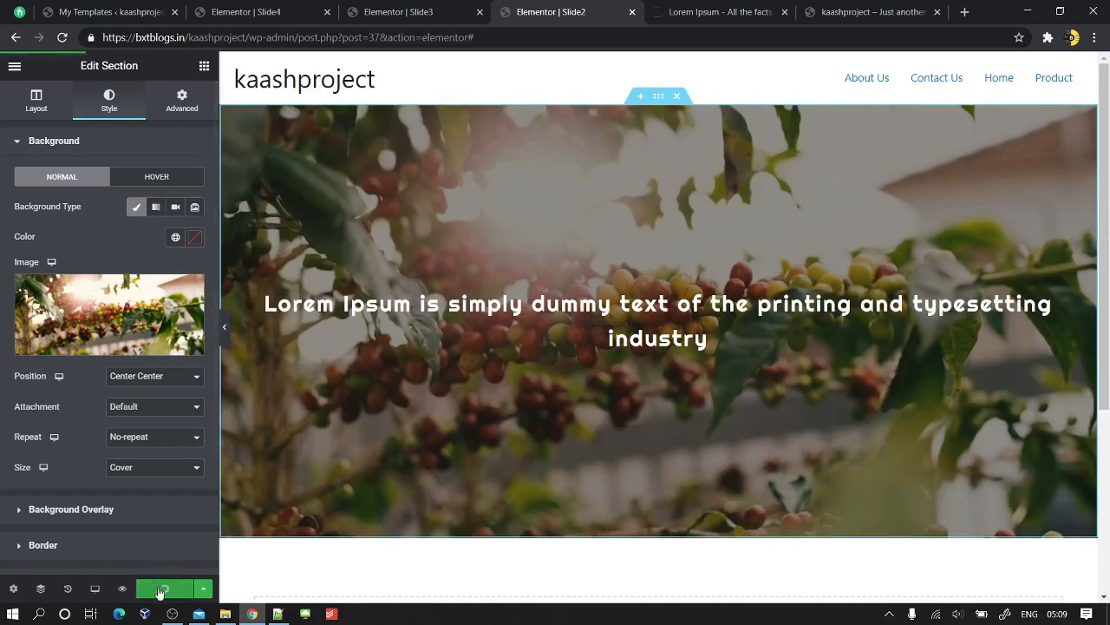
# - Close the Elementor tabs of Slide4, Slide3 and Slide2 to get back to the saved templates list
pyautogui.click(416, 12)
pyautogui.click(501, 13)
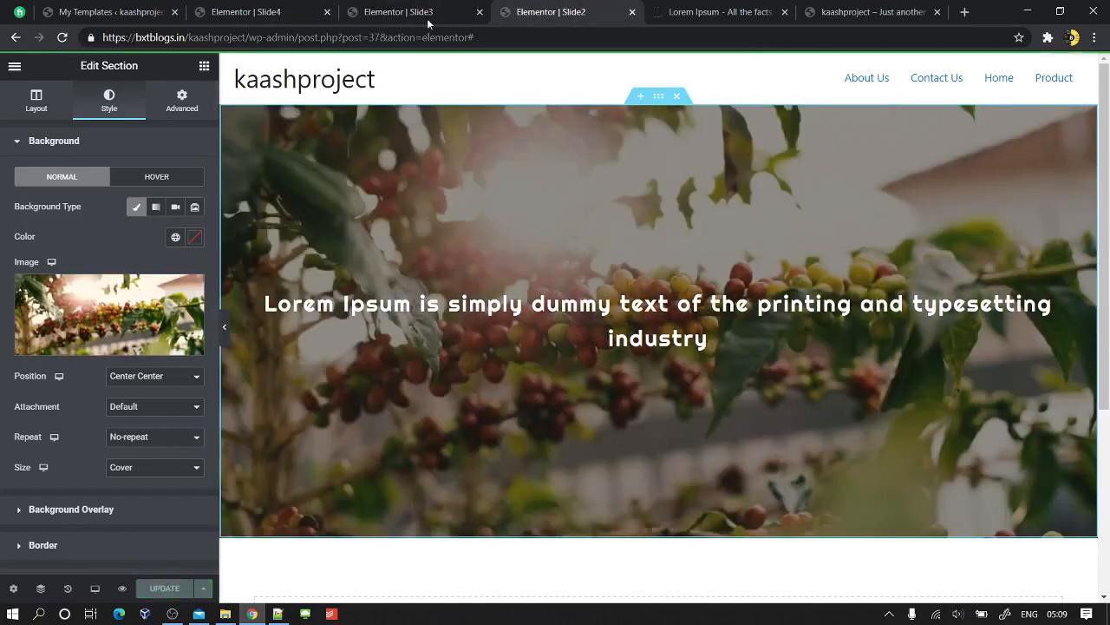
pyautogui.click(303, 17)
pyautogui.click(327, 12)
pyautogui.click(327, 12)
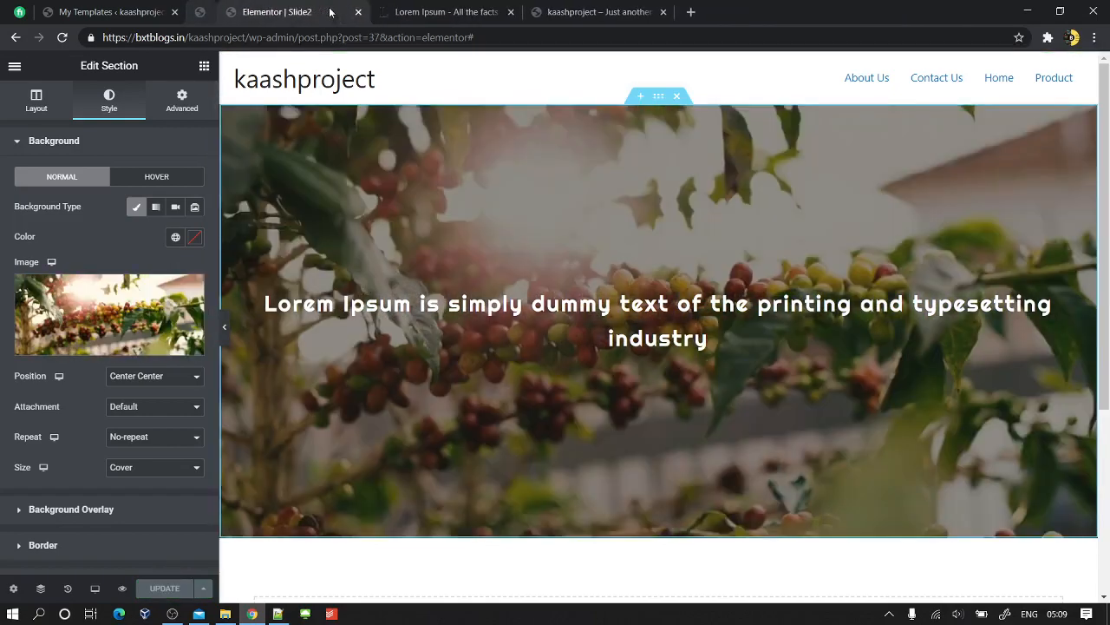
pyautogui.click(326, 12)
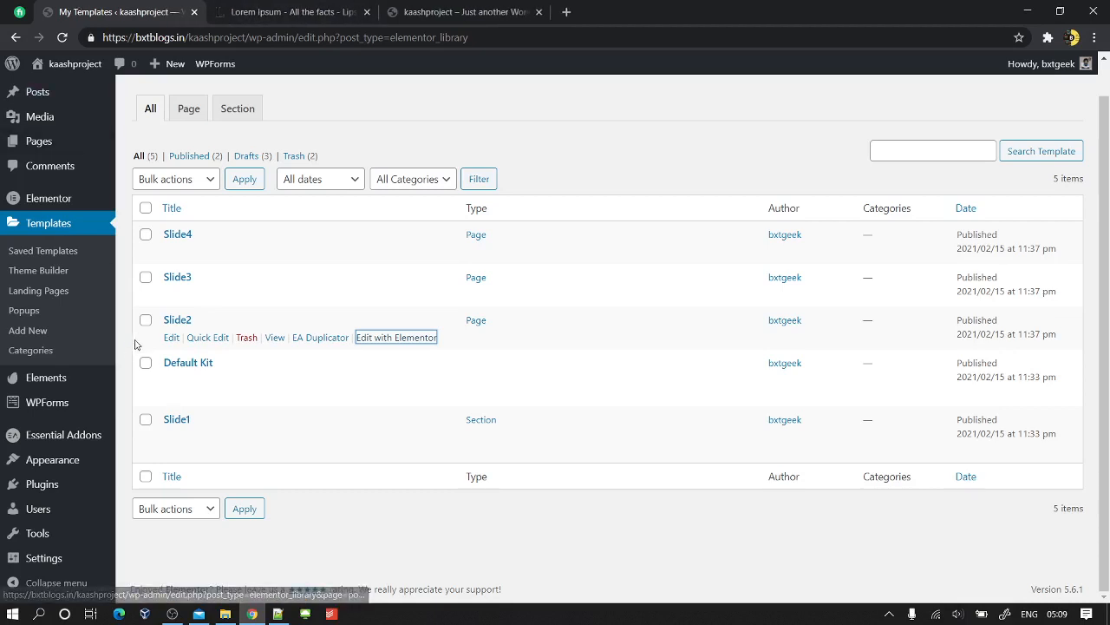
# - In the Reading settings, make the homepage a static page, choose Home as the homepage, and save the changes
pyautogui.moveTo(42, 557)
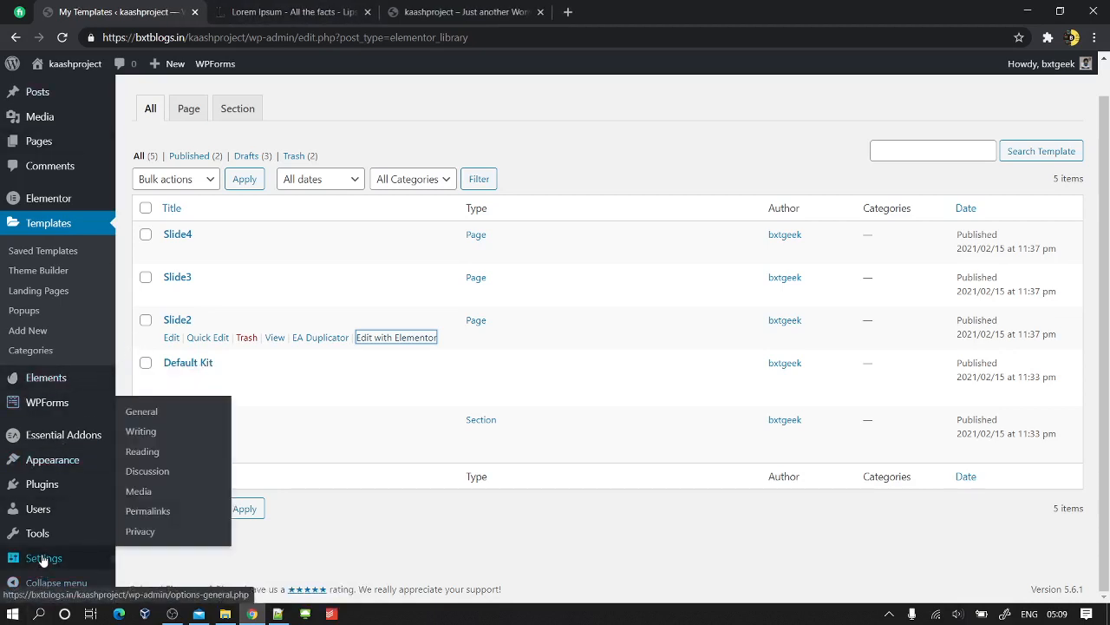
pyautogui.click(162, 452)
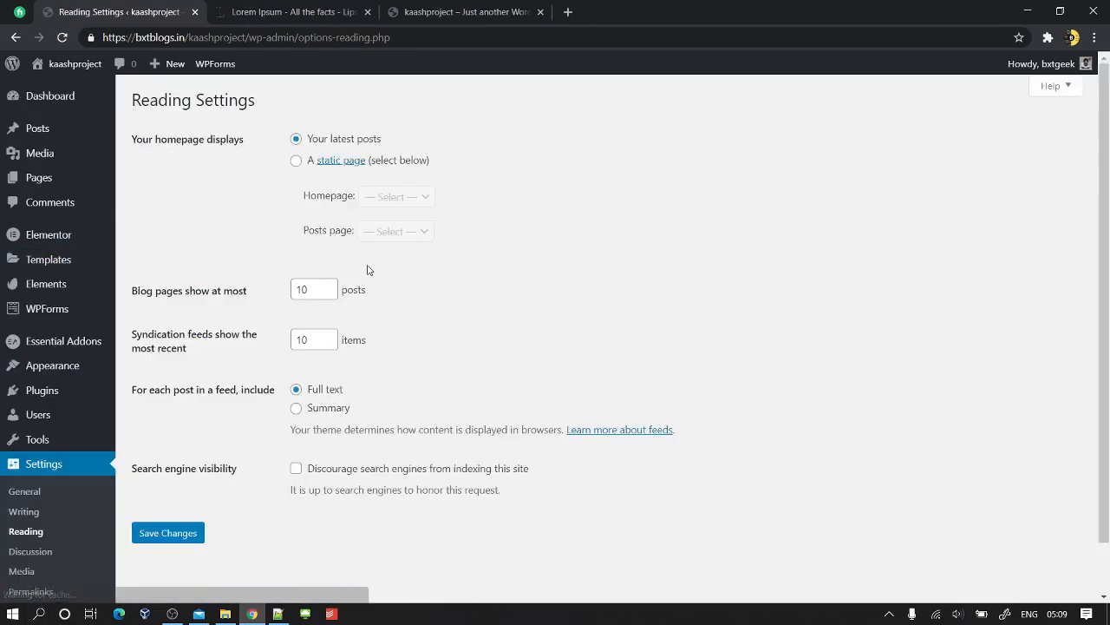
pyautogui.click(296, 161)
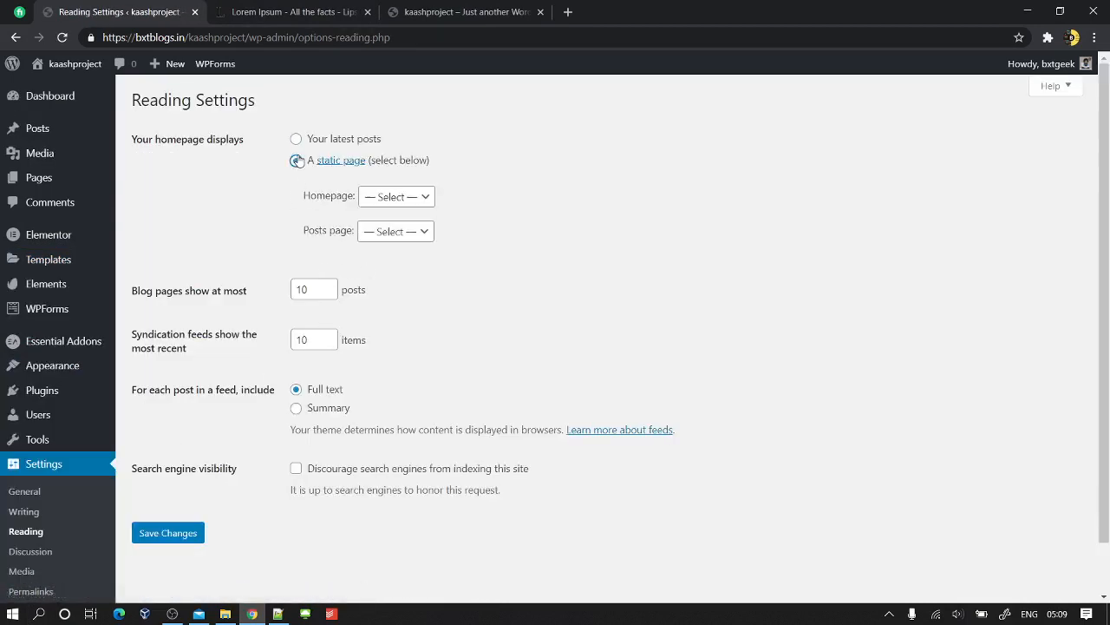
pyautogui.click(400, 197)
pyautogui.click(396, 294)
pyautogui.scroll(-1, 270, 498)
pyautogui.click(180, 478)
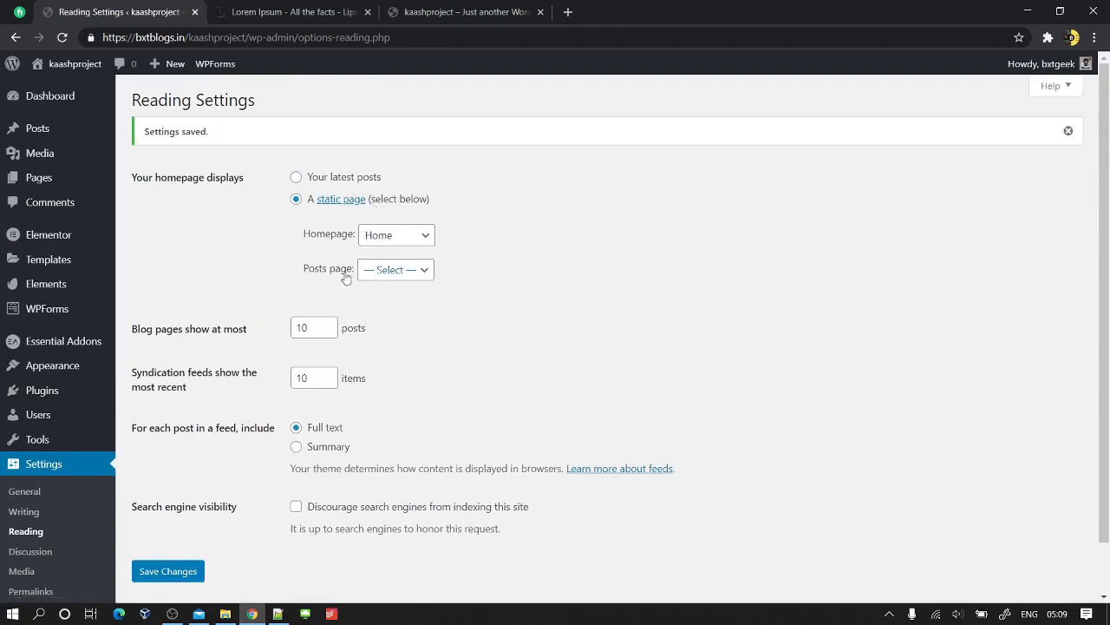
# - Open the Home front page in Elementor from the pages list, trashing the stray duplicate Home draft
pyautogui.moveTo(43, 178)
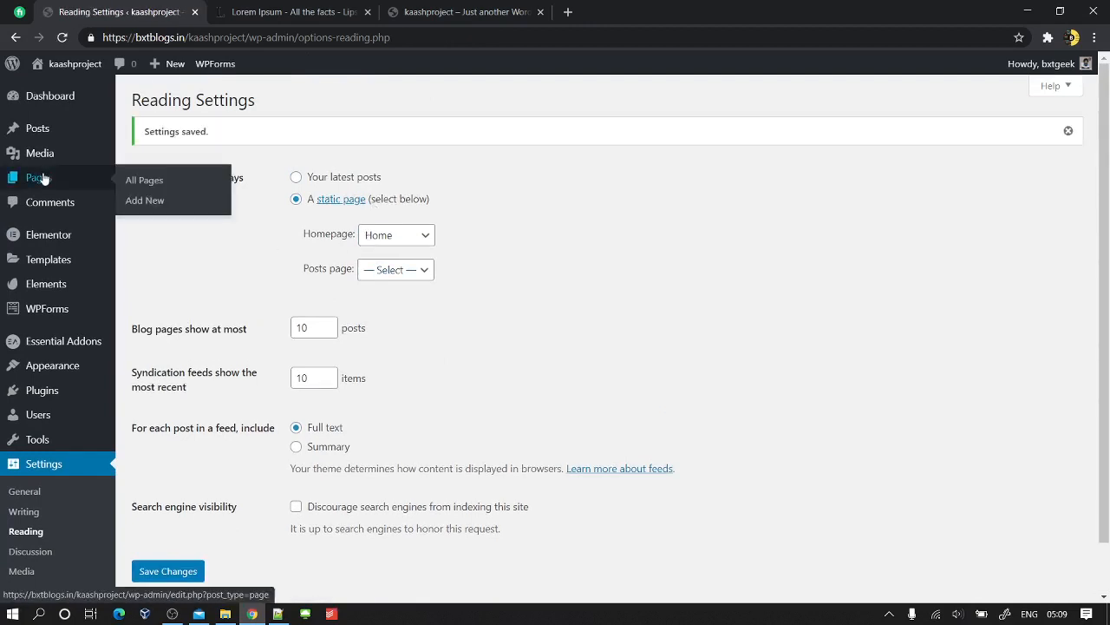
pyautogui.click(150, 180)
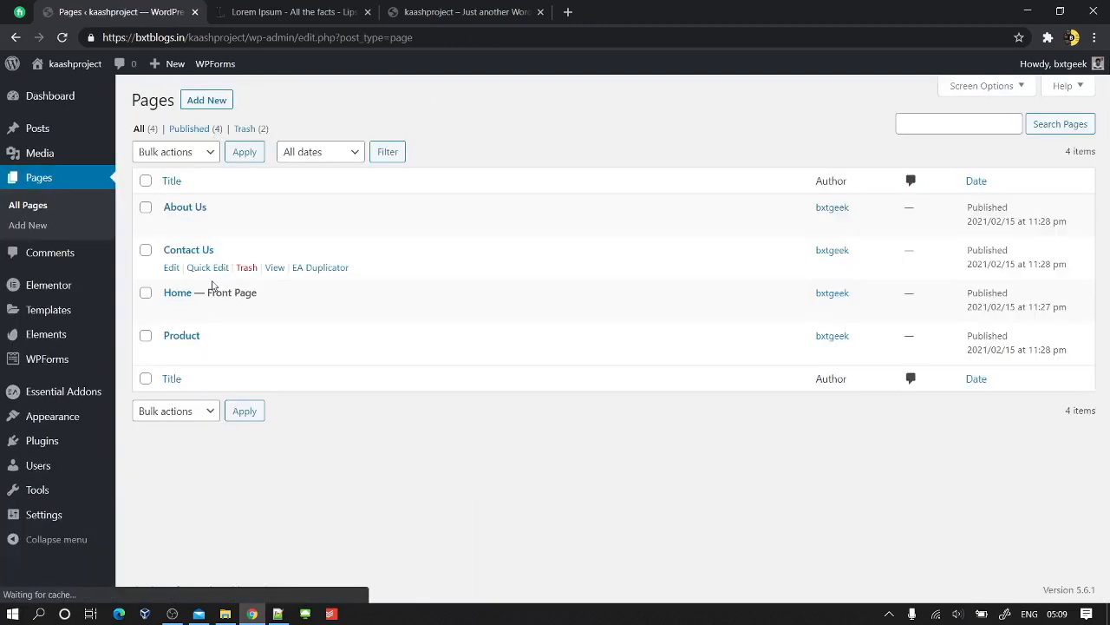
pyautogui.click(310, 311)
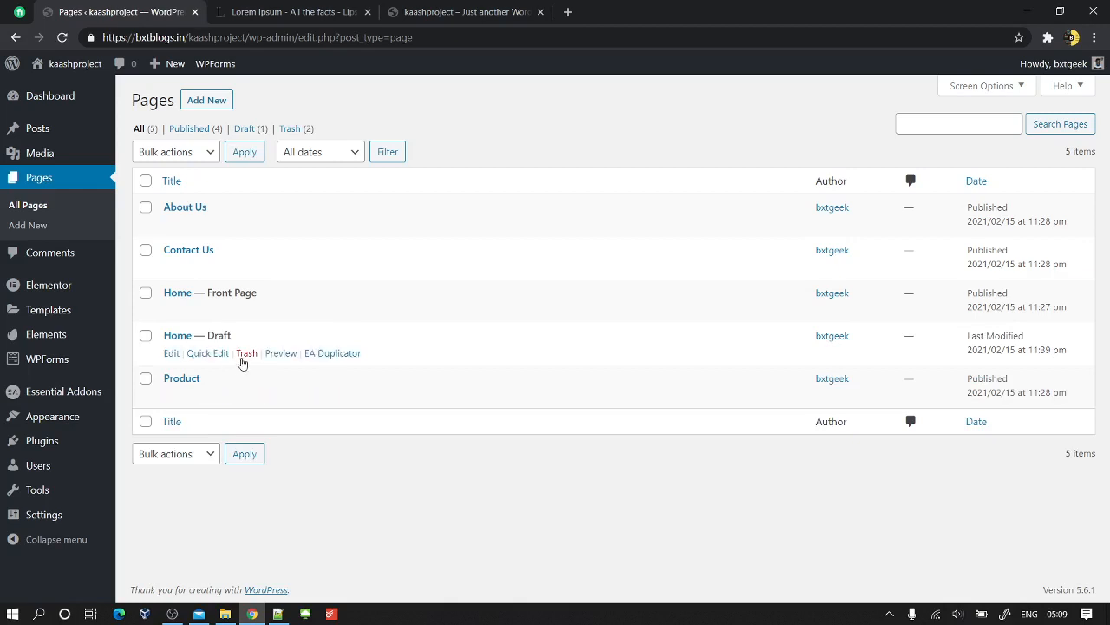
pyautogui.click(242, 358)
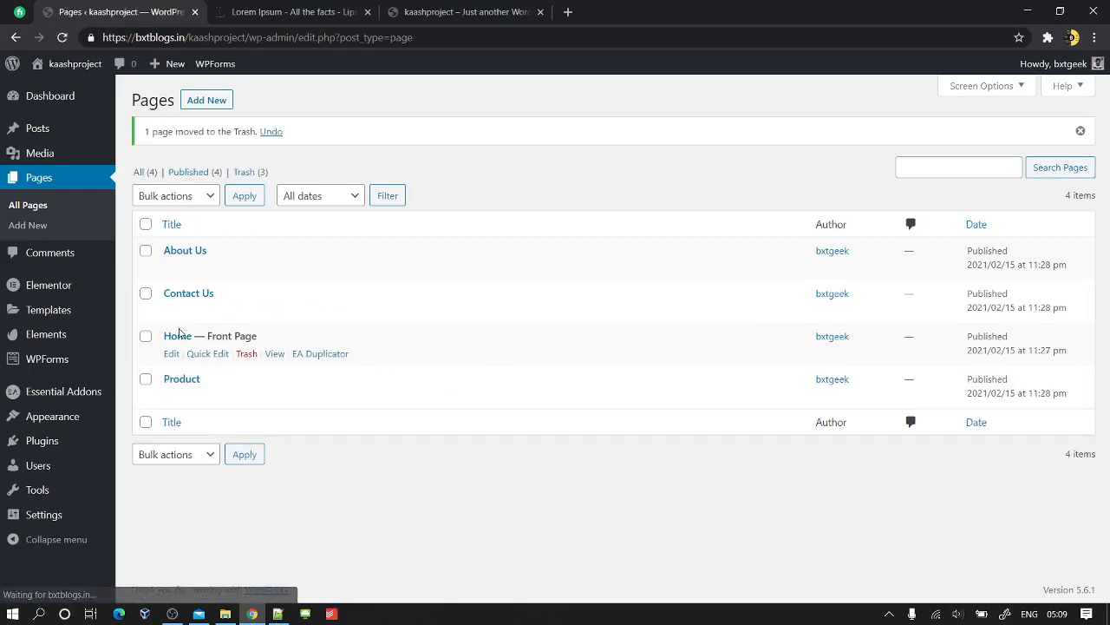
pyautogui.click(173, 356)
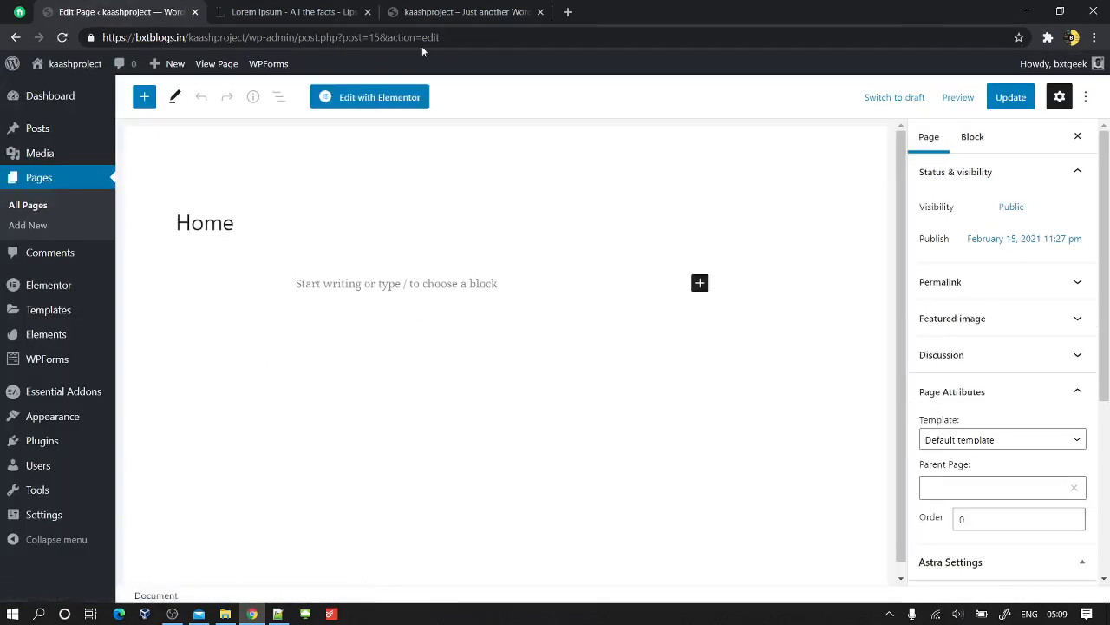
pyautogui.click(329, 104)
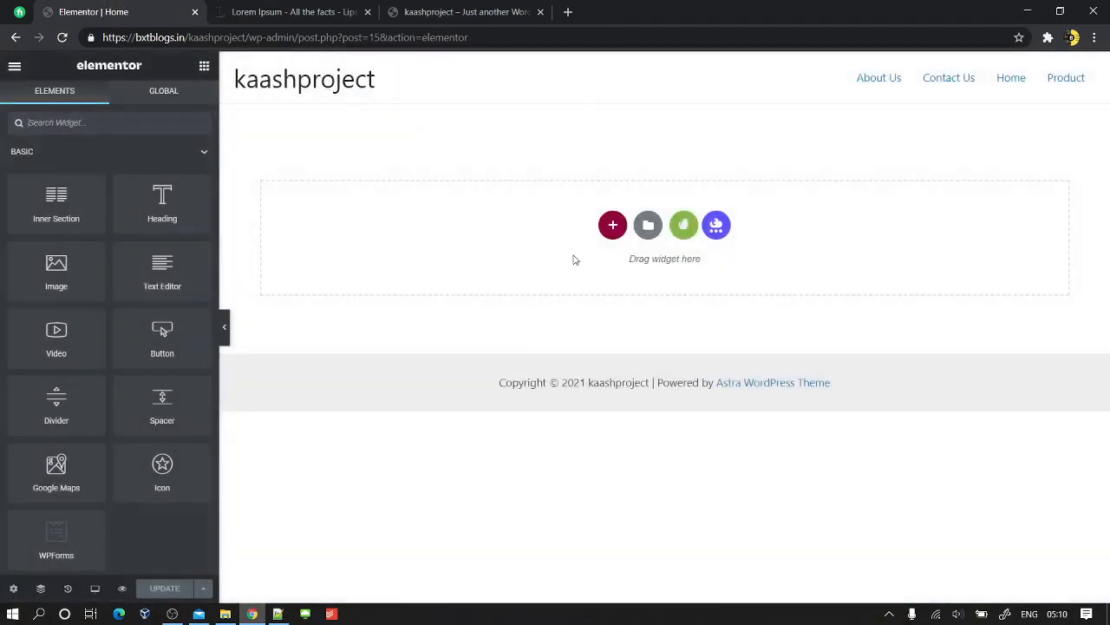
# - Add a single-column section to the Home page and place a Sina Content Slider widget in it
pyautogui.click(612, 227)
pyautogui.click(506, 284)
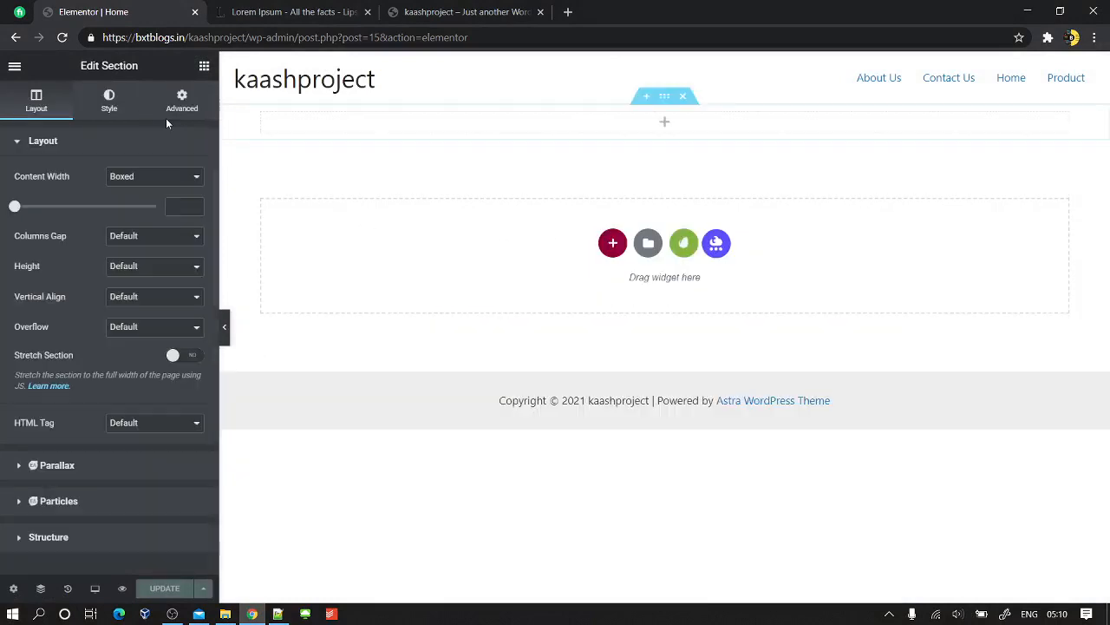
pyautogui.click(204, 67)
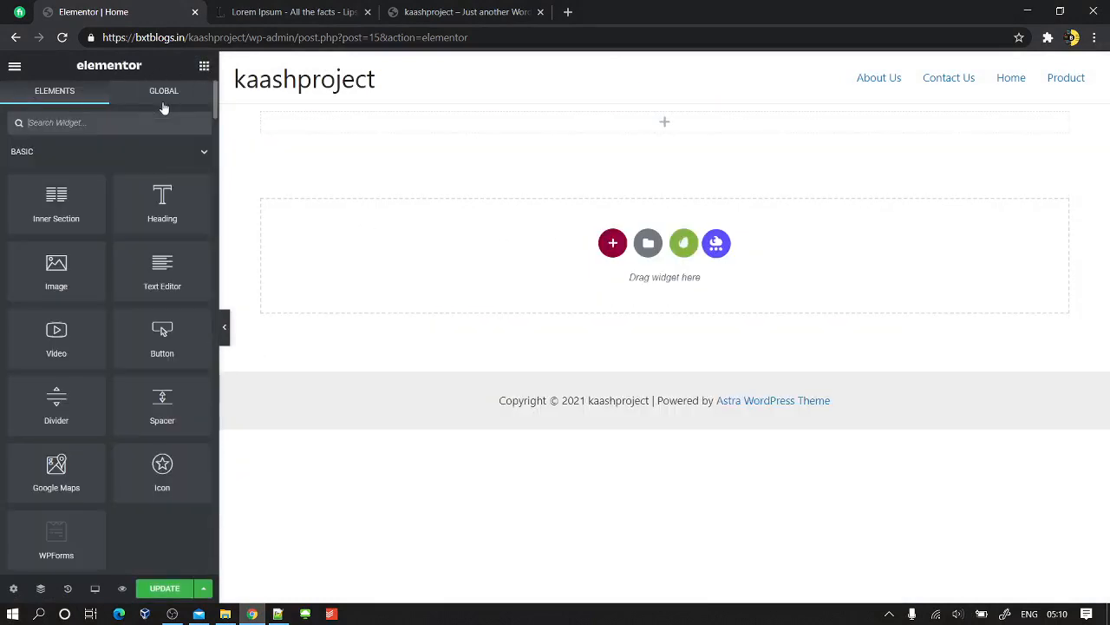
pyautogui.write('slider')
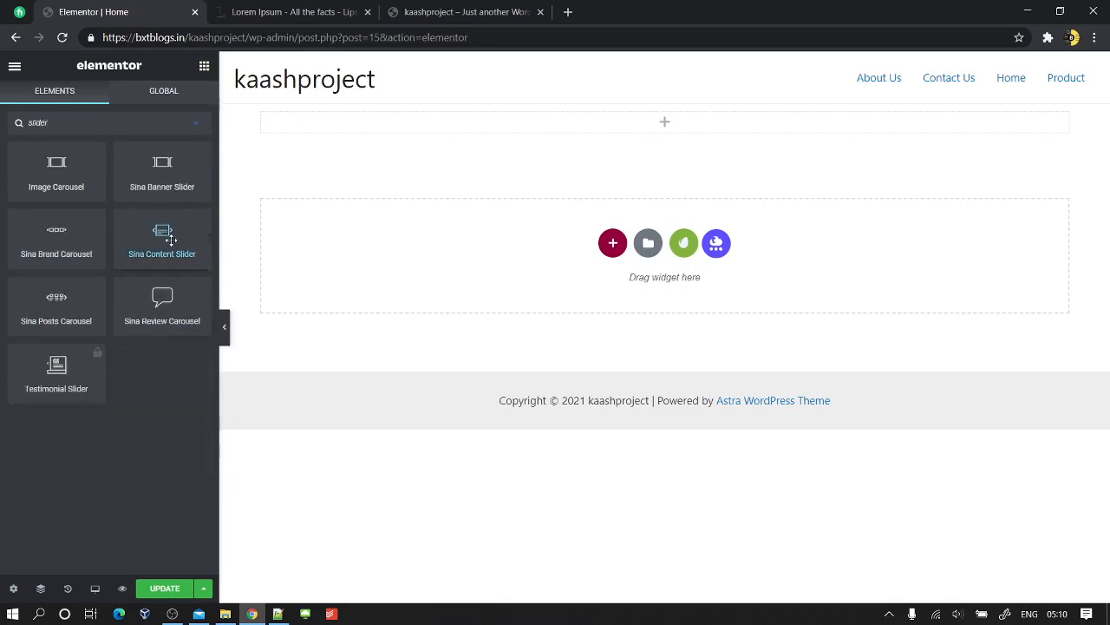
pyautogui.moveTo(173, 238); pyautogui.dragTo(697, 133)
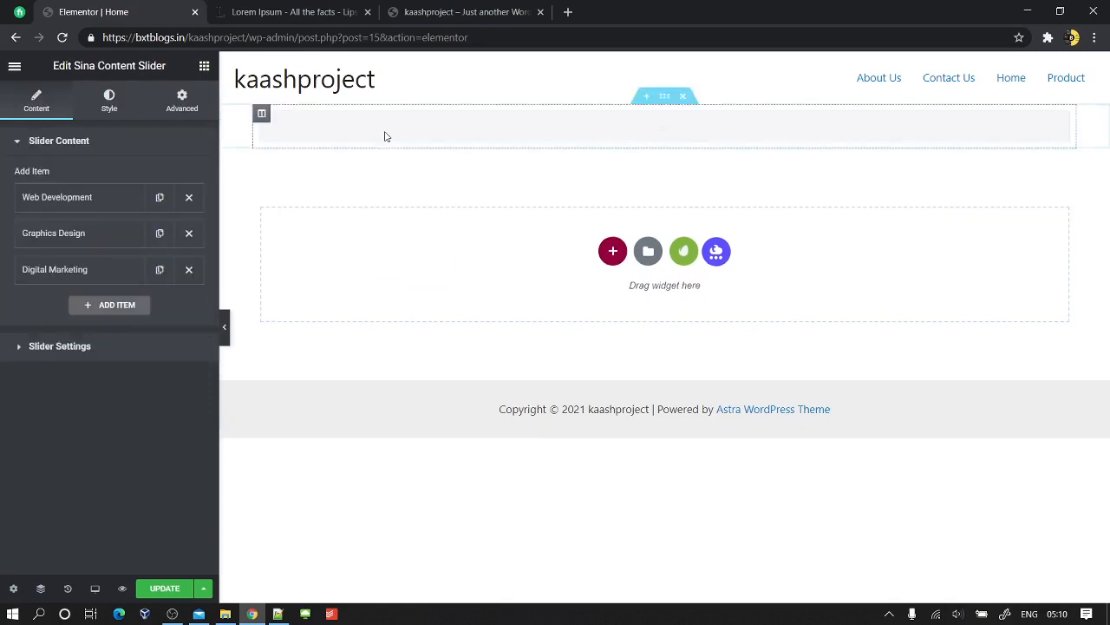
# - Set the content width of the section holding the slider to Full Width
pyautogui.rightClick(664, 97)
pyautogui.click(674, 106)
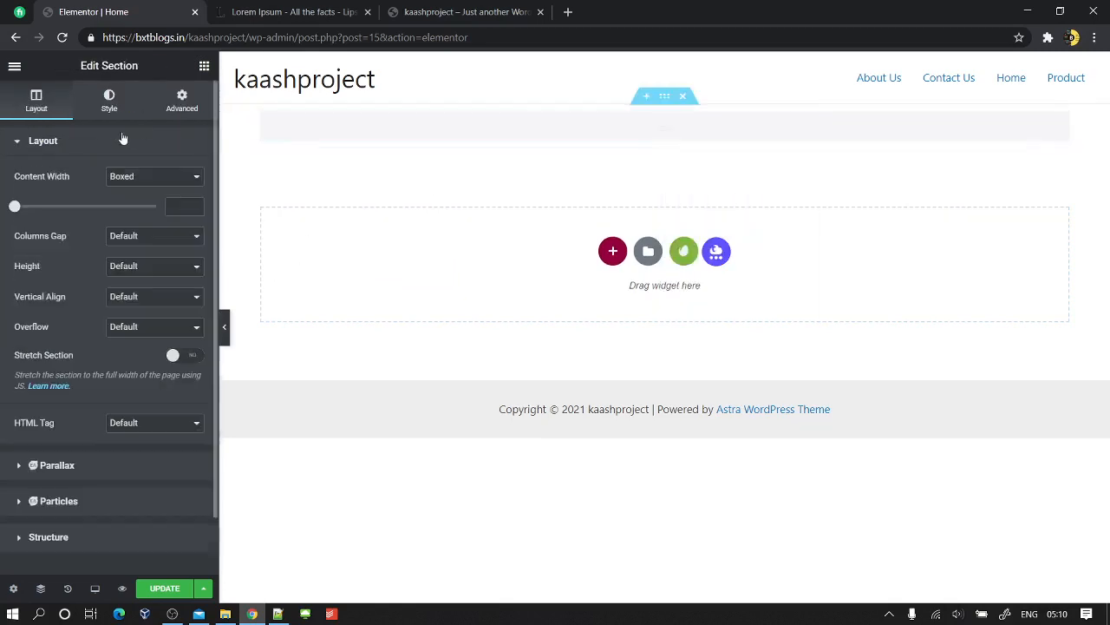
pyautogui.click(123, 176)
pyautogui.click(129, 220)
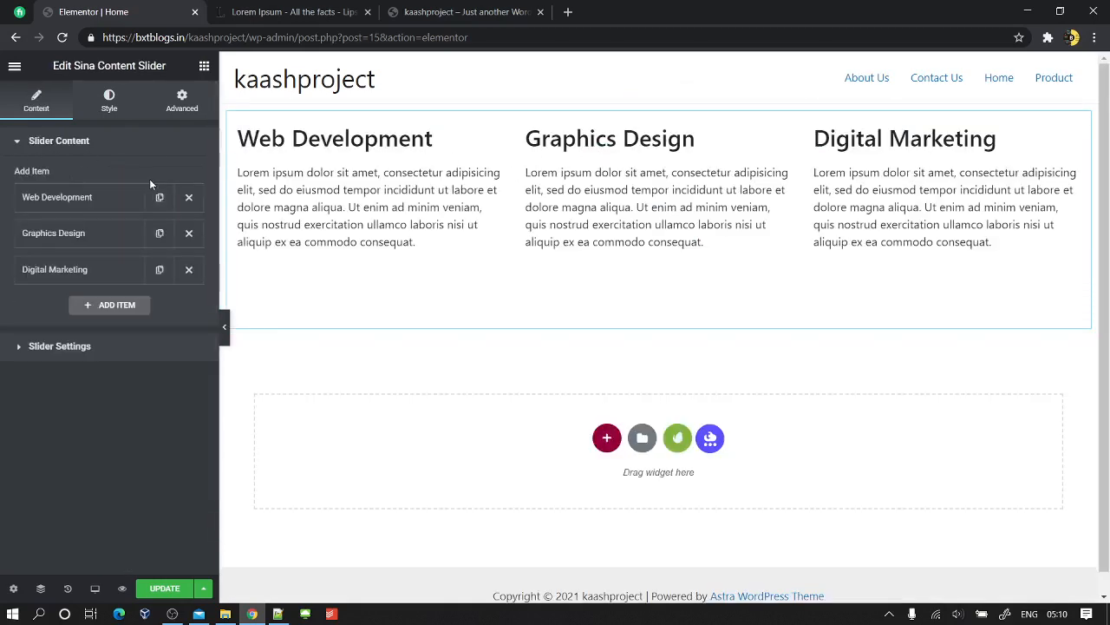
# - Remove the Web Development and Graphics Design items from the content slider and set it to show 1 item
pyautogui.click(189, 198)
pyautogui.click(189, 197)
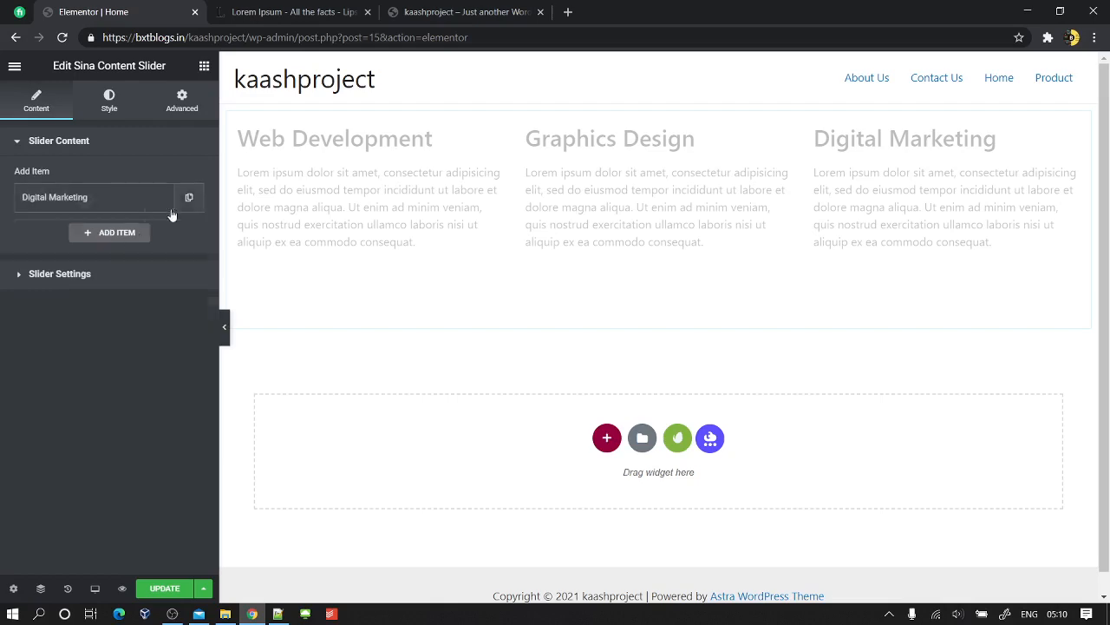
pyautogui.click(111, 274)
pyautogui.click(149, 212)
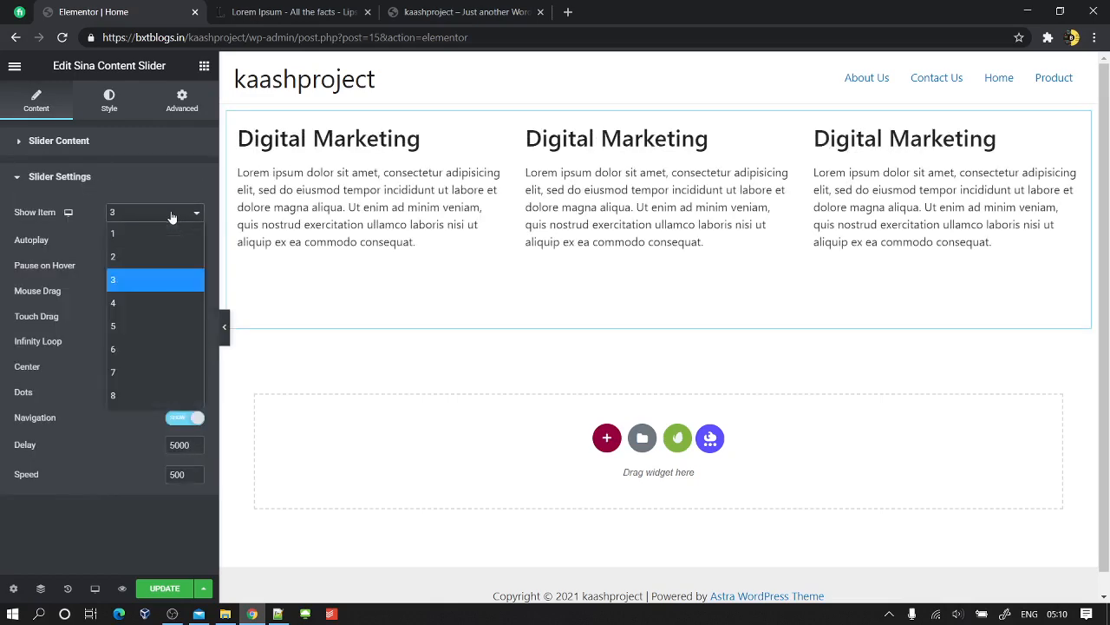
pyautogui.click(147, 237)
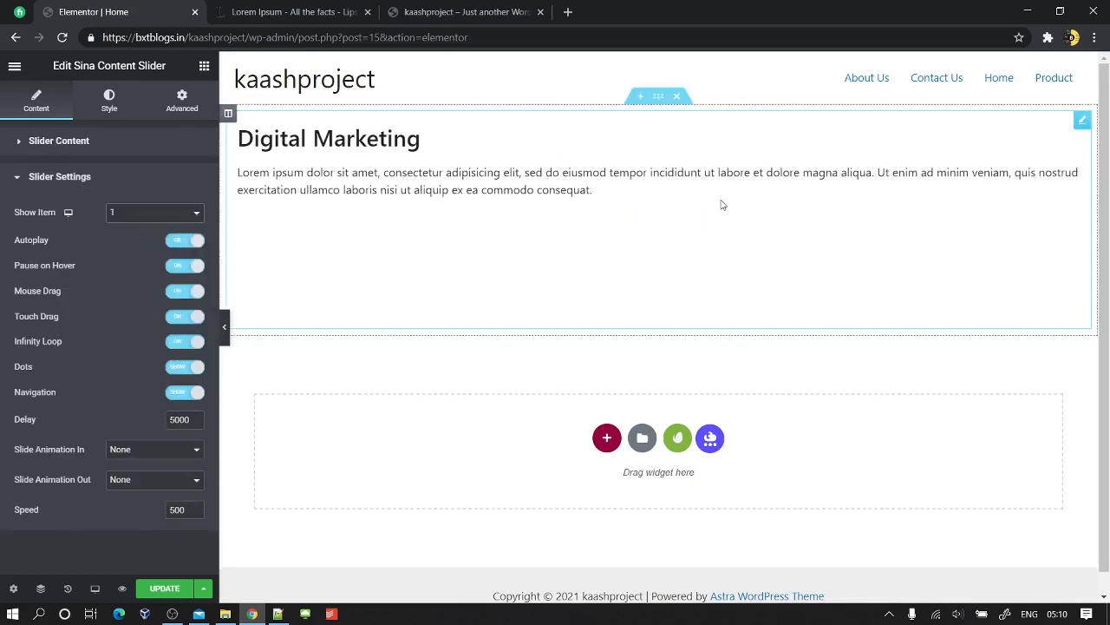
# - Title the remaining slider item Slide1 and make it use the saved template Slide1
pyautogui.click(65, 143)
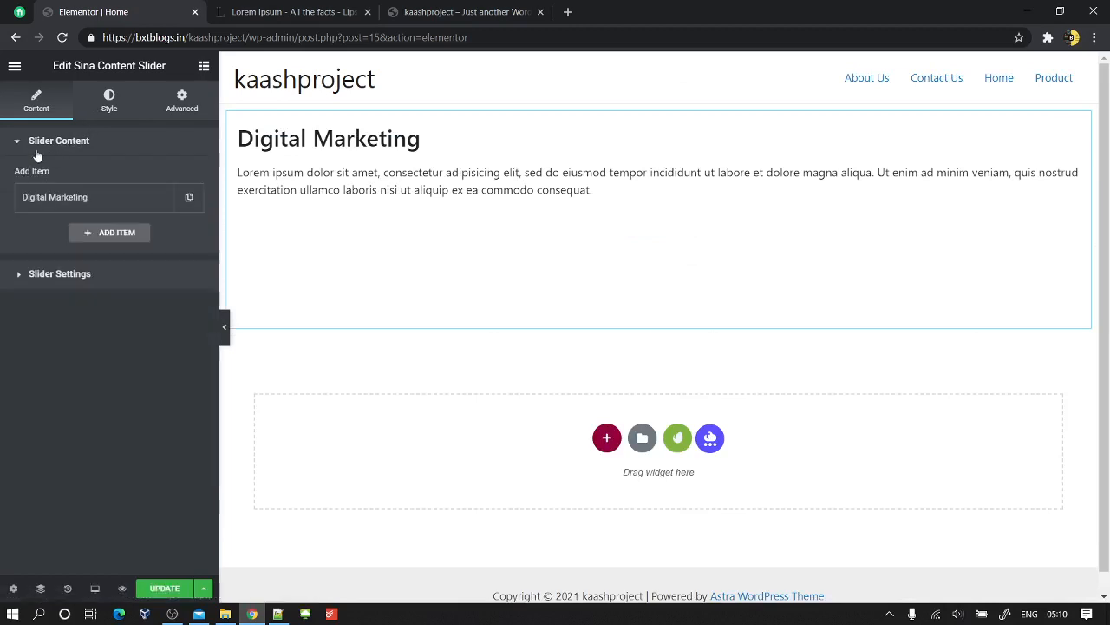
pyautogui.click(34, 199)
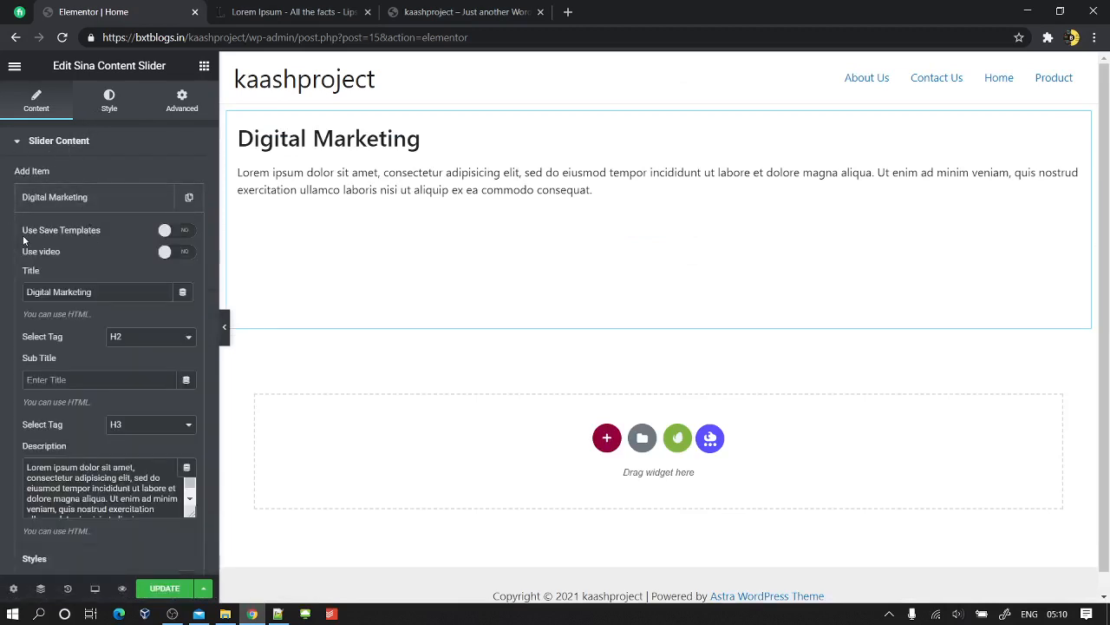
pyautogui.tripleClick(95, 291)
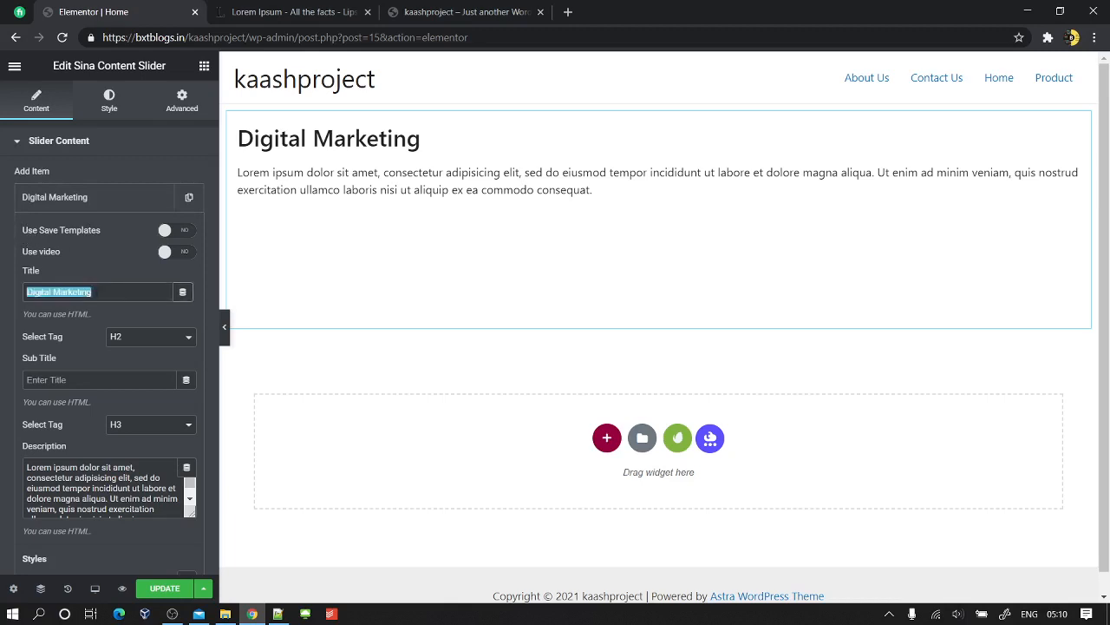
pyautogui.write('Slide1')
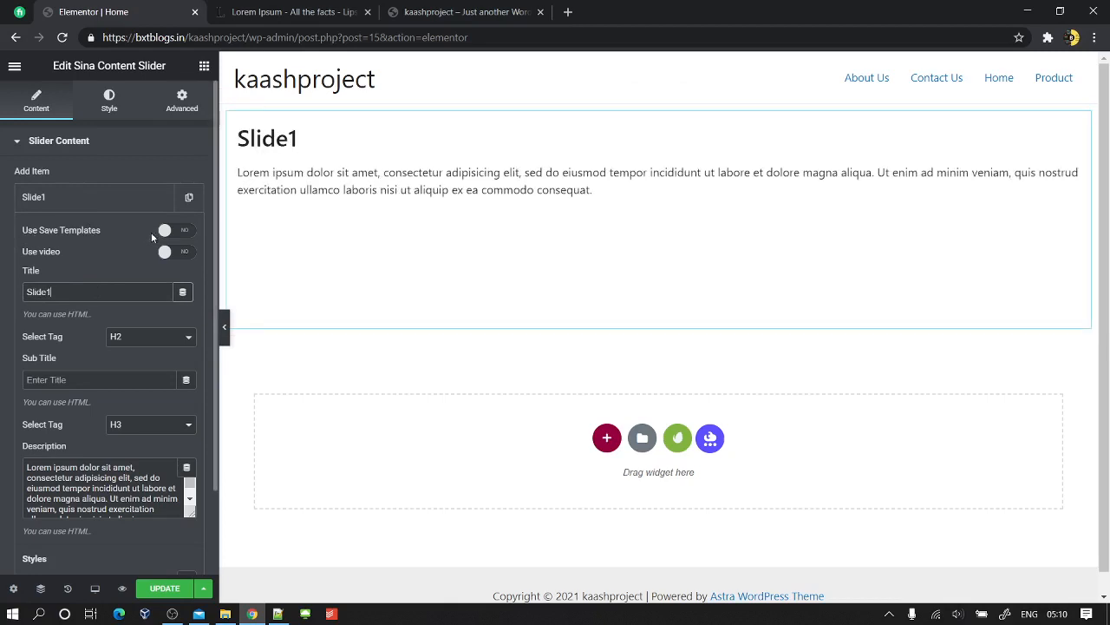
pyautogui.click(178, 231)
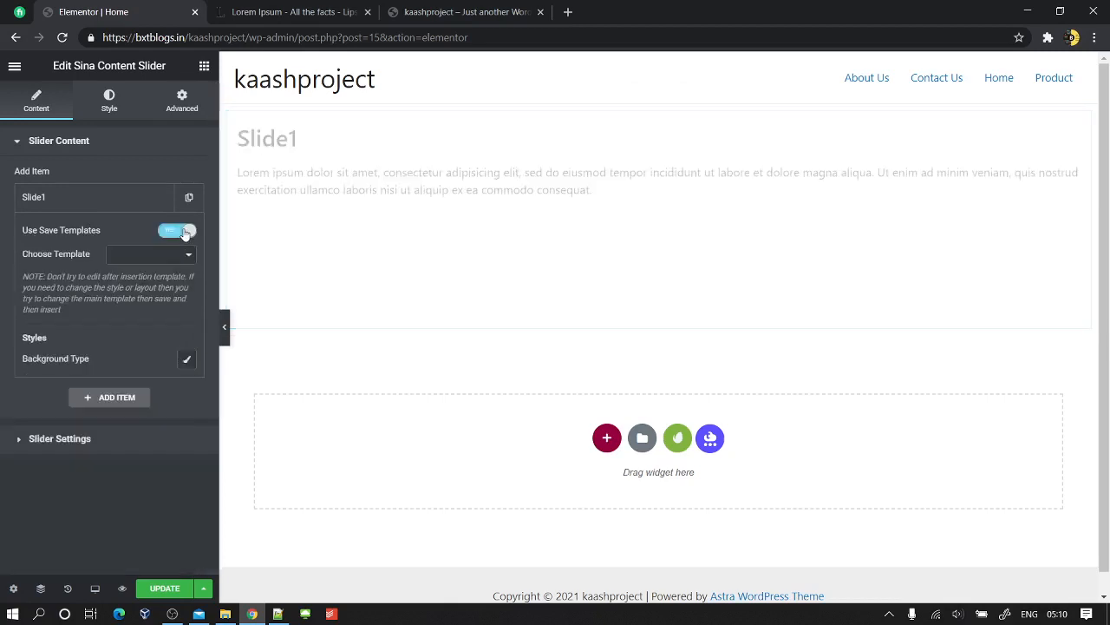
pyautogui.click(123, 258)
pyautogui.click(124, 274)
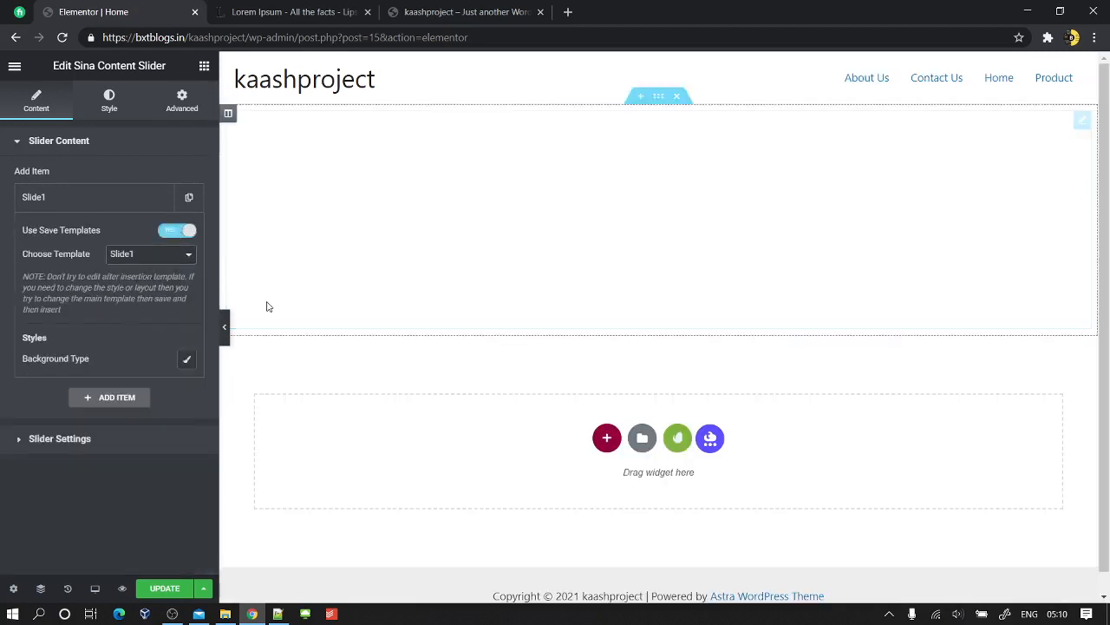
pyautogui.click(67, 198)
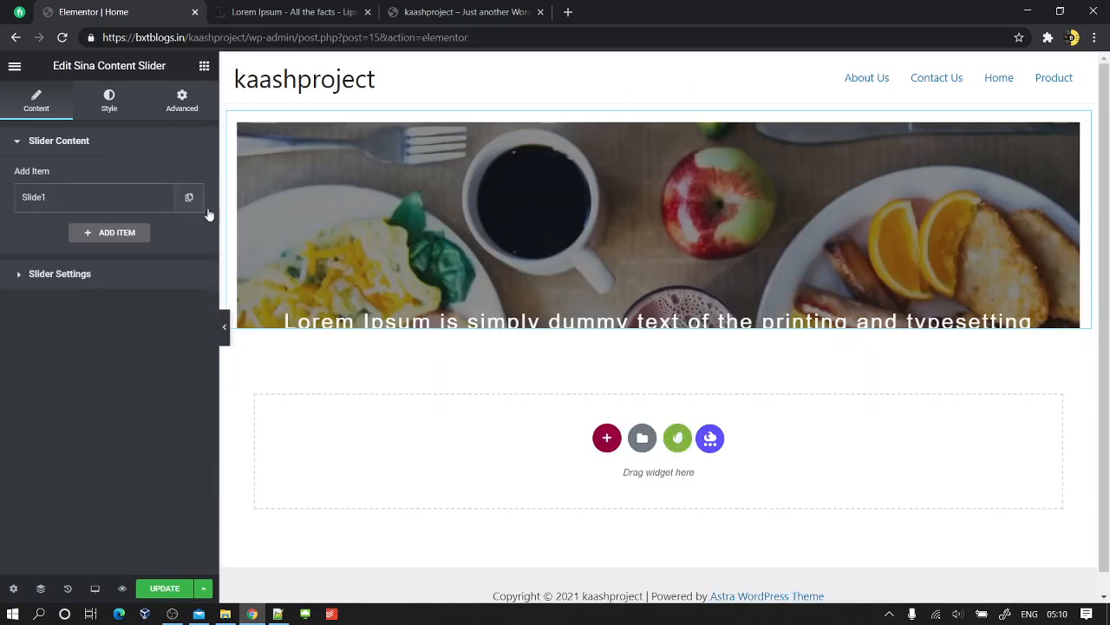
# - Duplicate the Slide1 slider item and assign the Slide2 template to the copy
pyautogui.click(189, 197)
pyautogui.click(78, 235)
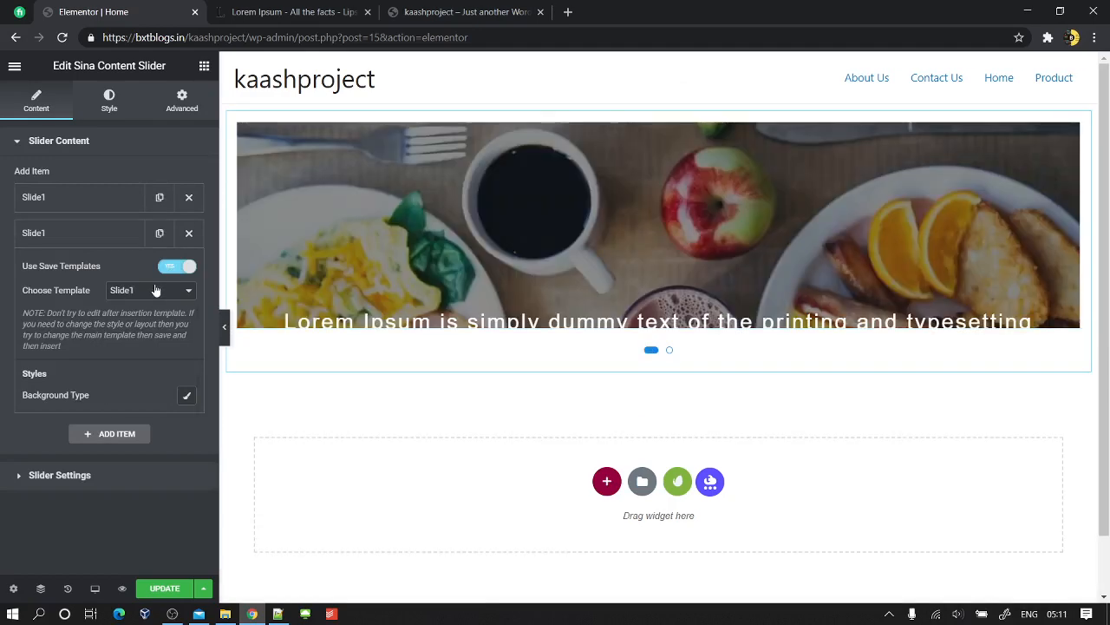
pyautogui.click(153, 290)
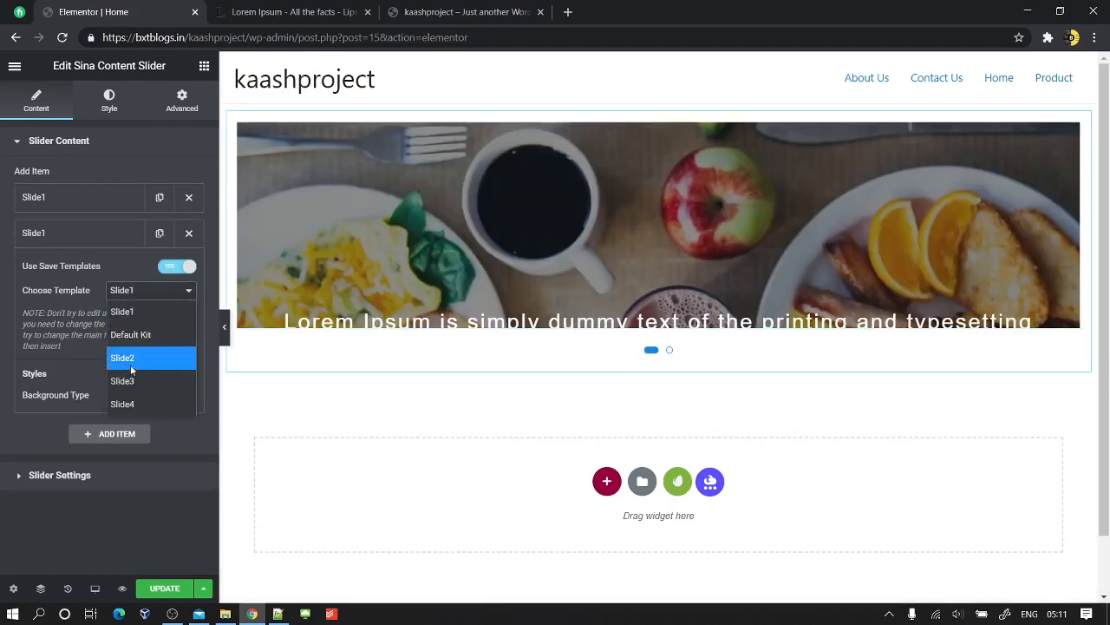
pyautogui.click(131, 364)
pyautogui.click(71, 236)
# - Duplicate the second slider item and assign the Slide3 template to the copy
pyautogui.click(159, 234)
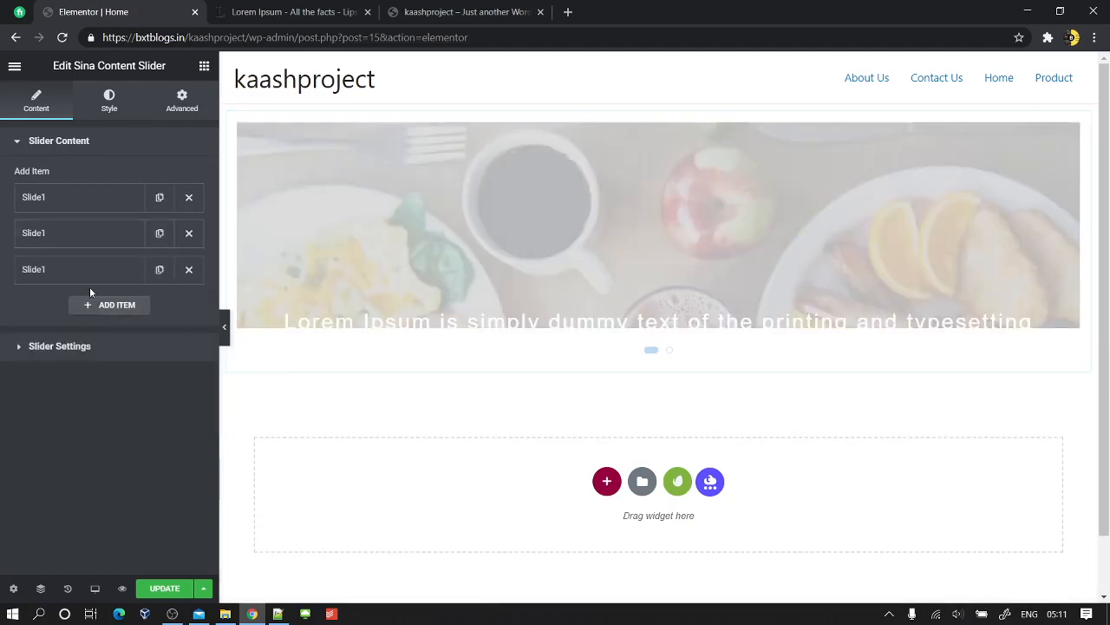
pyautogui.click(86, 271)
pyautogui.click(154, 327)
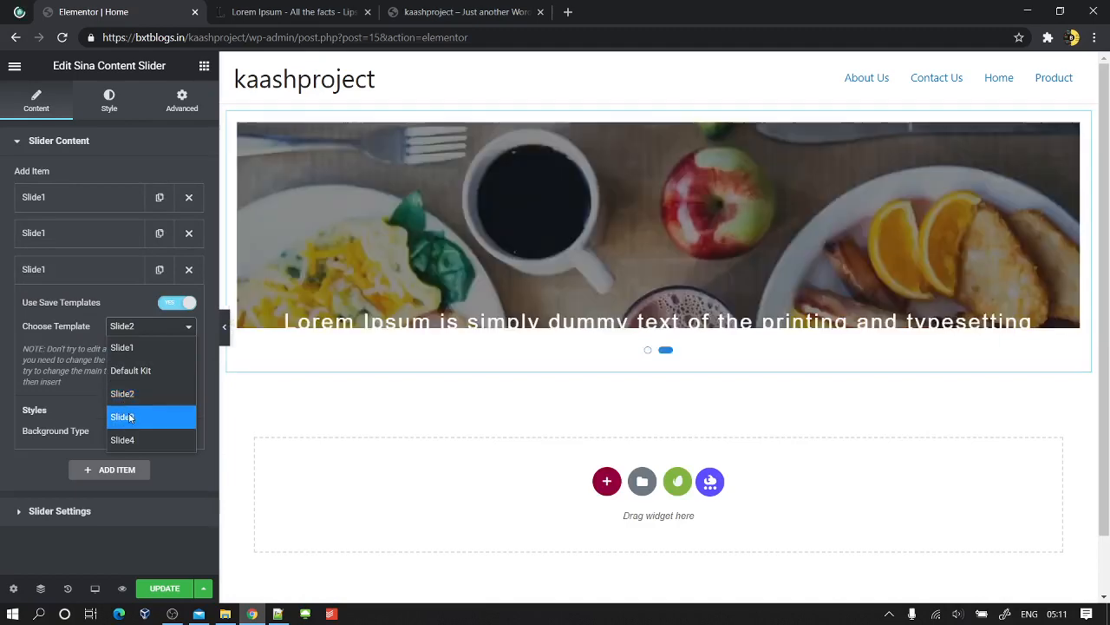
pyautogui.click(131, 417)
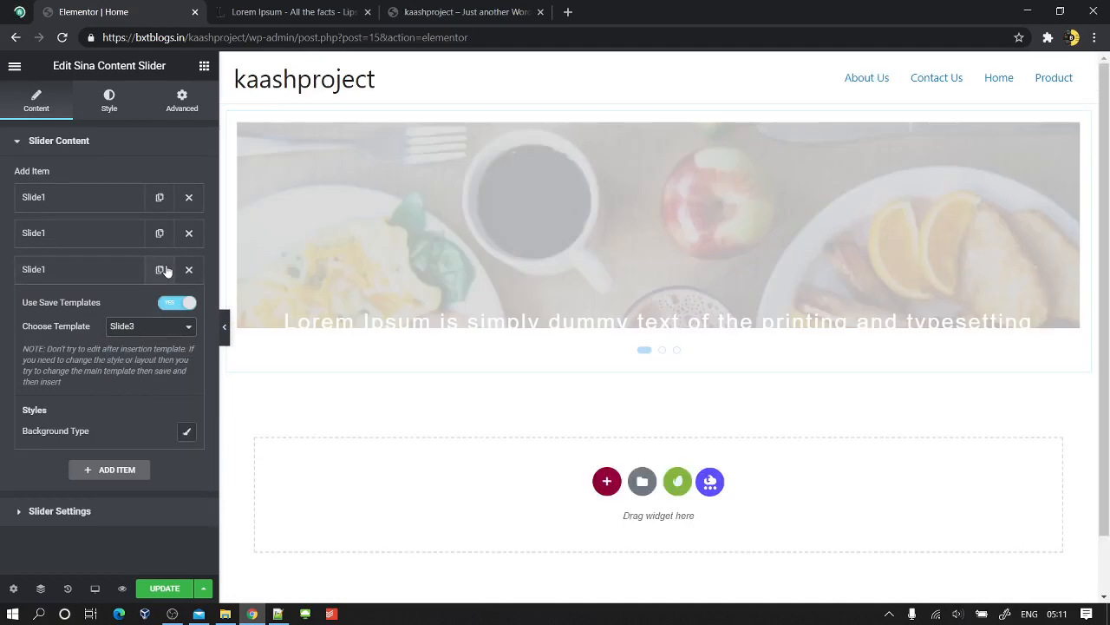
pyautogui.click(70, 270)
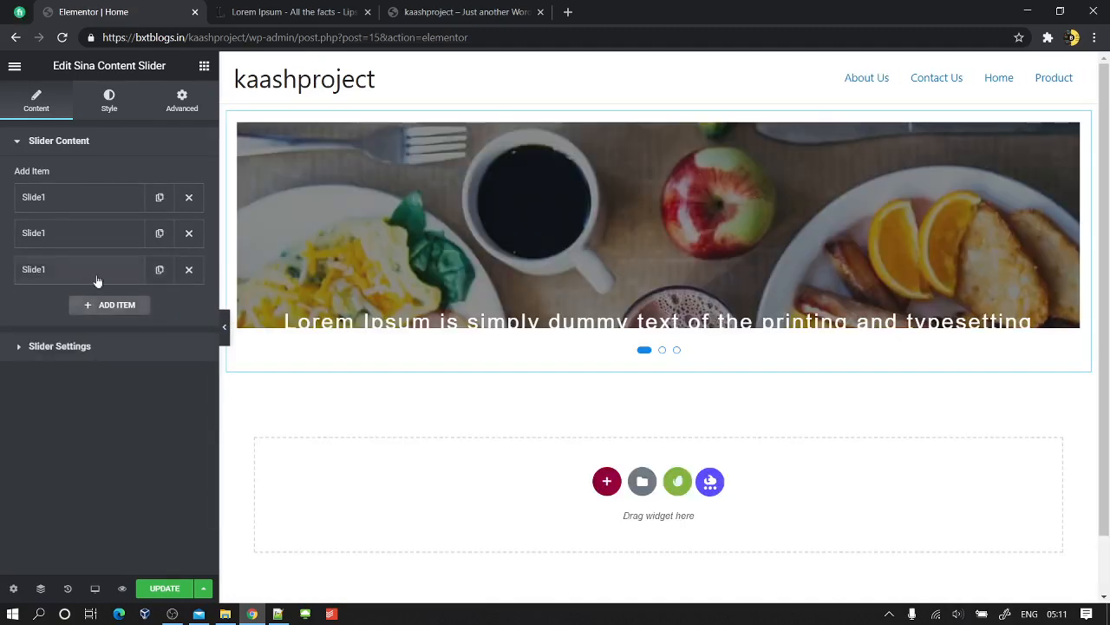
# - Duplicate the third slider item and assign the Slide4 template to the copy
pyautogui.click(121, 307)
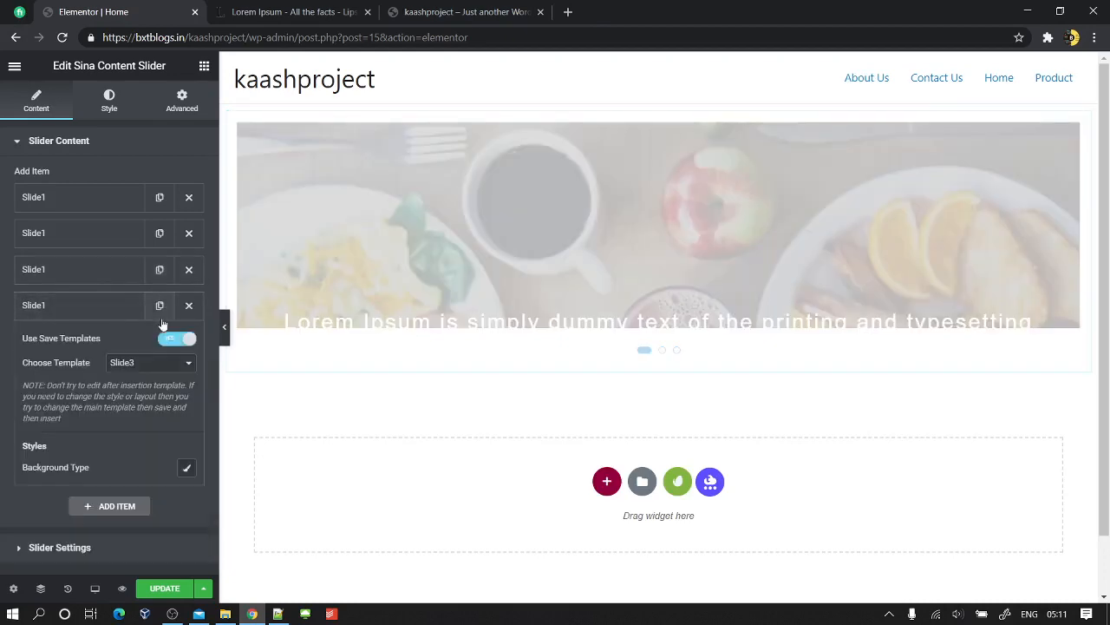
pyautogui.click(150, 362)
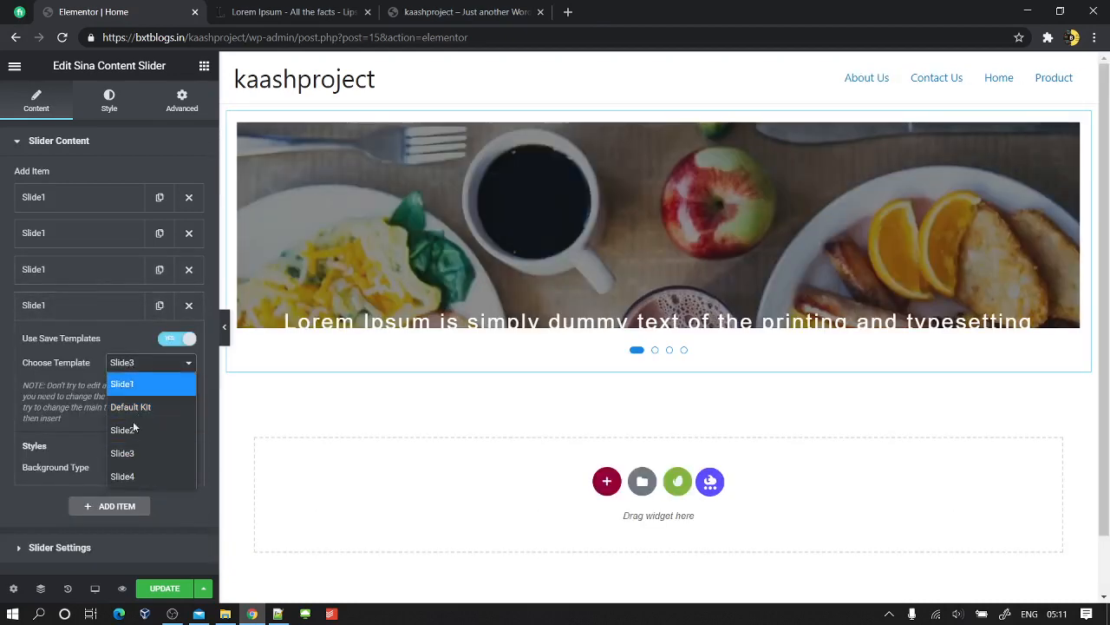
pyautogui.click(130, 473)
pyautogui.click(84, 305)
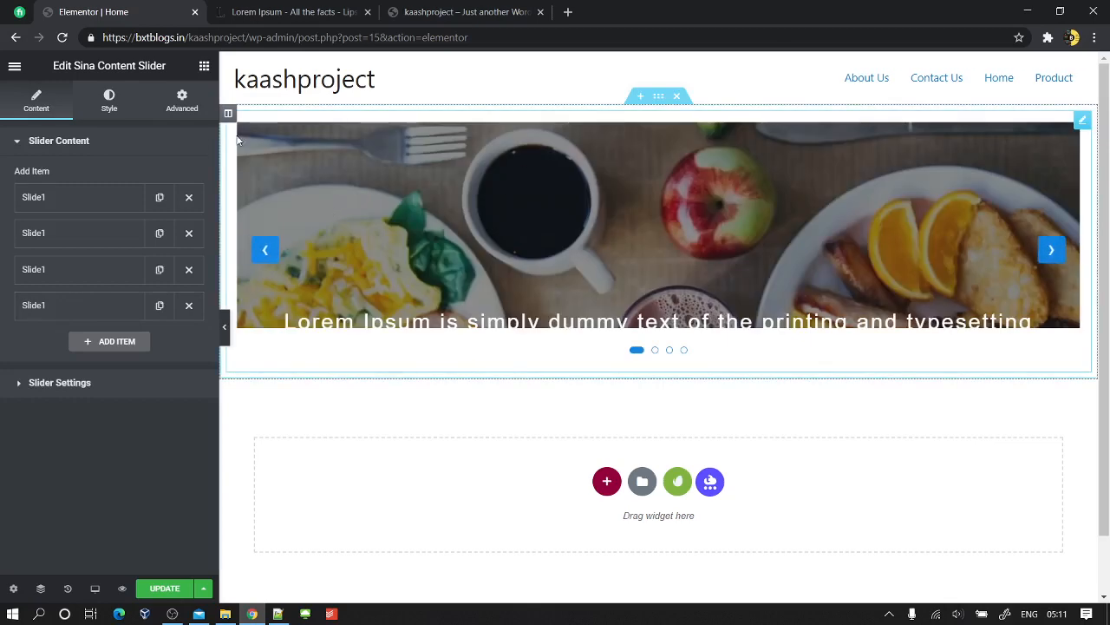
# - Set the content slider's box height to 600 px and hide its dots
pyautogui.click(107, 103)
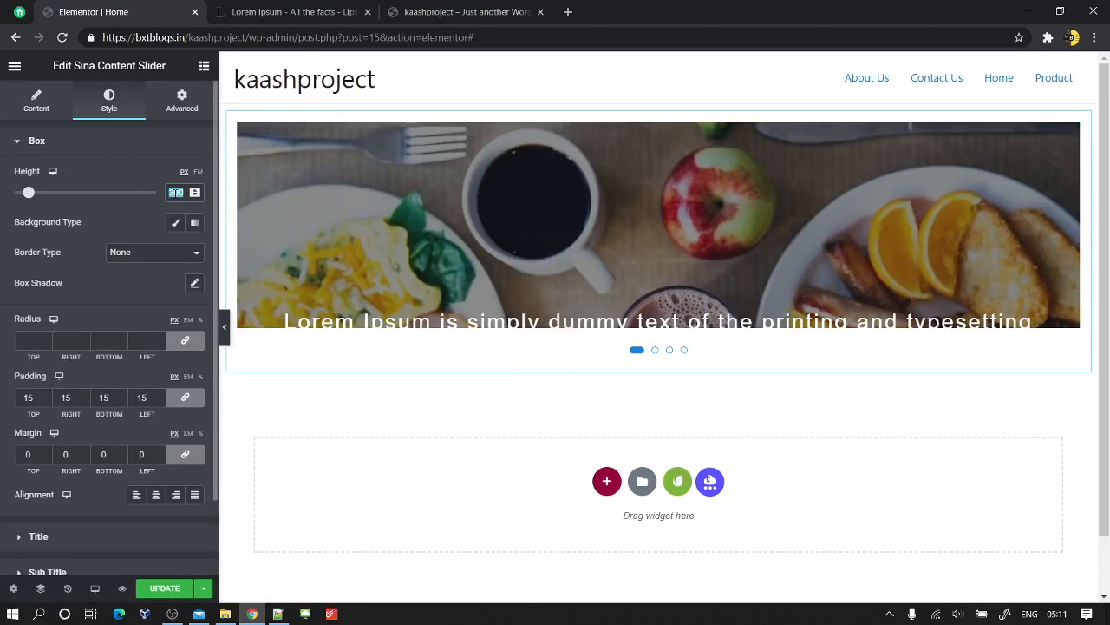
pyautogui.write('600')
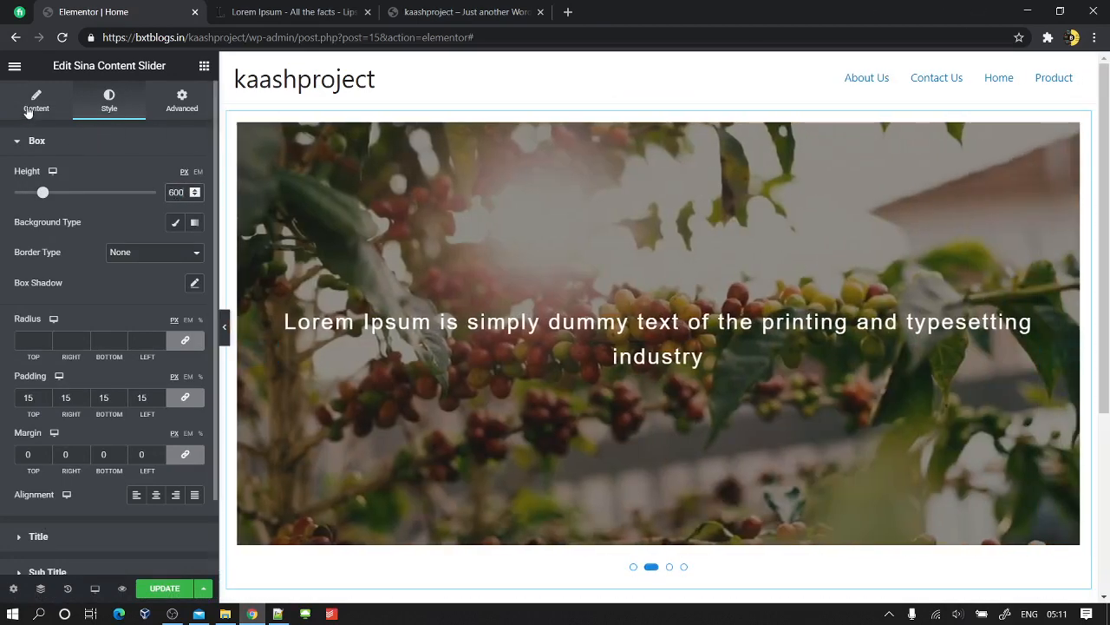
pyautogui.click(451, 384)
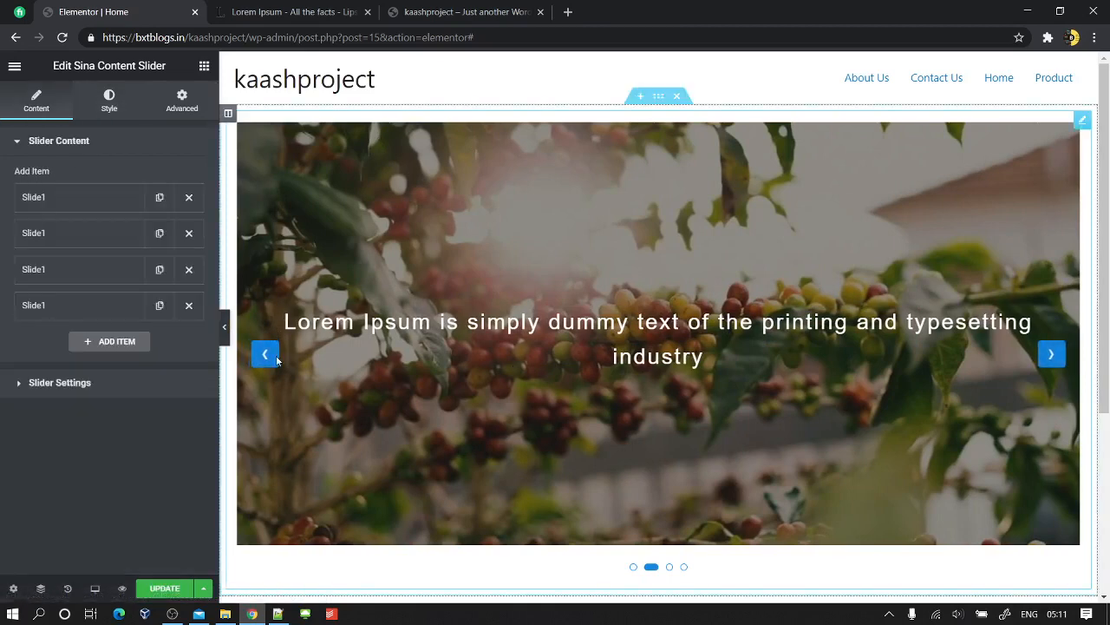
pyautogui.scroll(-2, 525, 518)
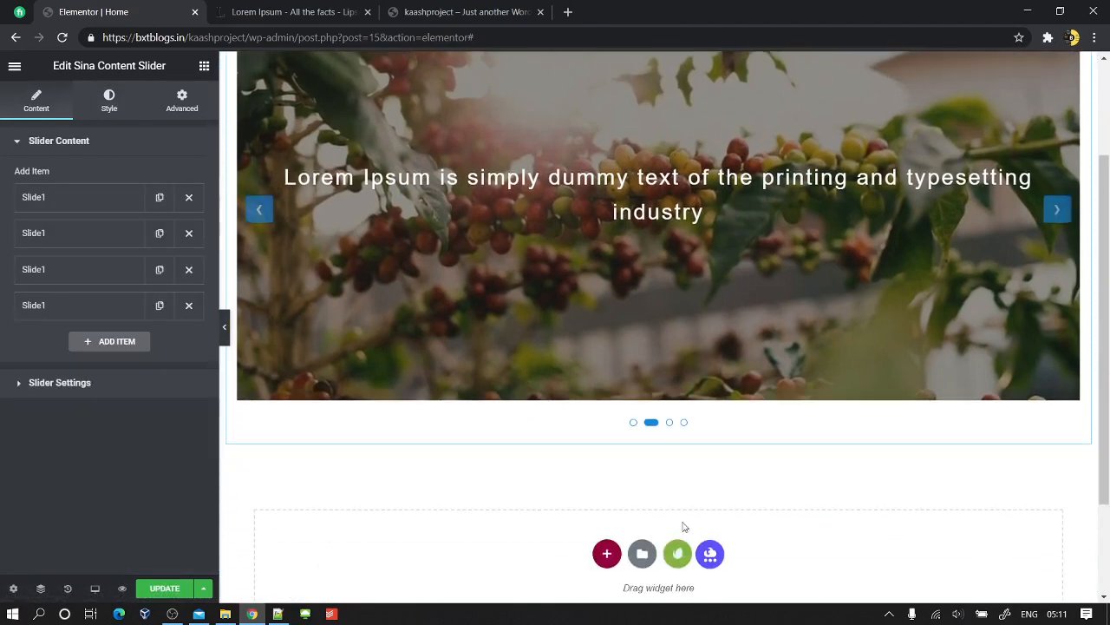
pyautogui.click(57, 376)
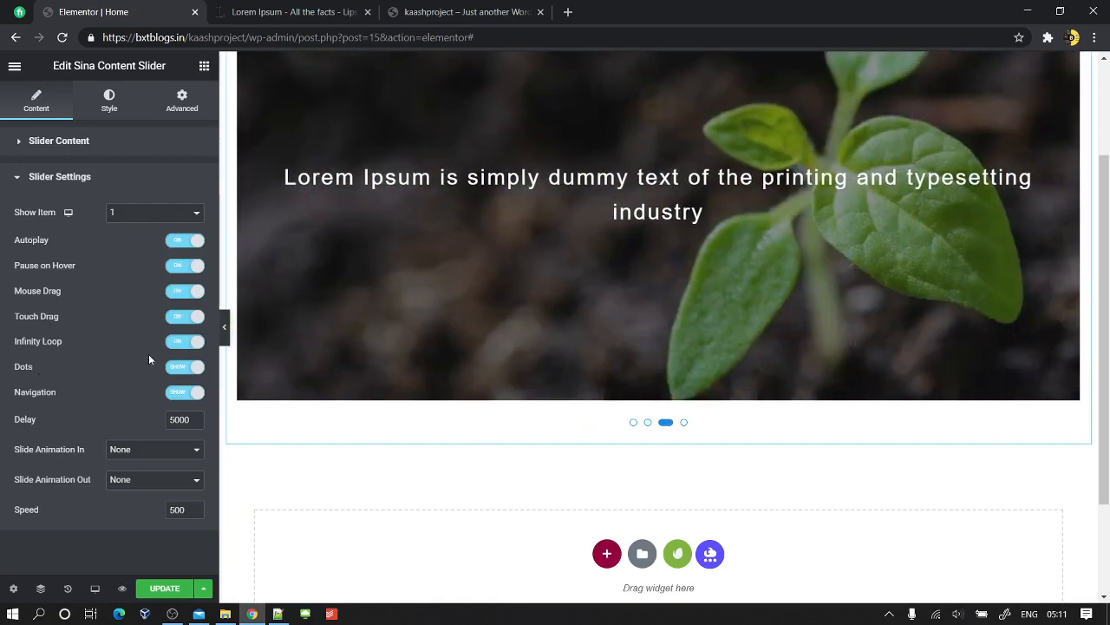
pyautogui.click(174, 372)
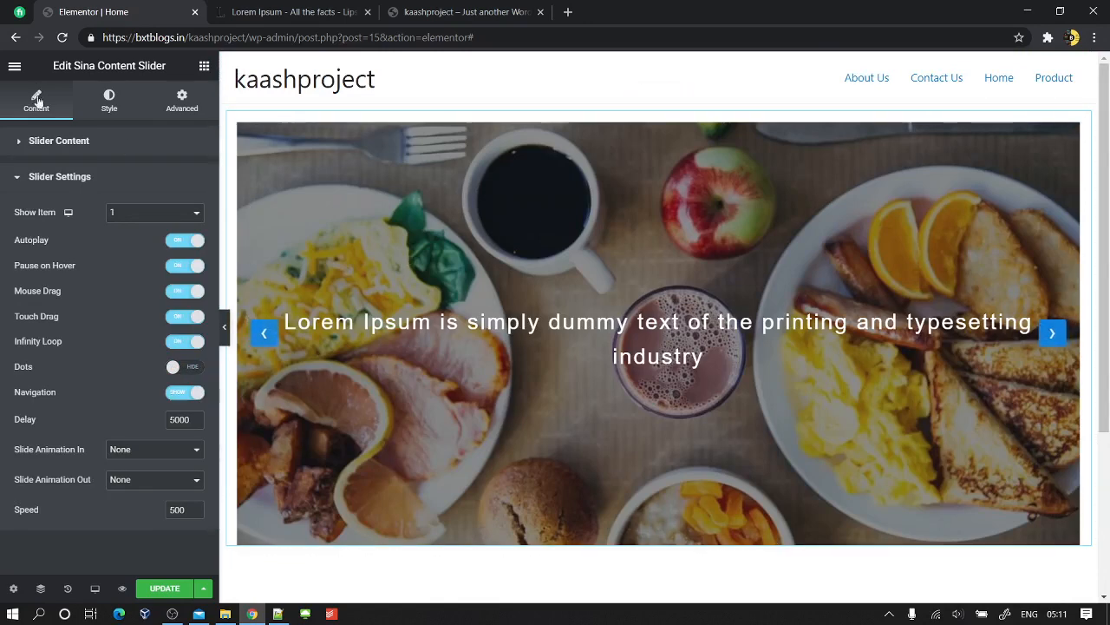
# - Set the slider widget's margin to -3 px on all four sides
pyautogui.click(180, 102)
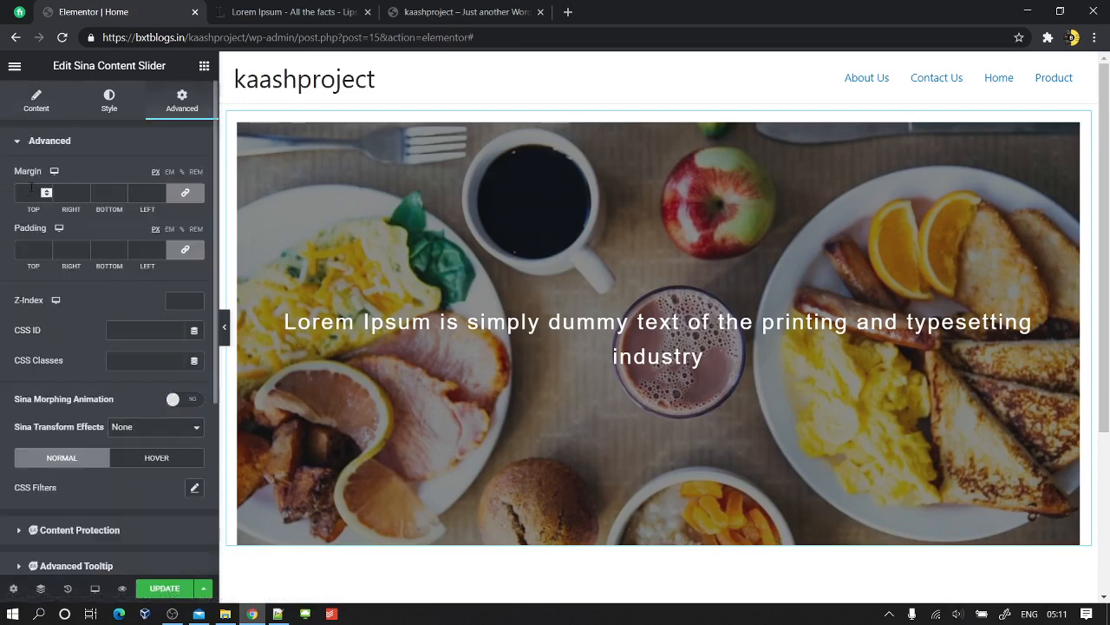
pyautogui.write('-5')
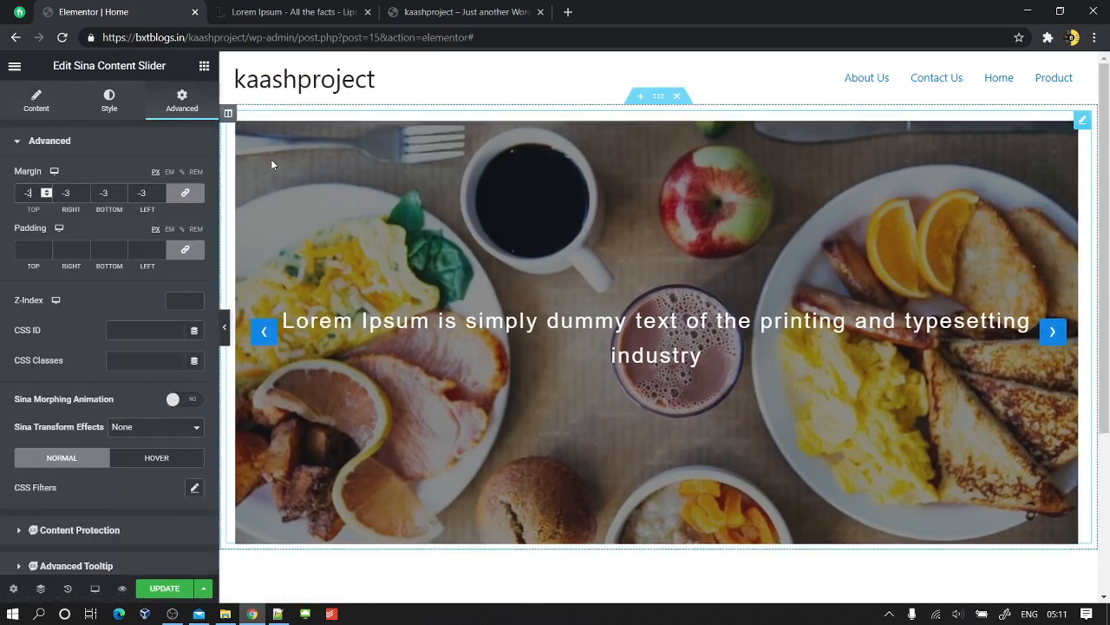
# - Set the content slider's margins to -25 px for left and right and 0 for top and bottom
pyautogui.press('Down')
pyautogui.press('Down')
pyautogui.press('Down')
pyautogui.press('Down')
pyautogui.press('Down')
pyautogui.press('Down')
pyautogui.press('Down')
pyautogui.press('Down')
pyautogui.press('Down')
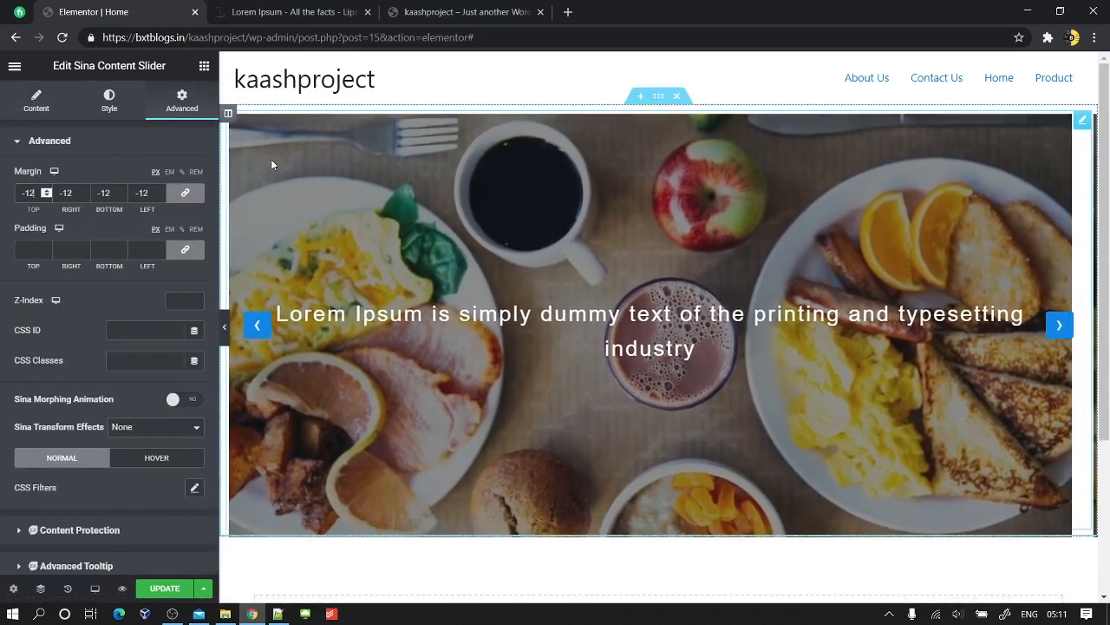
pyautogui.press('Down')
pyautogui.press('Down')
pyautogui.press('Down')
pyautogui.press('Down')
pyautogui.press('Down')
pyautogui.press('Down')
pyautogui.press('Down')
pyautogui.press('Down')
pyautogui.press('Down')
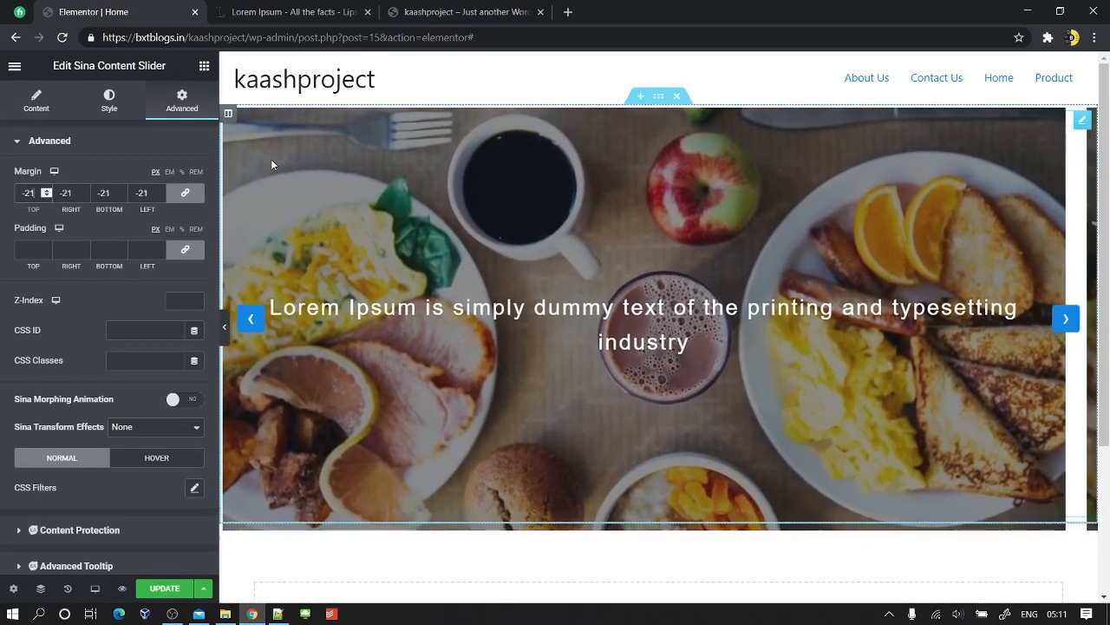
pyautogui.press('Down')
pyautogui.press('Down')
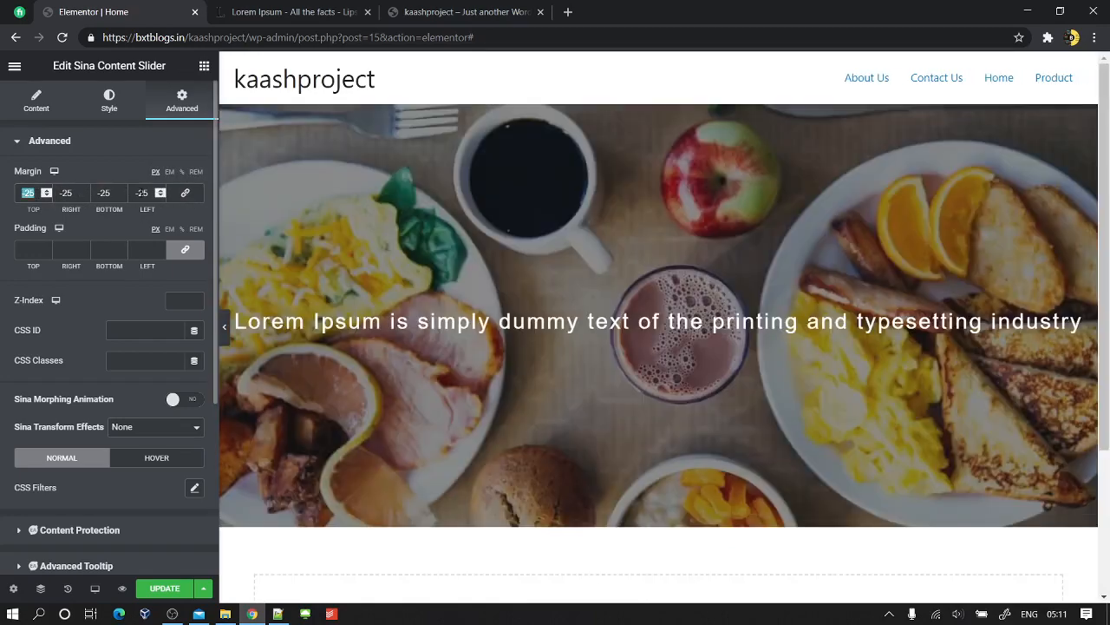
pyautogui.write('0')
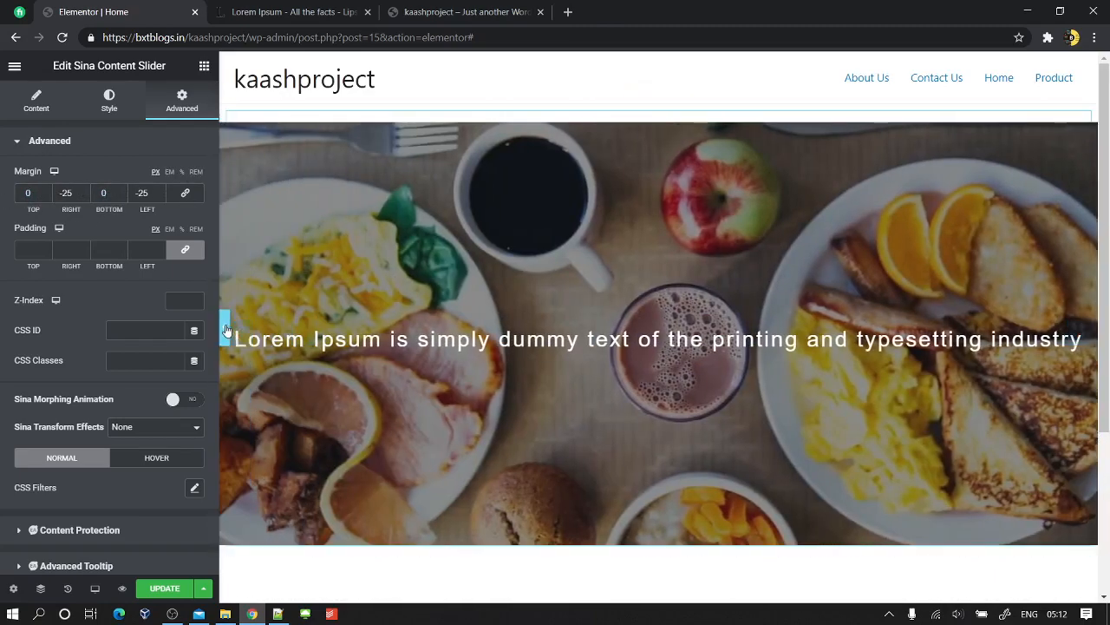
# - Preview the page at full width and flip through the content slider's slides
pyautogui.click(224, 326)
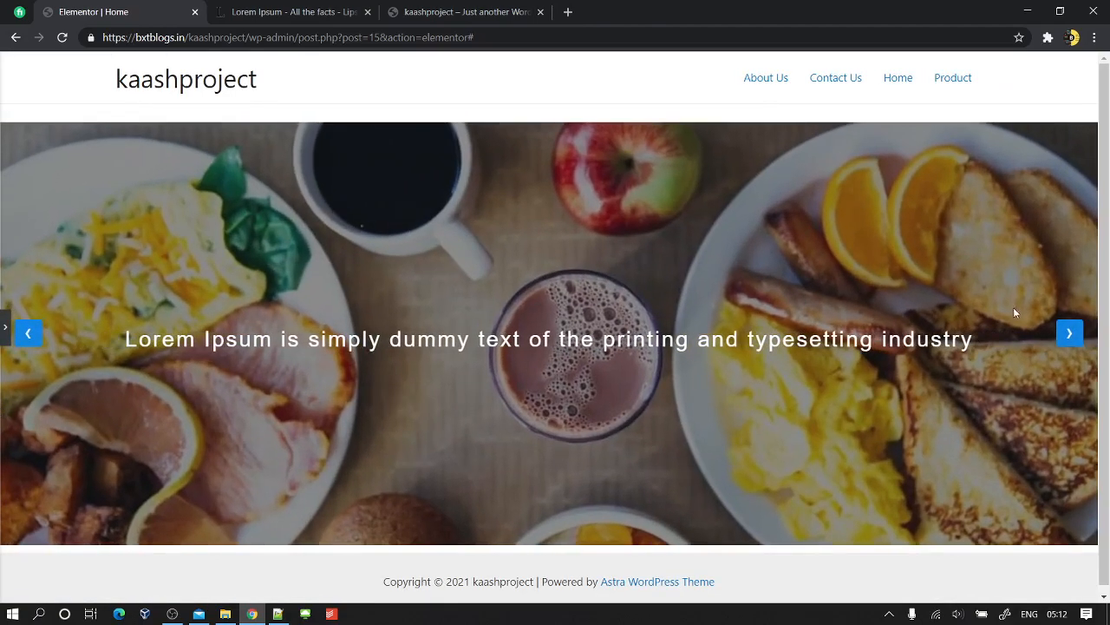
pyautogui.click(1078, 340)
pyautogui.click(1078, 340)
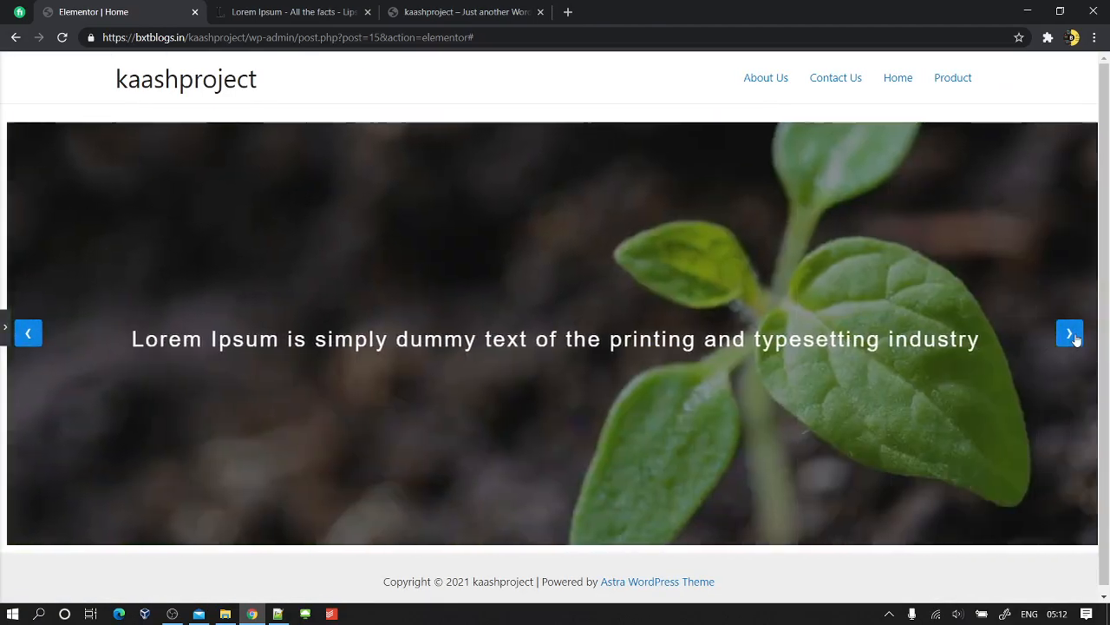
pyautogui.click(1078, 339)
pyautogui.click(1076, 339)
pyautogui.click(1076, 339)
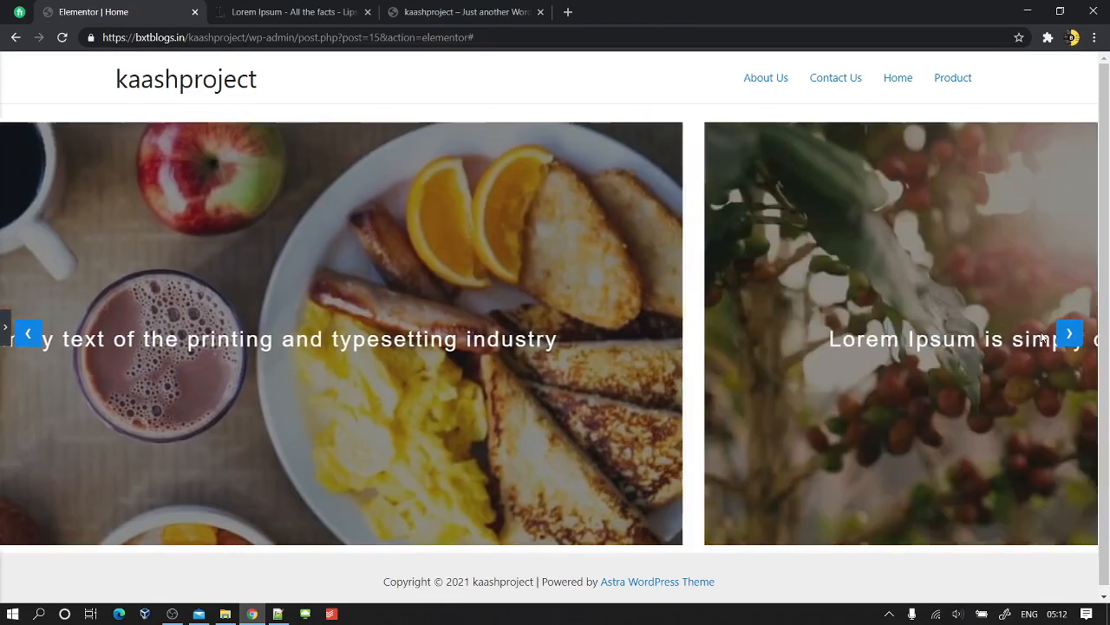
pyautogui.click(3, 337)
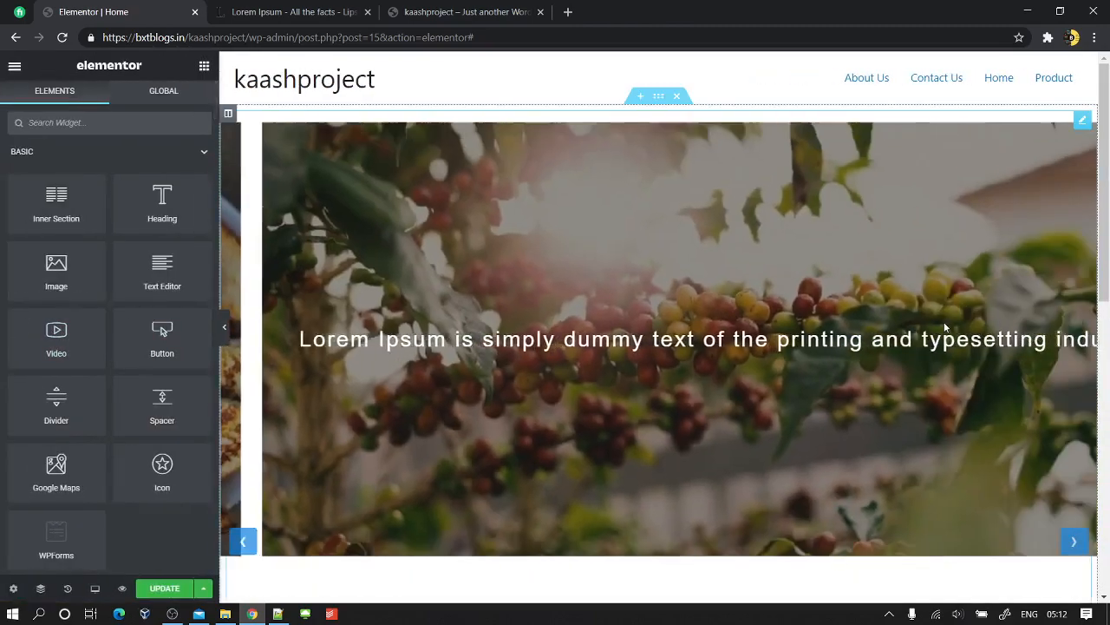
# - Open the Features & Benefit category of free blocks in the Envato template library for the empty section below the slider
pyautogui.scroll(-3, 707, 264)
pyautogui.scroll(3, 642, 295)
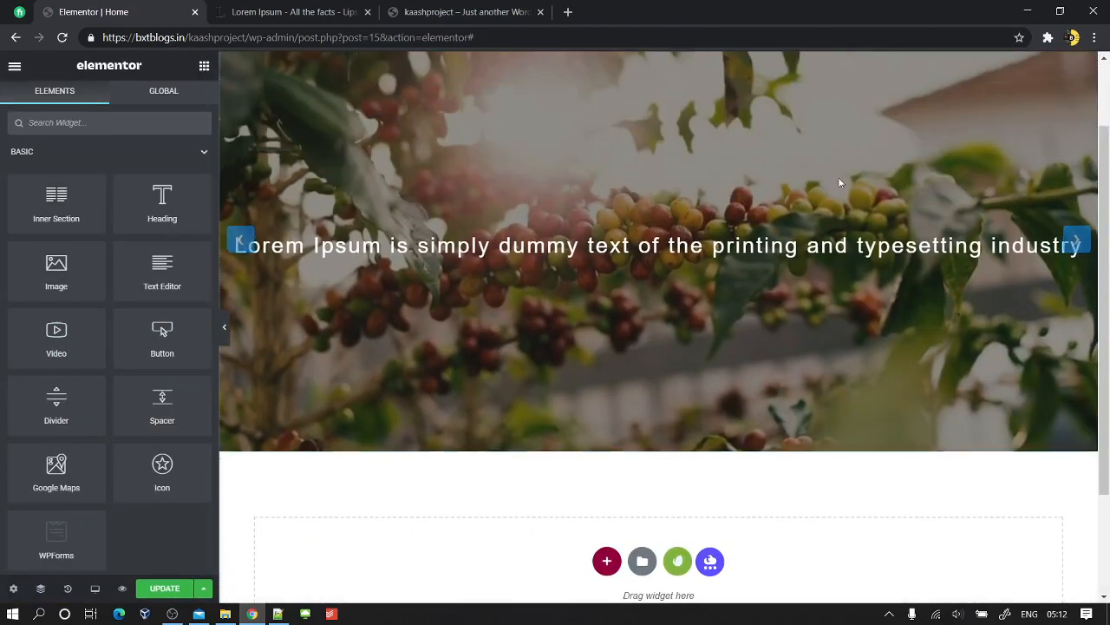
pyautogui.scroll(-3, 593, 287)
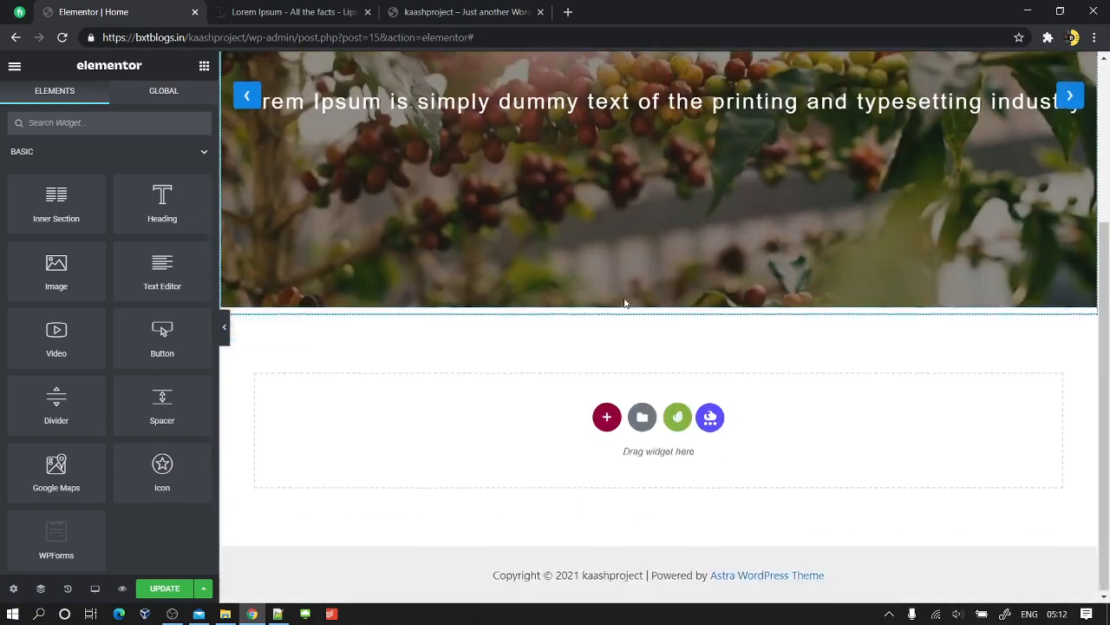
pyautogui.click(678, 420)
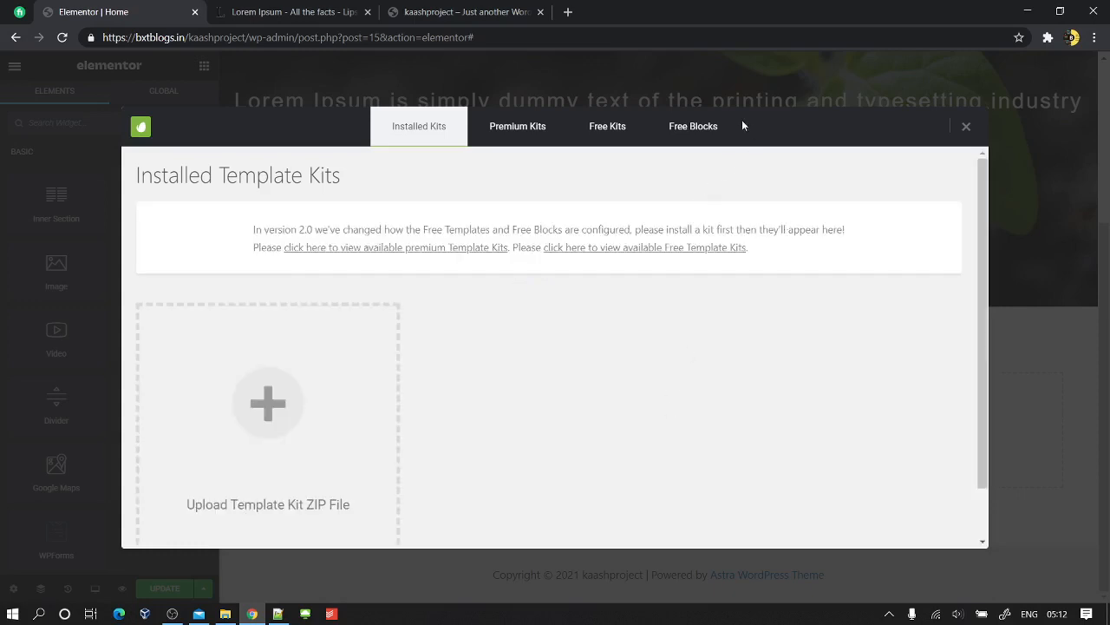
pyautogui.click(699, 121)
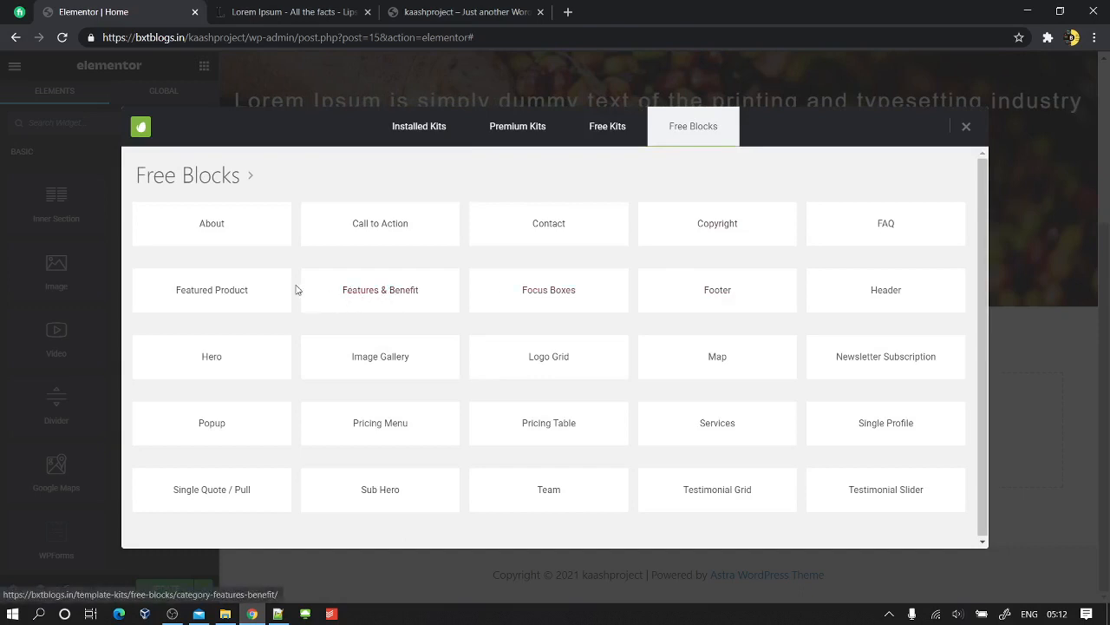
pyautogui.click(366, 298)
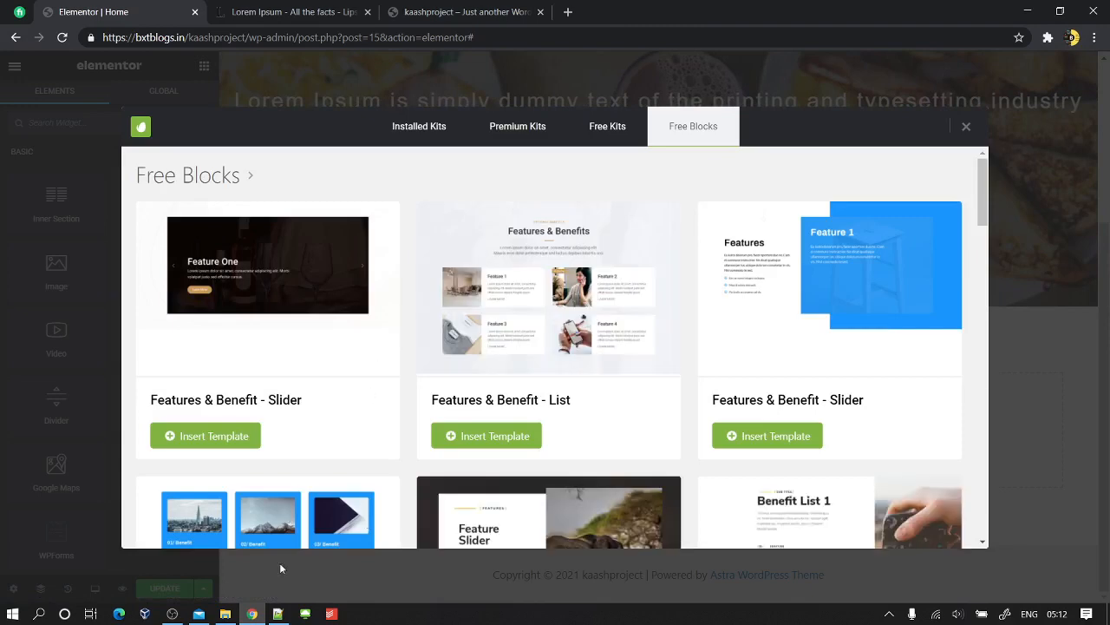
# - Browse the feature blocks and insert the Features & Benefit - List template that shows four features with photos
pyautogui.scroll(-5, 471, 381)
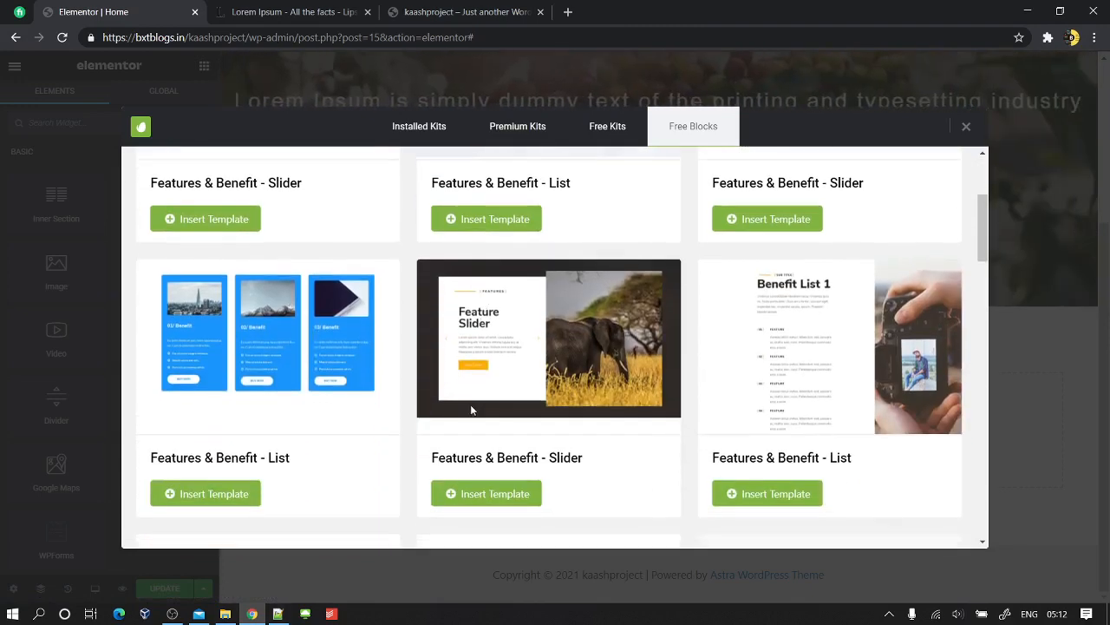
pyautogui.scroll(-5, 467, 408)
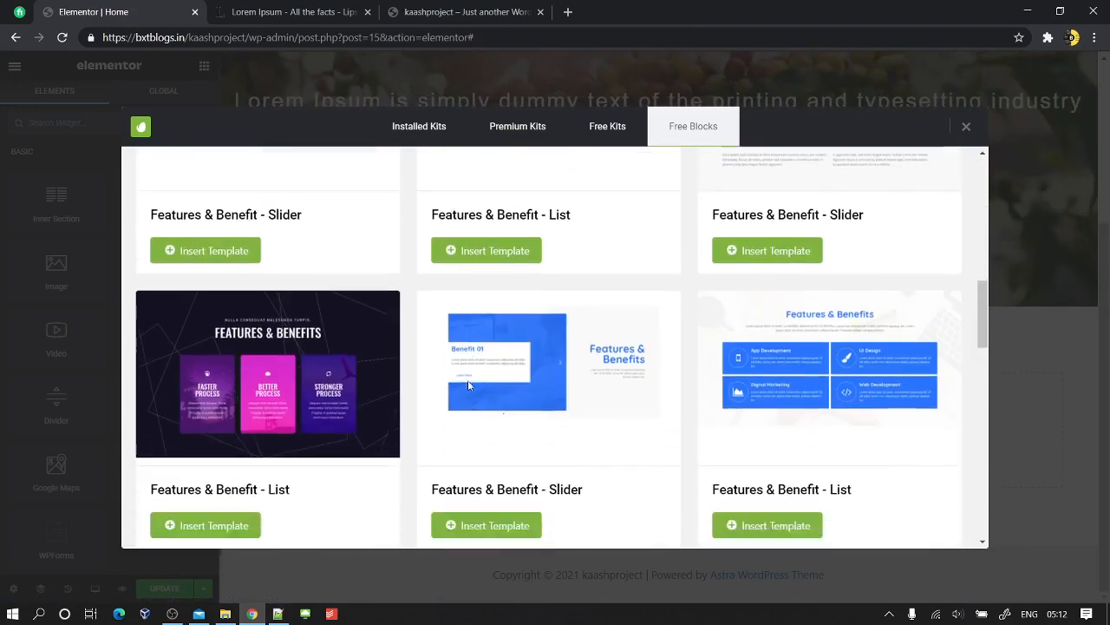
pyautogui.scroll(-3, 469, 382)
pyautogui.scroll(5, 468, 382)
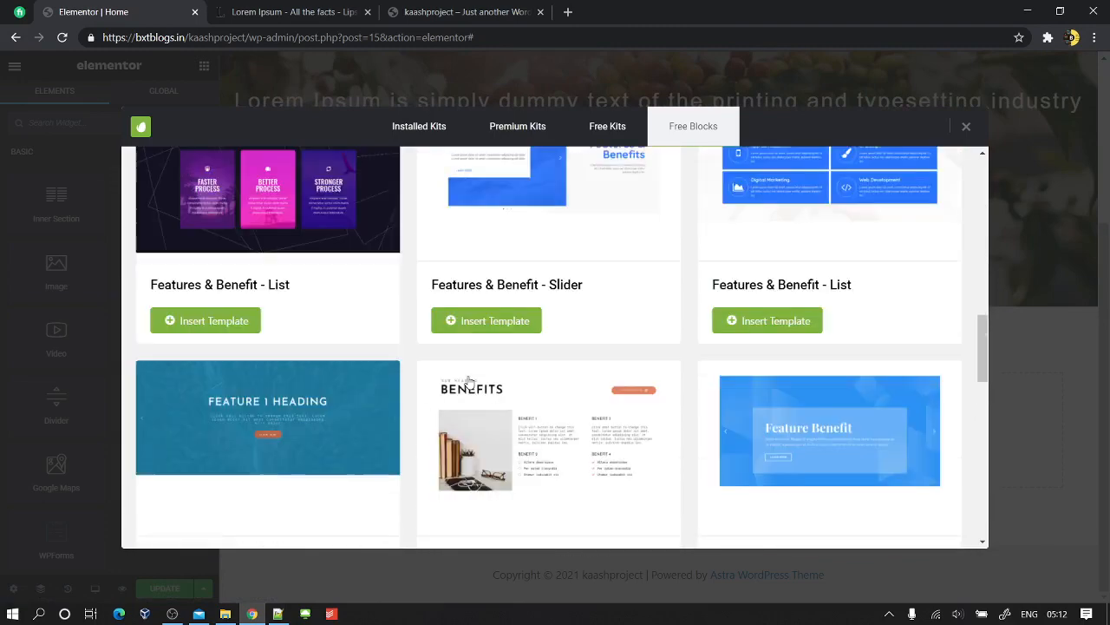
pyautogui.scroll(2, 505, 309)
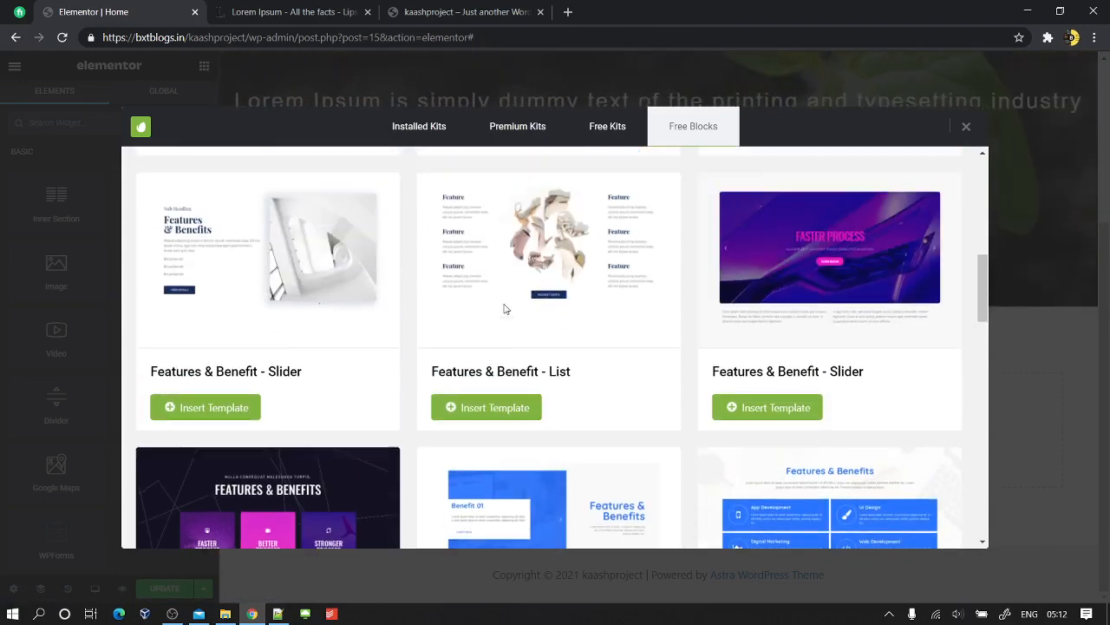
pyautogui.scroll(7, 486, 299)
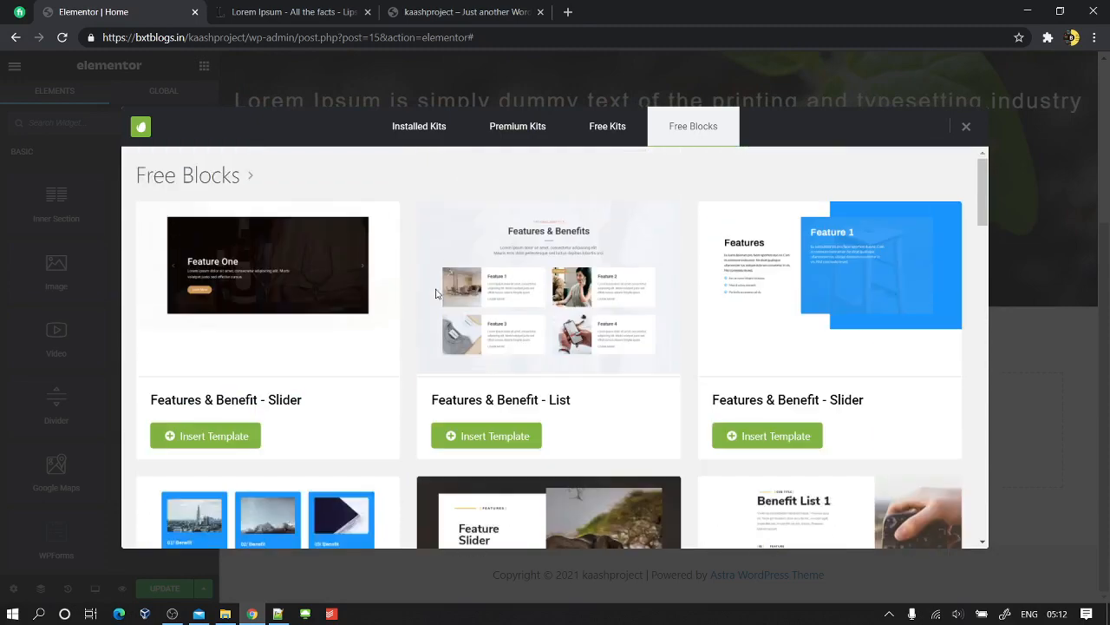
pyautogui.scroll(-5, 439, 295)
pyautogui.scroll(5, 439, 295)
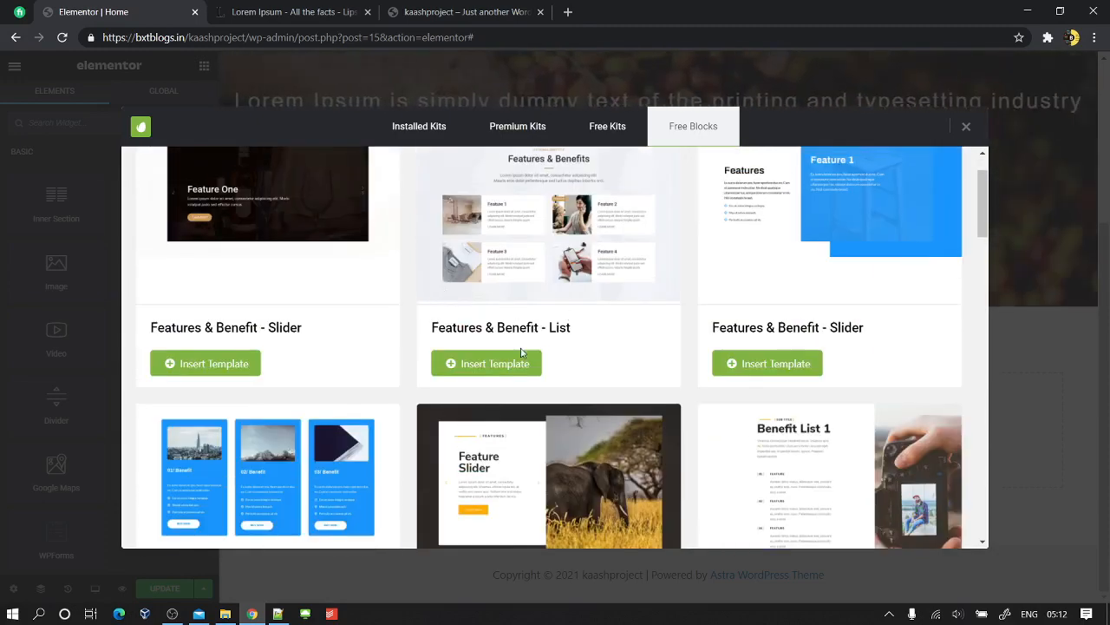
pyautogui.click(508, 365)
pyautogui.scroll(1, 520, 351)
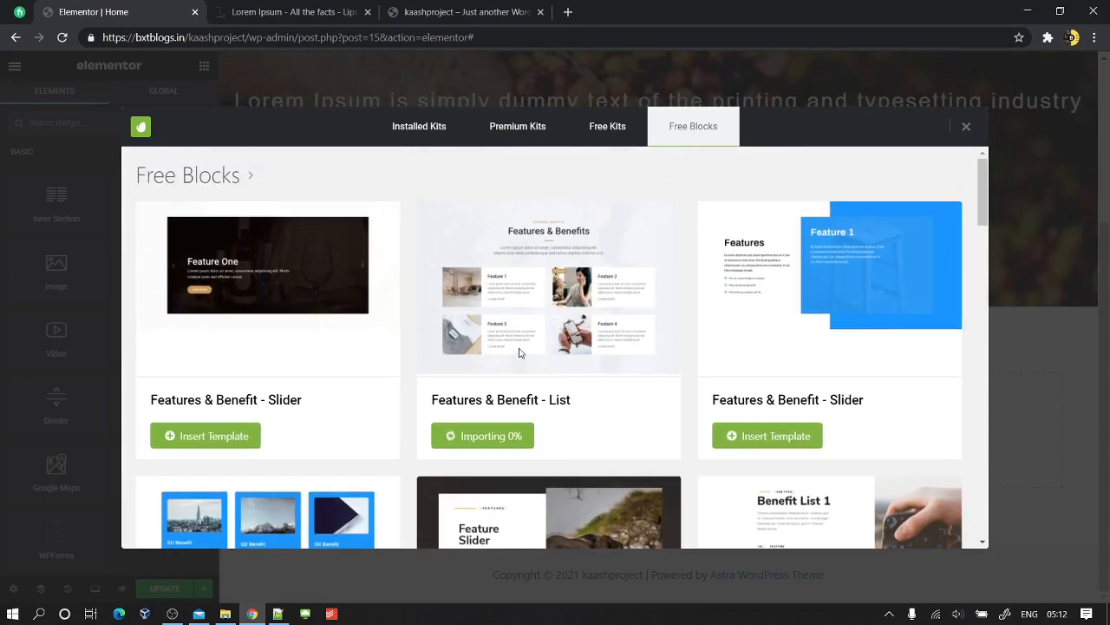
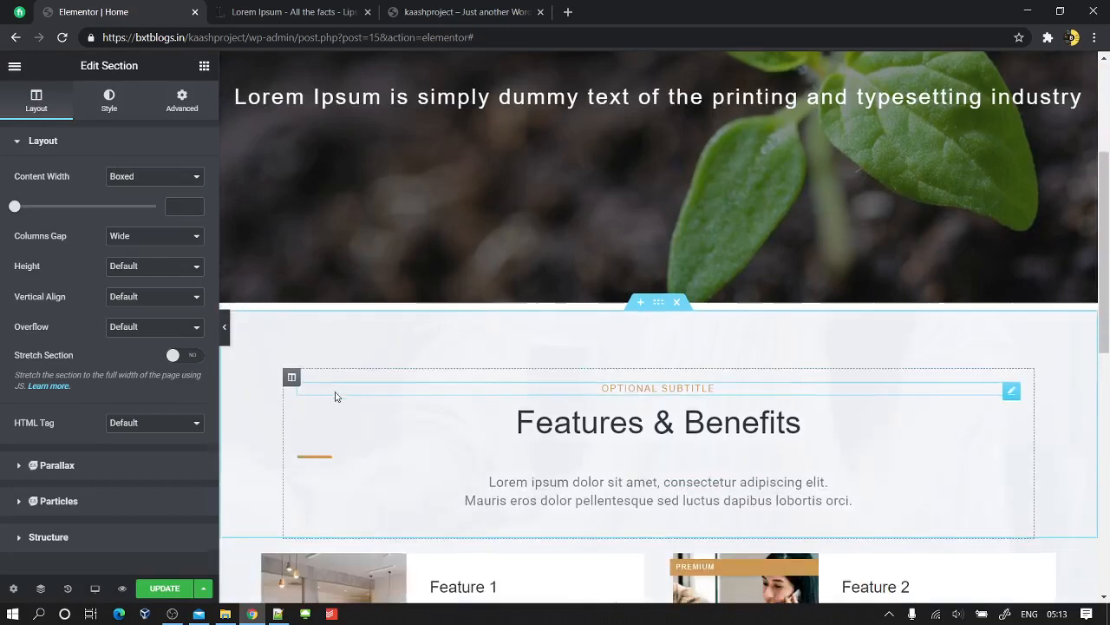
# - Review the inserted Features & Benefits section, including at full page width, together with the slider above it
pyautogui.scroll(-6, 294, 352)
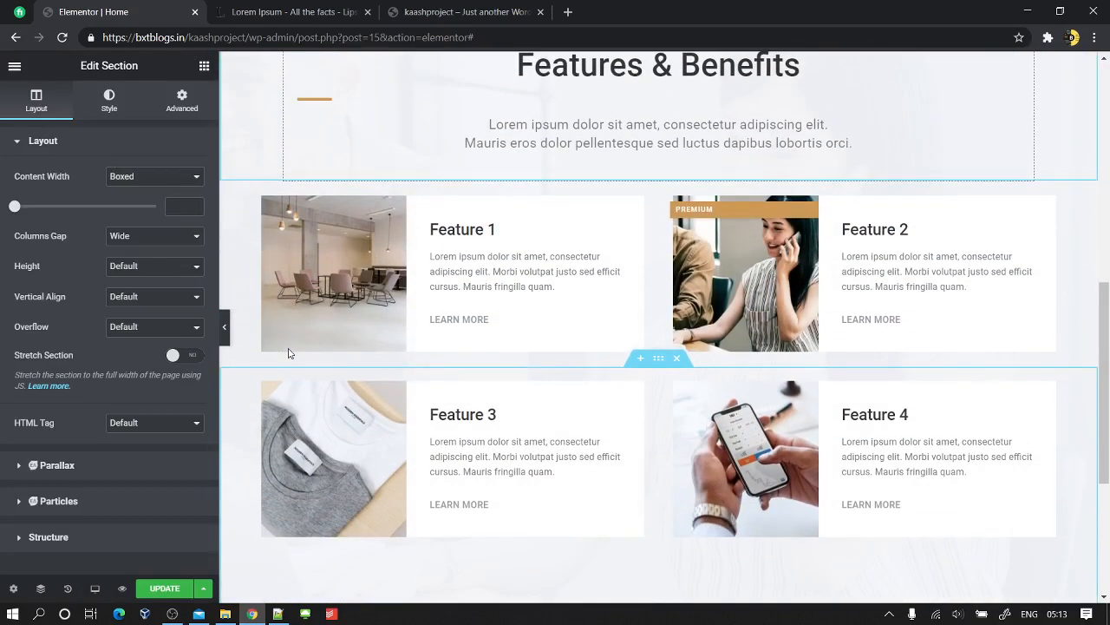
pyautogui.click(225, 327)
pyautogui.scroll(3, 252, 353)
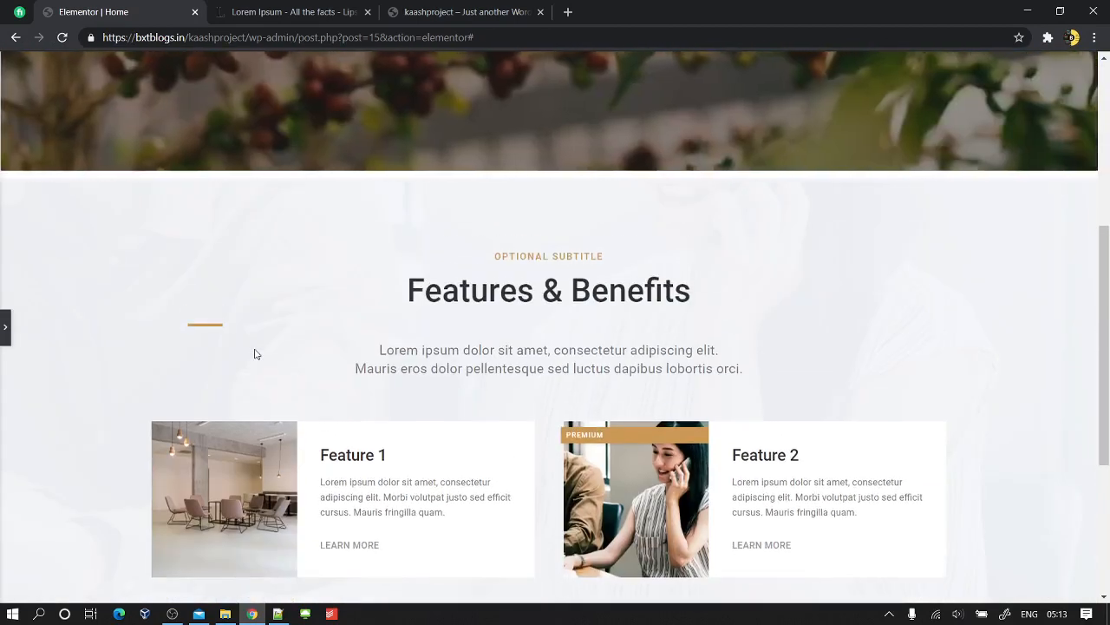
pyautogui.click(6, 327)
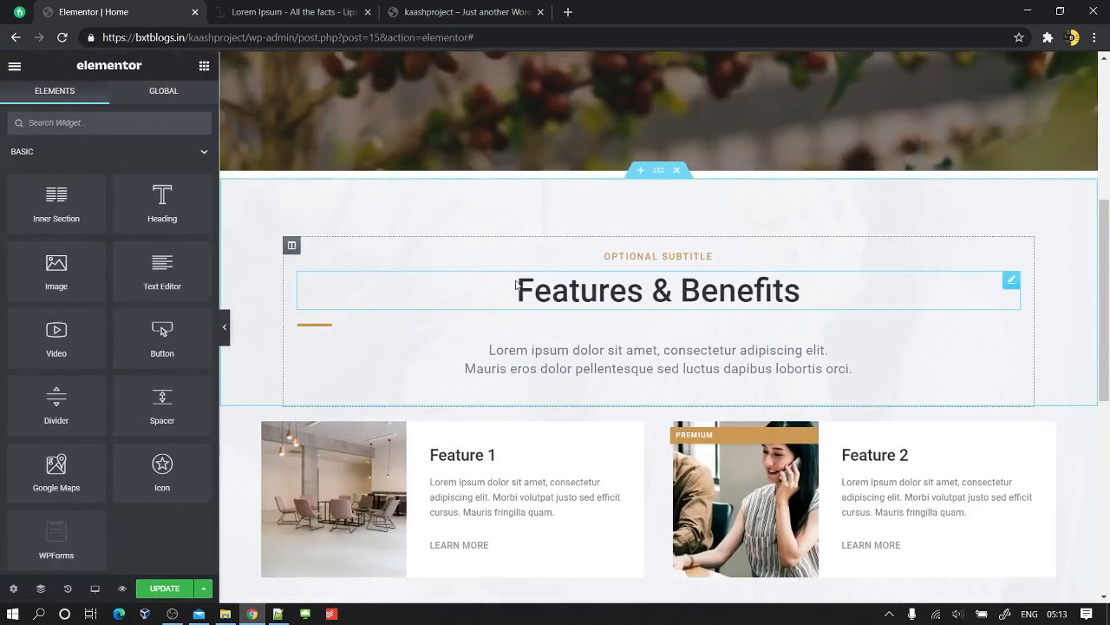
pyautogui.scroll(1, 523, 310)
pyautogui.scroll(1, 530, 310)
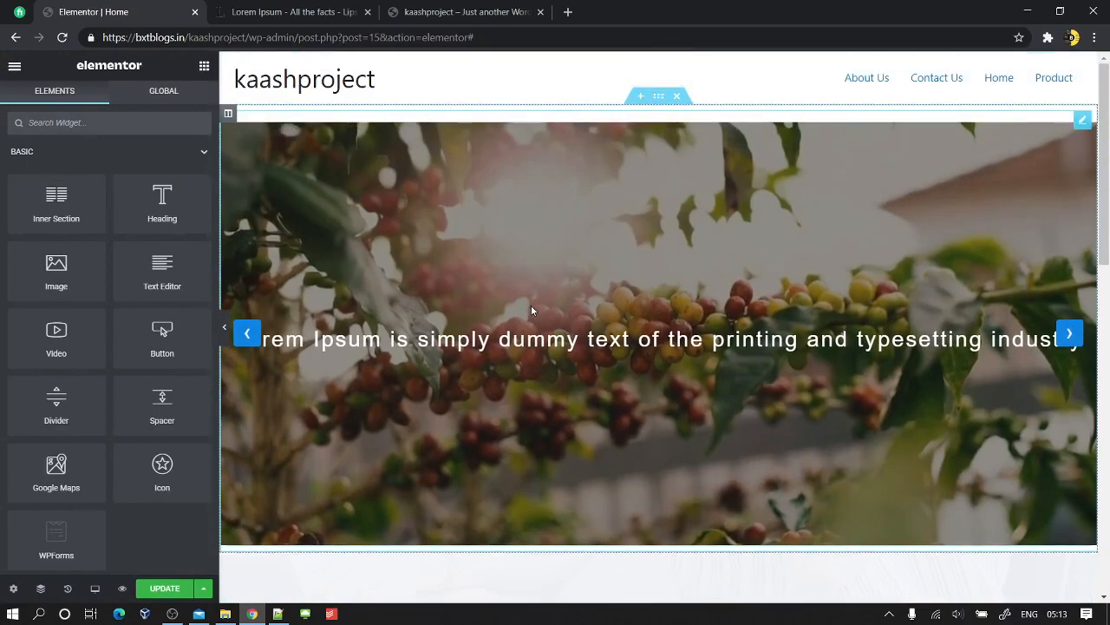
# - Insert the free block Newsletter Subscription (with Form) into the empty section below the features
pyautogui.scroll(-3, 534, 312)
pyautogui.scroll(-5, 532, 312)
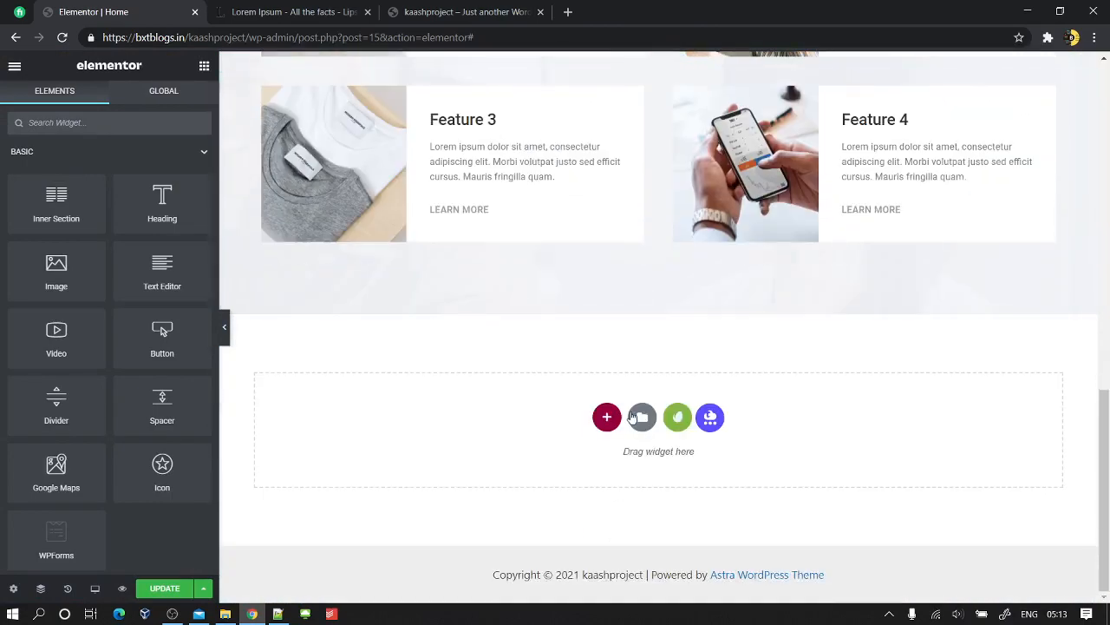
pyautogui.click(681, 425)
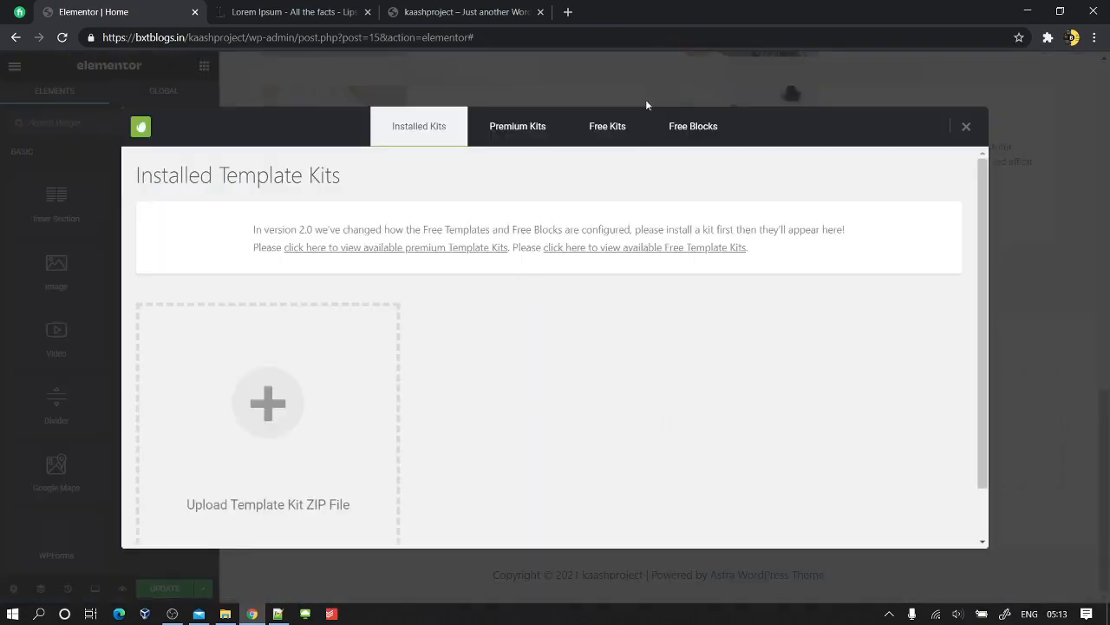
pyautogui.click(692, 130)
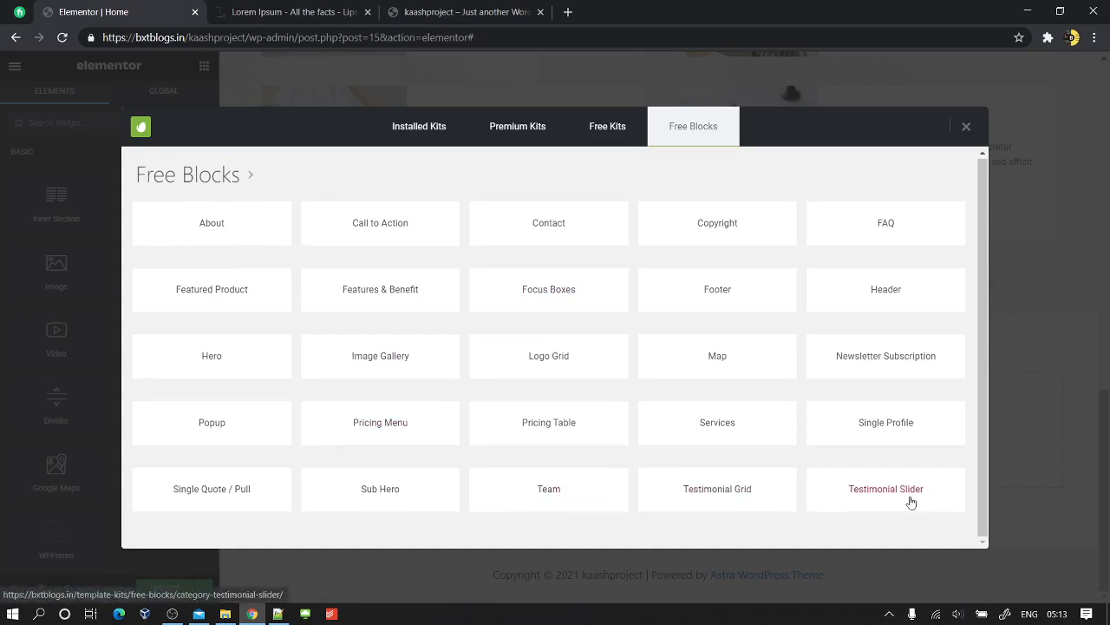
pyautogui.click(900, 357)
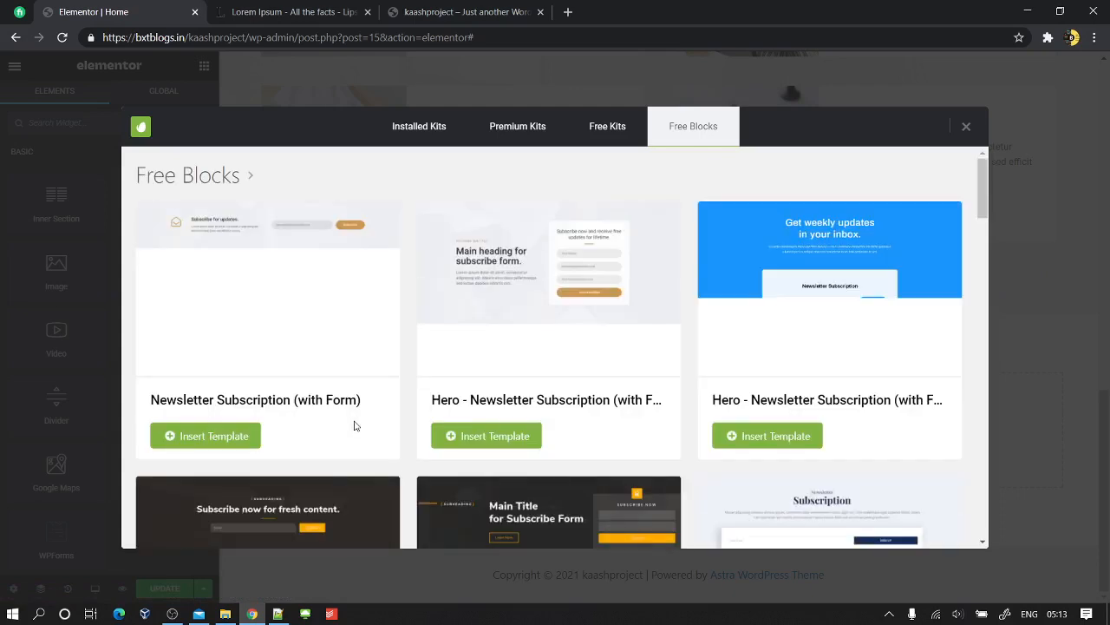
pyautogui.click(219, 436)
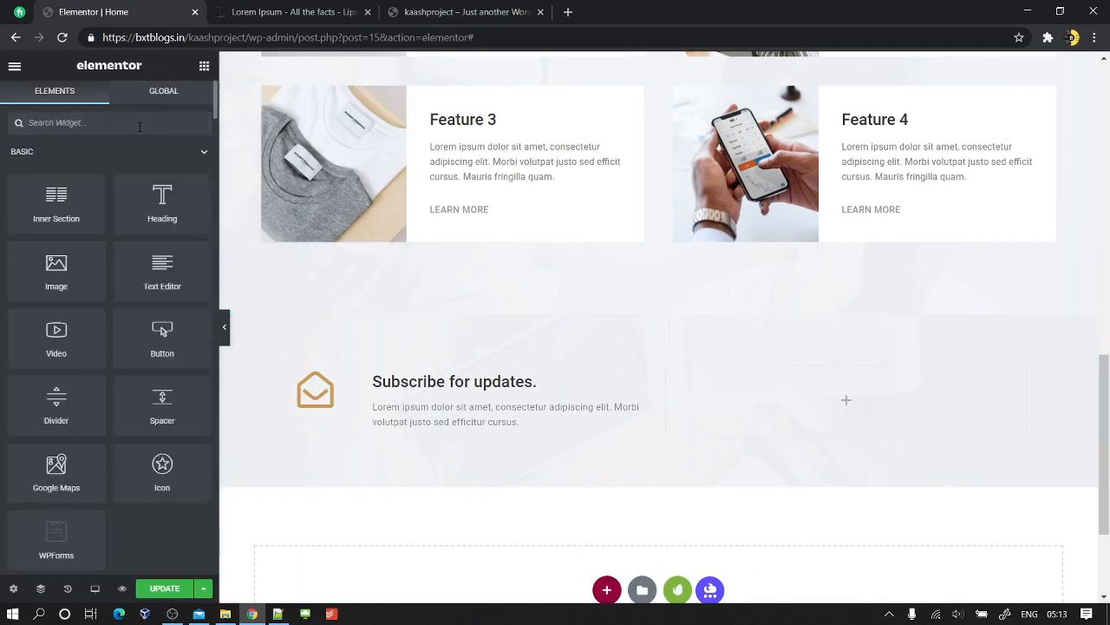
# - Try placing the WPForms widget in the empty column beside the "Subscribe for updates." text, and delete it
pyautogui.write('wp')
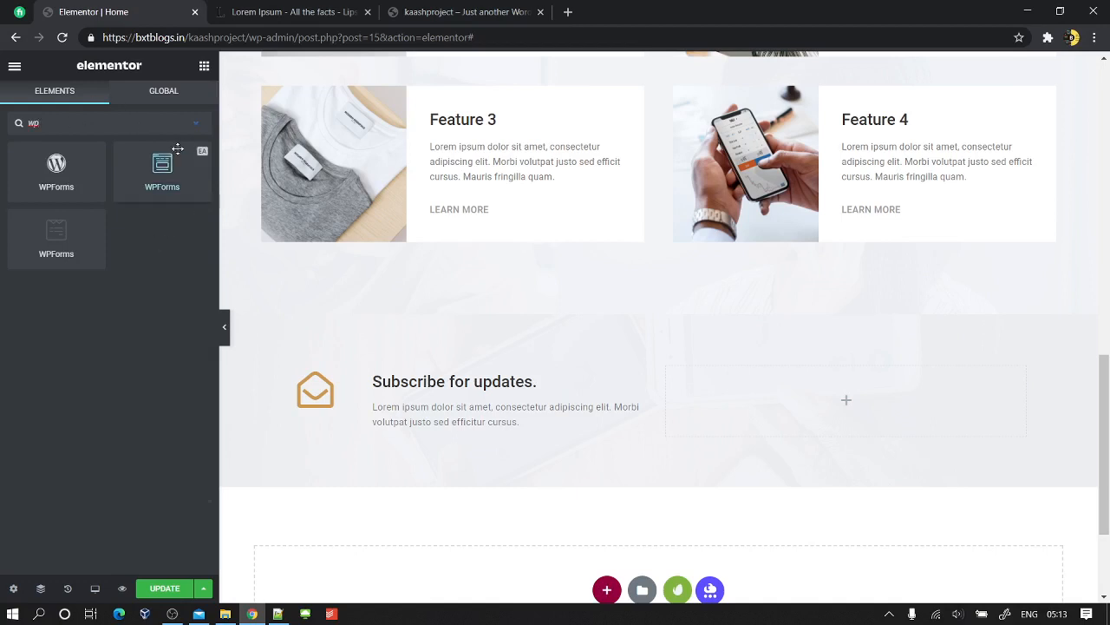
pyautogui.moveTo(177, 150); pyautogui.dragTo(833, 395)
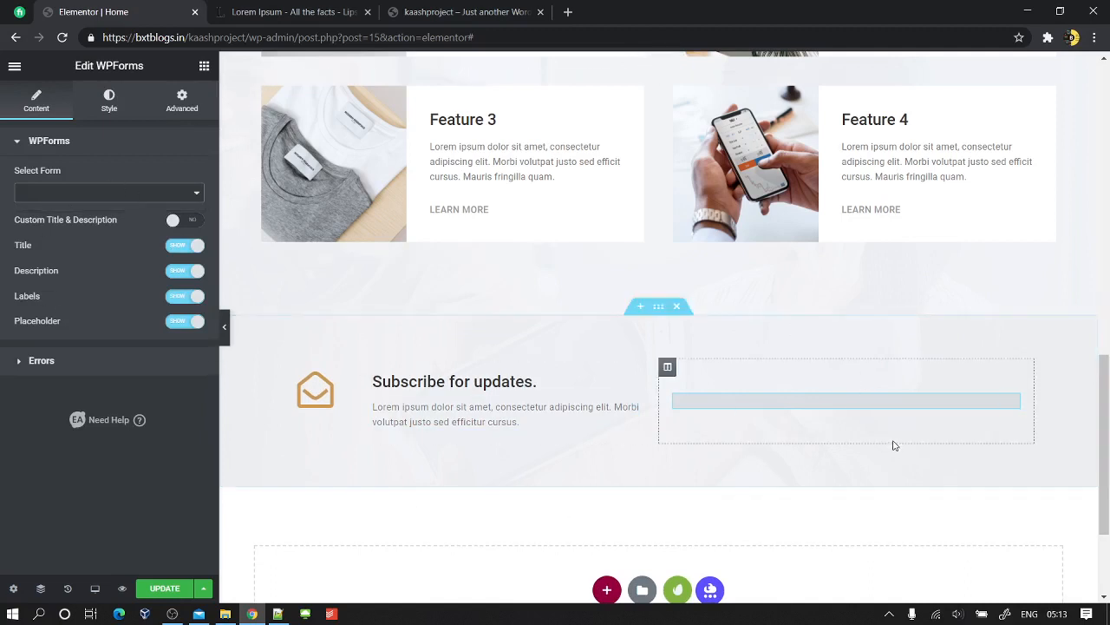
pyautogui.rightClick(817, 403)
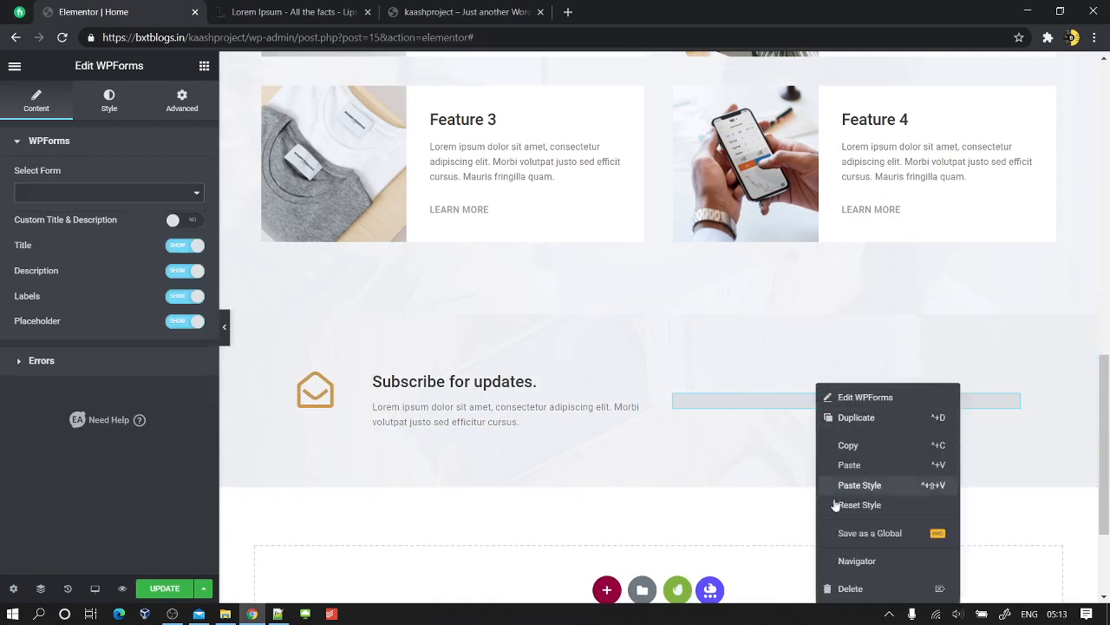
pyautogui.click(850, 589)
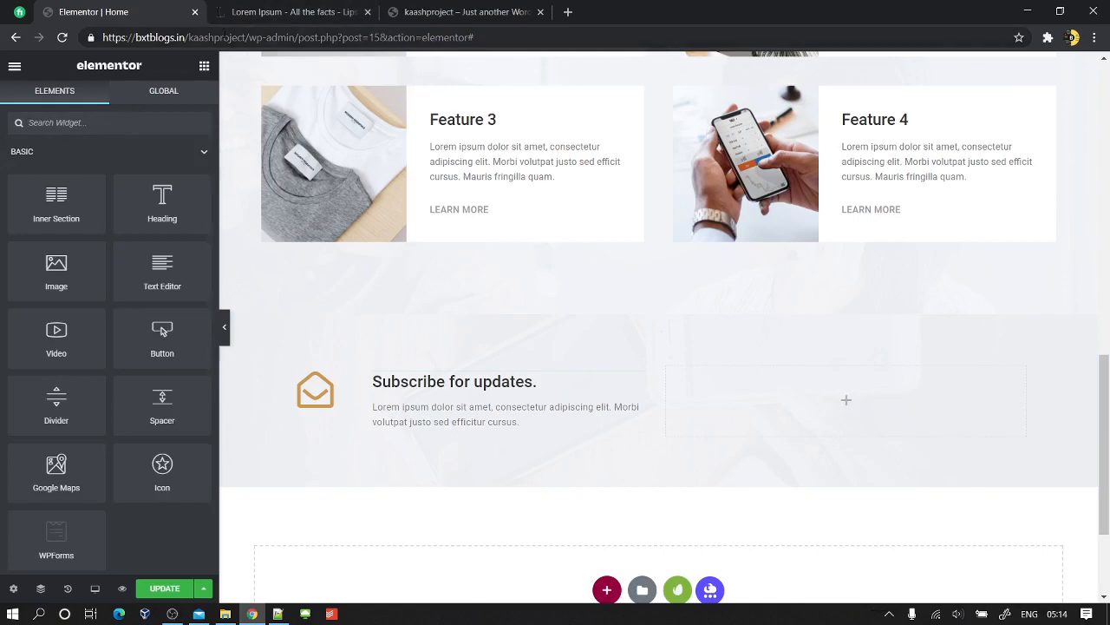
pyautogui.moveTo(247, 37); pyautogui.dragTo(102, 37)
pyautogui.hotkey('ctrl', 'c')
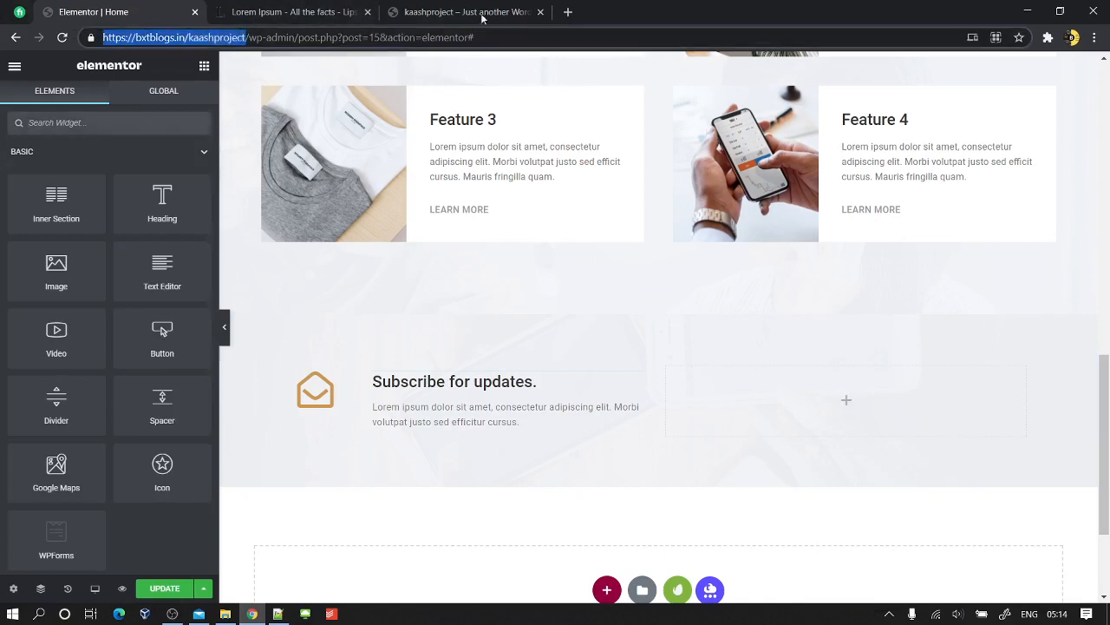
pyautogui.click(568, 13)
pyautogui.hotkey('ctrl', 'v')
pyautogui.moveTo(627, 6); pyautogui.dragTo(96, 7)
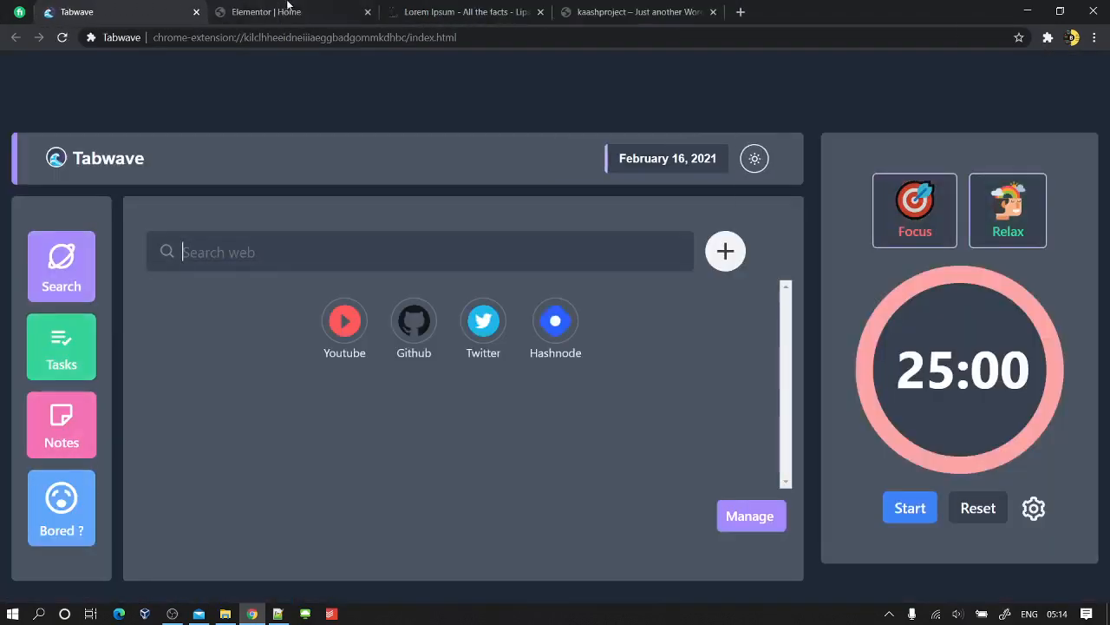
# - Update the home page in Elementor to save its current sections
pyautogui.click(269, 11)
pyautogui.click(169, 588)
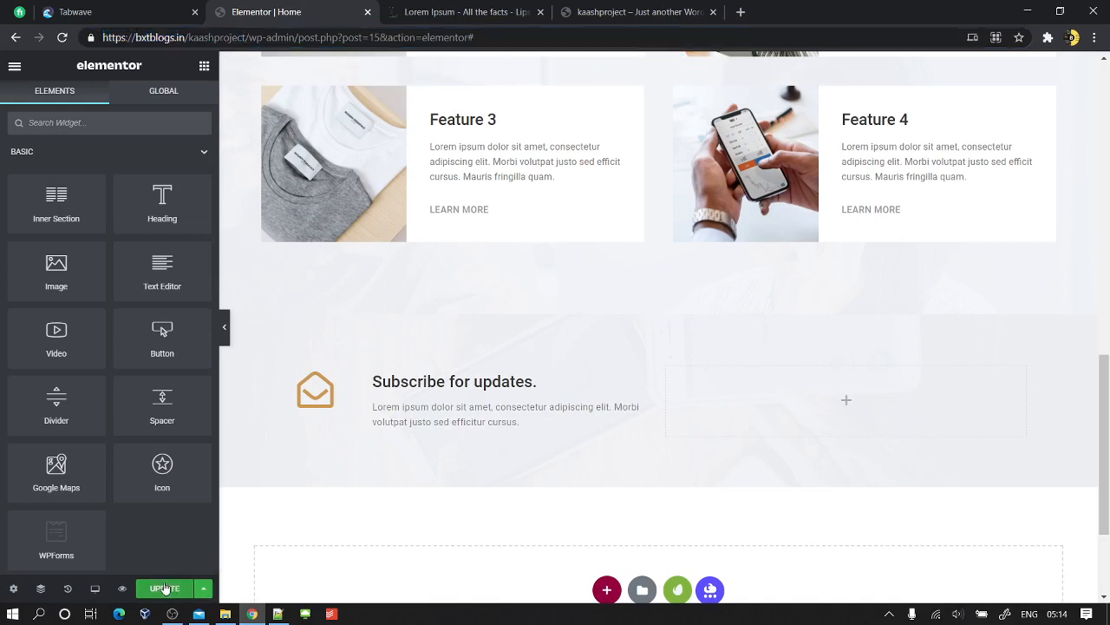
pyautogui.scroll(2, 584, 424)
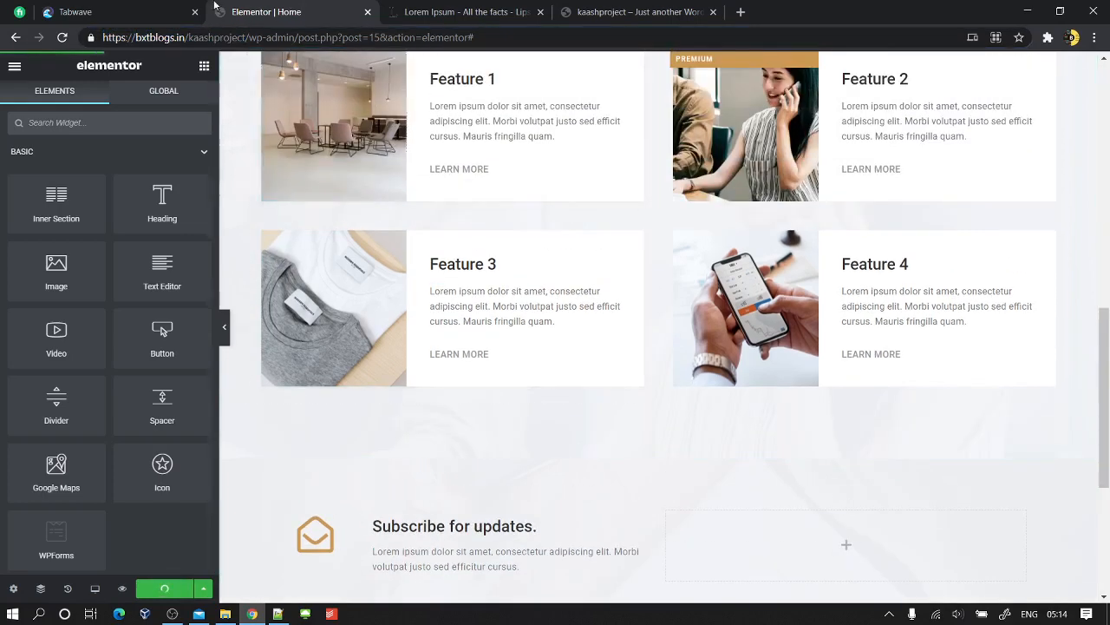
pyautogui.click(109, 6)
pyautogui.click(215, 11)
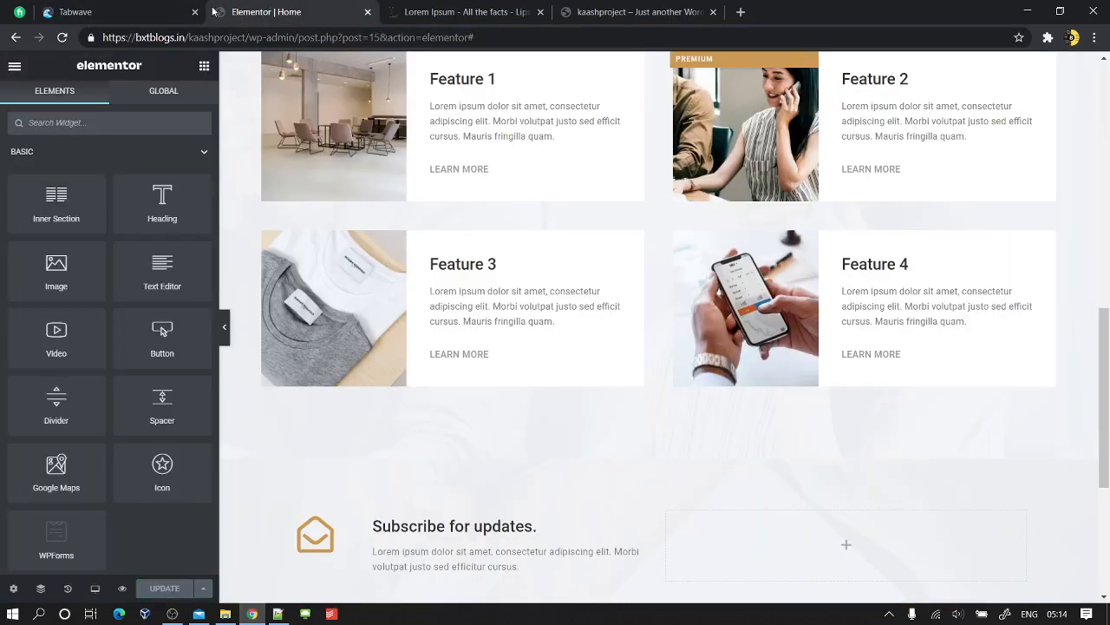
pyautogui.click(180, 7)
pyautogui.click(196, 38)
pyautogui.hotkey('ctrl', 'v')
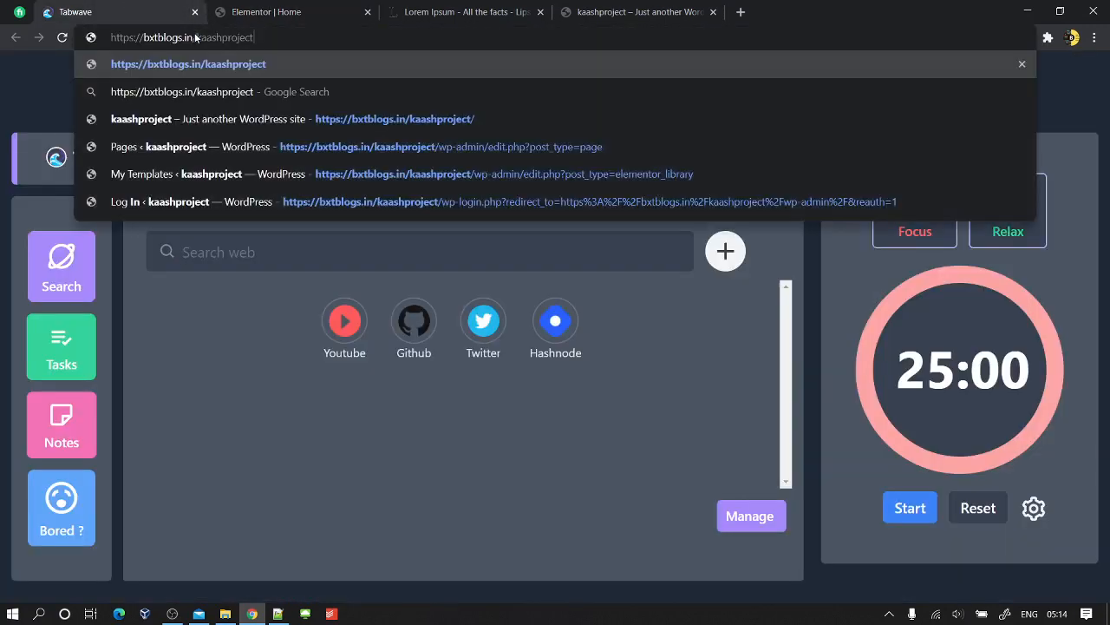
pyautogui.press('Return')
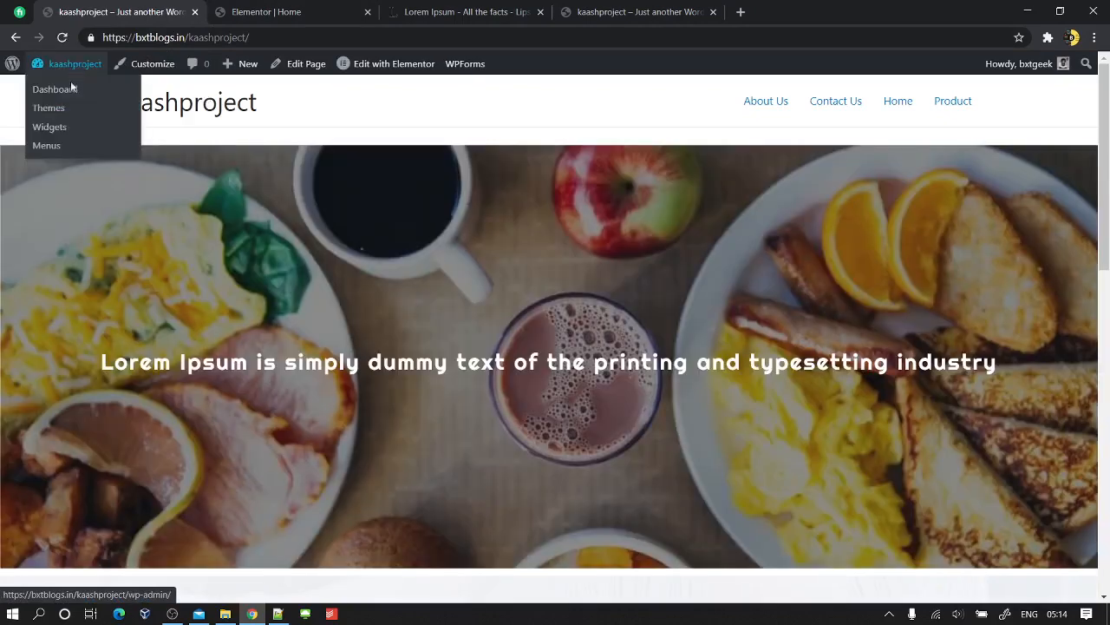
pyautogui.click(72, 89)
pyautogui.scroll(-5, 282, 272)
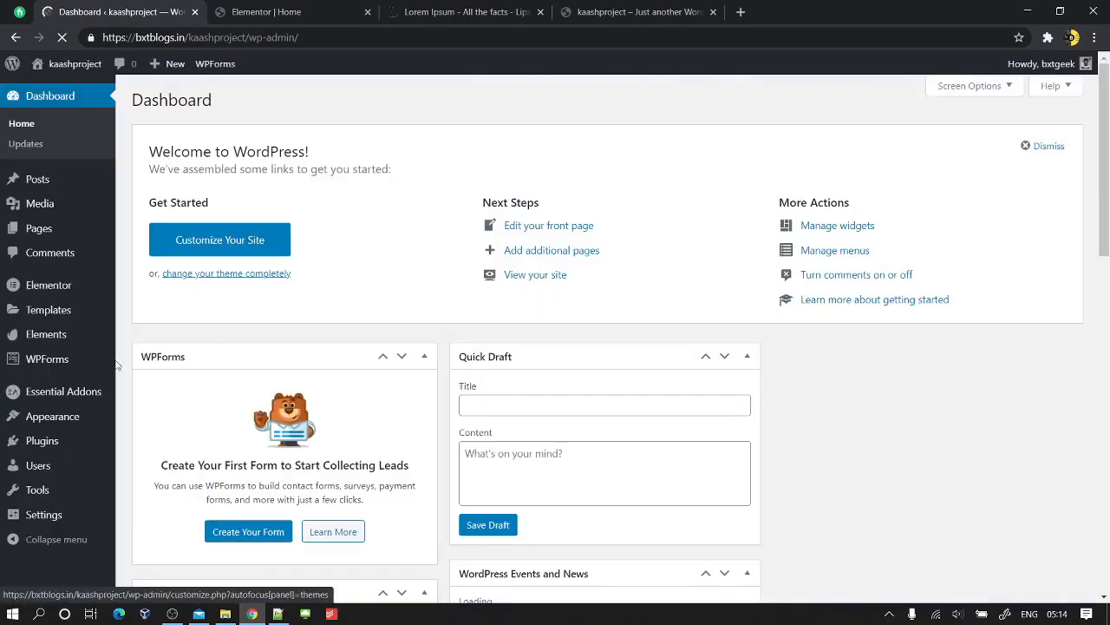
# - Create a new WPForms form from the Newsletter Signup Form template and dismiss the marketing reminder
pyautogui.moveTo(58, 372)
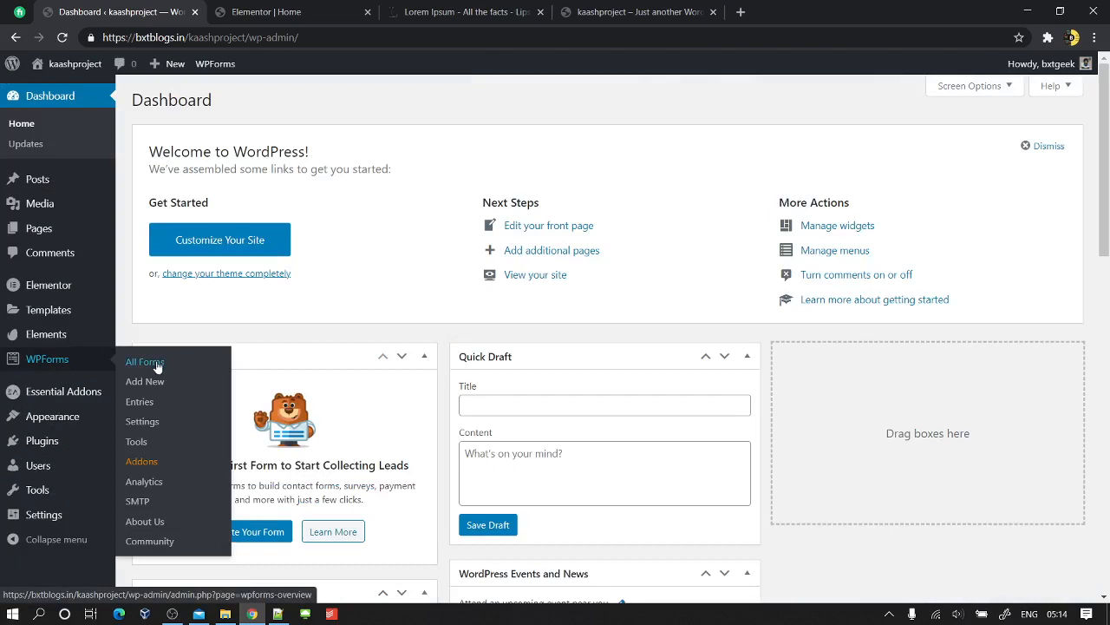
pyautogui.click(150, 387)
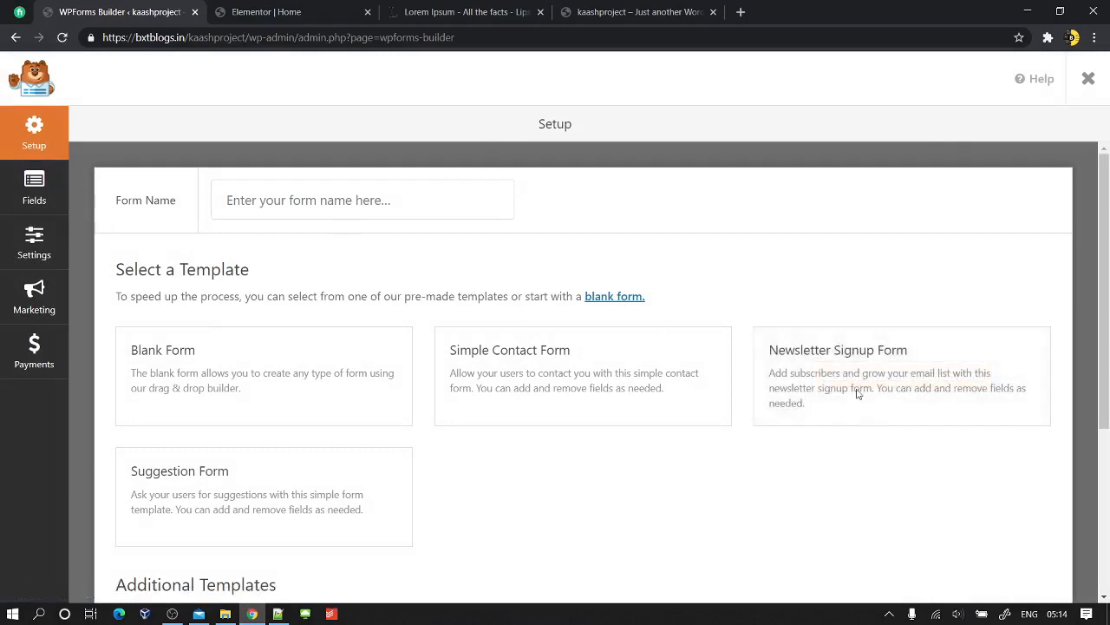
pyautogui.click(798, 377)
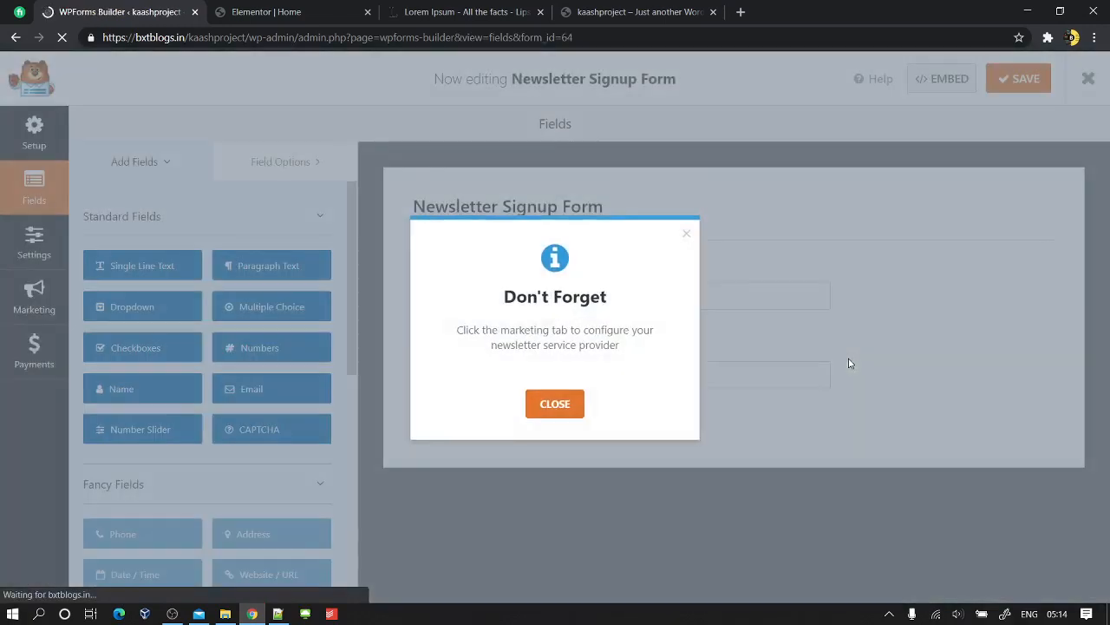
pyautogui.click(553, 395)
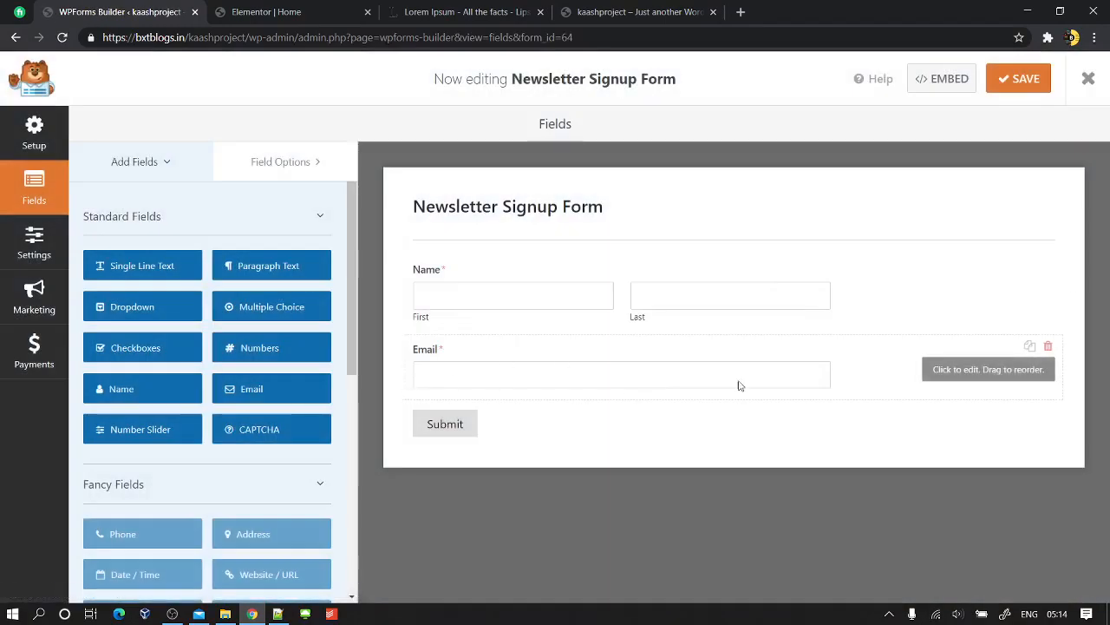
# - Delete the Name field from the Newsletter Signup Form, keeping only Email, and save the form
pyautogui.click(309, 8)
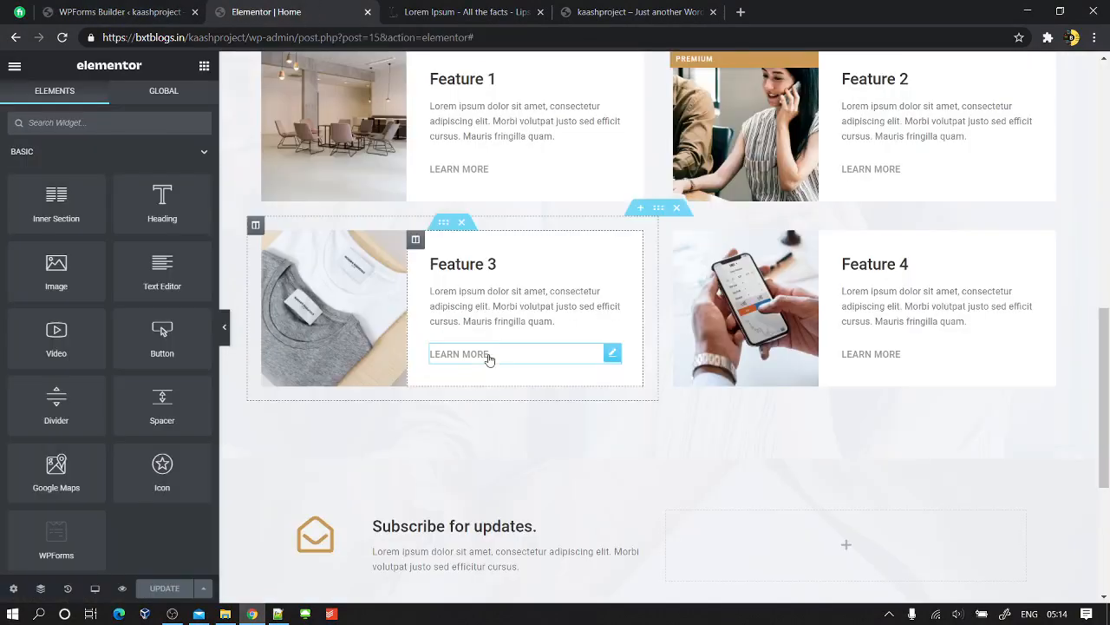
pyautogui.scroll(-3, 489, 359)
pyautogui.click(123, 9)
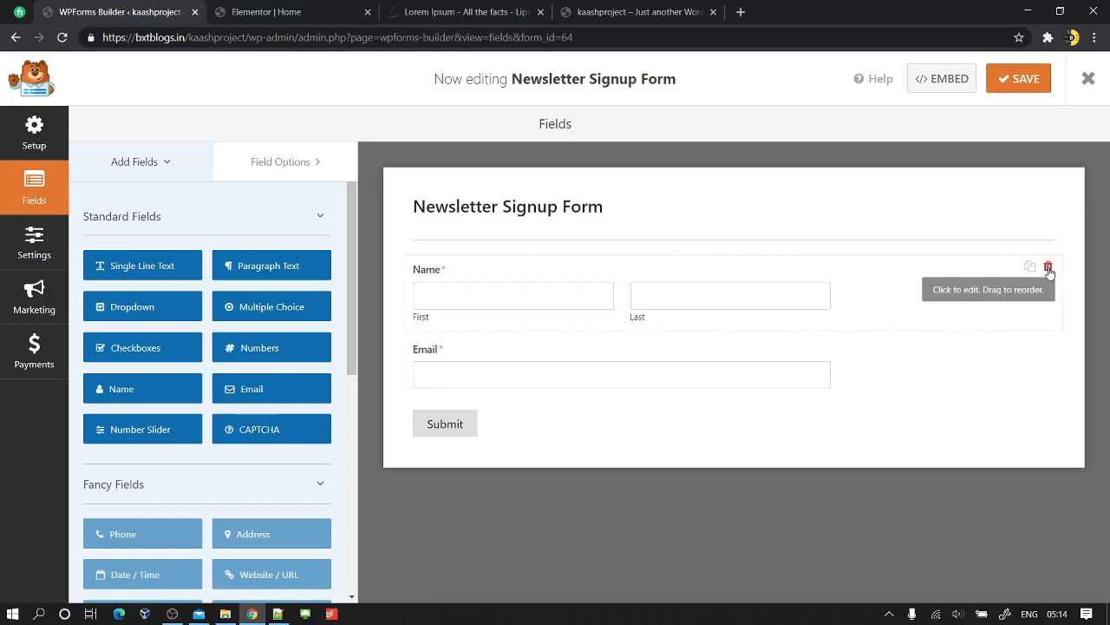
pyautogui.click(1049, 270)
pyautogui.click(503, 371)
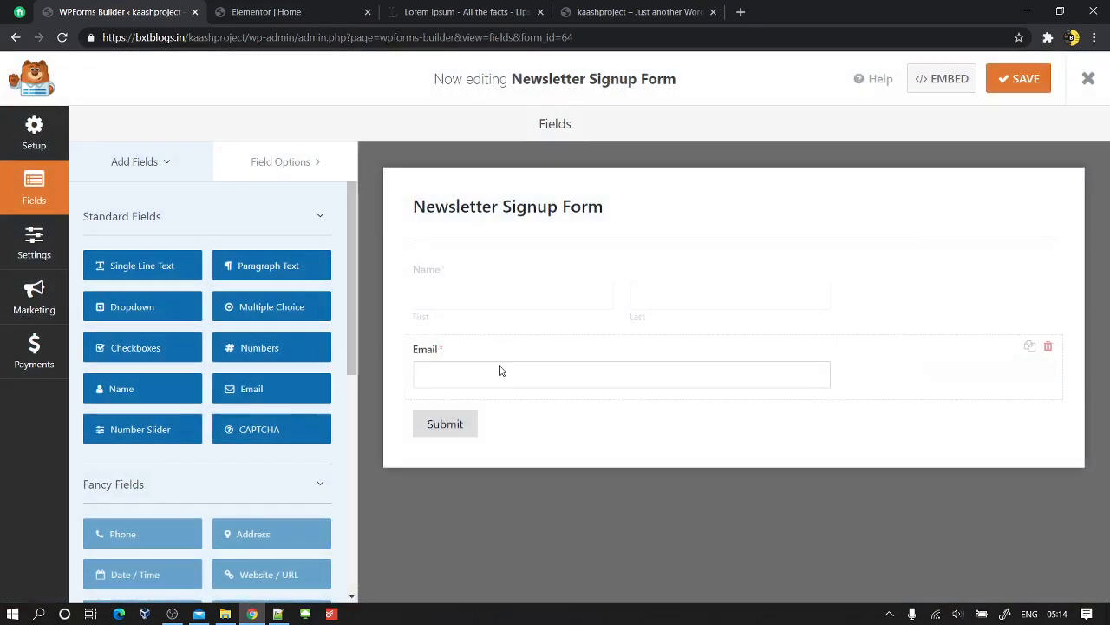
pyautogui.click(1020, 78)
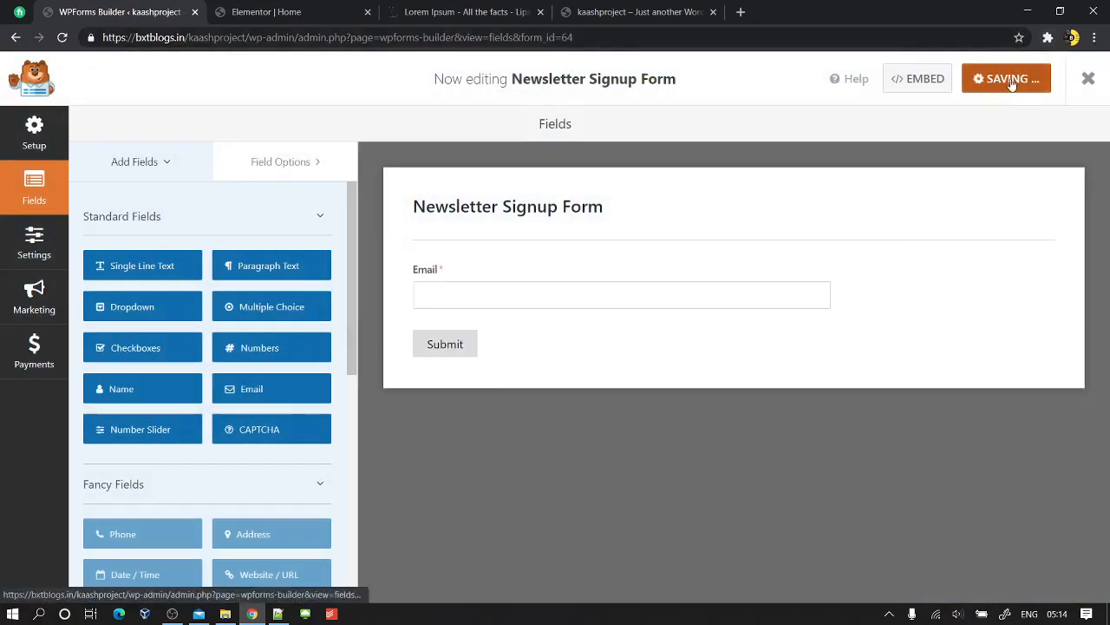
# - Reload the Elementor editor of the home page and return to the "Subscribe for updates." section
pyautogui.click(317, 9)
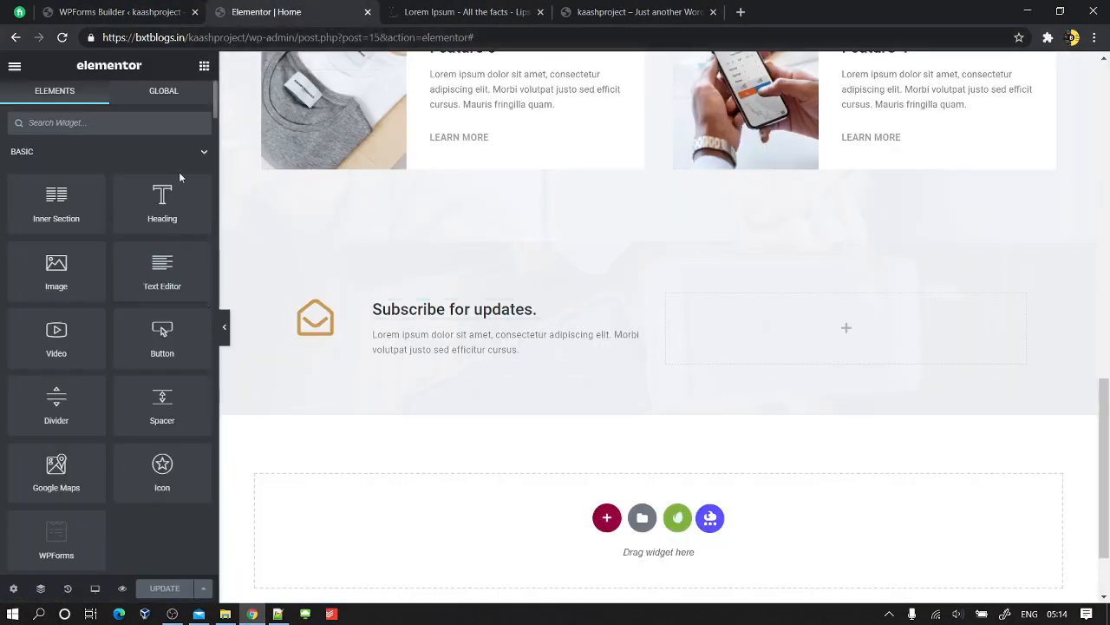
pyautogui.click(64, 37)
pyautogui.click(79, 21)
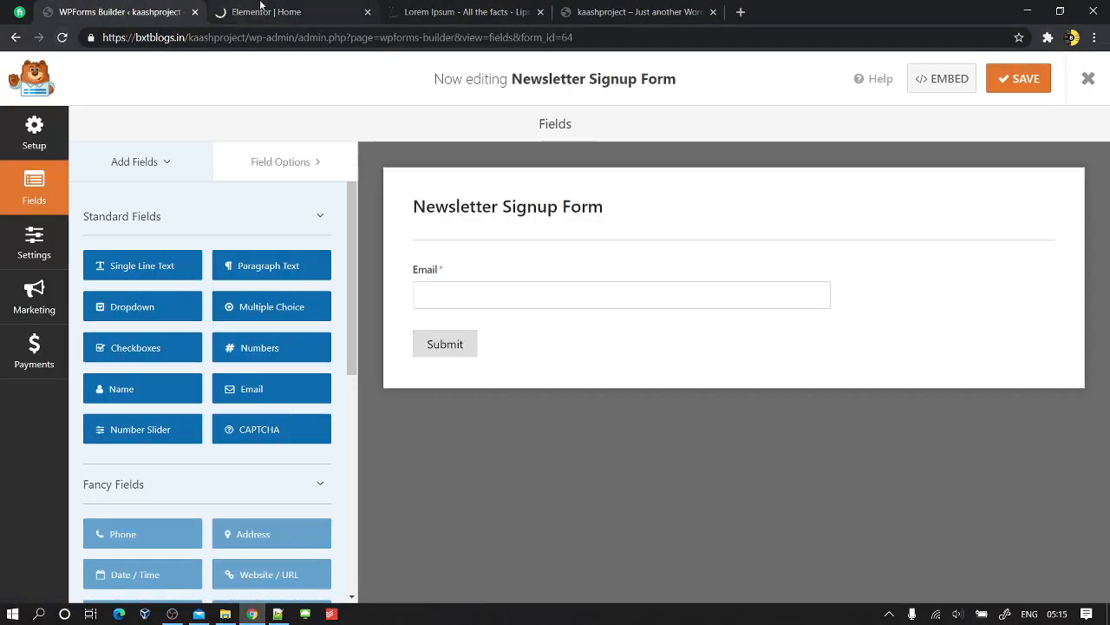
pyautogui.click(301, 9)
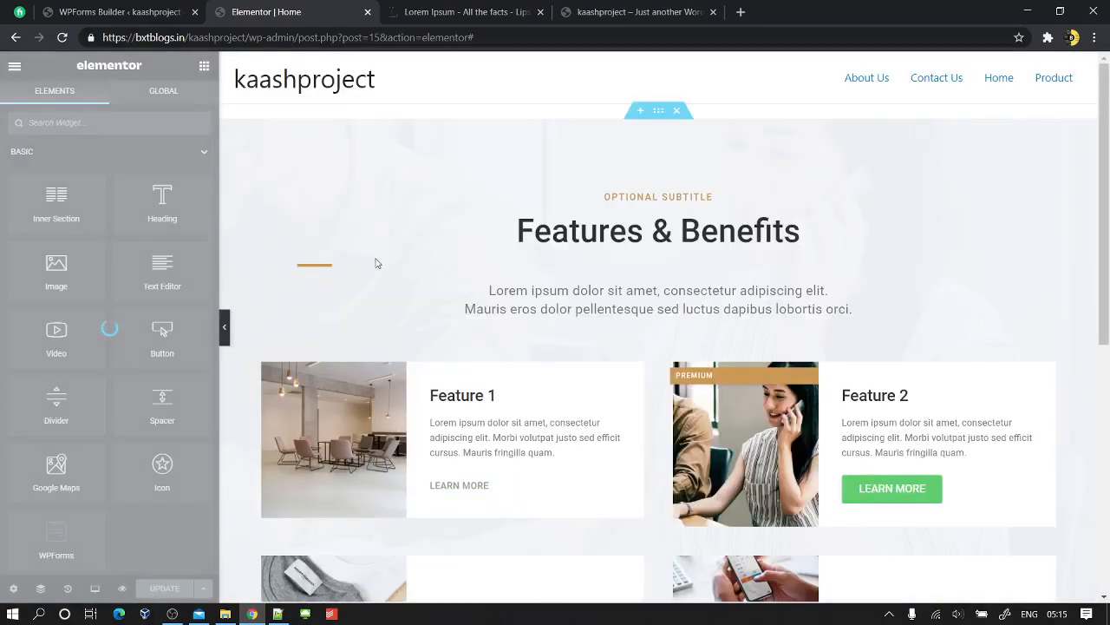
pyautogui.scroll(-5, 659, 291)
pyautogui.scroll(10, 662, 294)
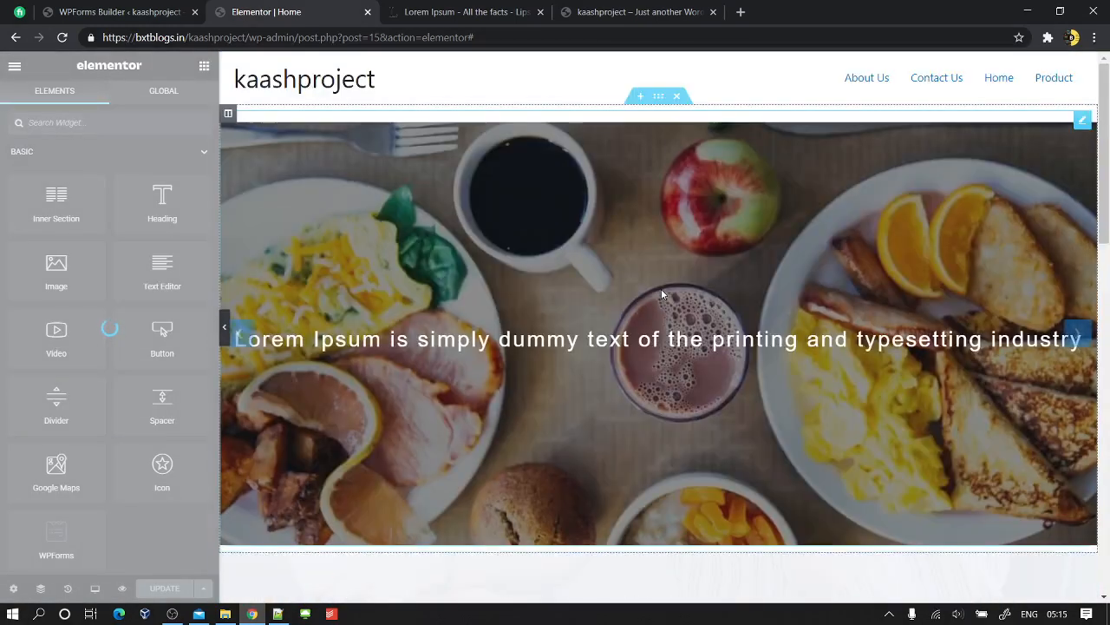
pyautogui.scroll(-3, 551, 408)
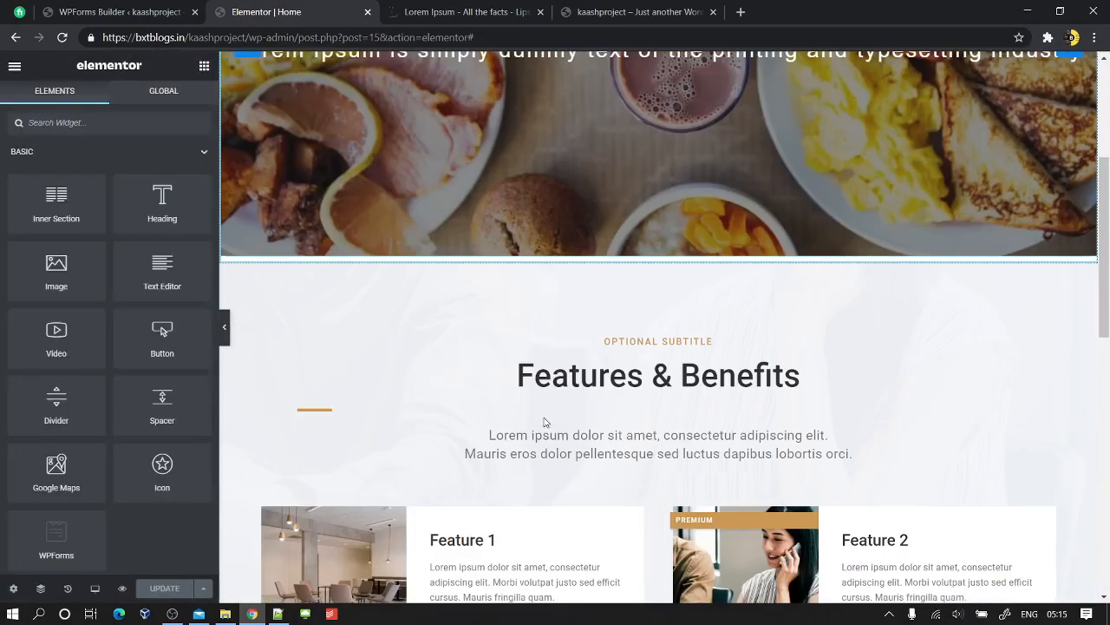
pyautogui.scroll(-7, 545, 422)
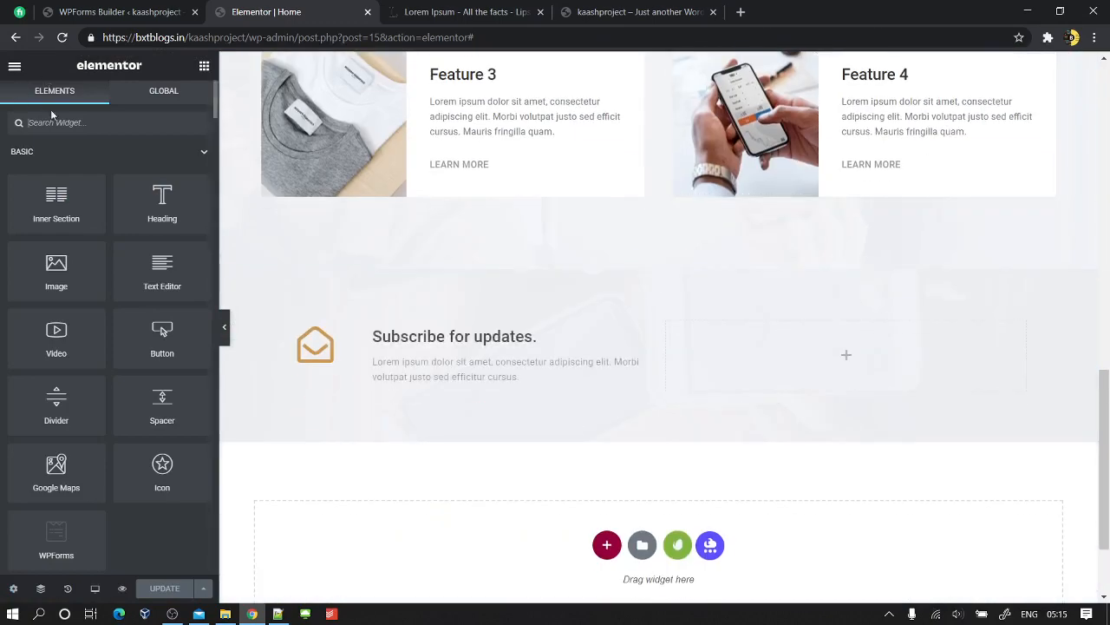
# - Find the widgets matching "wp" and place the Essential Addons WPForms widget in the empty column beside "Subscribe for updates."
pyautogui.click(61, 124)
pyautogui.write('wp')
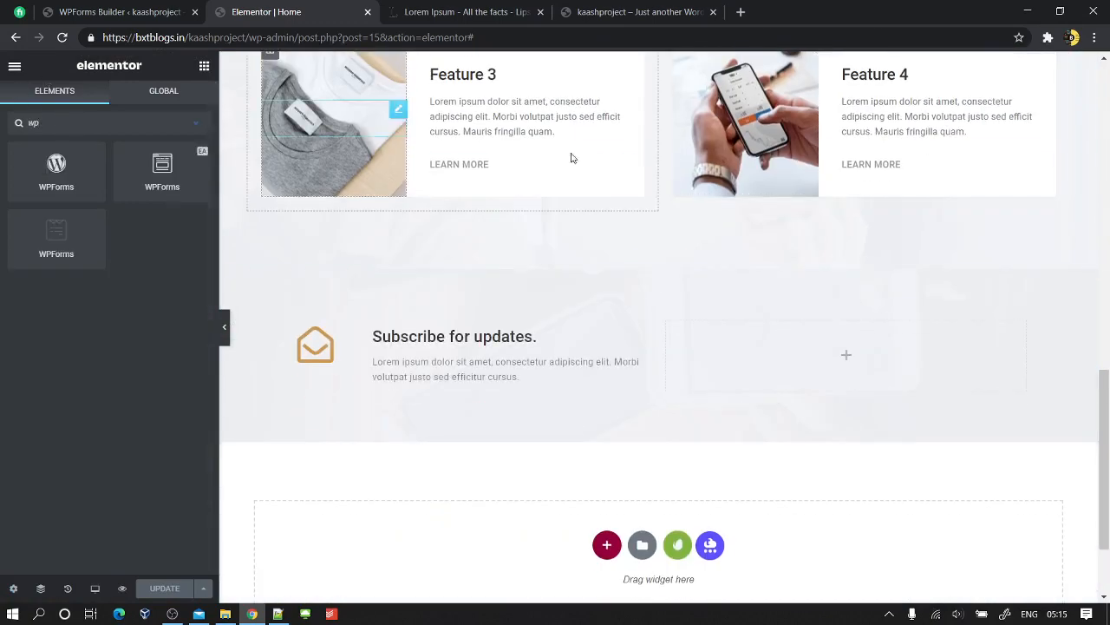
pyautogui.scroll(-2, 570, 156)
pyautogui.moveTo(151, 187); pyautogui.dragTo(841, 230)
# - Set the WPForms widget to show the Newsletter Signup Form, and hide the form's title and labels
pyautogui.click(111, 192)
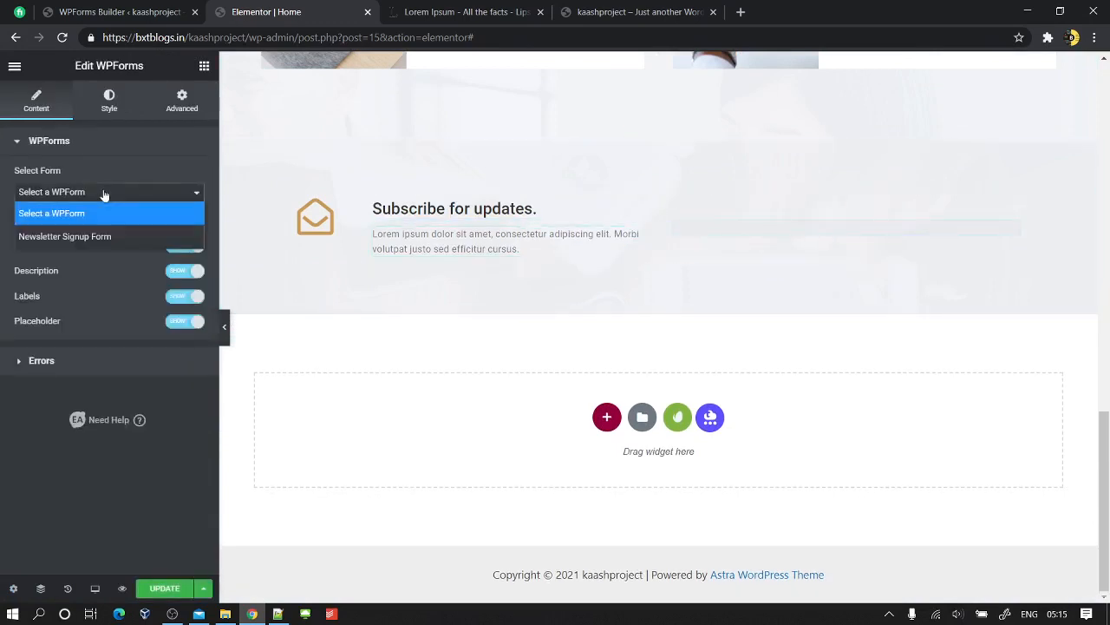
pyautogui.click(69, 234)
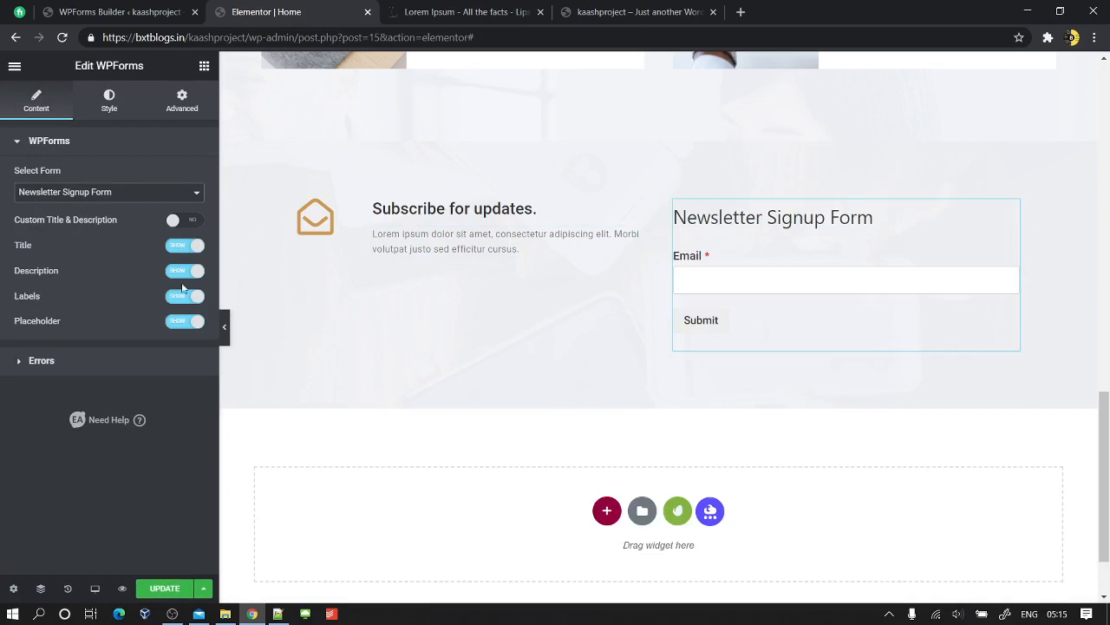
pyautogui.click(186, 246)
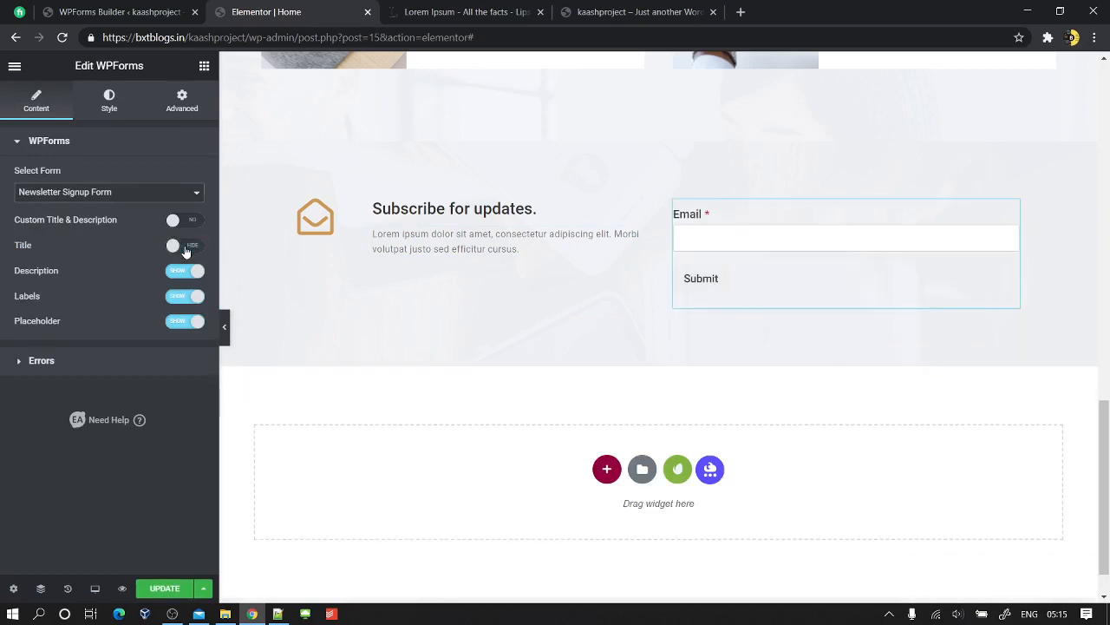
pyautogui.click(184, 297)
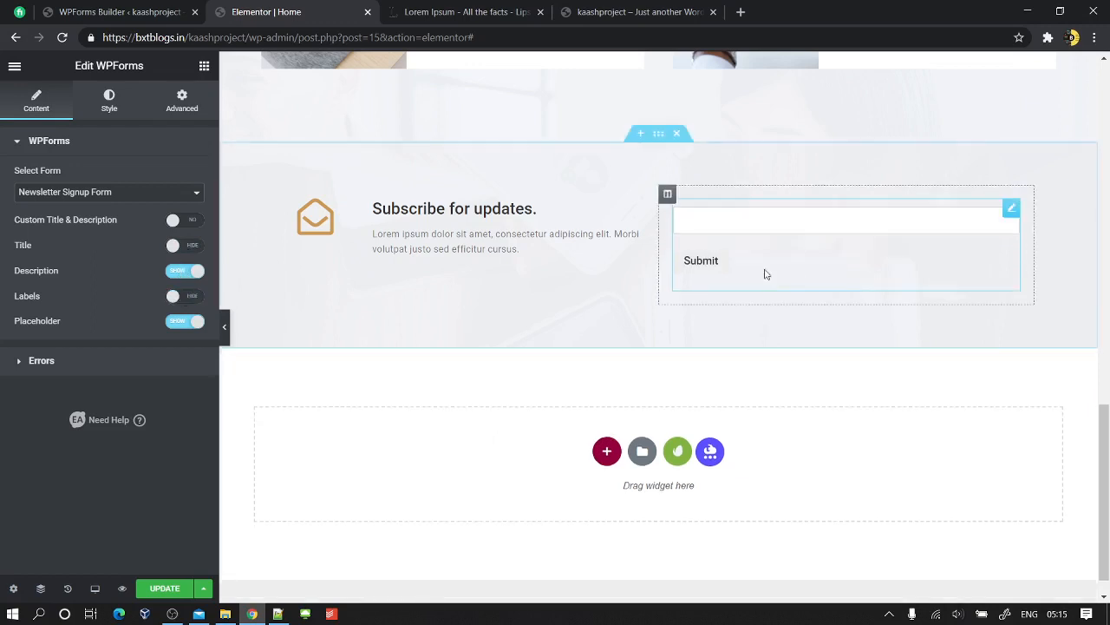
# - Make the form's submit button full width with the global Accent background color, and view the section at full page width
pyautogui.click(98, 111)
pyautogui.scroll(-4, 94, 368)
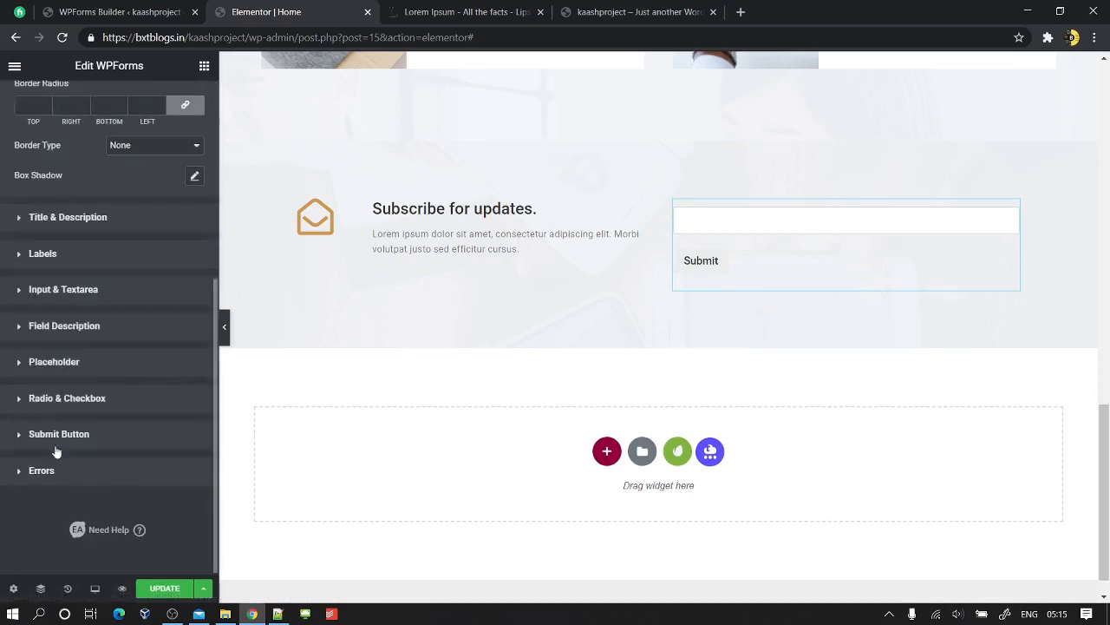
pyautogui.click(51, 435)
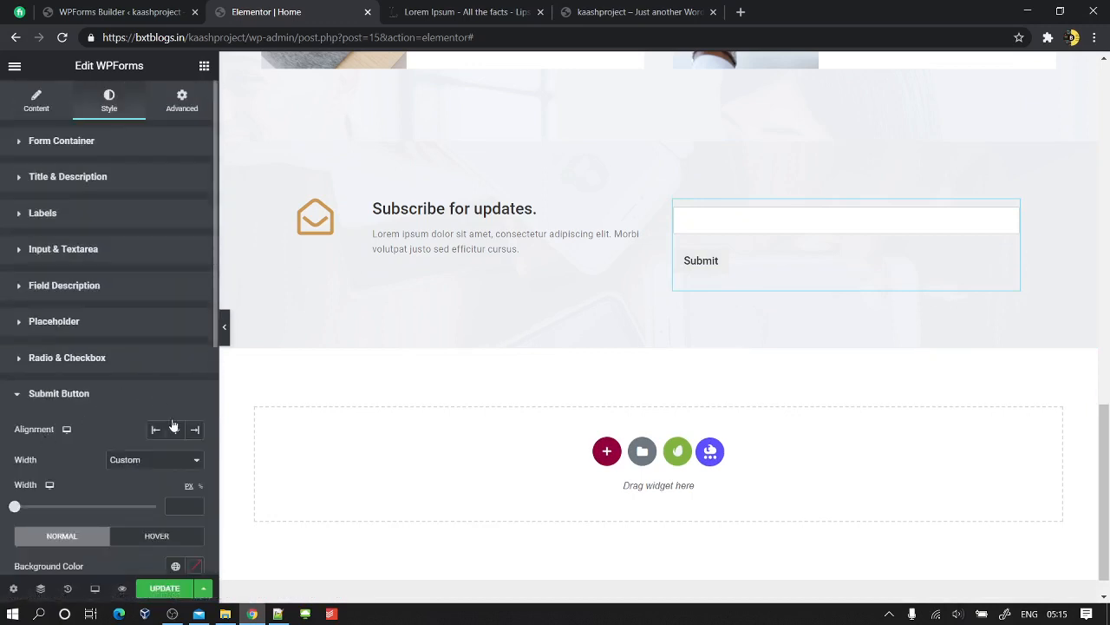
pyautogui.click(140, 459)
pyautogui.click(132, 478)
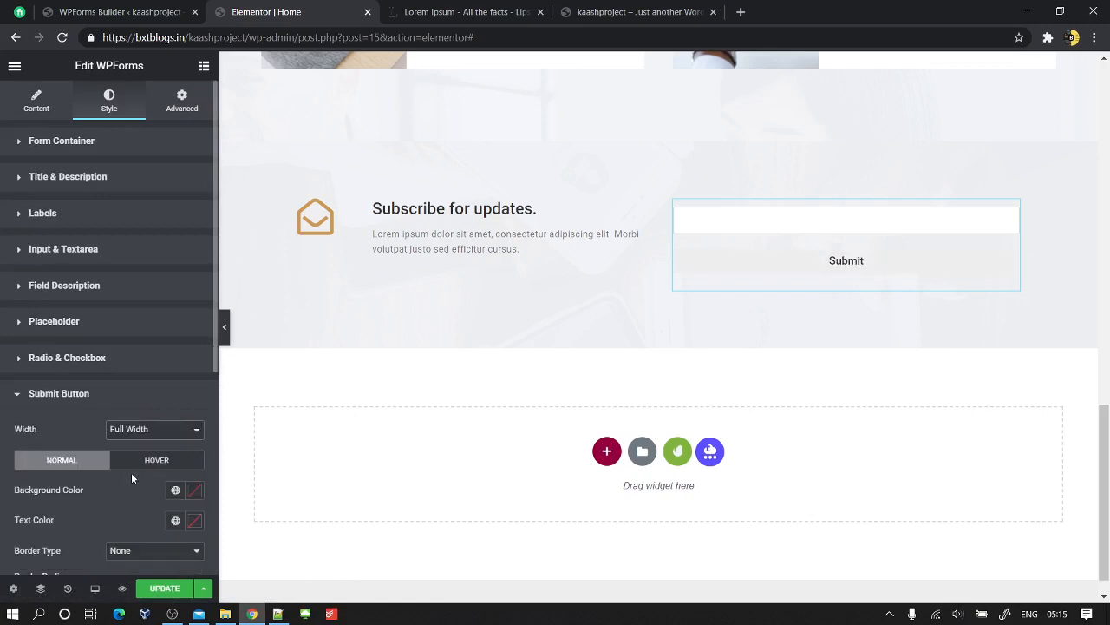
pyautogui.scroll(-2, 104, 356)
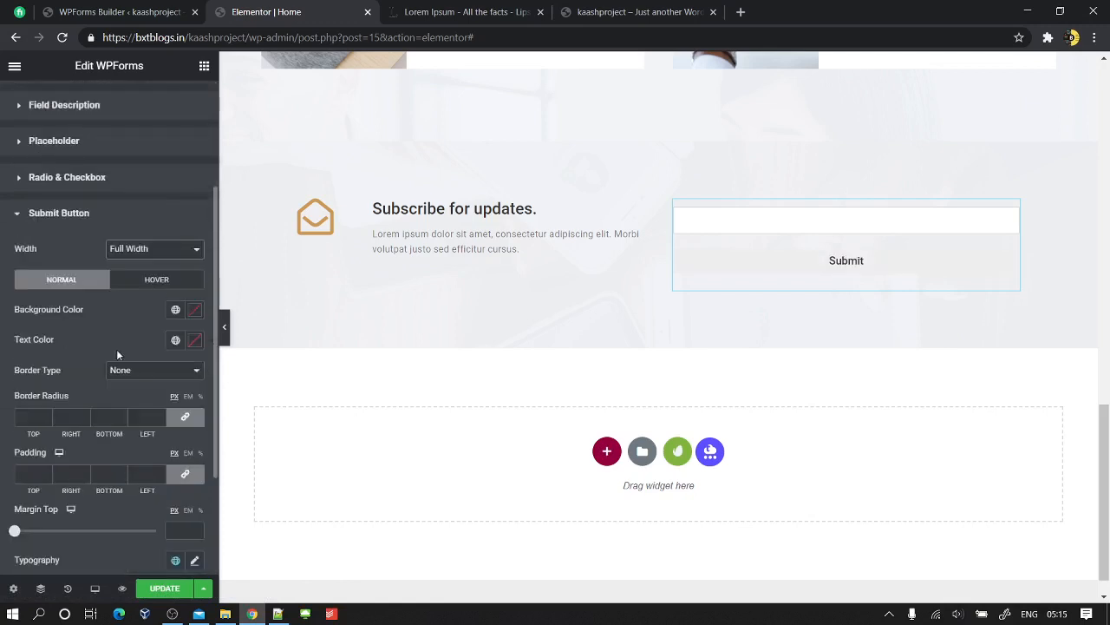
pyautogui.click(176, 310)
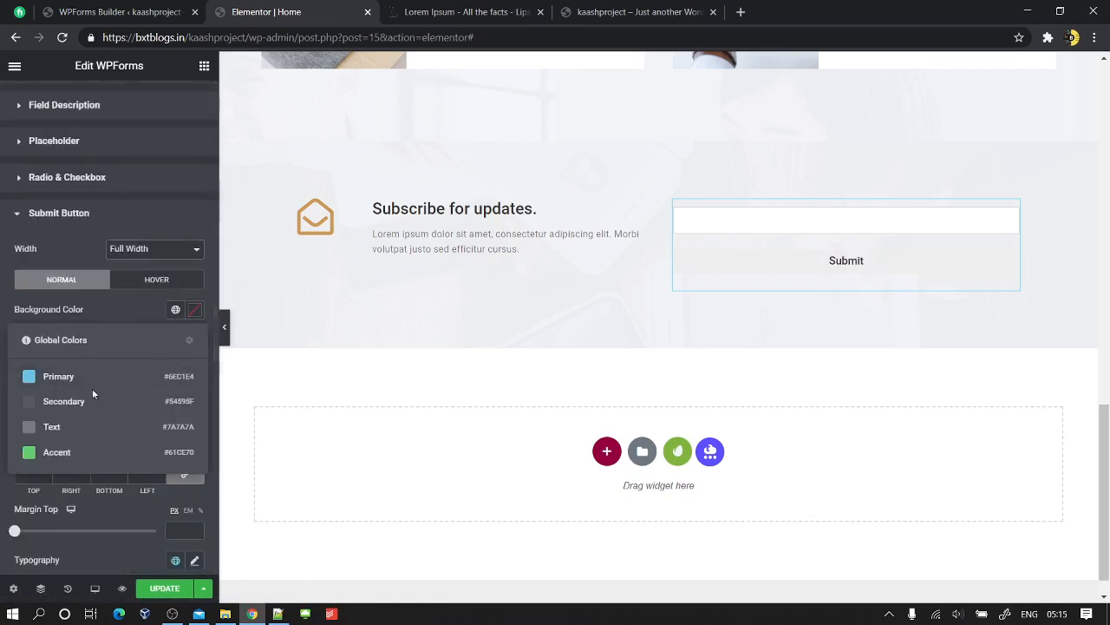
pyautogui.click(54, 452)
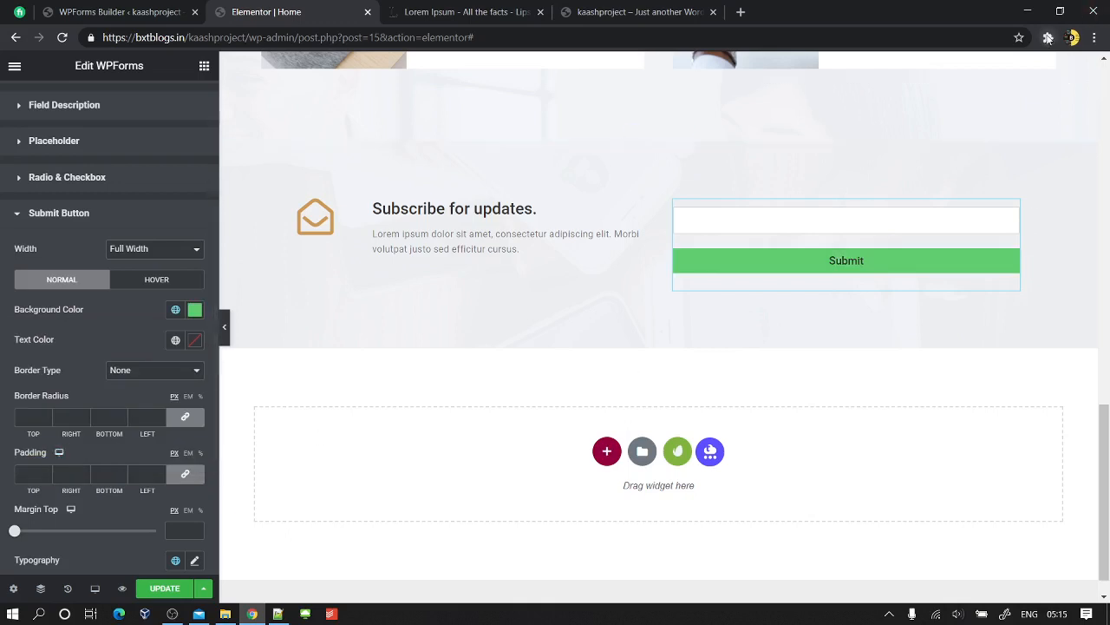
pyautogui.click(1048, 37)
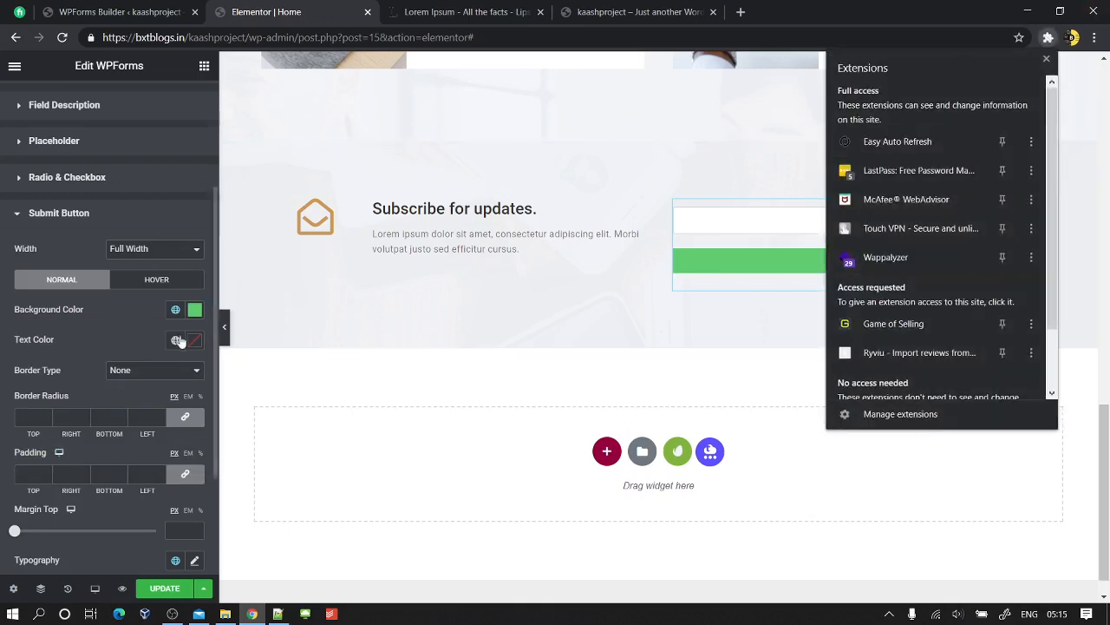
pyautogui.click(223, 326)
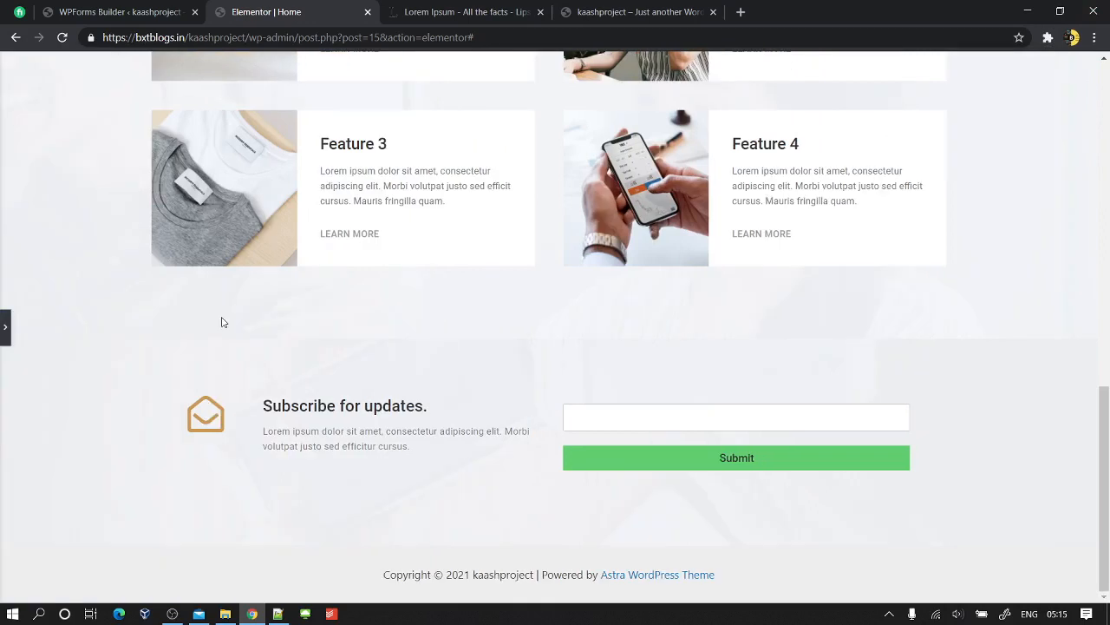
# - Vertically align the "Subscribe for updates." text column and the envelope icon column to the middle, and check the section at full page width
pyautogui.click(3, 326)
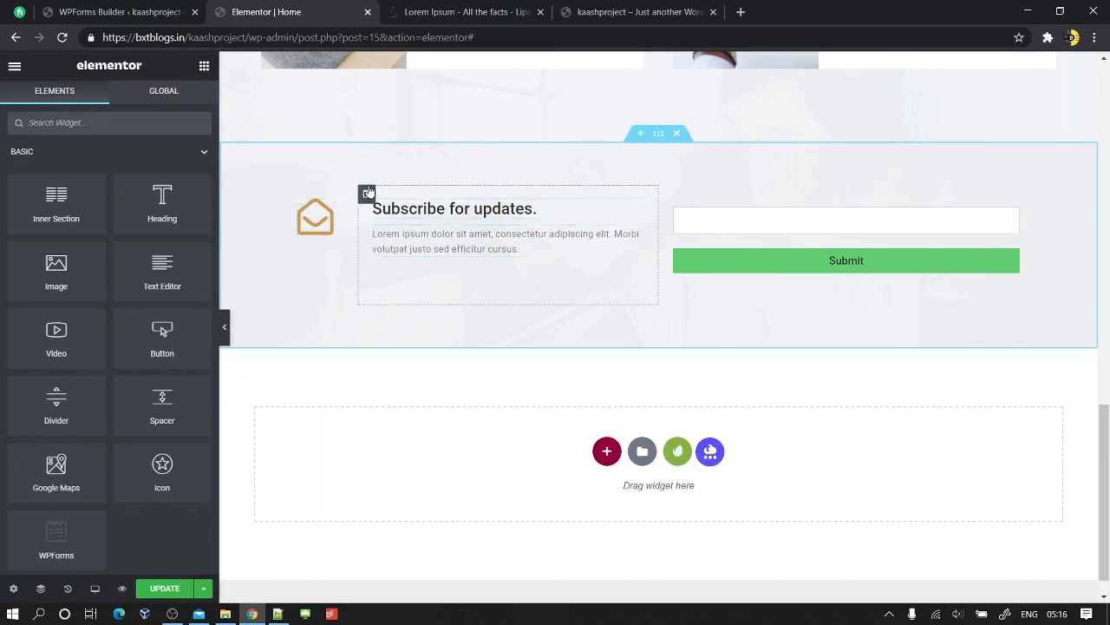
pyautogui.click(368, 191)
pyautogui.click(132, 206)
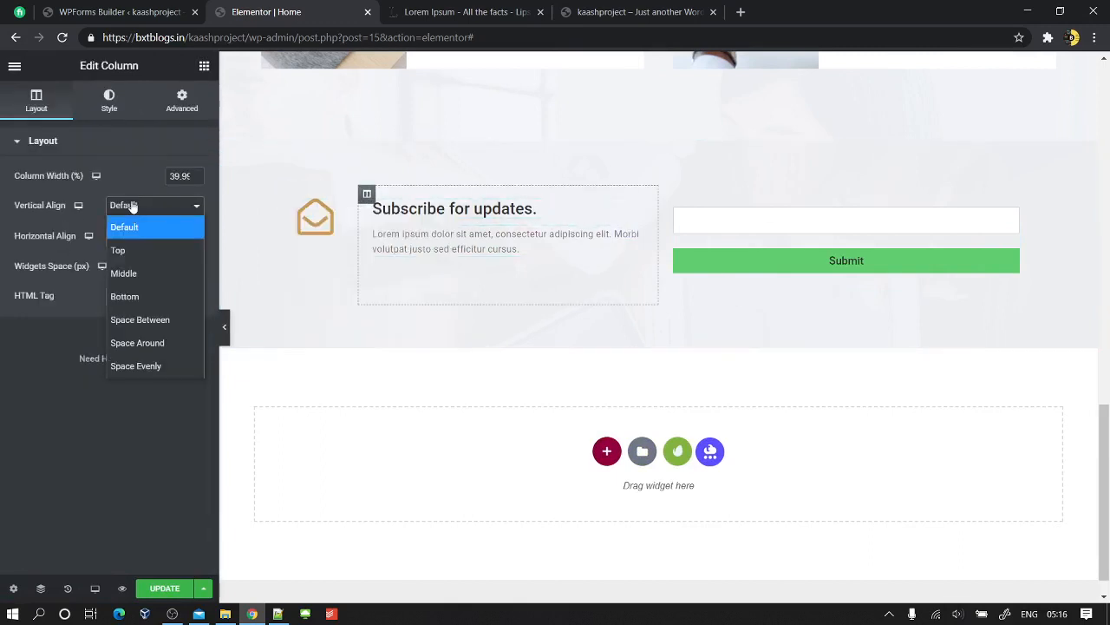
pyautogui.click(130, 273)
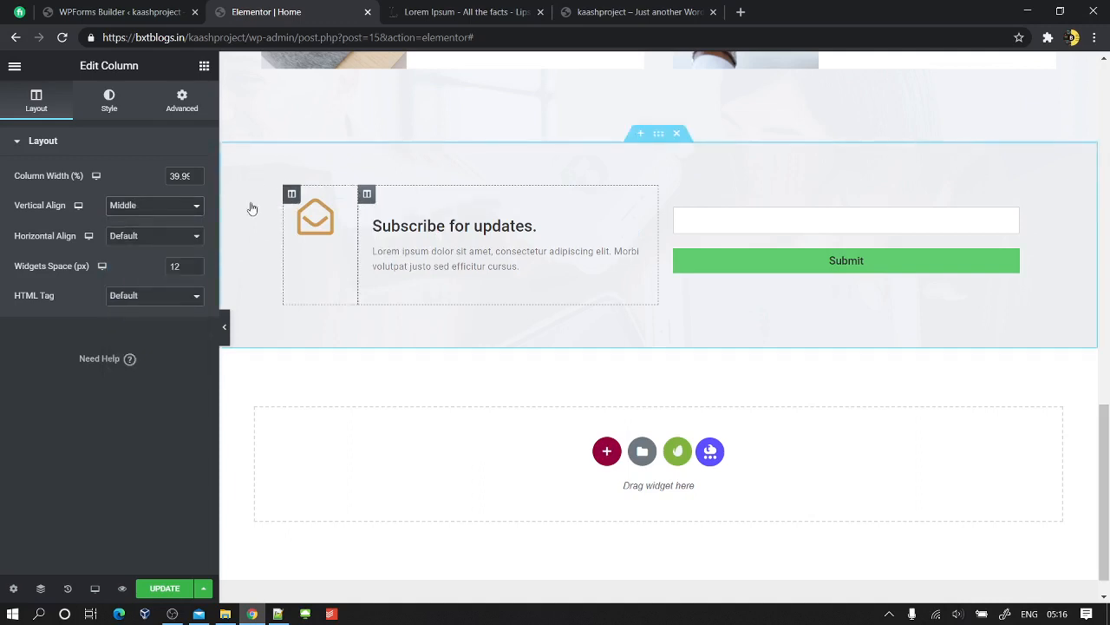
pyautogui.click(291, 194)
pyautogui.click(139, 210)
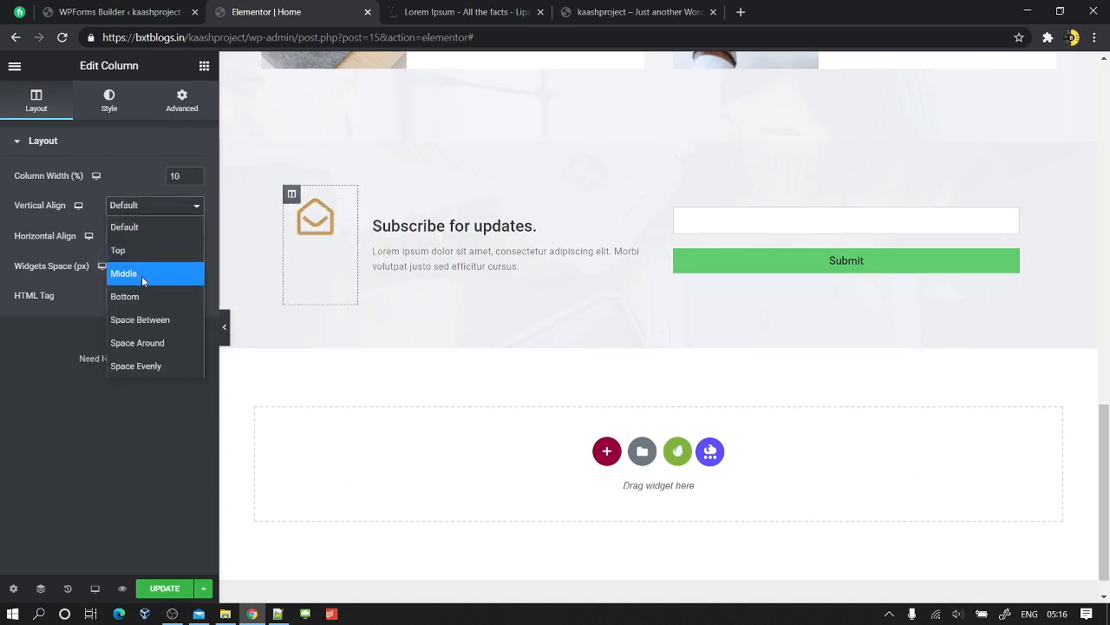
pyautogui.click(139, 272)
pyautogui.click(224, 317)
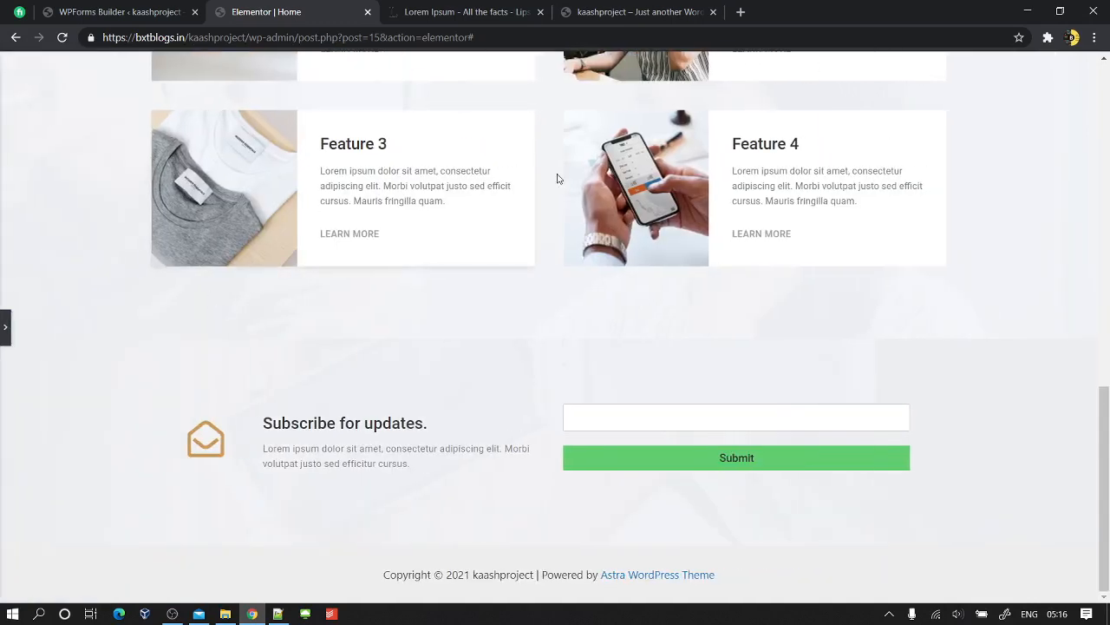
pyautogui.scroll(5, 631, 202)
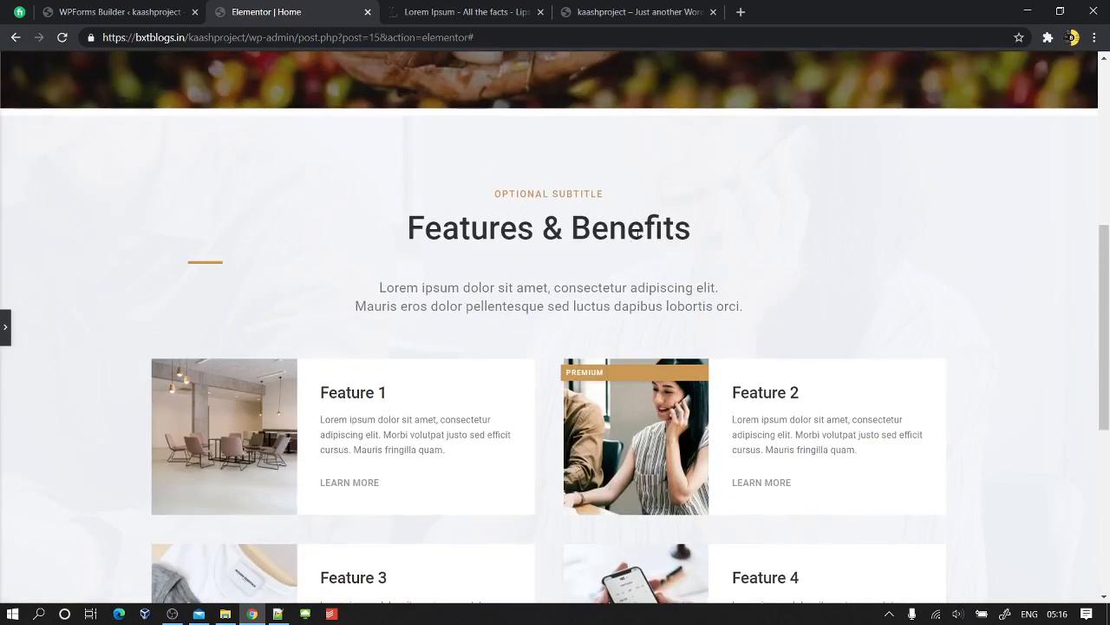
pyautogui.scroll(-5, 646, 213)
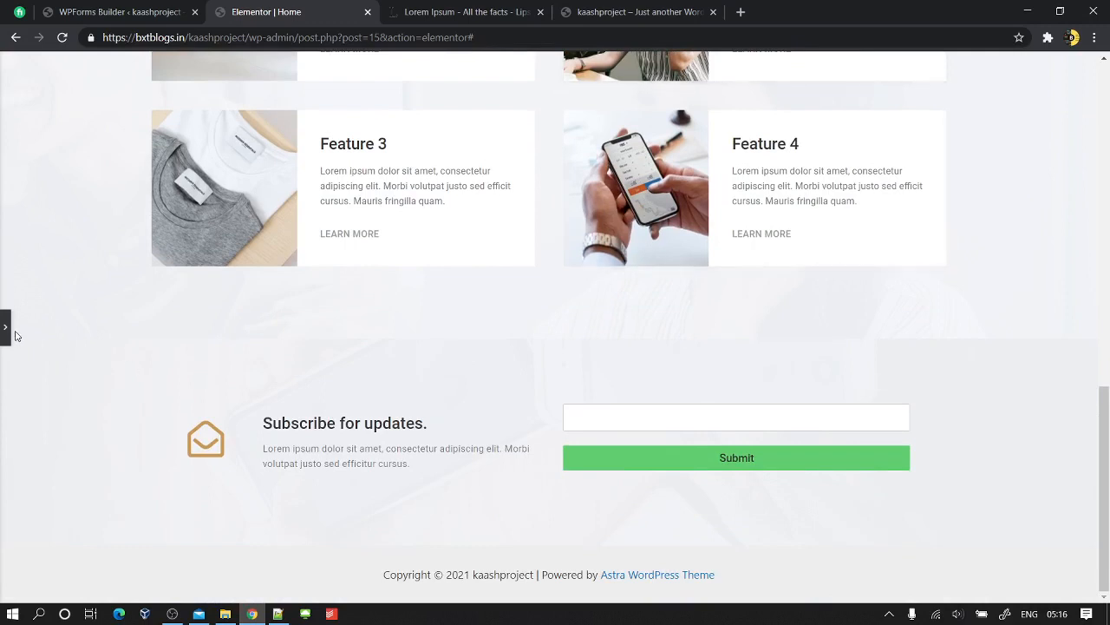
# - Insert the light Testimonial Grid free block with four star-rated cards below the "Subscribe for updates." section
pyautogui.click(5, 327)
pyautogui.scroll(-3, 642, 286)
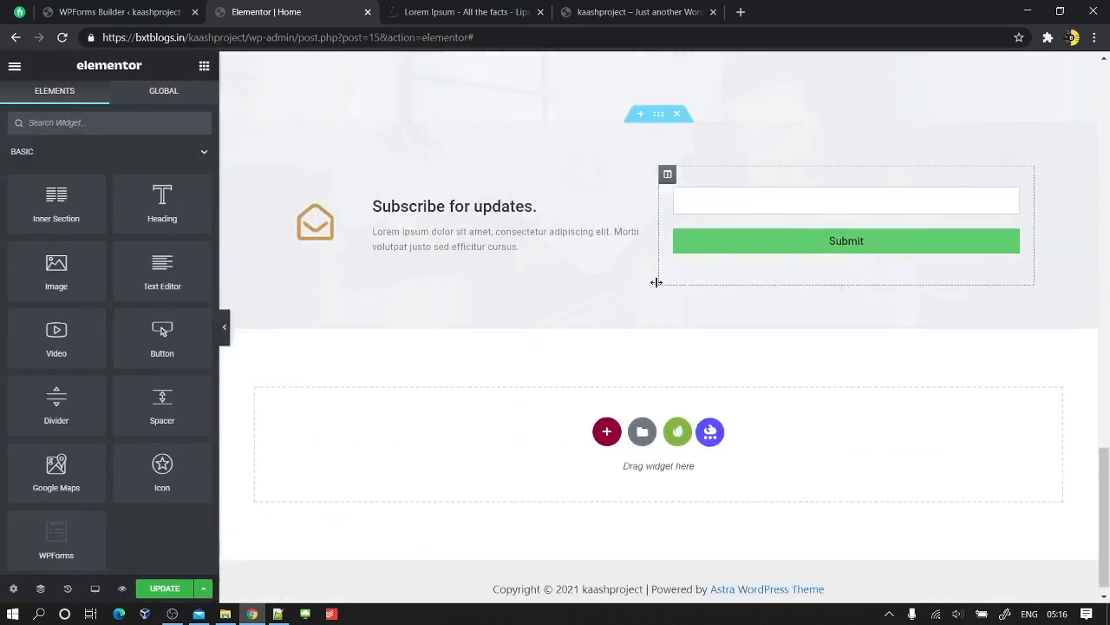
pyautogui.click(677, 432)
pyautogui.click(607, 132)
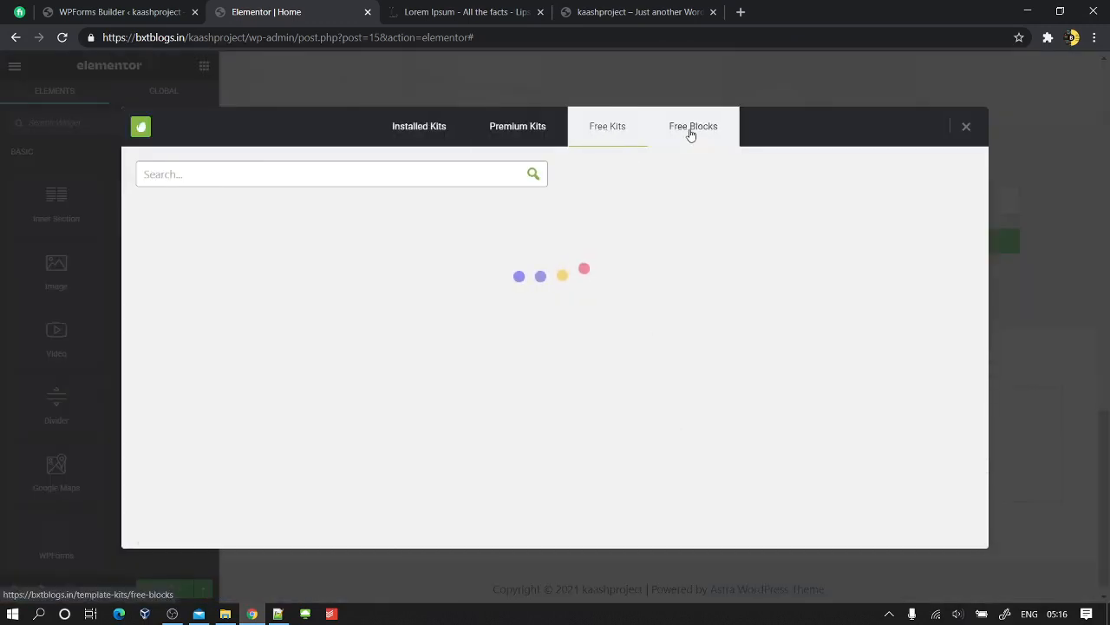
pyautogui.click(690, 137)
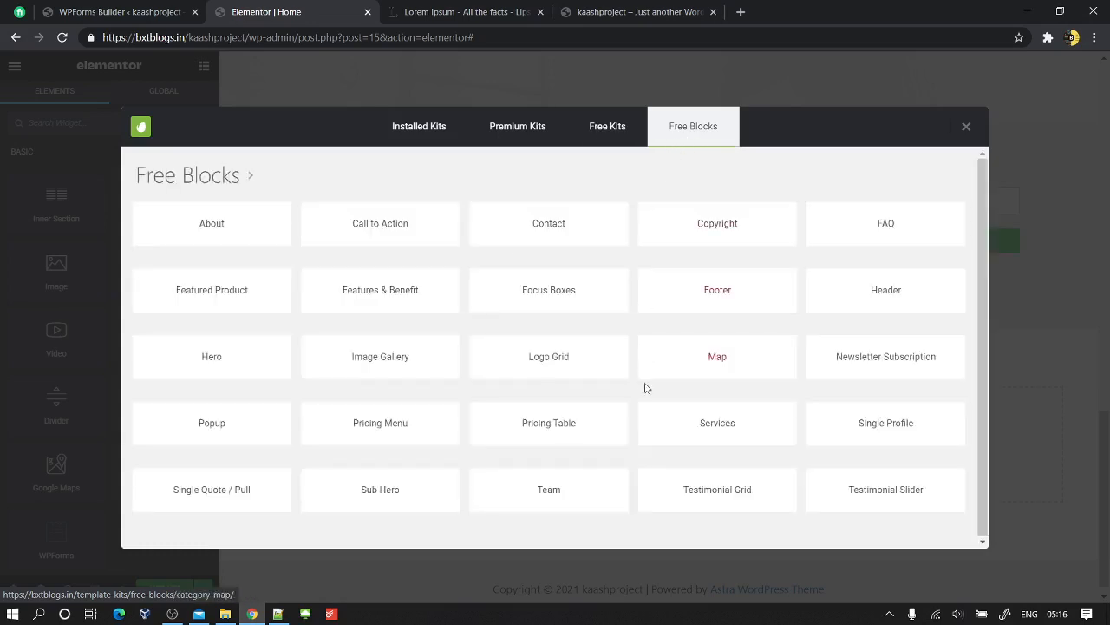
pyautogui.click(709, 487)
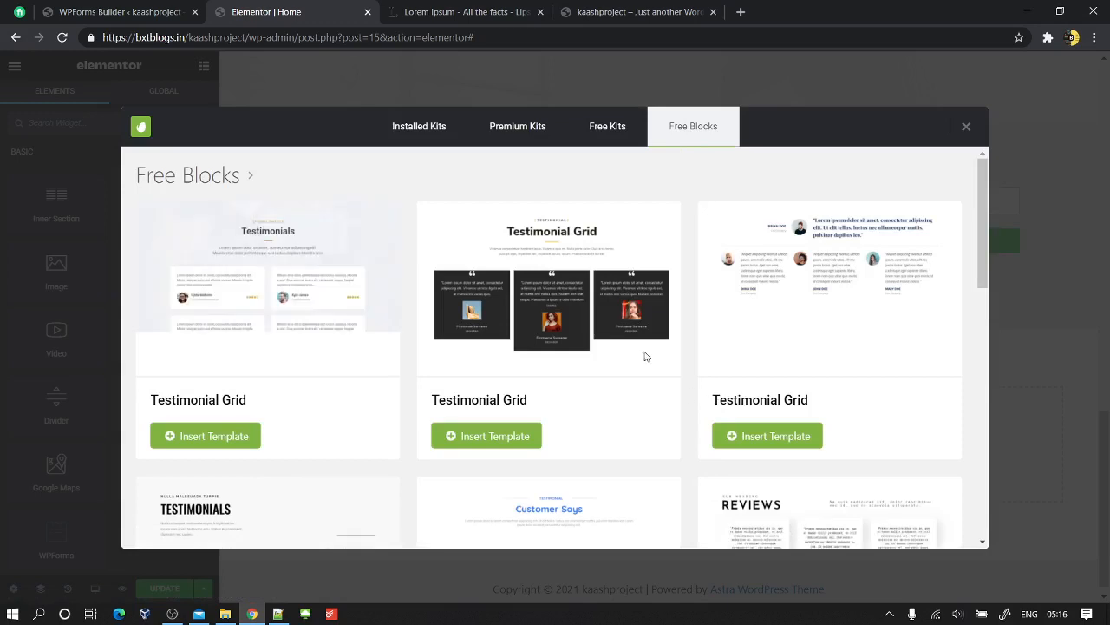
pyautogui.scroll(-3, 372, 359)
pyautogui.scroll(3, 306, 334)
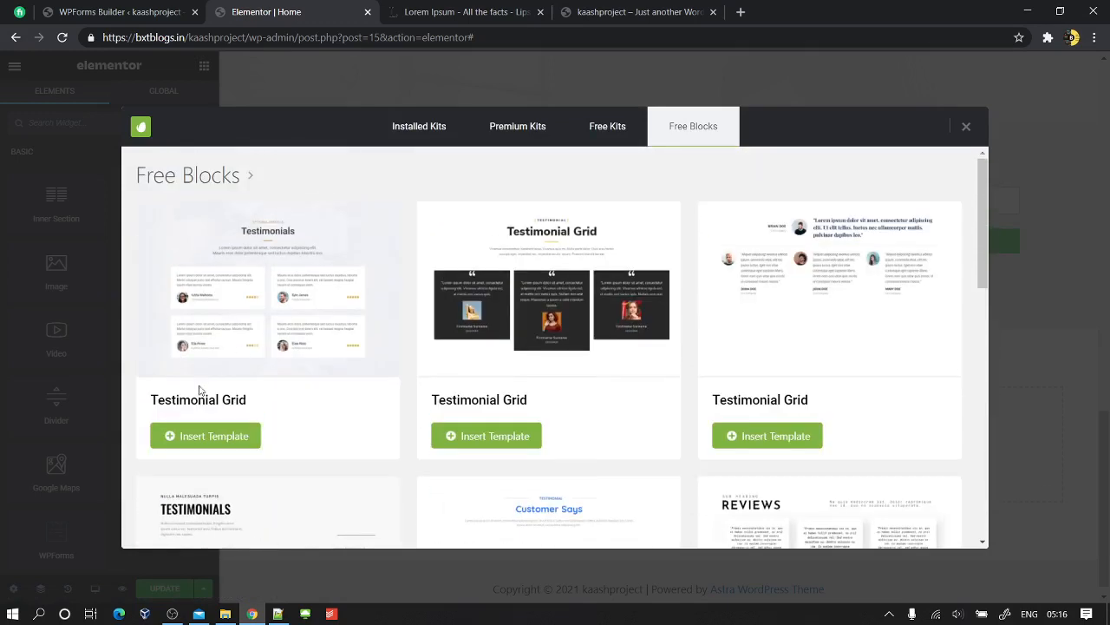
pyautogui.click(202, 435)
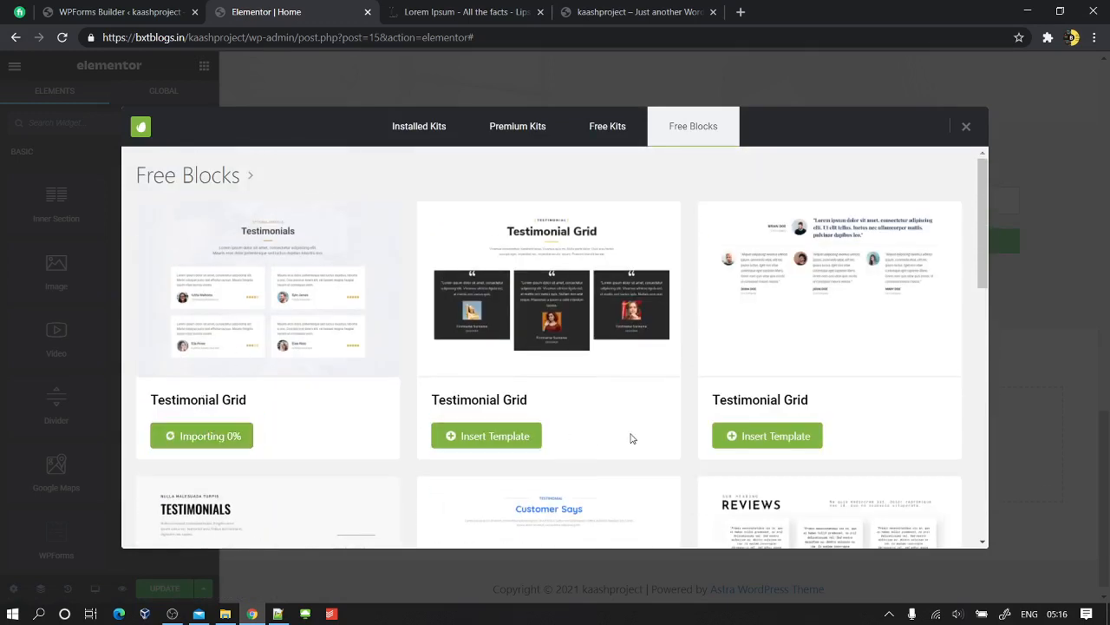
pyautogui.scroll(-7, 227, 391)
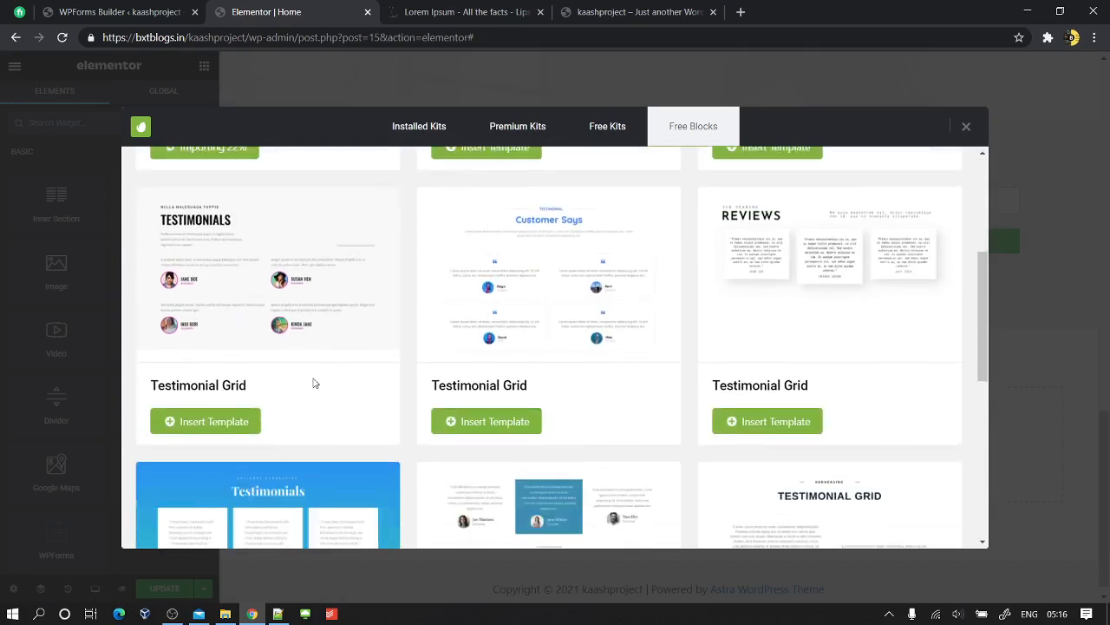
pyautogui.scroll(1, 317, 373)
pyautogui.scroll(5, 321, 374)
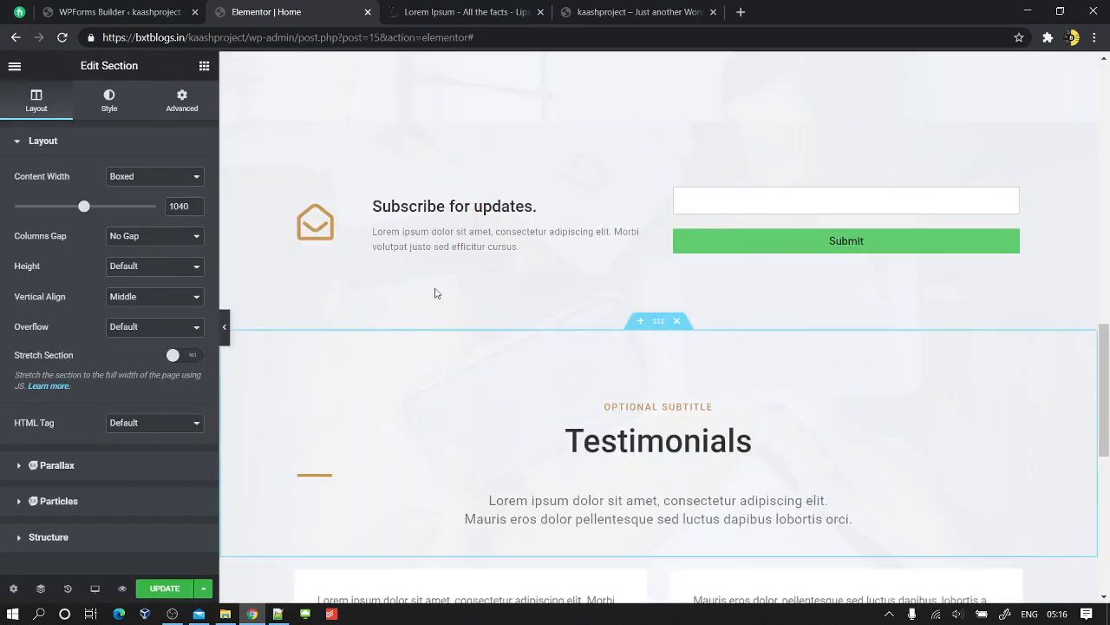
pyautogui.scroll(-5, 461, 416)
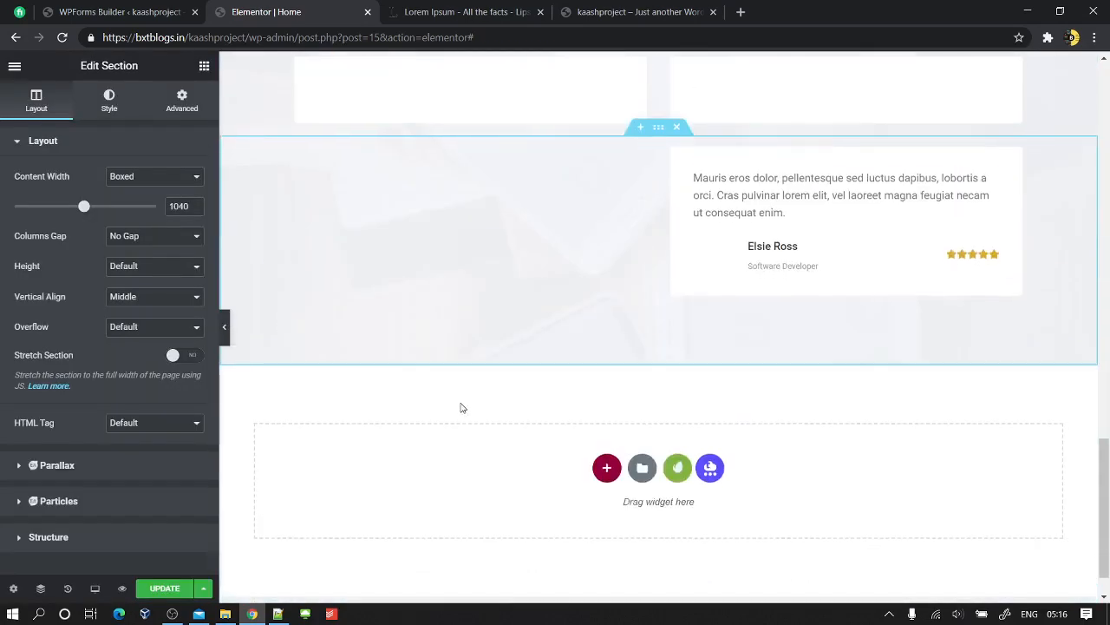
pyautogui.scroll(4, 462, 407)
pyautogui.scroll(15, 462, 404)
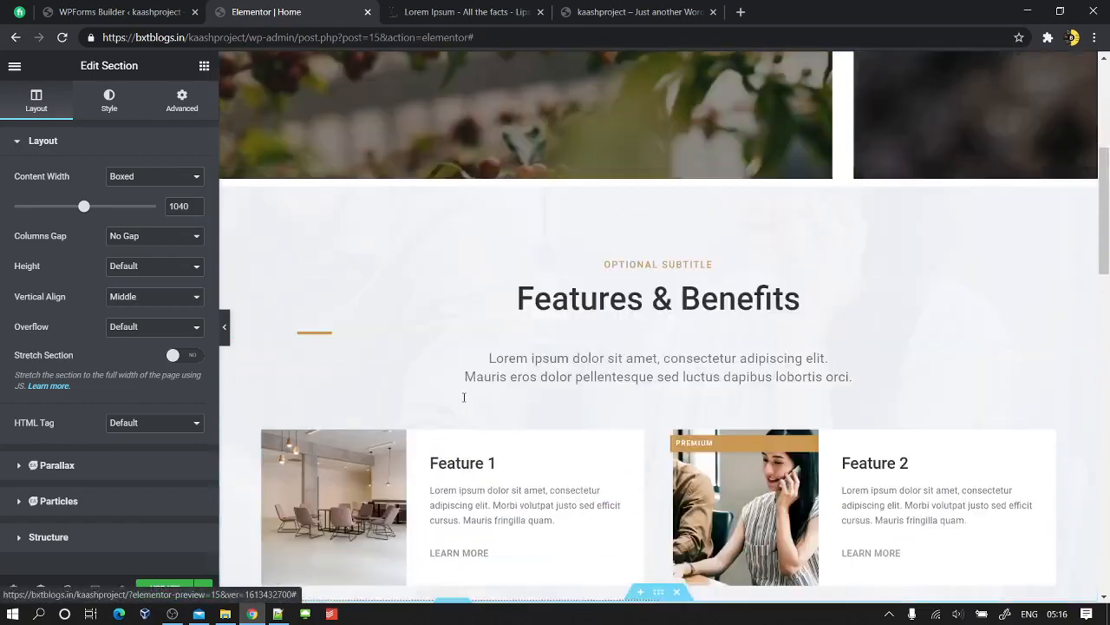
# - Insert the dark Footer free block with About Us, Pages, Help and Social Media columns below the testimonials
pyautogui.scroll(-15, 465, 399)
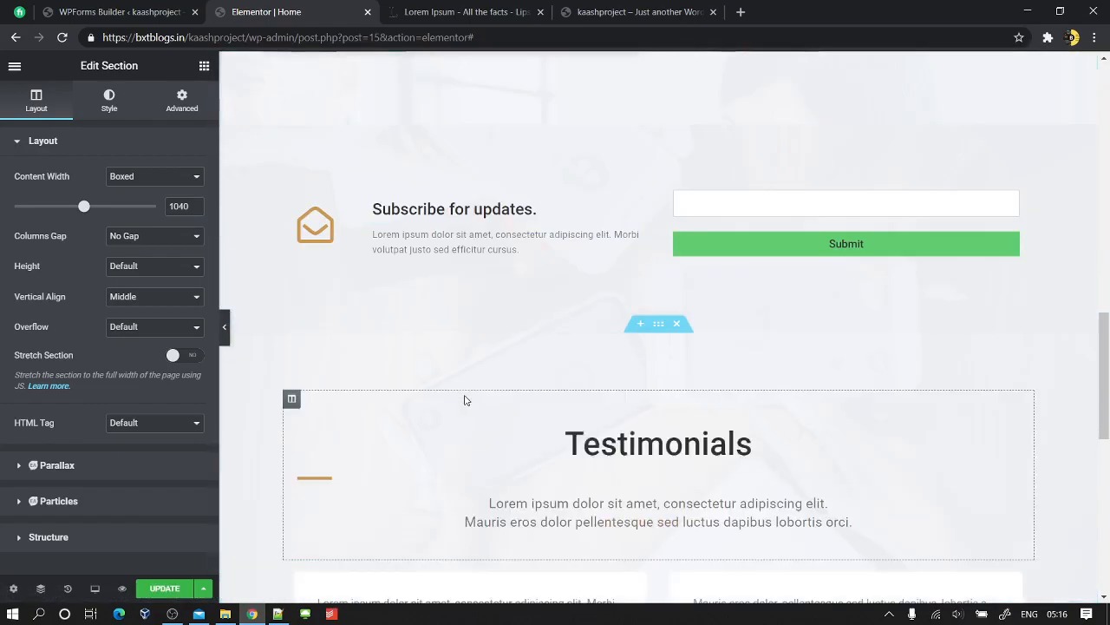
pyautogui.scroll(-3, 465, 399)
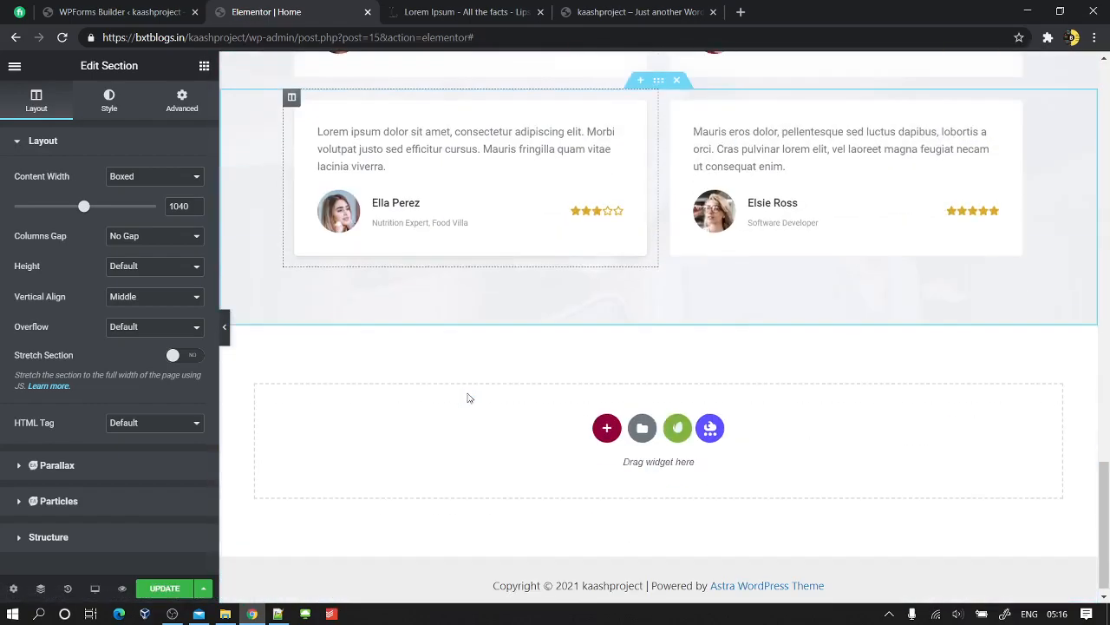
pyautogui.click(682, 430)
pyautogui.click(696, 137)
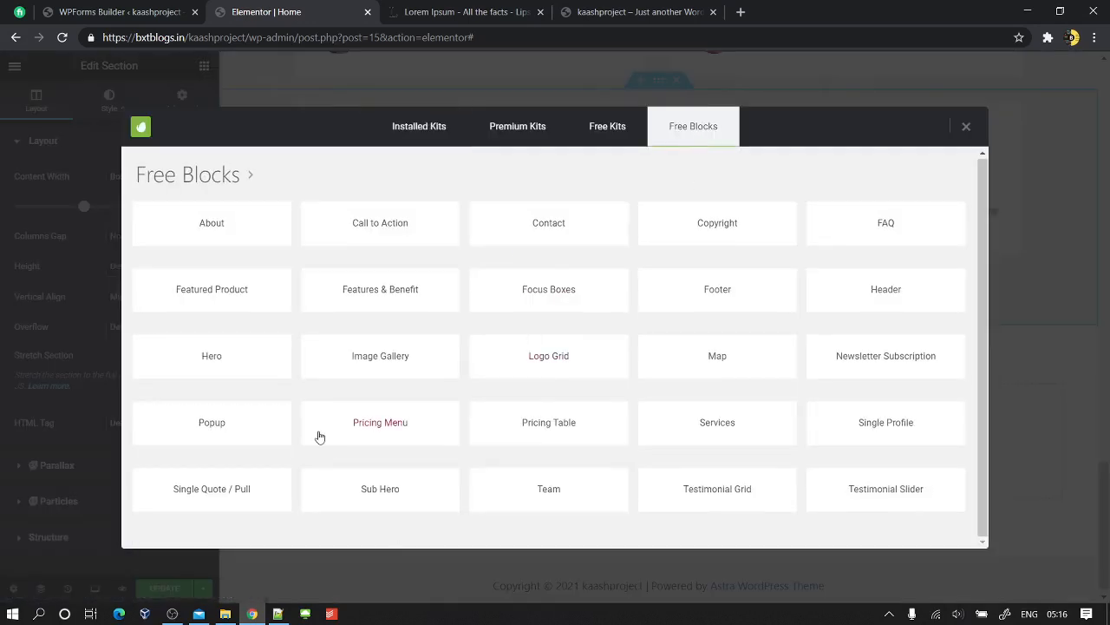
pyautogui.click(708, 298)
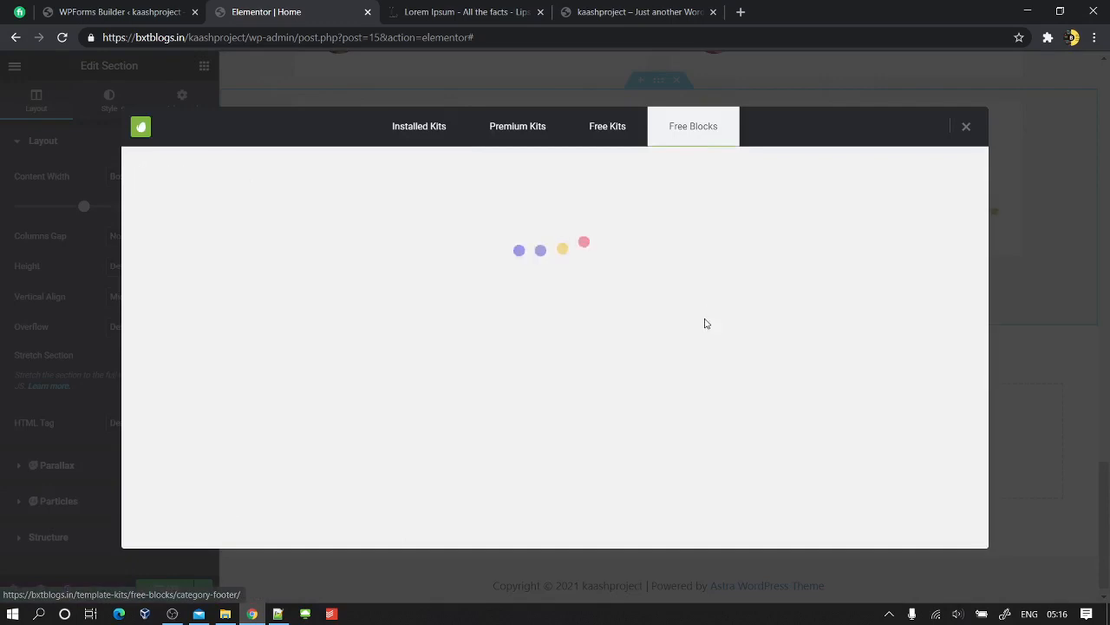
pyautogui.scroll(-3, 442, 332)
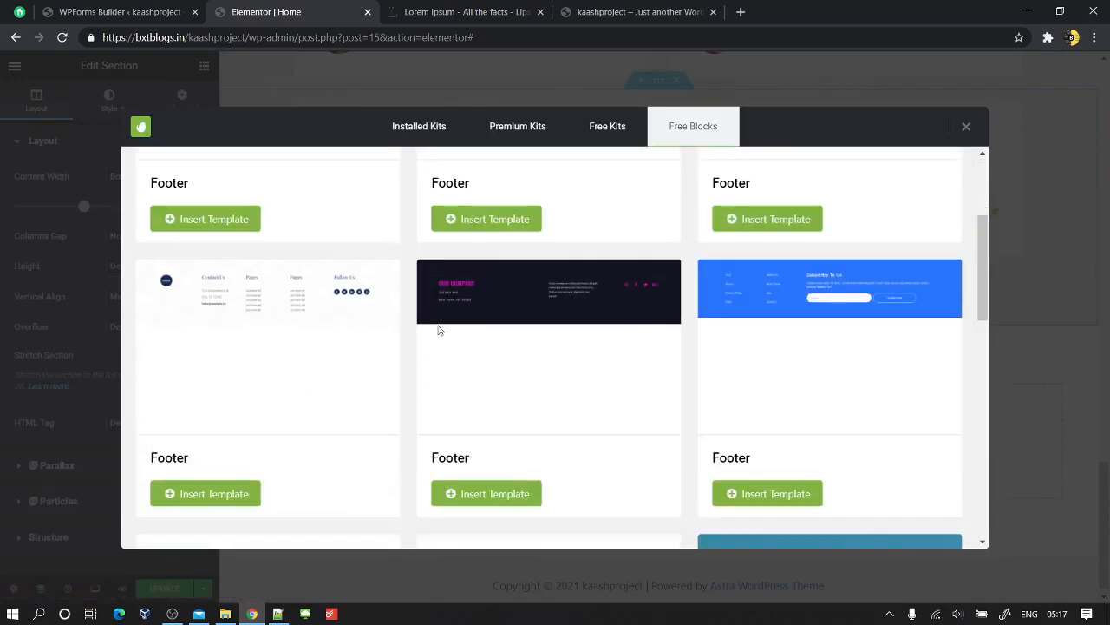
pyautogui.scroll(-3, 439, 330)
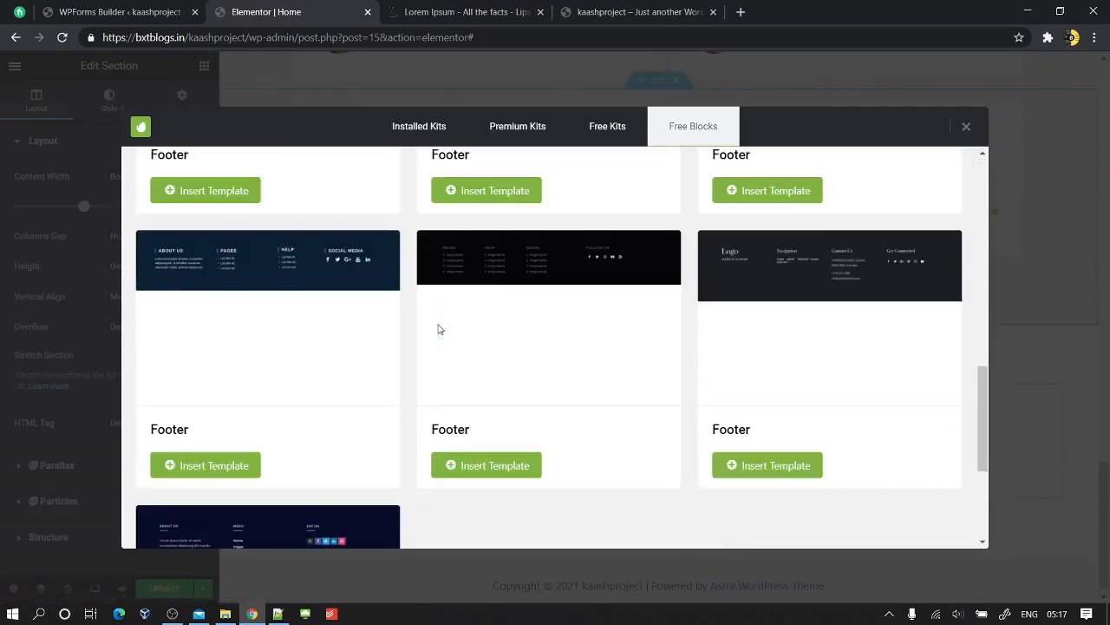
pyautogui.scroll(-3, 439, 328)
pyautogui.scroll(10, 456, 352)
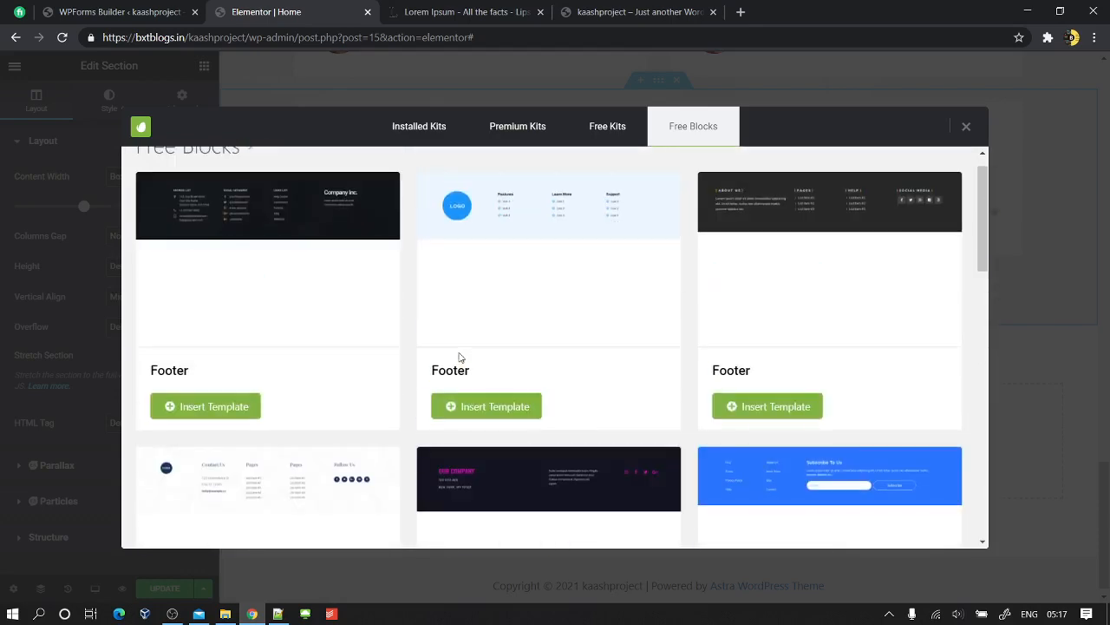
pyautogui.click(741, 430)
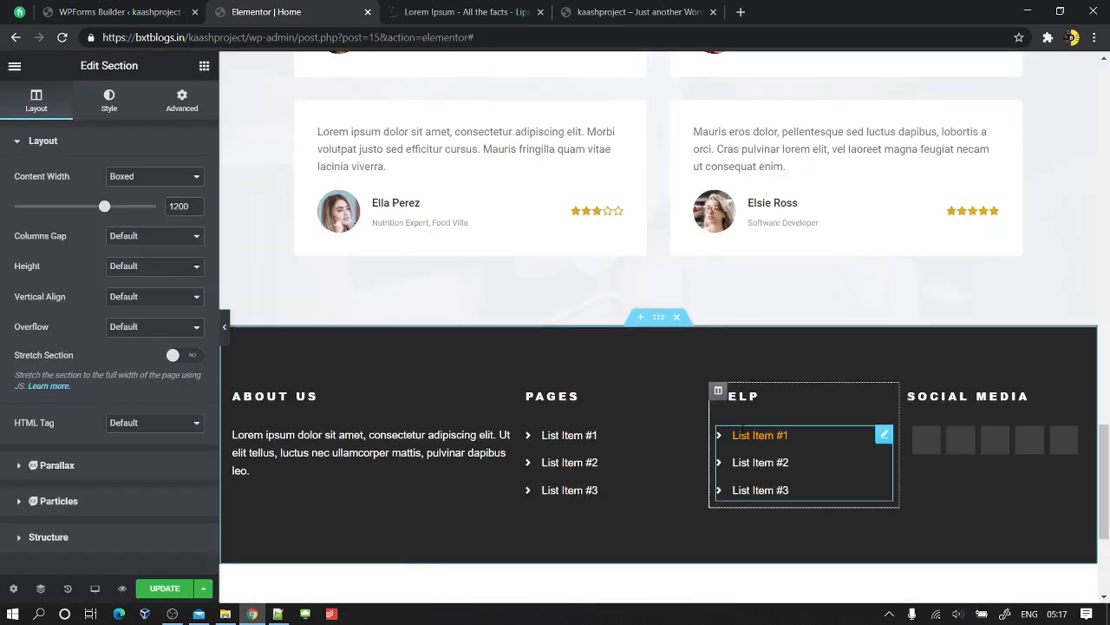
# - Review the page between the new footer and the slider, and save the home page changes
pyautogui.scroll(4, 717, 378)
pyautogui.scroll(-6, 718, 378)
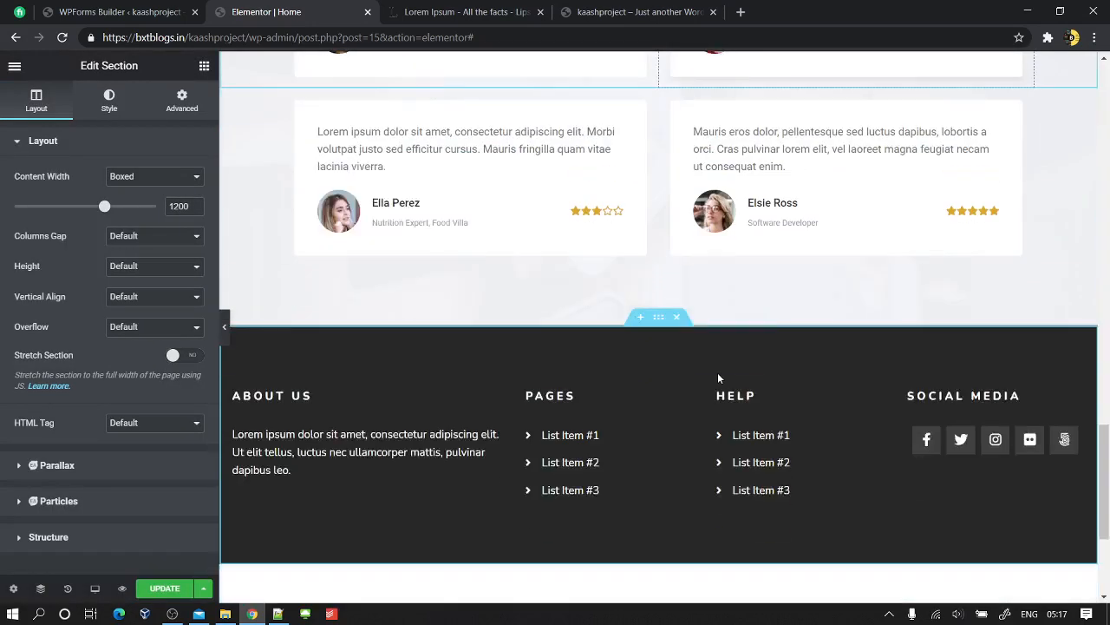
pyautogui.scroll(8, 717, 378)
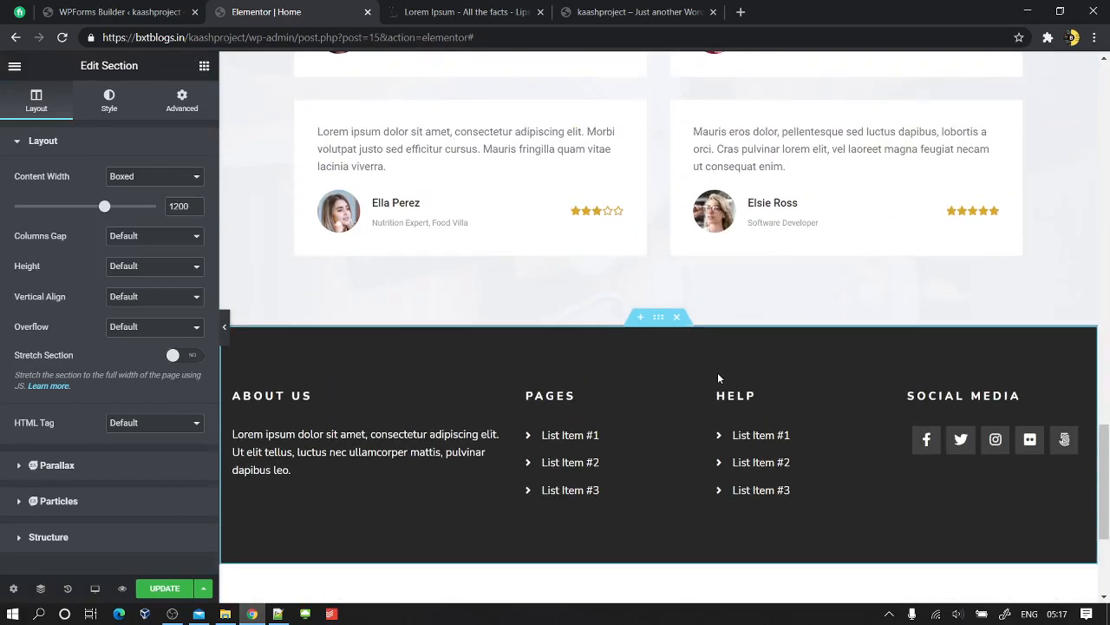
pyautogui.scroll(10, 718, 378)
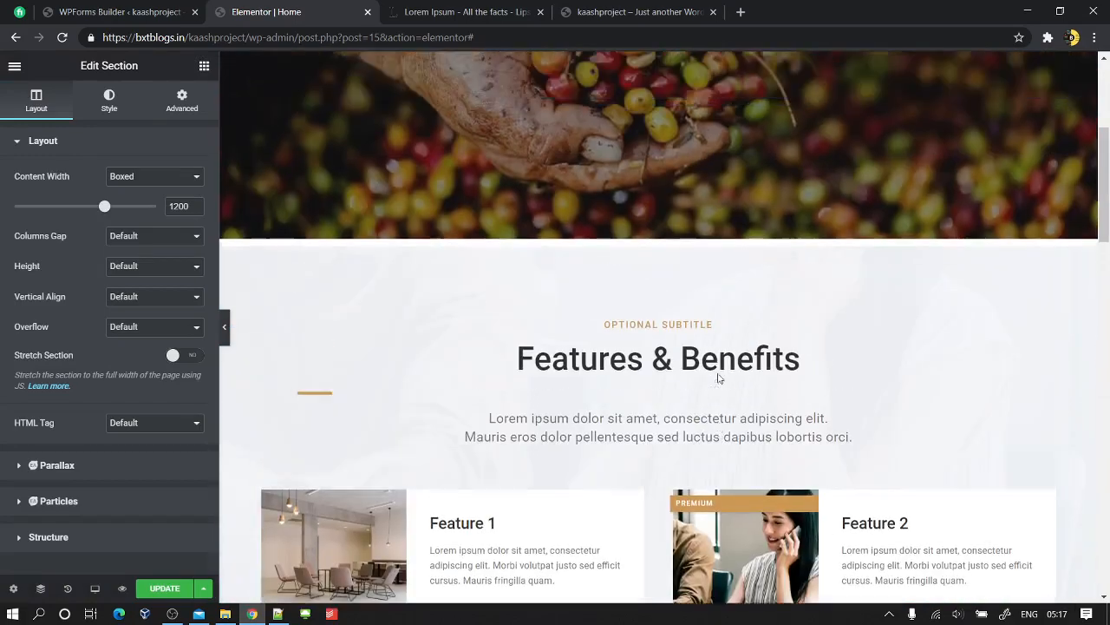
pyautogui.scroll(-4, 718, 378)
pyautogui.scroll(-10, 717, 378)
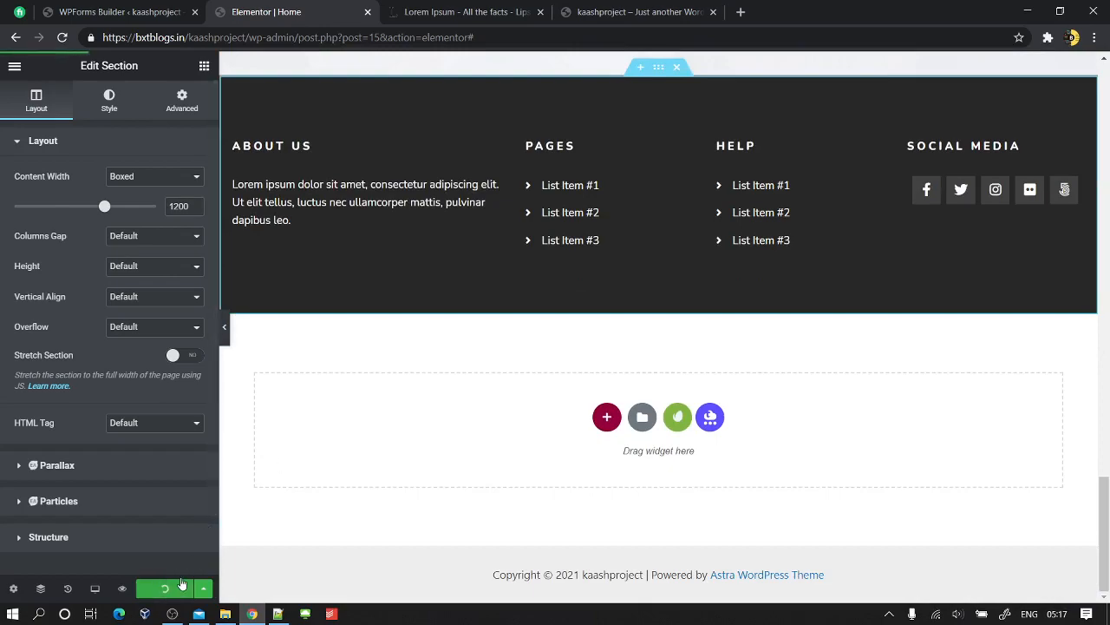
pyautogui.scroll(10, 301, 473)
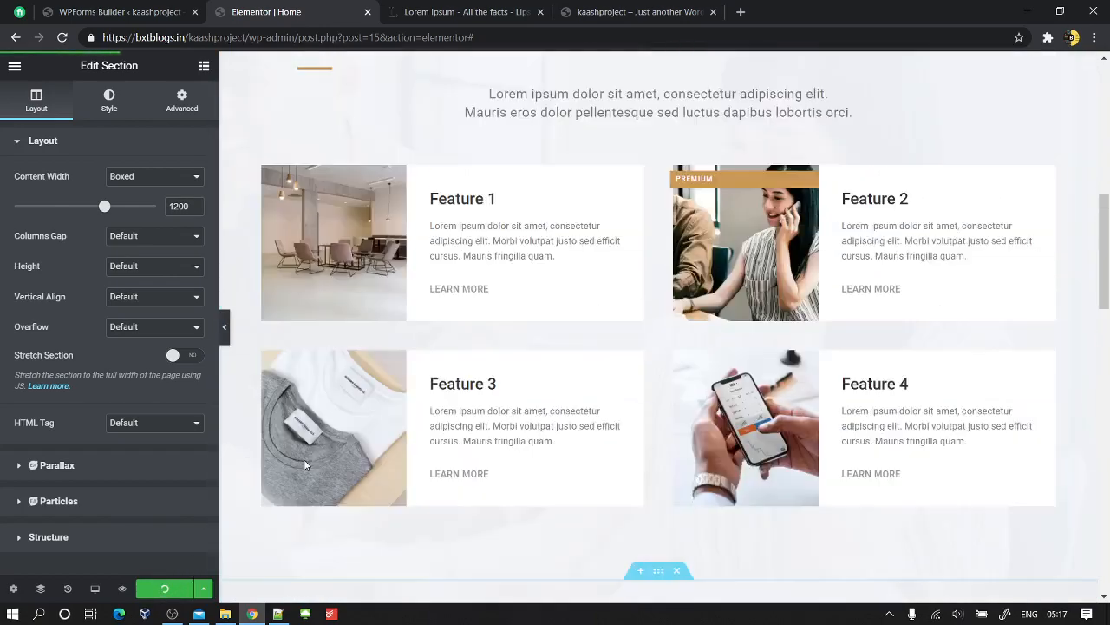
pyautogui.scroll(8, 304, 462)
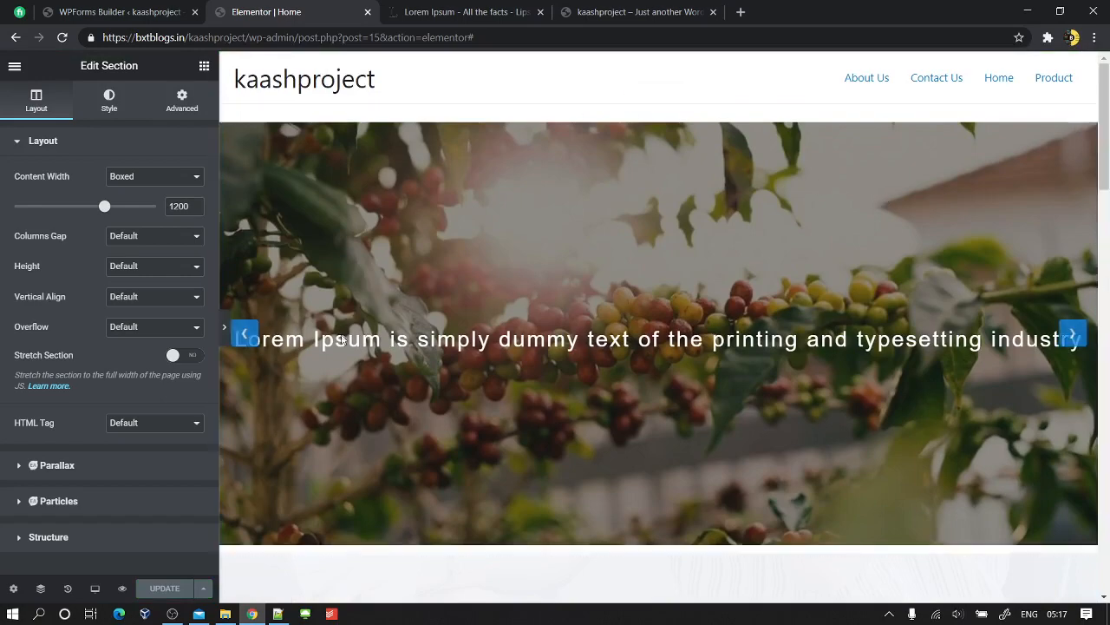
# - Examine the slider and features section at full page width, and return to the widget list for editing
pyautogui.click(225, 328)
pyautogui.scroll(-3, 367, 312)
pyautogui.scroll(-5, 367, 308)
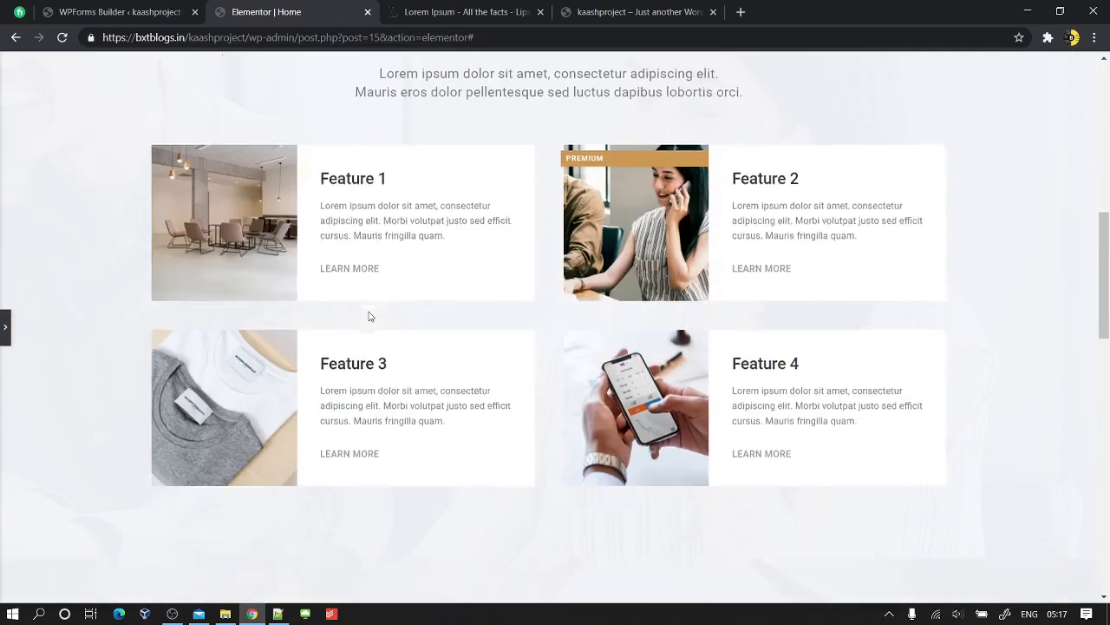
pyautogui.scroll(7, 367, 304)
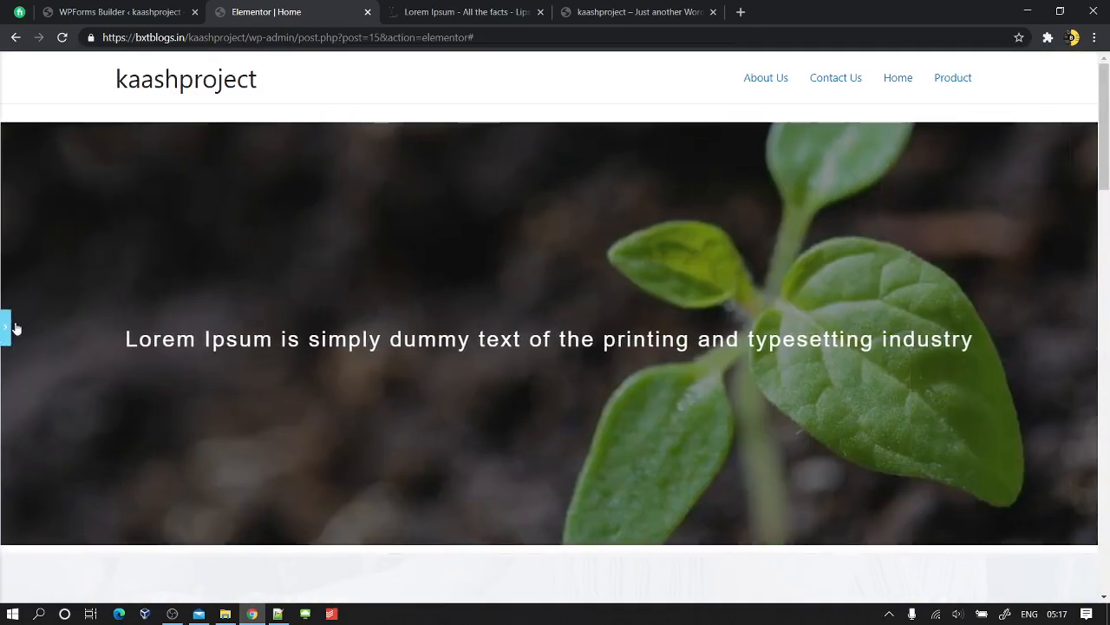
pyautogui.click(12, 328)
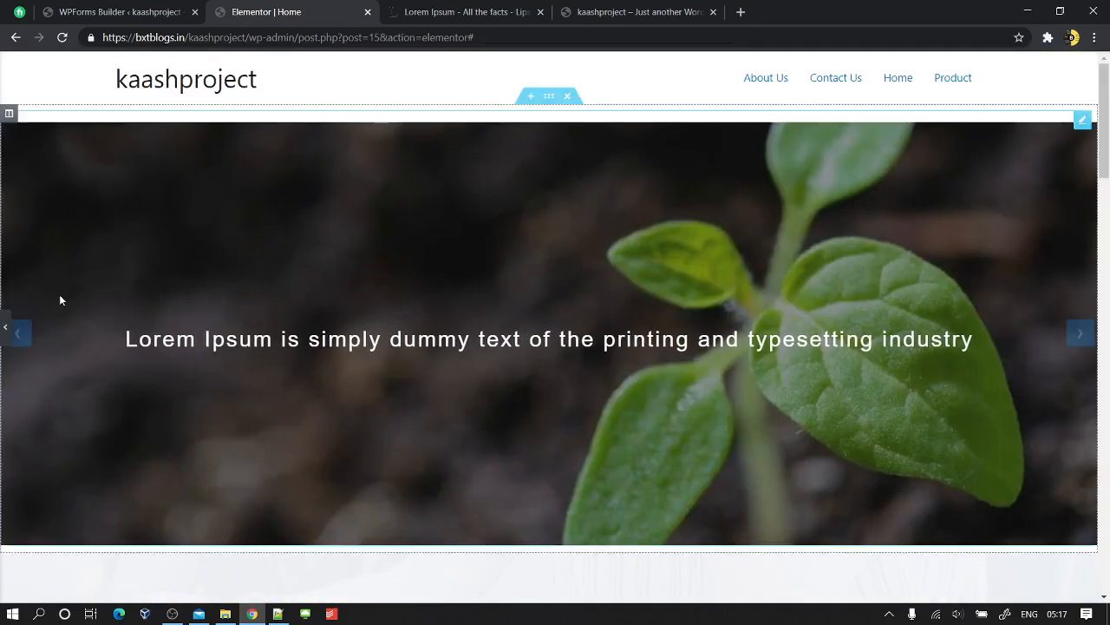
pyautogui.scroll(-2, 607, 430)
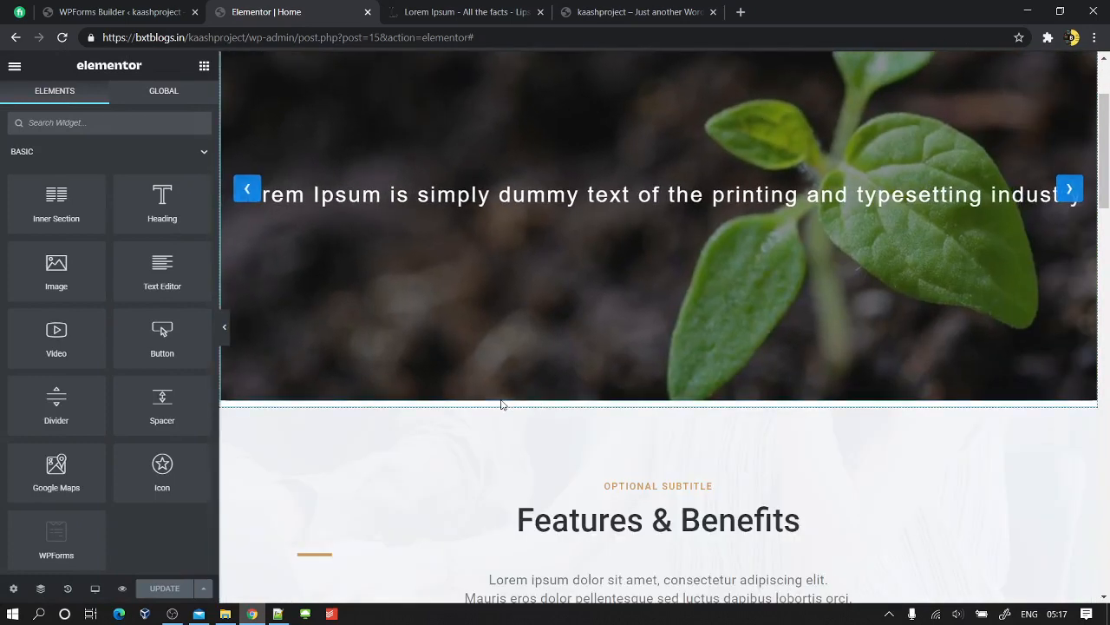
# - Try linked top and bottom margins from -2 to 17 px on the slider section, and clear them
pyautogui.scroll(2, 436, 374)
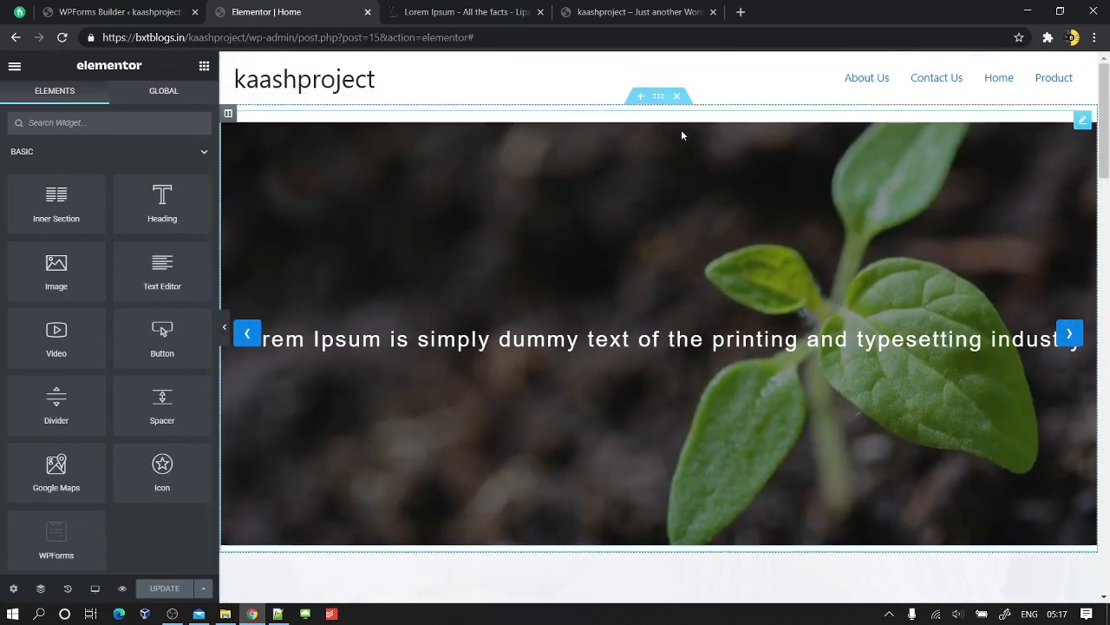
pyautogui.rightClick(655, 98)
pyautogui.click(681, 107)
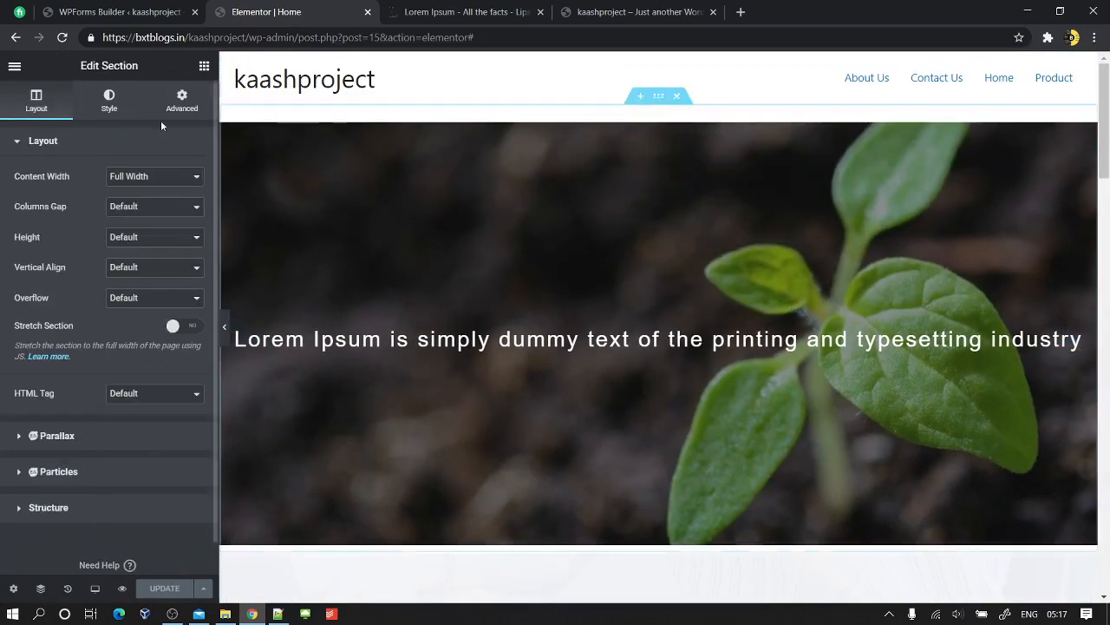
pyautogui.click(180, 102)
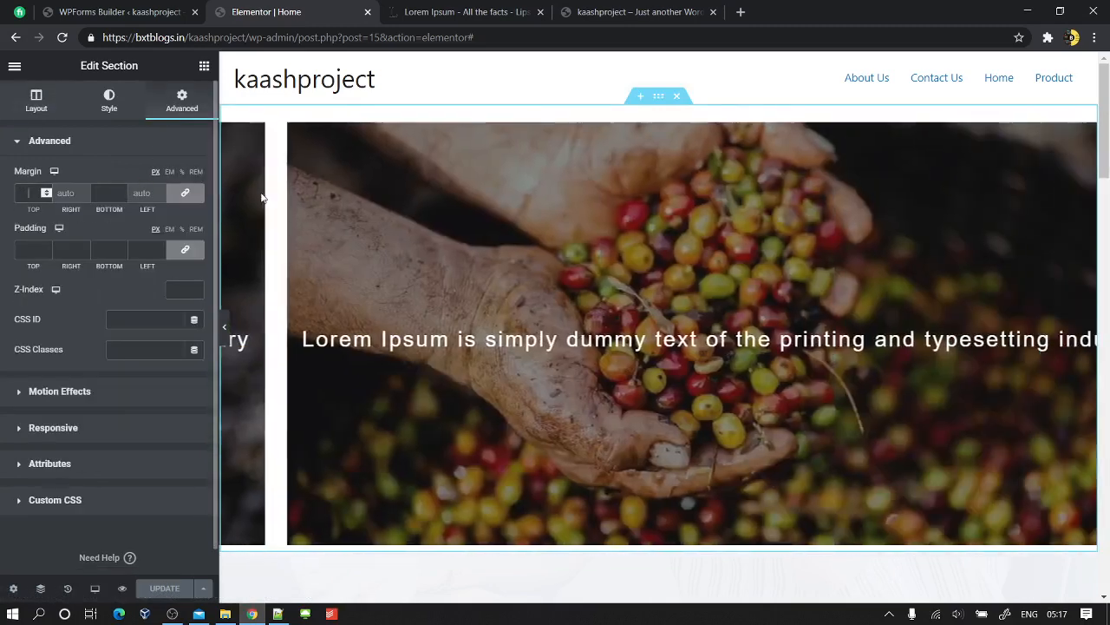
pyautogui.write('-4')
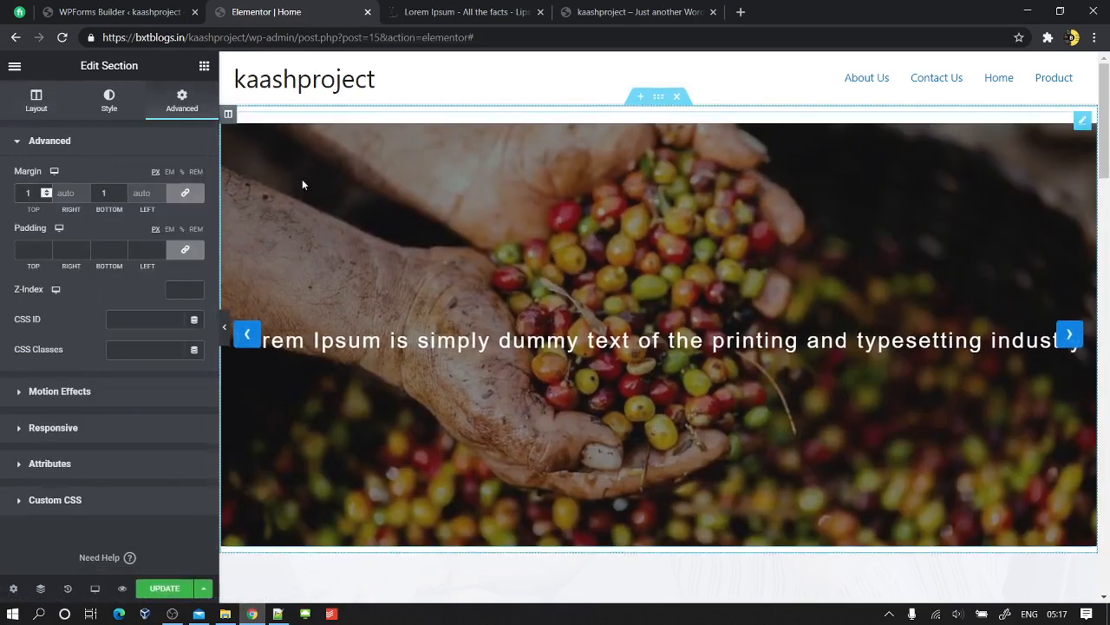
pyautogui.press('BackSpace')
pyautogui.press('BackSpace')
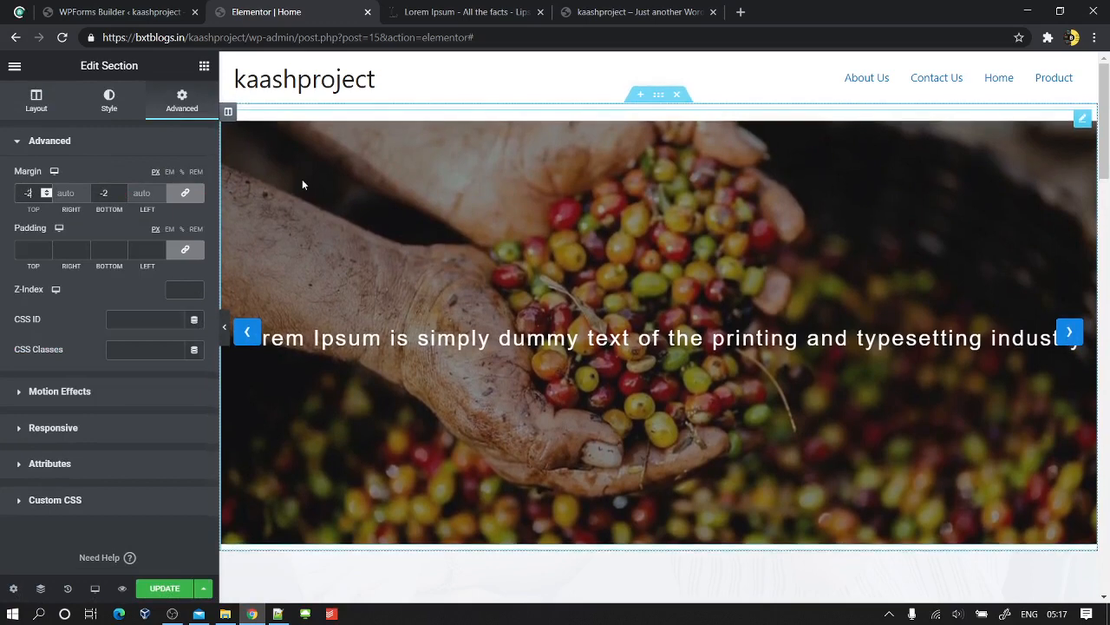
pyautogui.write('2')
pyautogui.press('Up')
pyautogui.press('Up')
pyautogui.press('Up')
pyautogui.press('Up')
pyautogui.press('Up')
pyautogui.press('Up')
pyautogui.press('Up')
pyautogui.press('Up')
pyautogui.press('Up')
pyautogui.press('Up')
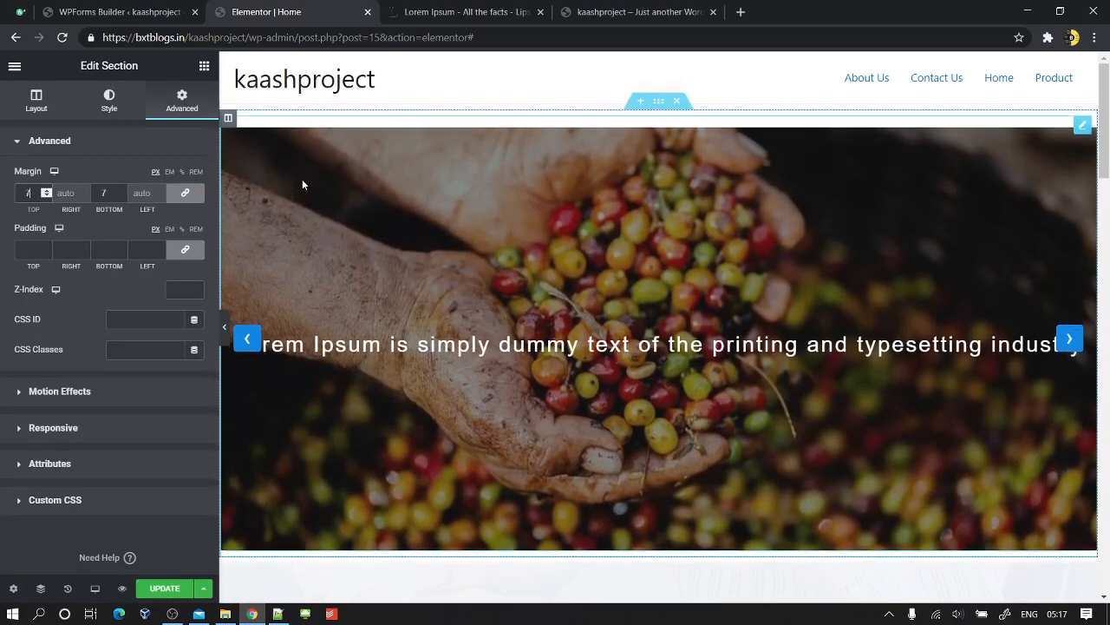
pyautogui.press('Up')
pyautogui.press('Up')
pyautogui.press('Up')
pyautogui.press('Up')
pyautogui.press('Up')
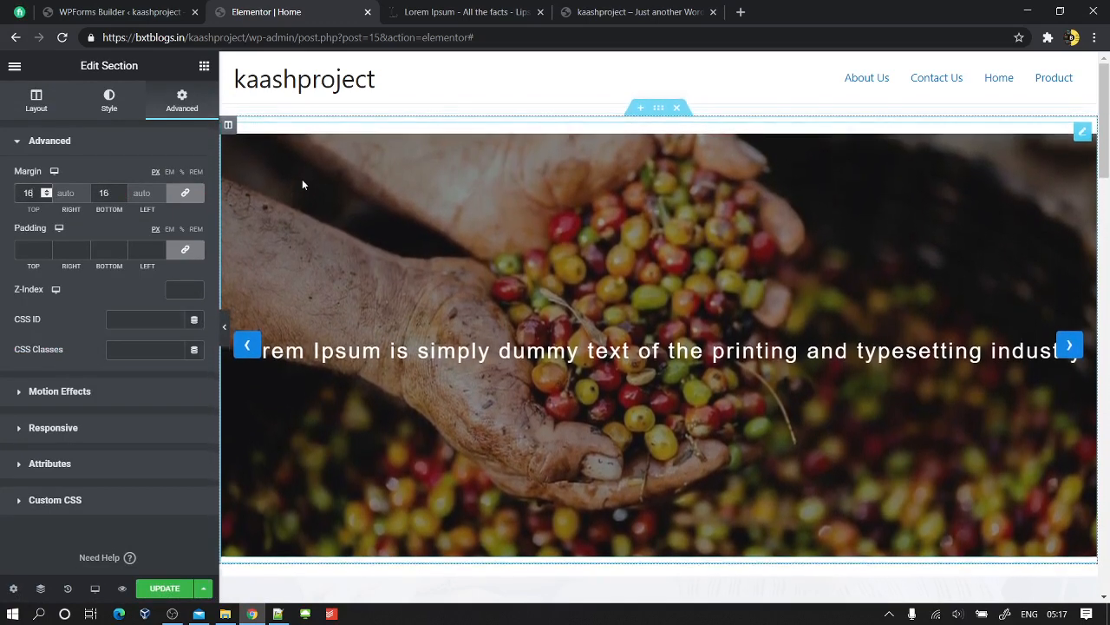
pyautogui.scroll(-1, 365, 262)
pyautogui.scroll(-5, 365, 262)
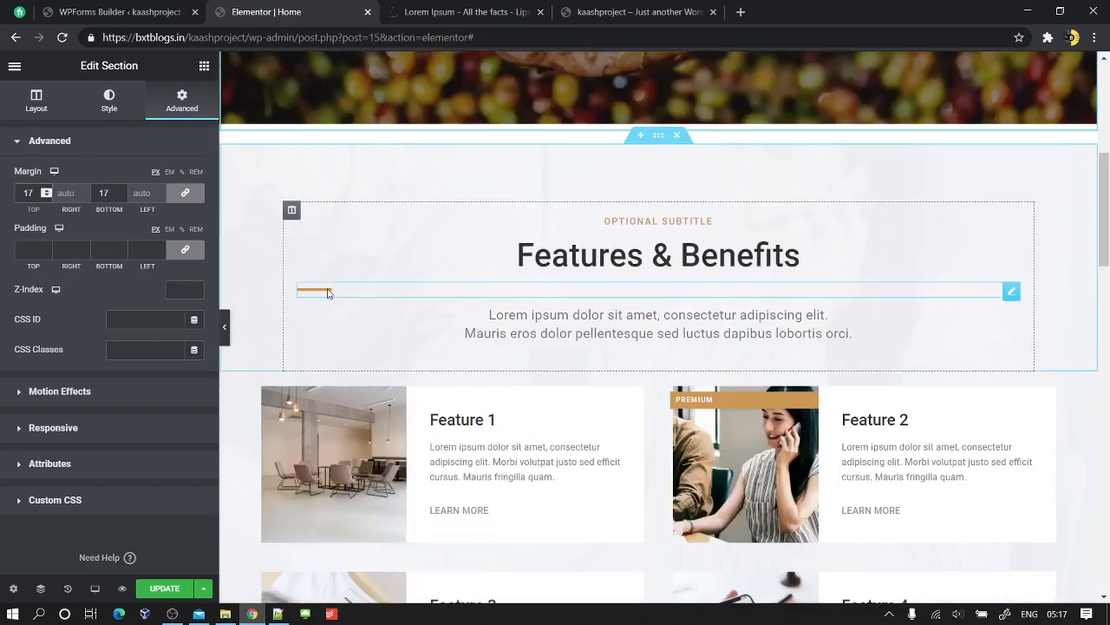
pyautogui.press('BackSpace')
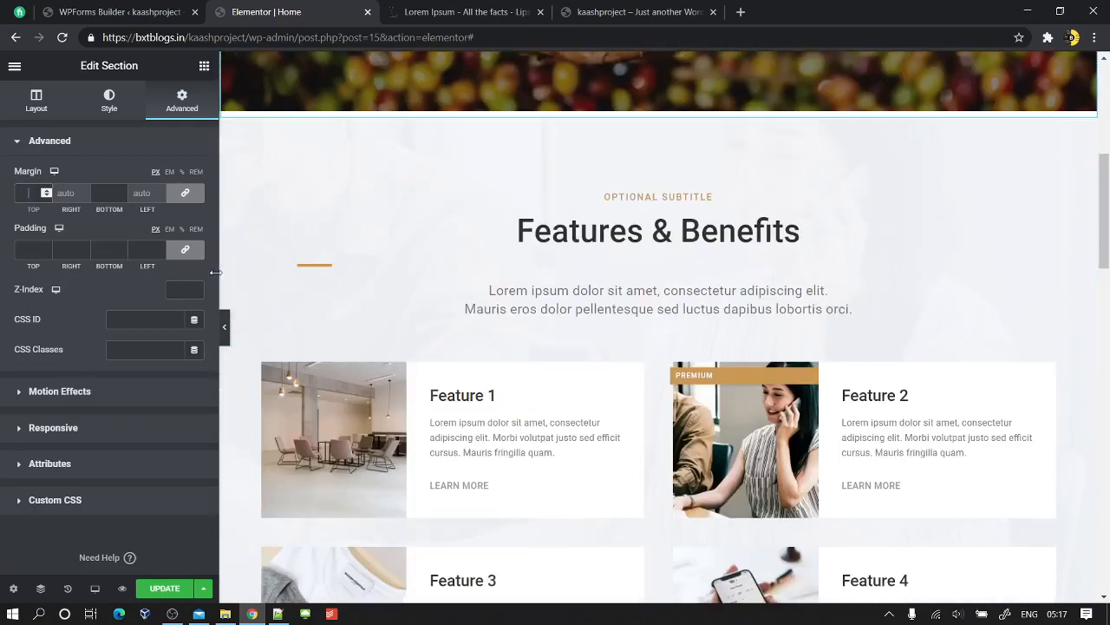
# - Set the content slider widget's bottom margin to -11 px and save the home page
pyautogui.scroll(5, 718, 148)
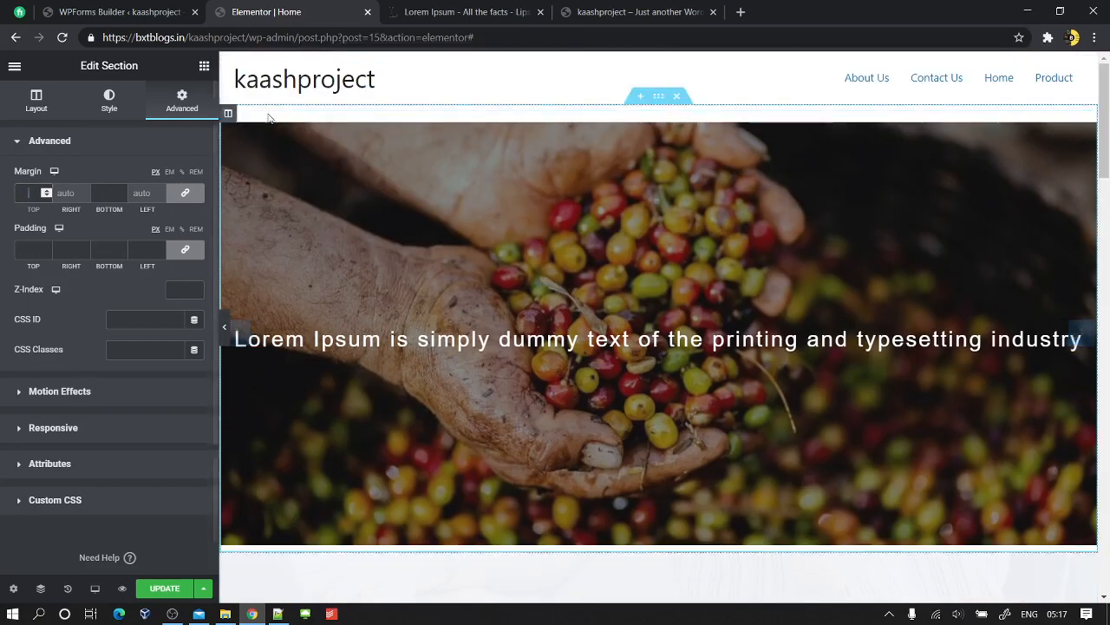
pyautogui.click(228, 113)
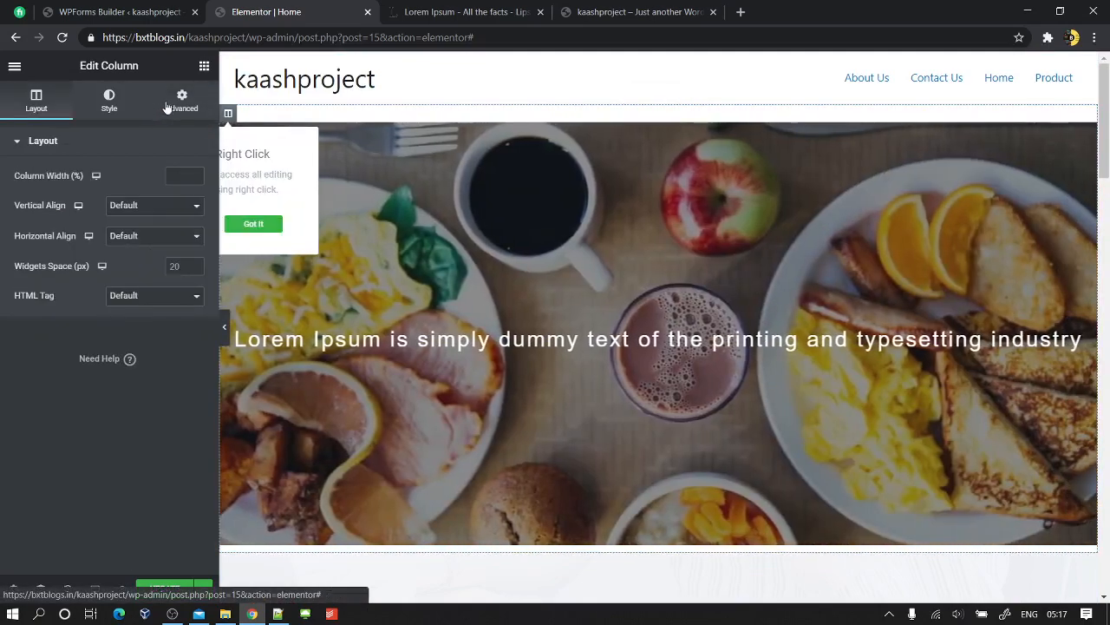
pyautogui.click(176, 103)
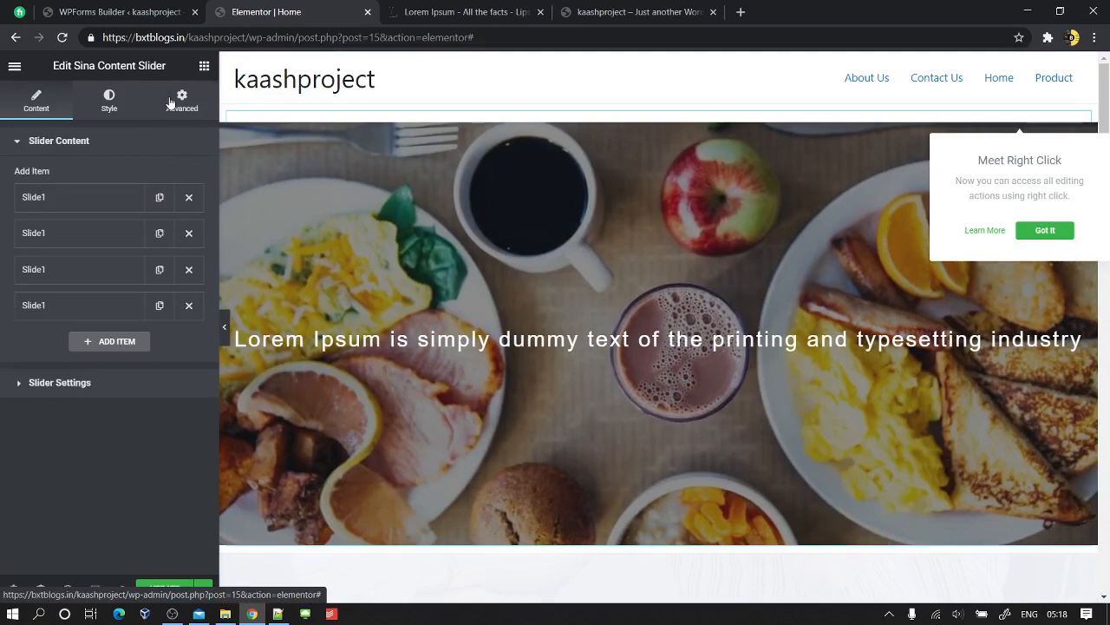
pyautogui.click(170, 103)
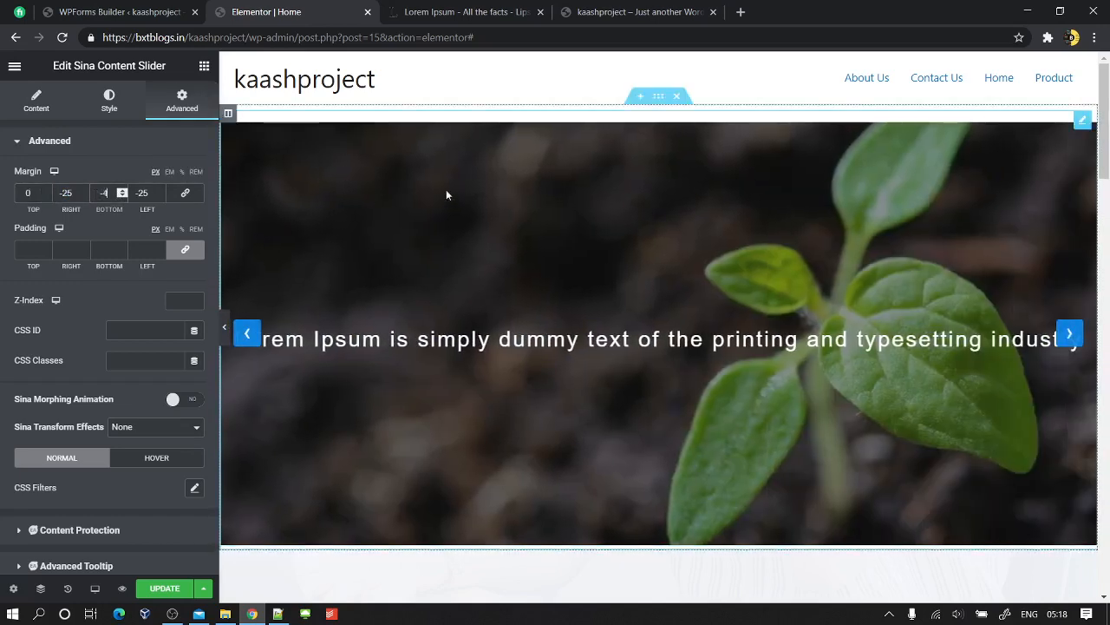
pyautogui.write('11')
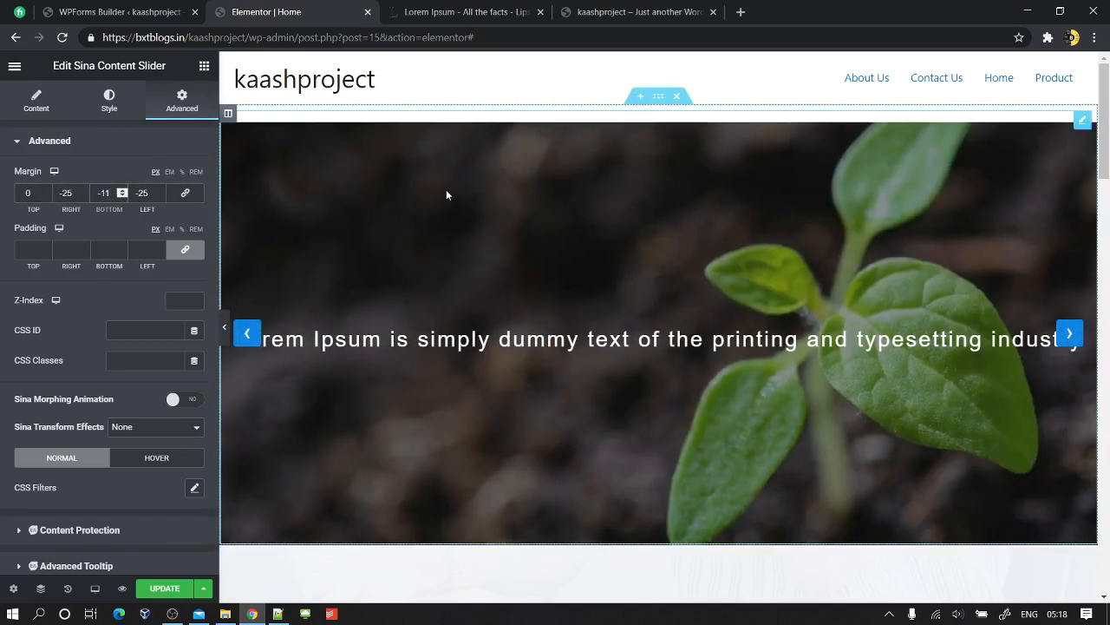
pyautogui.click(165, 589)
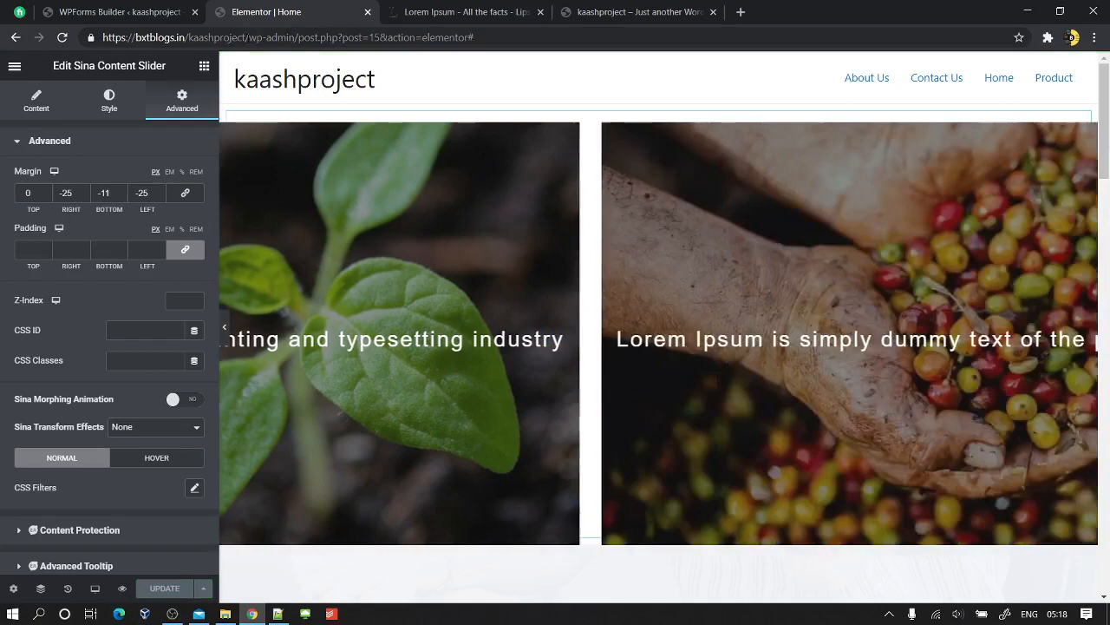
# - Open the live kaashproject home page and examine it from the slider down to the footer
pyautogui.moveTo(245, 38); pyautogui.dragTo(725, 32)
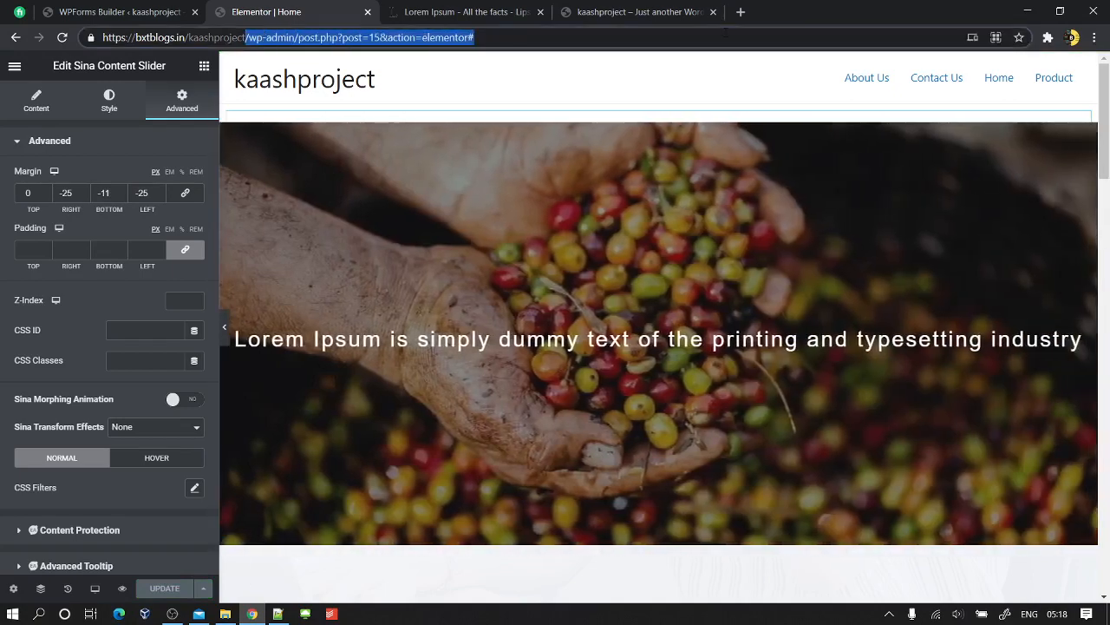
pyautogui.press('BackSpace')
pyautogui.press('Return')
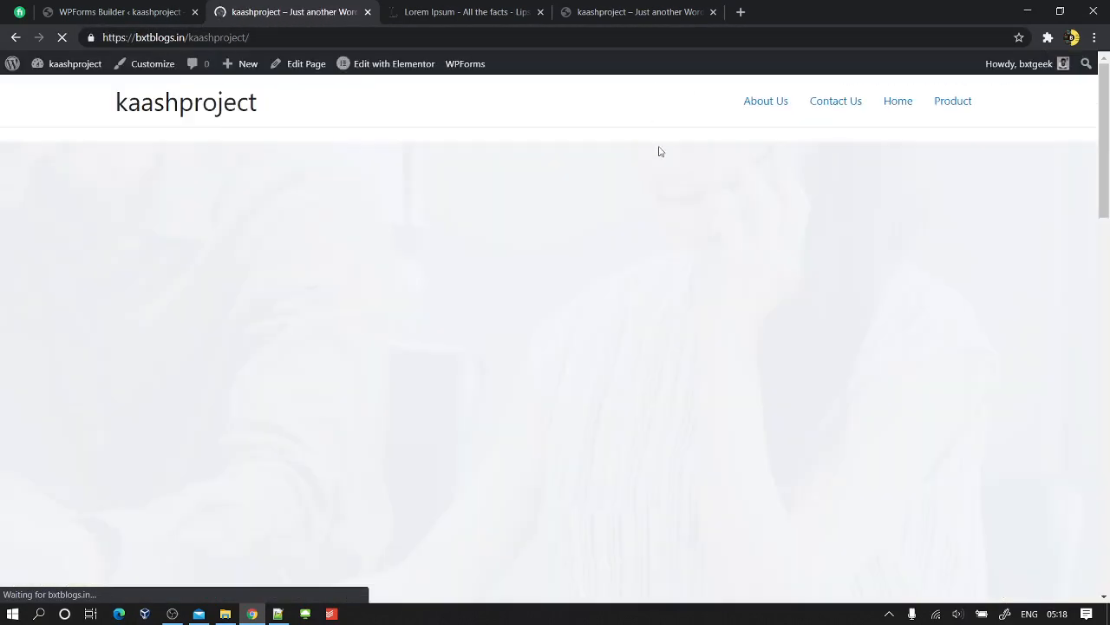
pyautogui.scroll(-4, 529, 204)
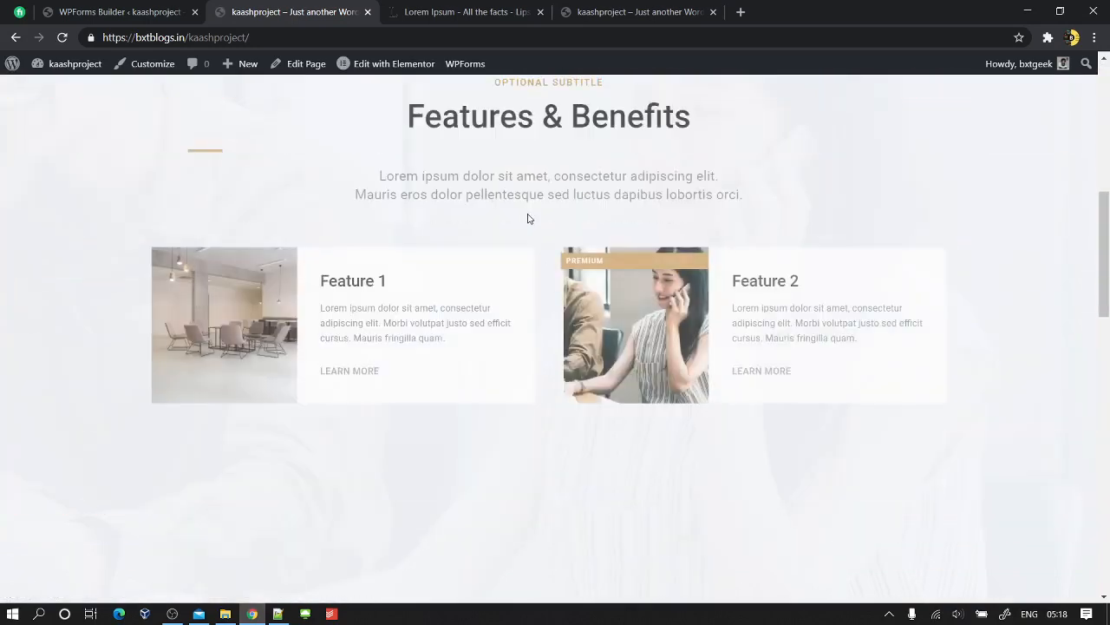
pyautogui.scroll(-10, 530, 219)
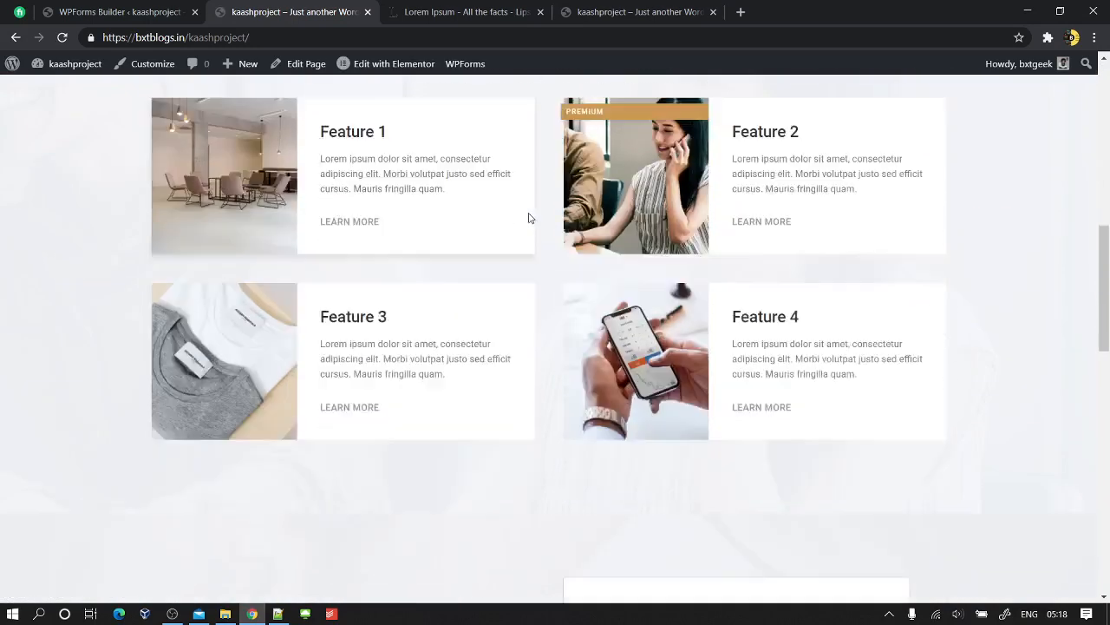
pyautogui.scroll(3, 509, 219)
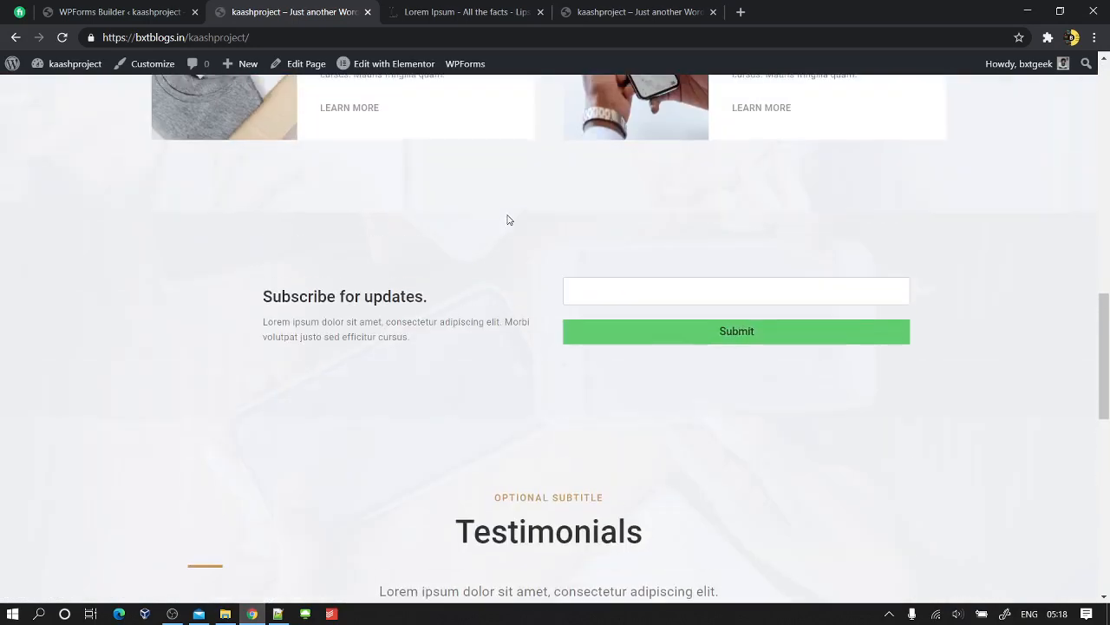
pyautogui.scroll(-6, 510, 219)
pyautogui.scroll(-2, 509, 220)
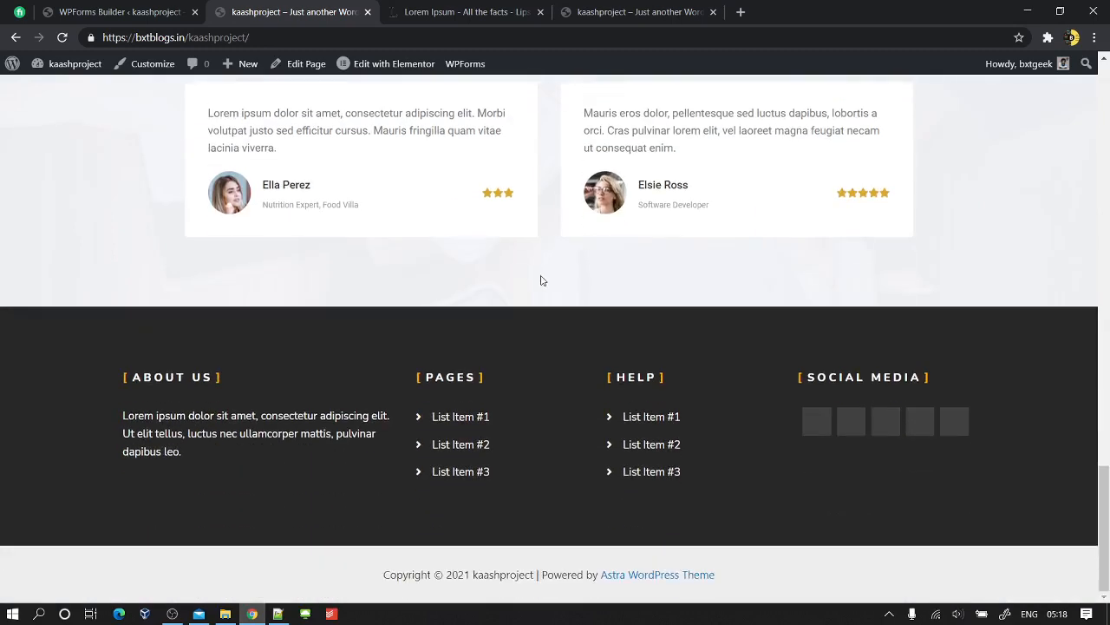
pyautogui.scroll(15, 542, 281)
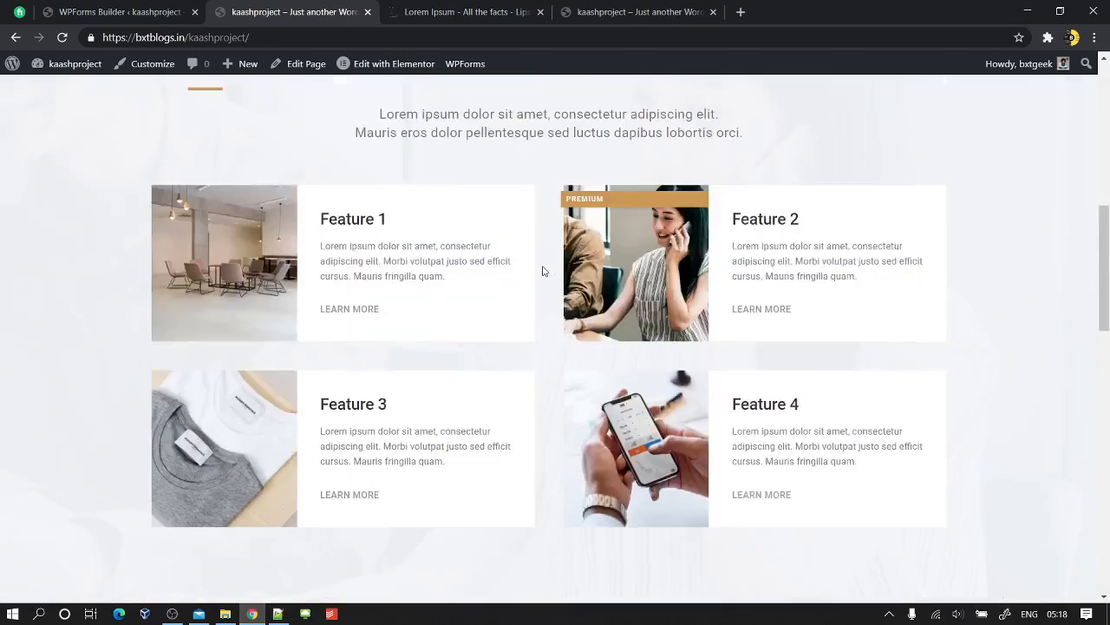
pyautogui.scroll(3, 543, 271)
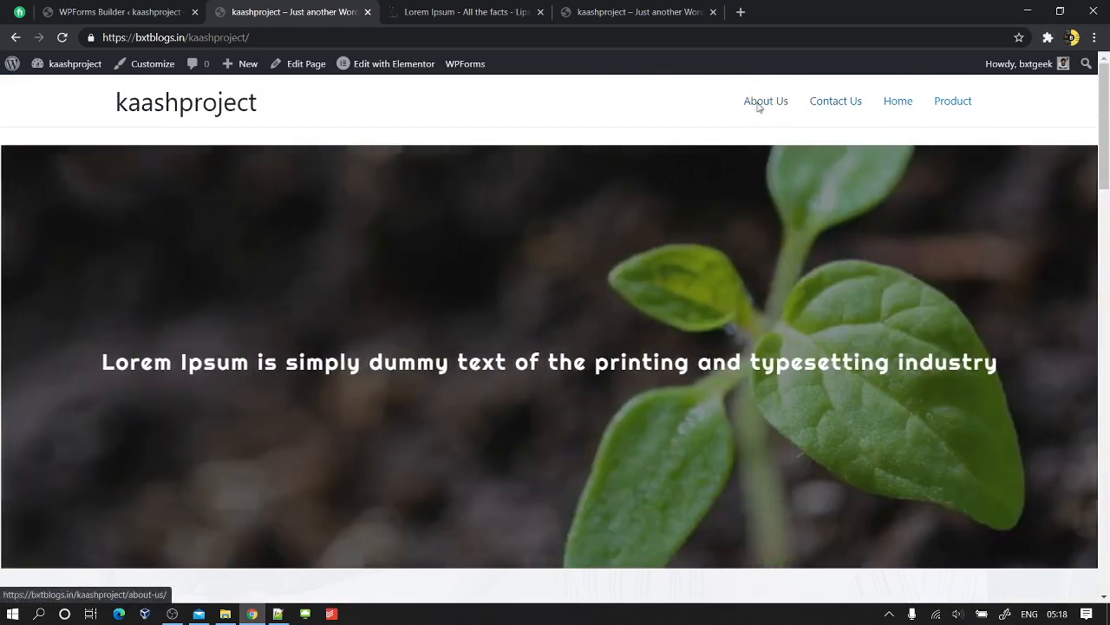
# - Go to the site's About Us page and open it for editing with Elementor
pyautogui.click(759, 105)
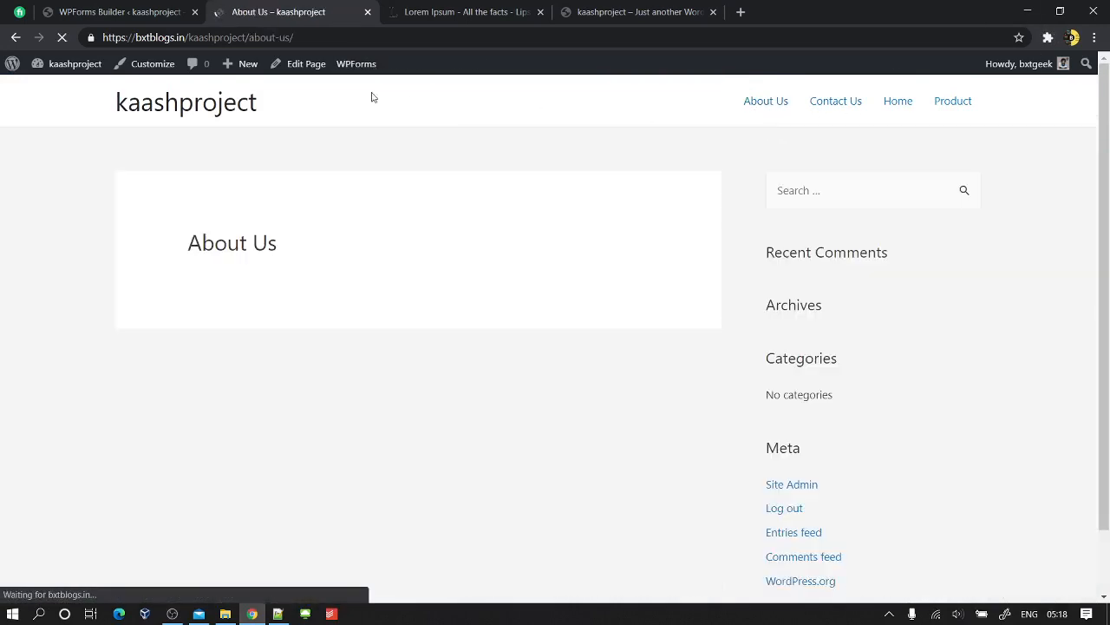
pyautogui.click(290, 72)
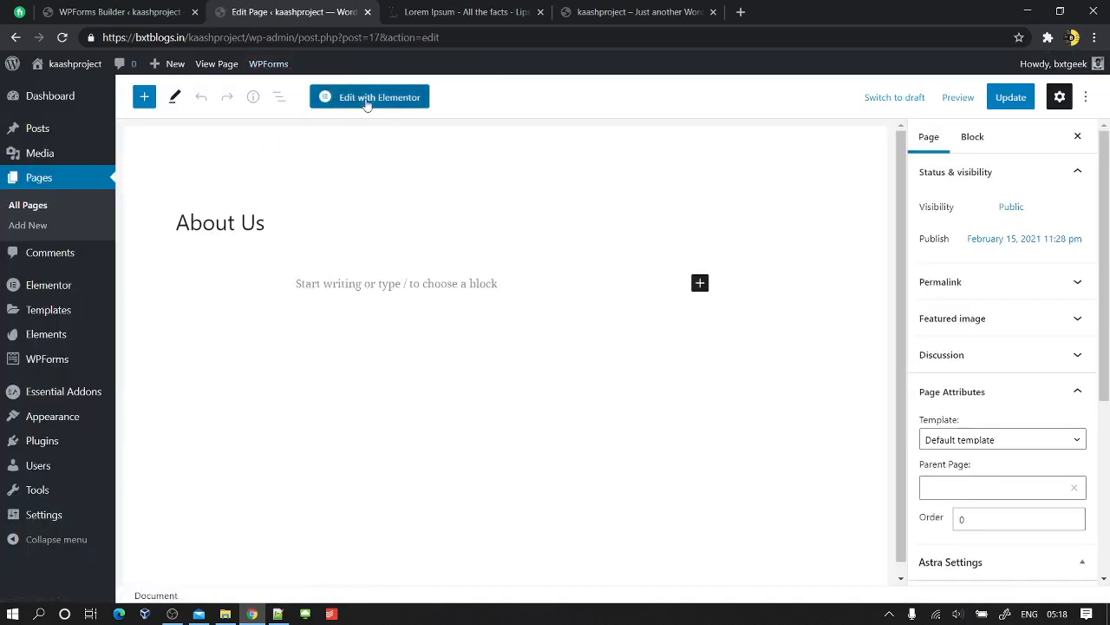
pyautogui.click(367, 98)
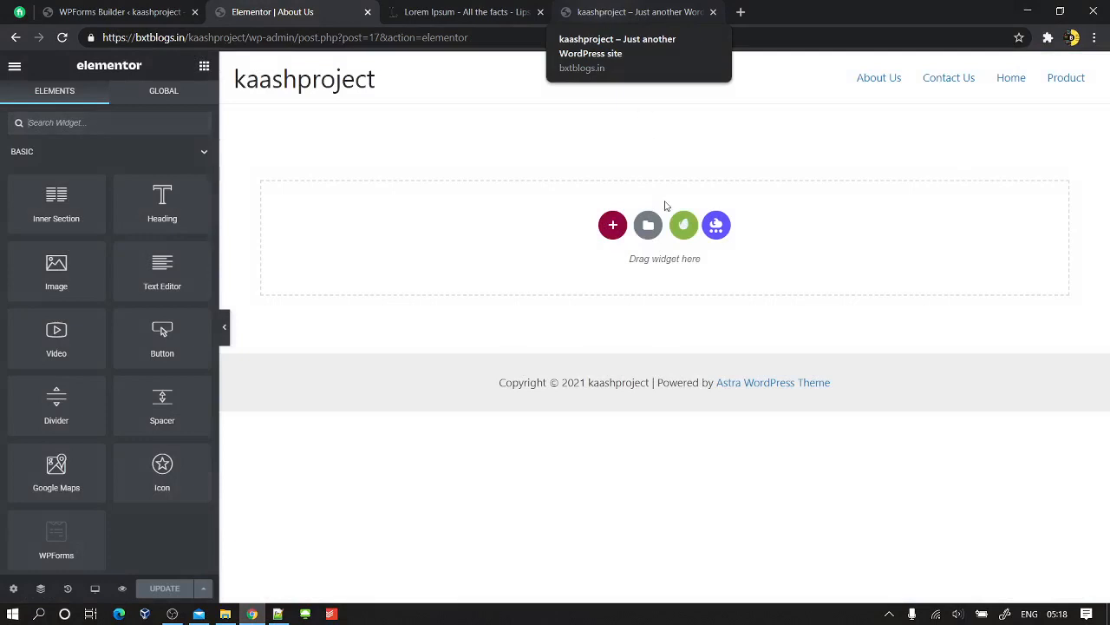
# - Insert the "About - Image, Heading & Copy" free block into the empty About Us page
pyautogui.click(684, 225)
pyautogui.click(676, 147)
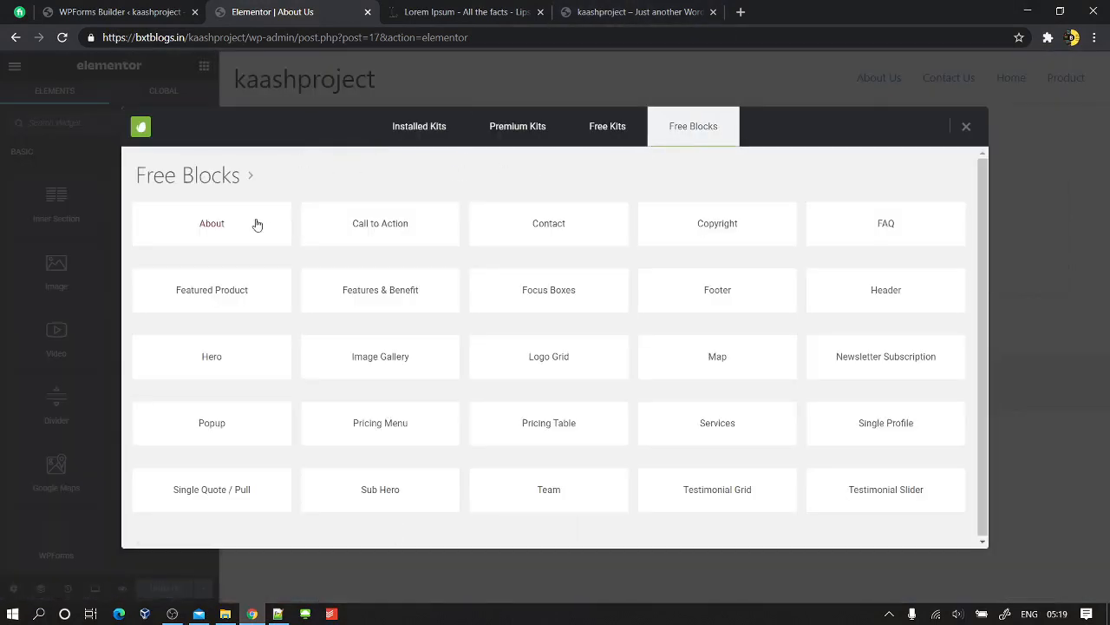
pyautogui.click(257, 225)
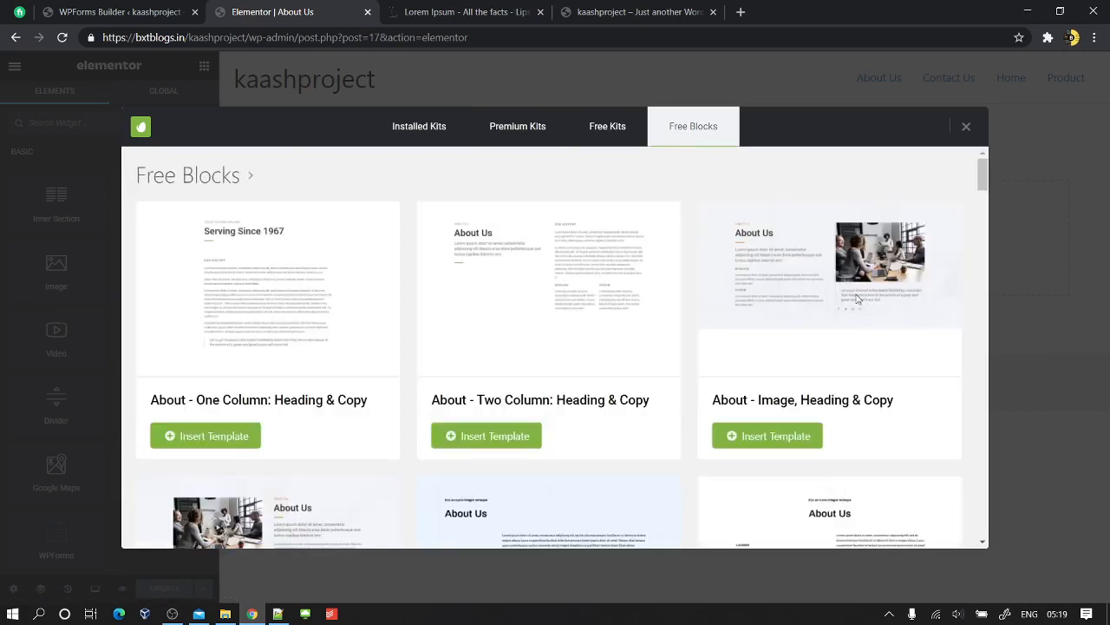
pyautogui.click(787, 437)
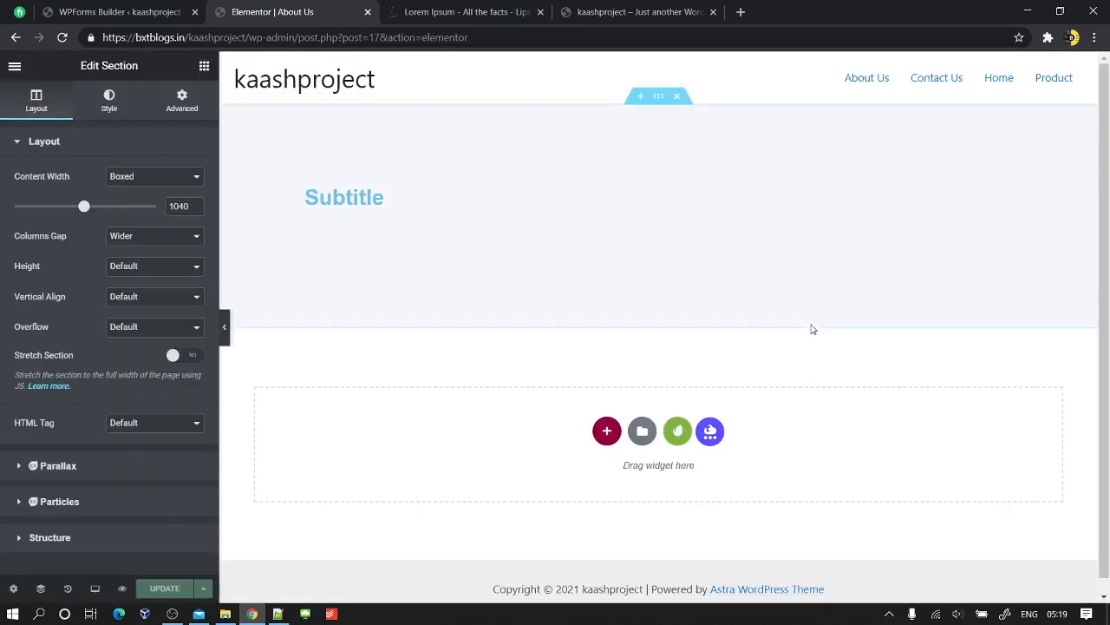
# - Insert the dark Footer free block with About Us, Pages, Help and Social Media columns below the About Us content
pyautogui.scroll(-5, 743, 330)
pyautogui.click(709, 432)
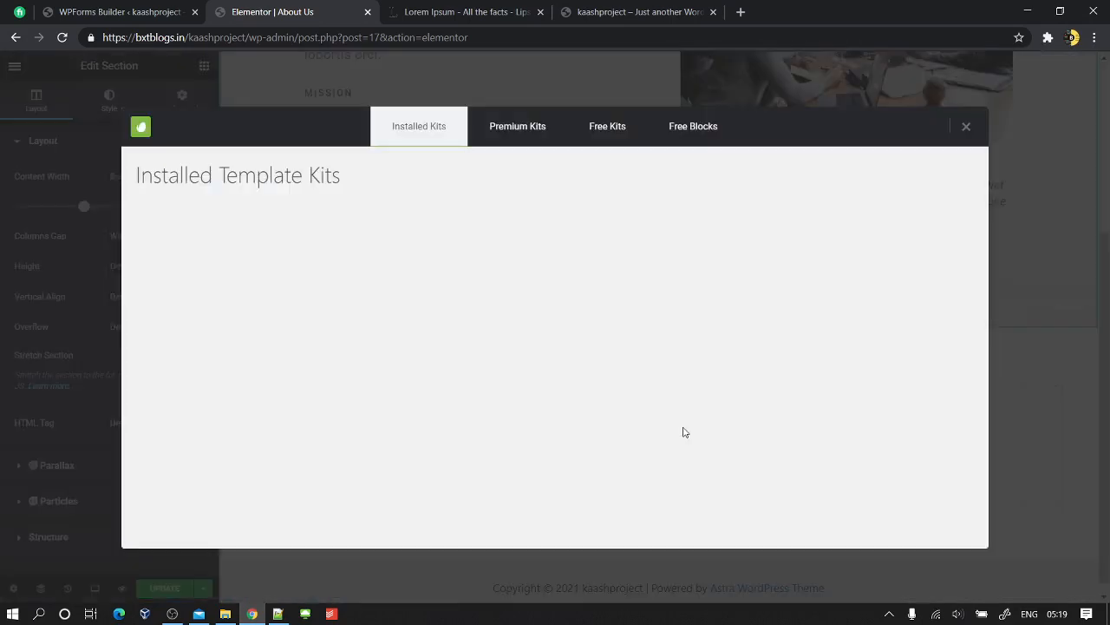
pyautogui.click(669, 135)
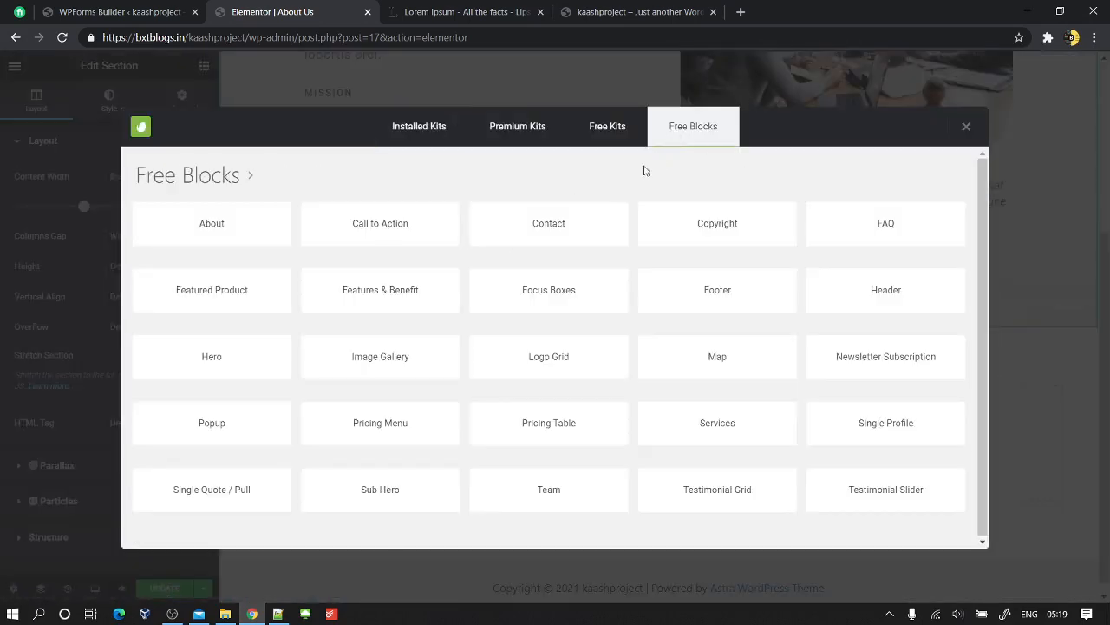
pyautogui.click(720, 299)
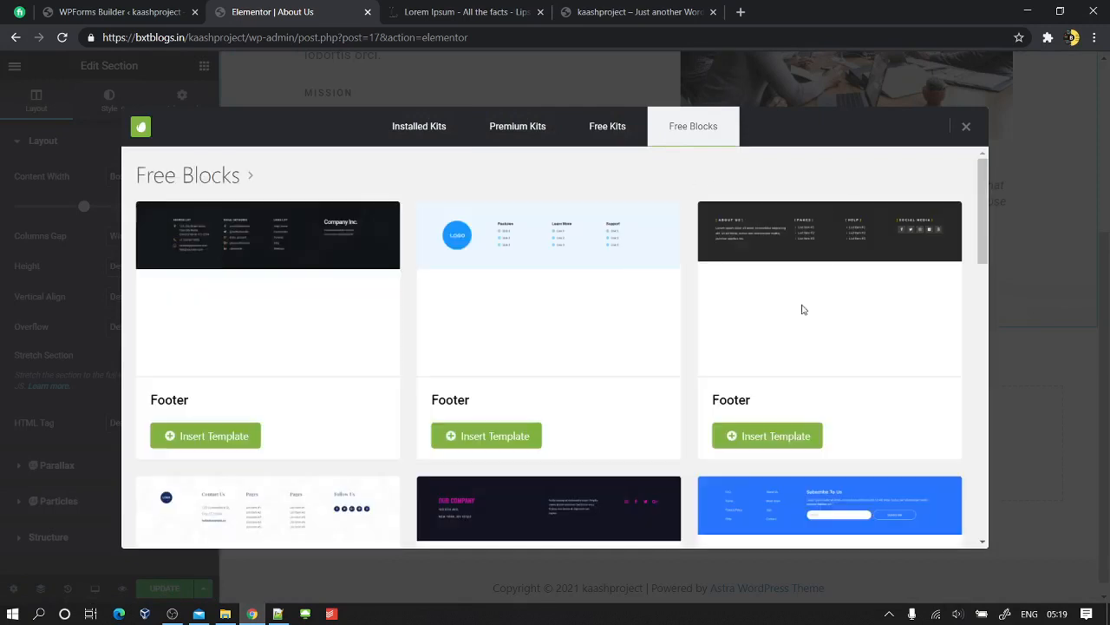
pyautogui.scroll(-1, 766, 404)
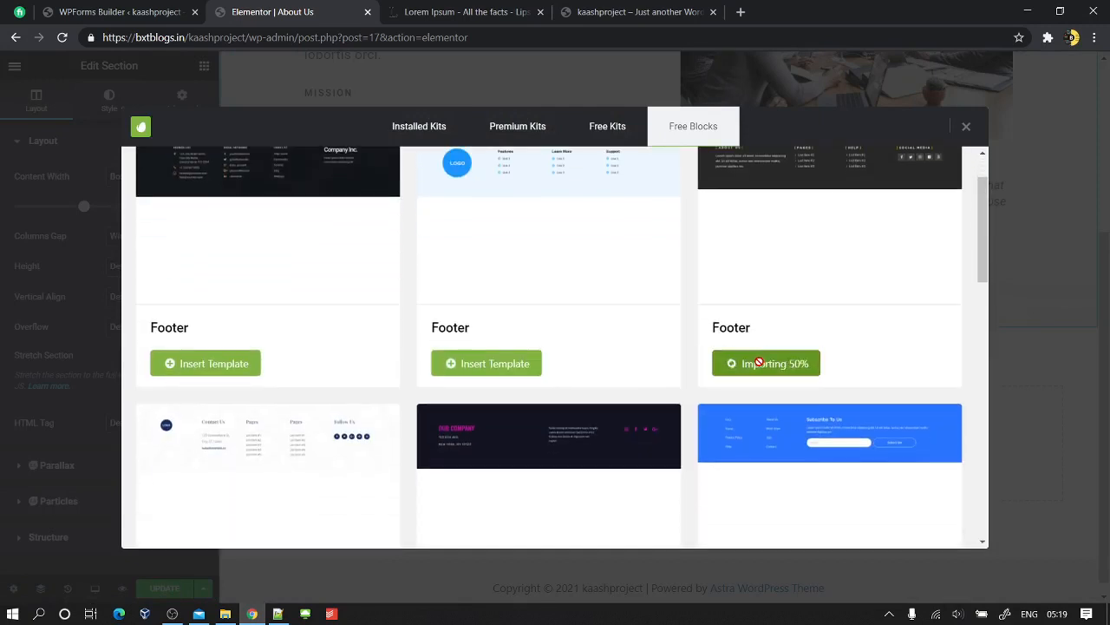
pyautogui.scroll(-4, 761, 366)
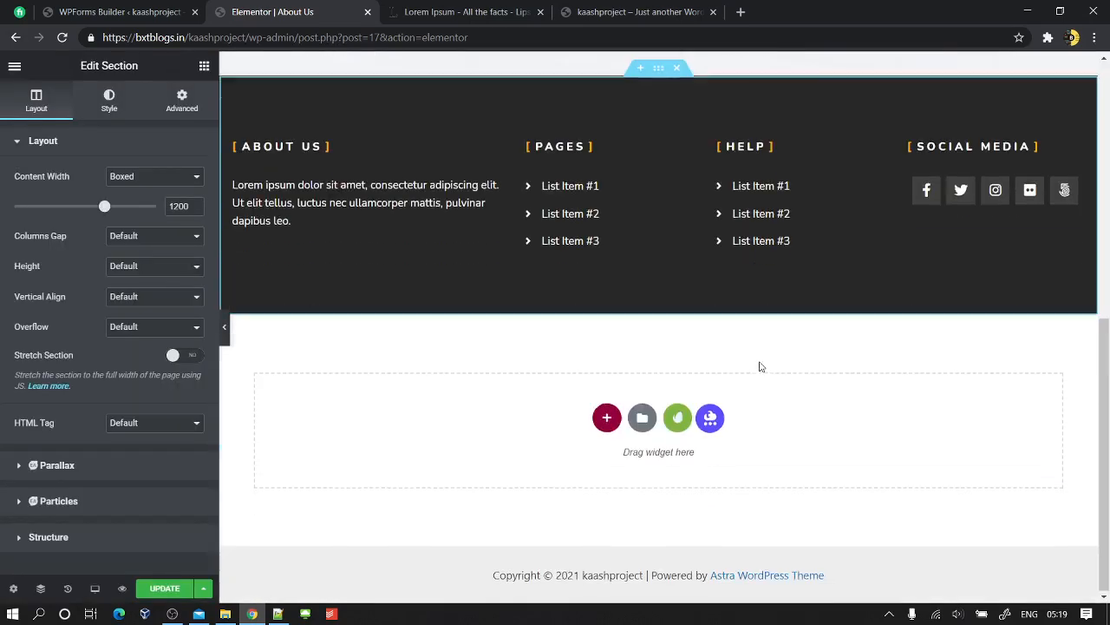
pyautogui.scroll(8, 763, 362)
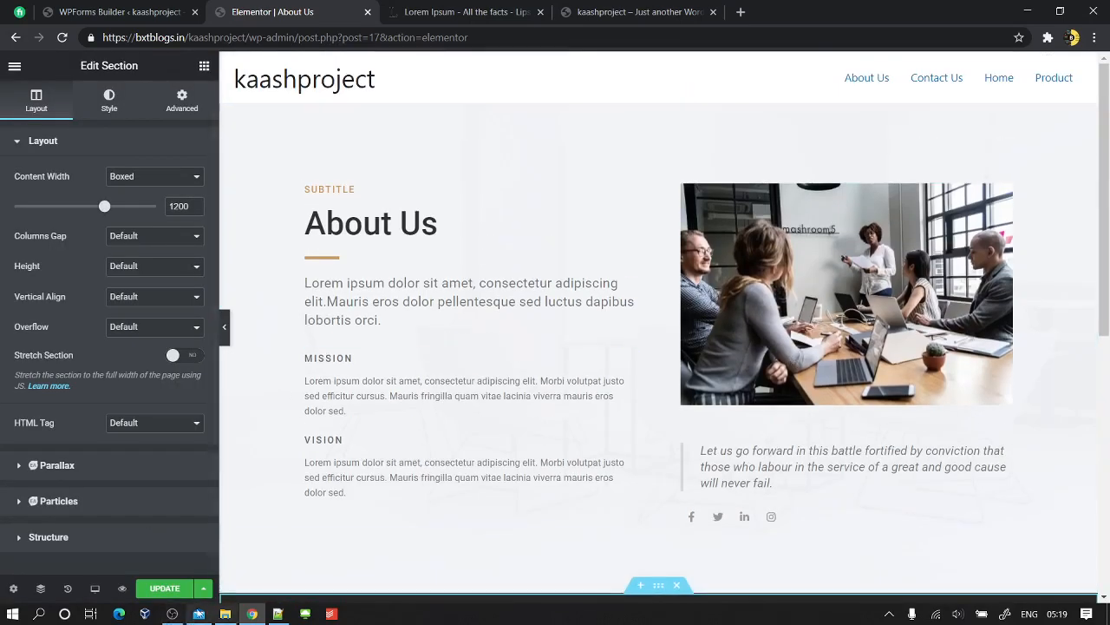
# - Update the About Us page, and open the site's Contact Us page for editing with Elementor
pyautogui.click(160, 590)
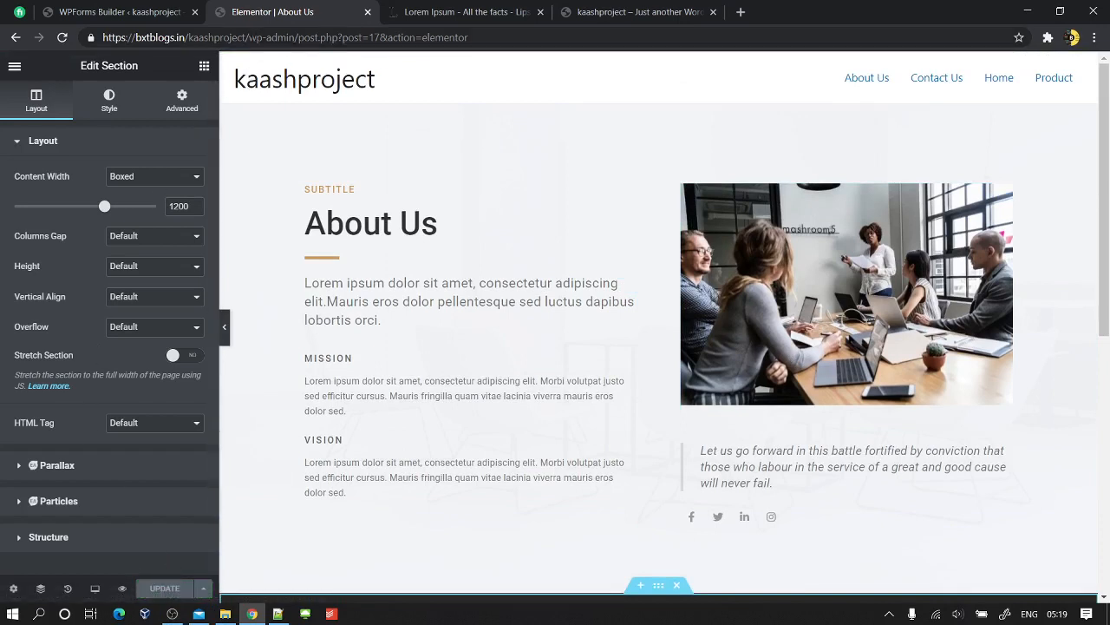
pyautogui.moveTo(249, 37); pyautogui.dragTo(792, 33)
pyautogui.press('BackSpace')
pyautogui.press('Return')
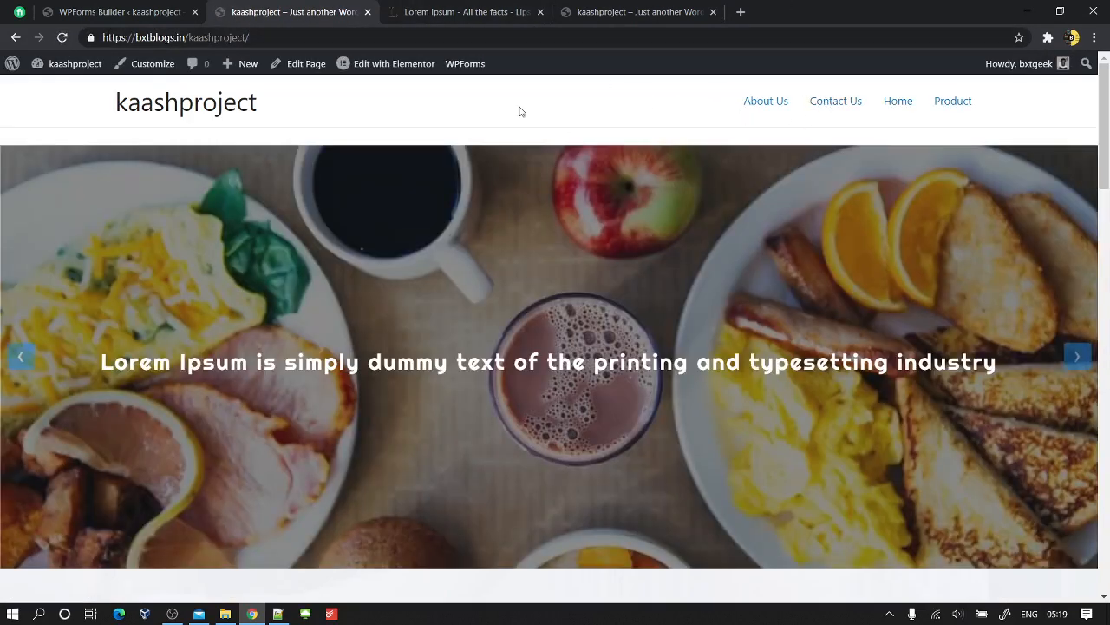
pyautogui.click(853, 103)
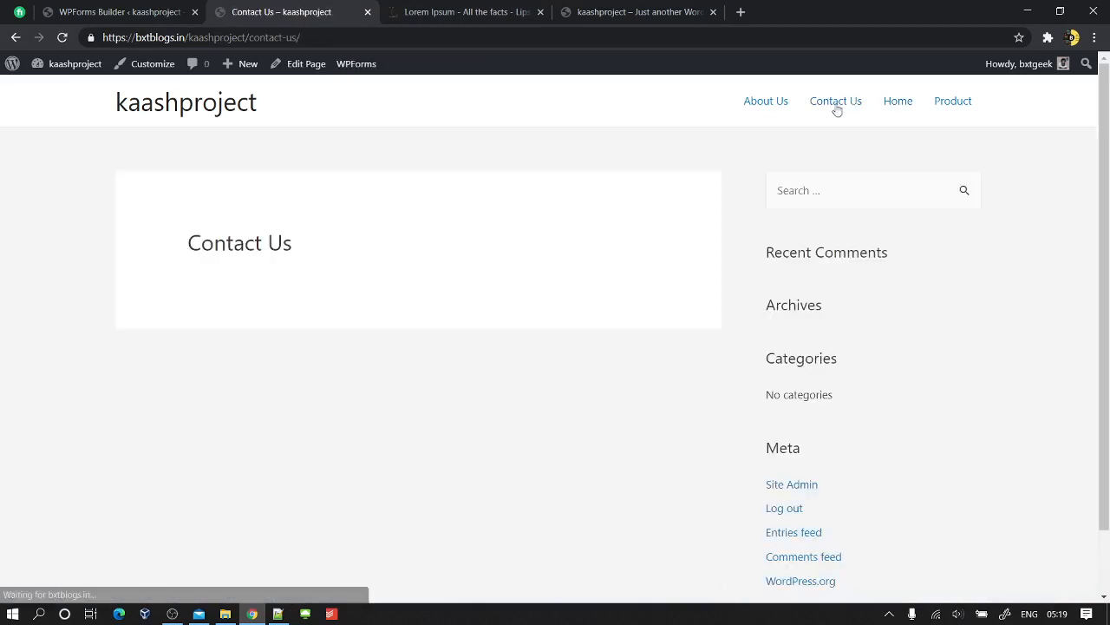
pyautogui.click(292, 68)
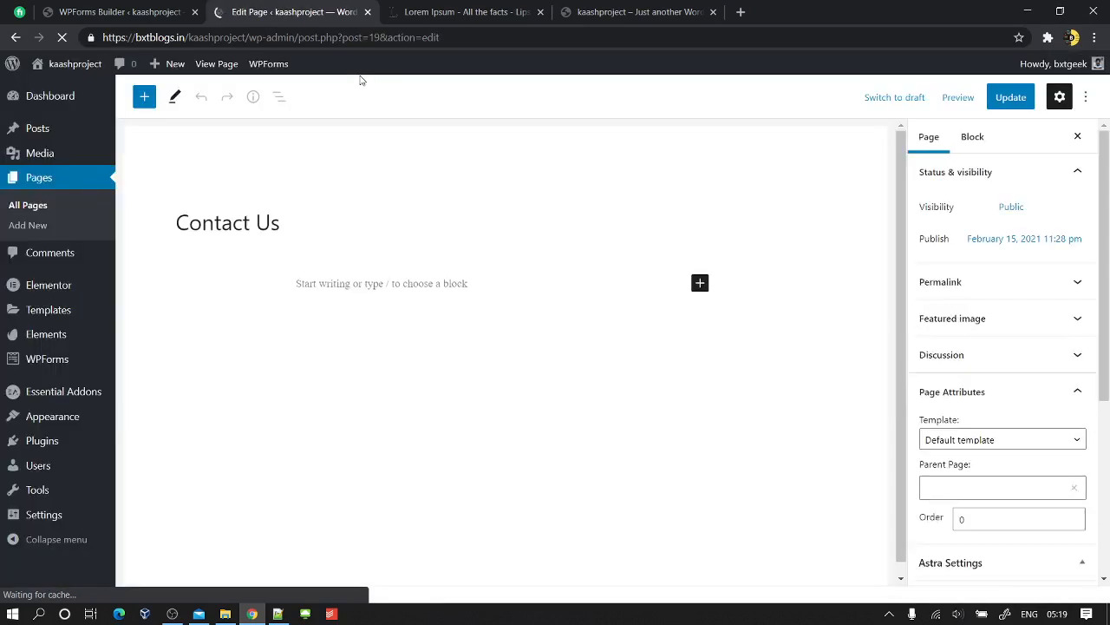
pyautogui.click(378, 101)
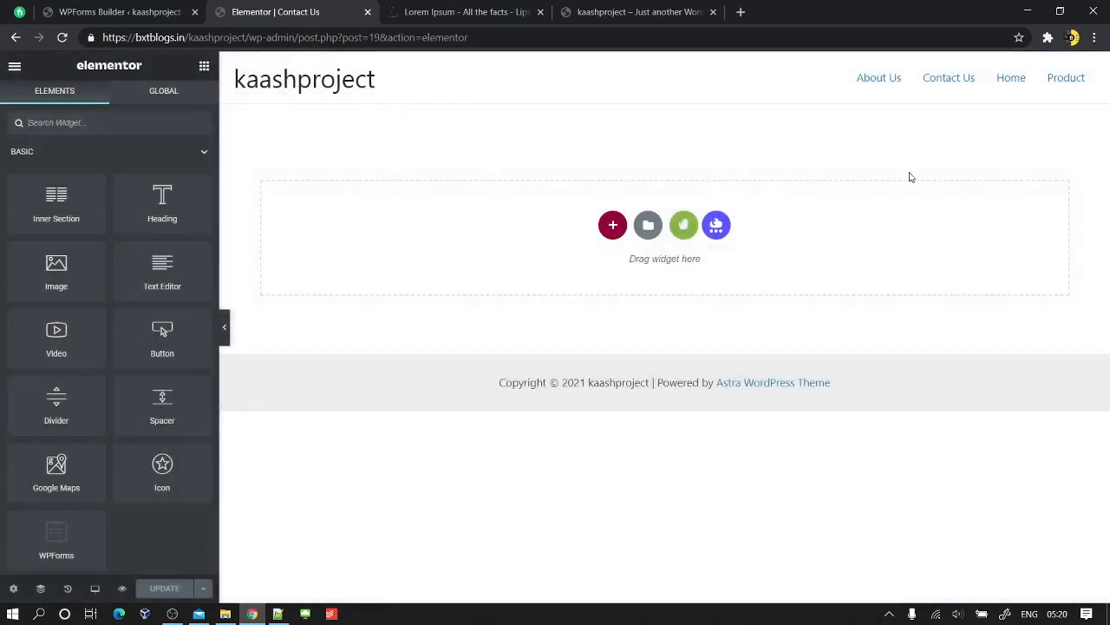
# - Insert the light "Stay Connected" Contact (with Map) free block into the empty Contact Us page
pyautogui.click(685, 225)
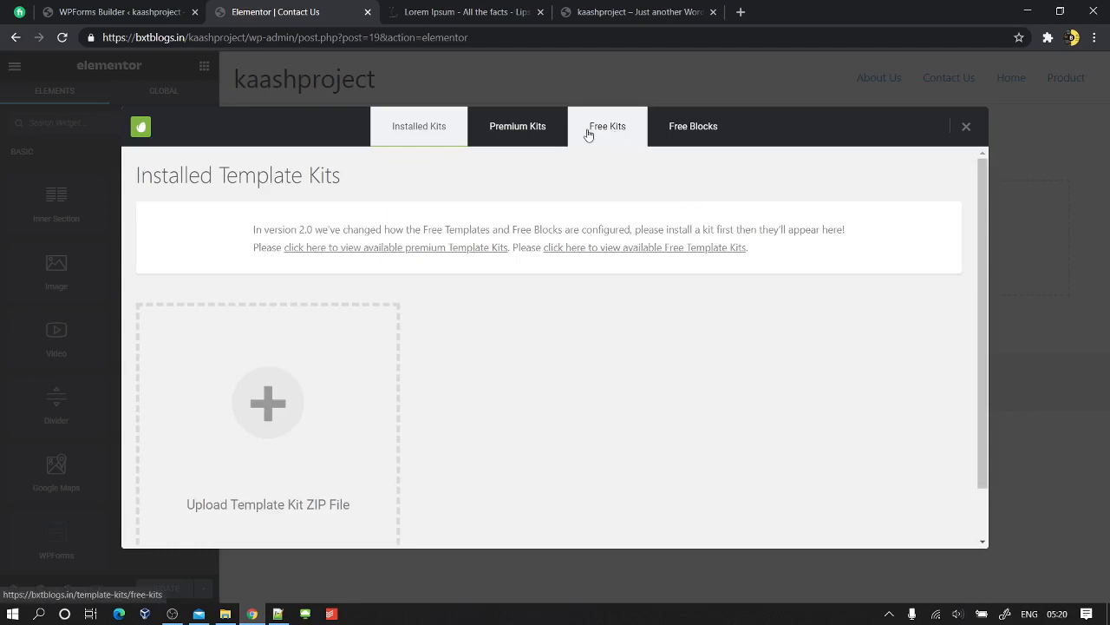
pyautogui.click(677, 128)
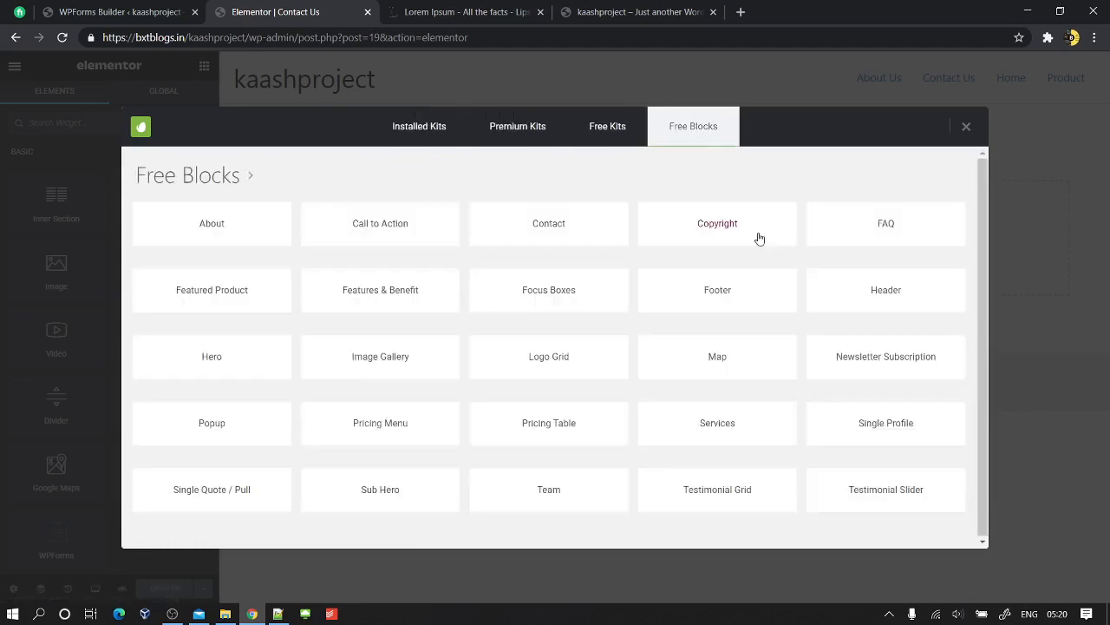
pyautogui.click(673, 236)
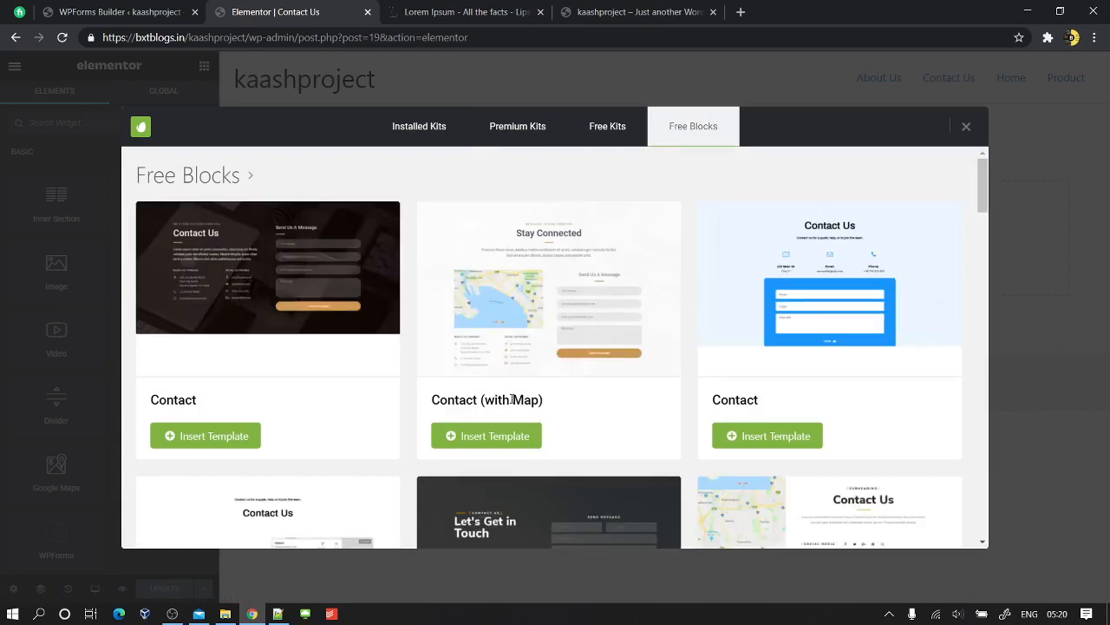
pyautogui.scroll(-3, 705, 343)
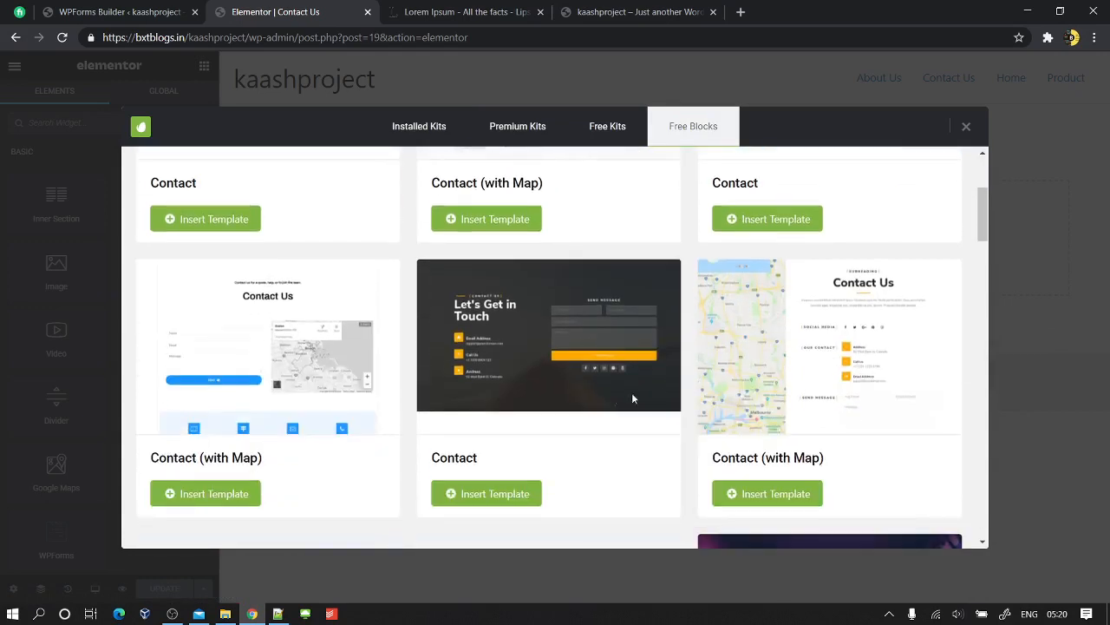
pyautogui.scroll(3, 577, 362)
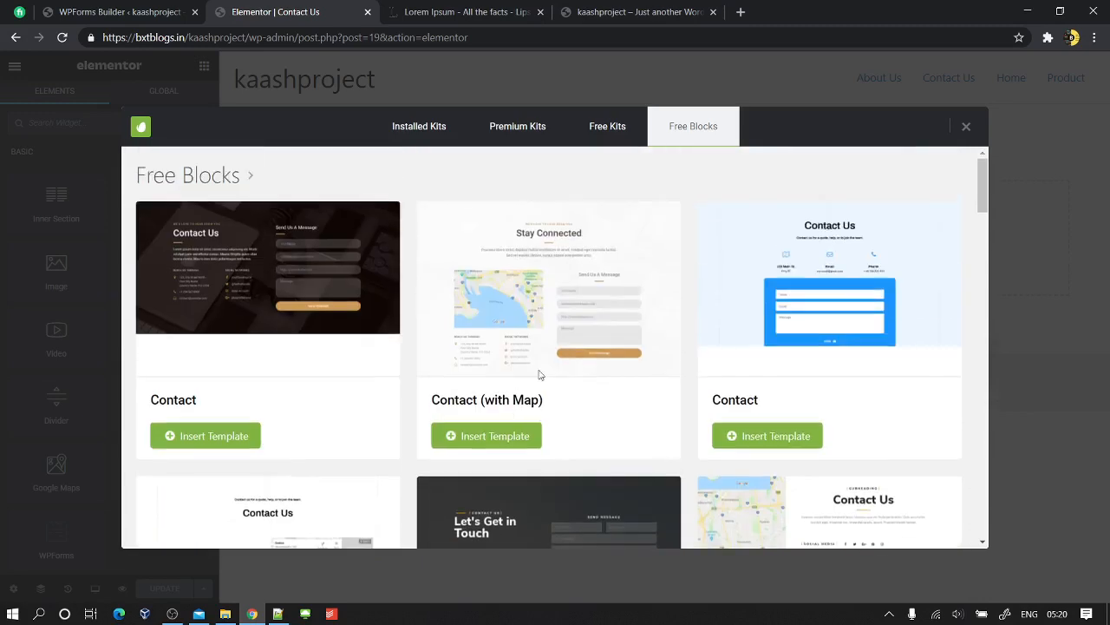
pyautogui.click(488, 436)
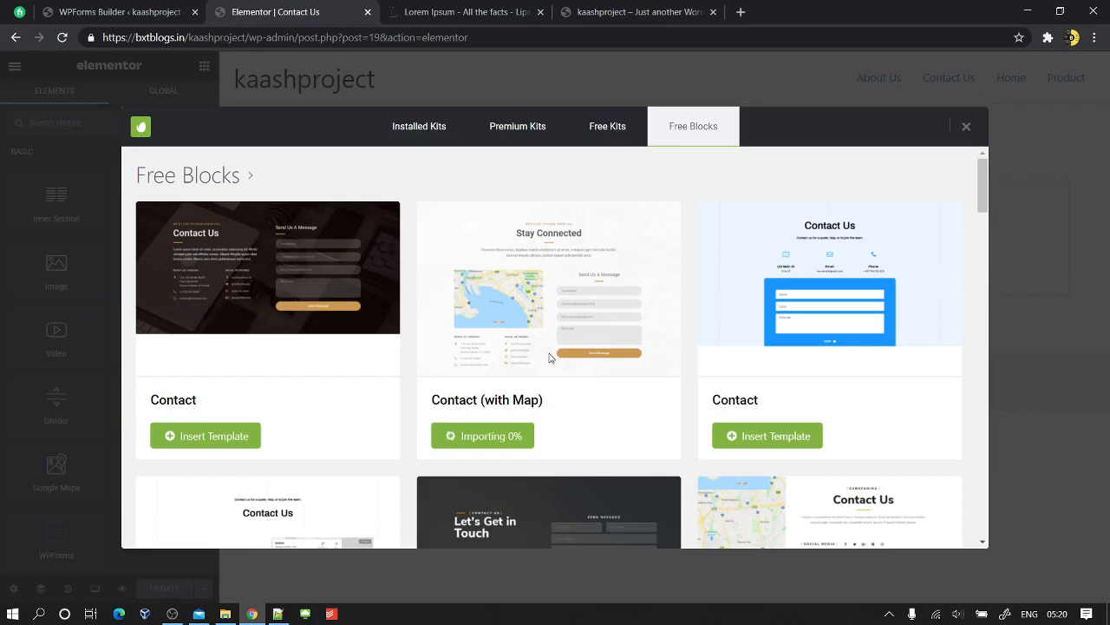
pyautogui.scroll(-10, 550, 357)
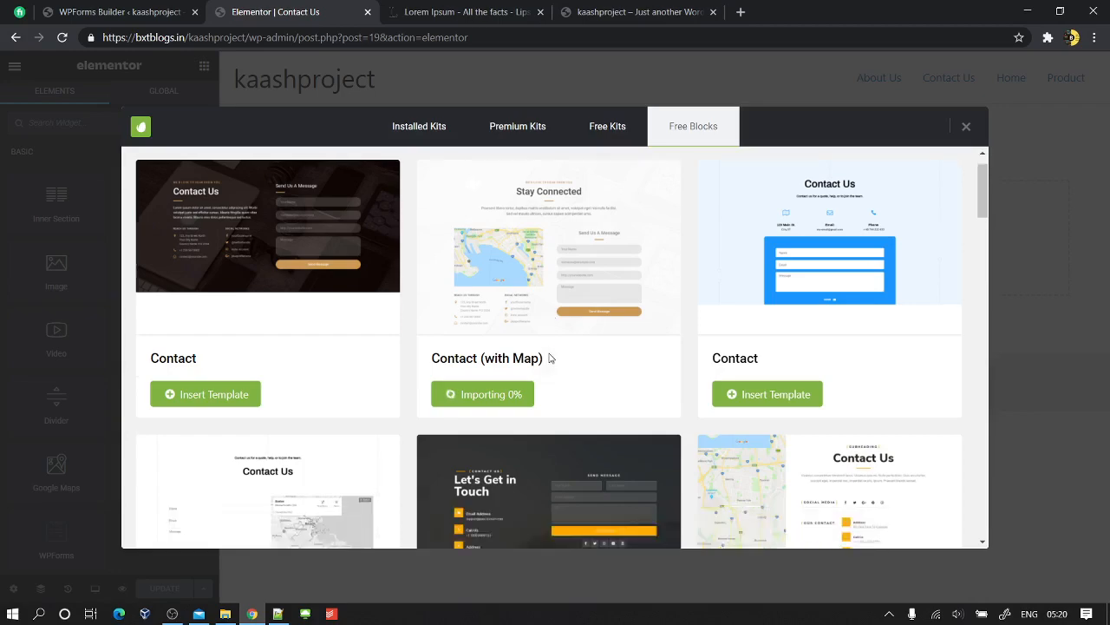
pyautogui.scroll(-4, 552, 353)
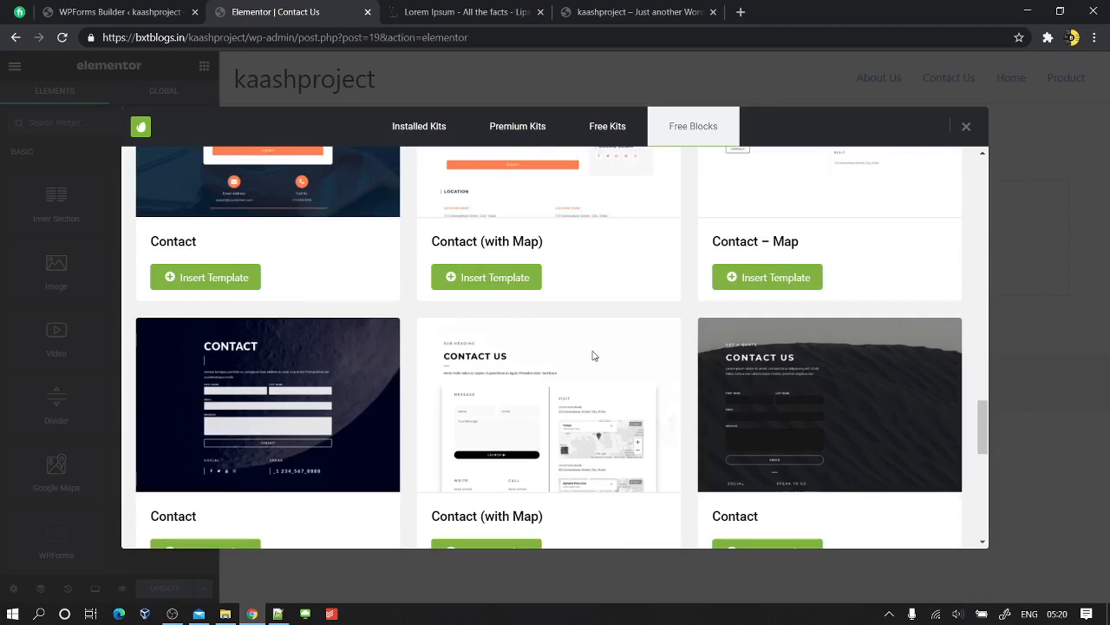
pyautogui.scroll(-8, 526, 318)
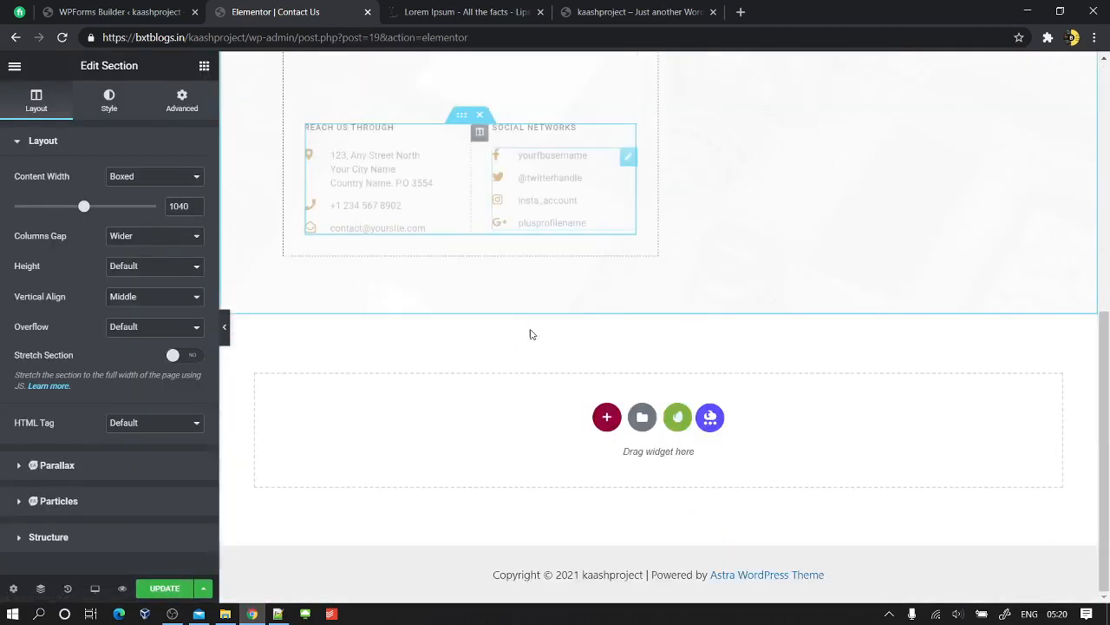
# - Insert the dark Footer free block with About Us, Pages, Help and Social Media columns below the contact section
pyautogui.click(677, 417)
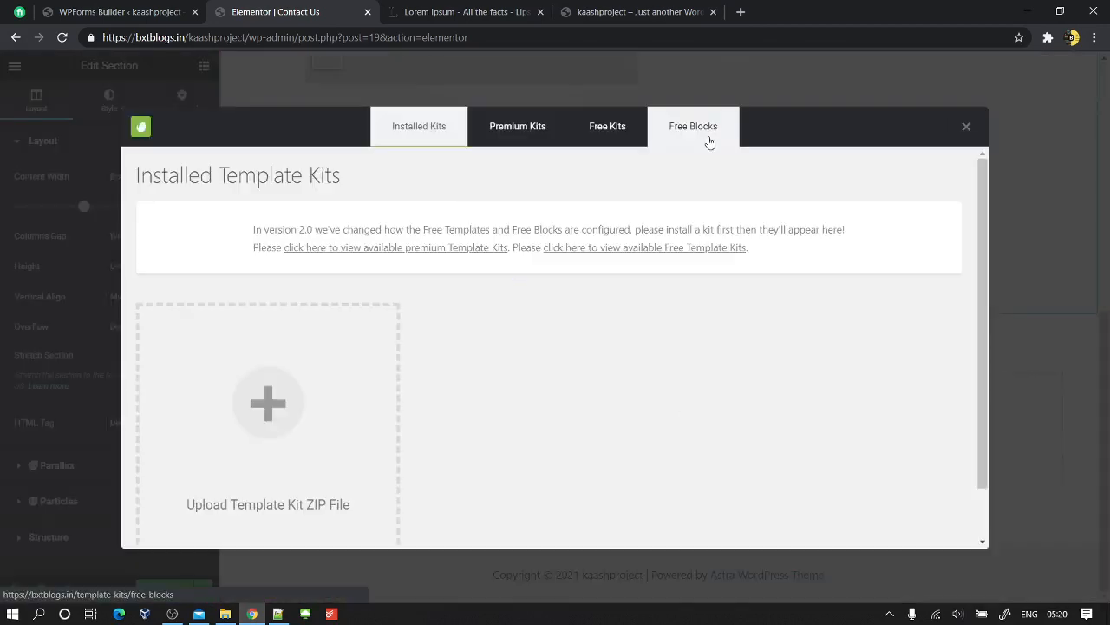
pyautogui.click(710, 139)
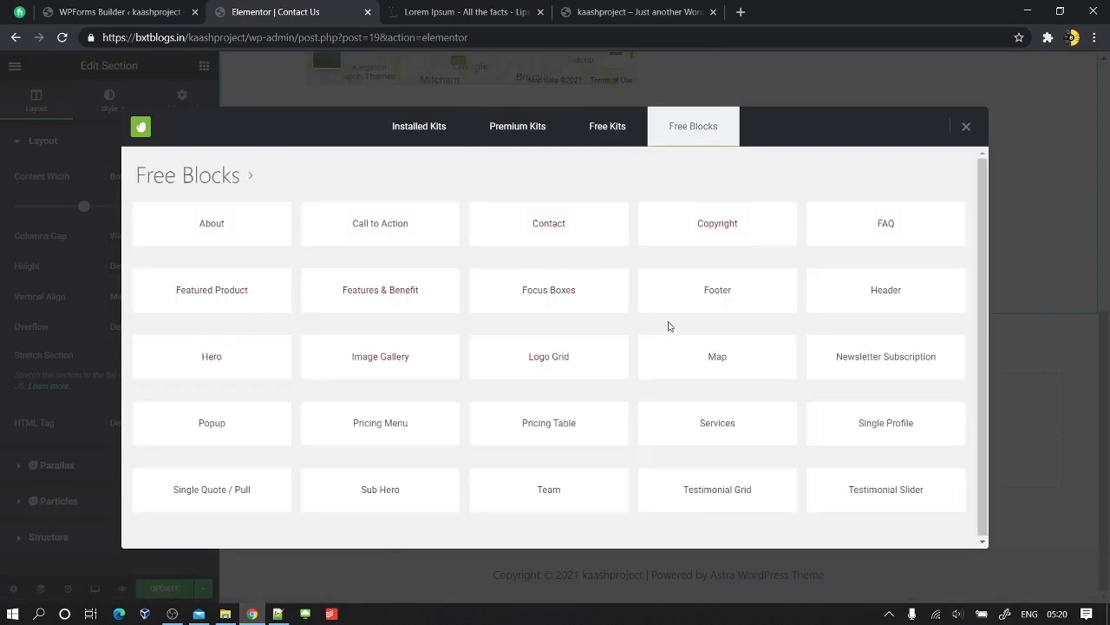
pyautogui.click(723, 293)
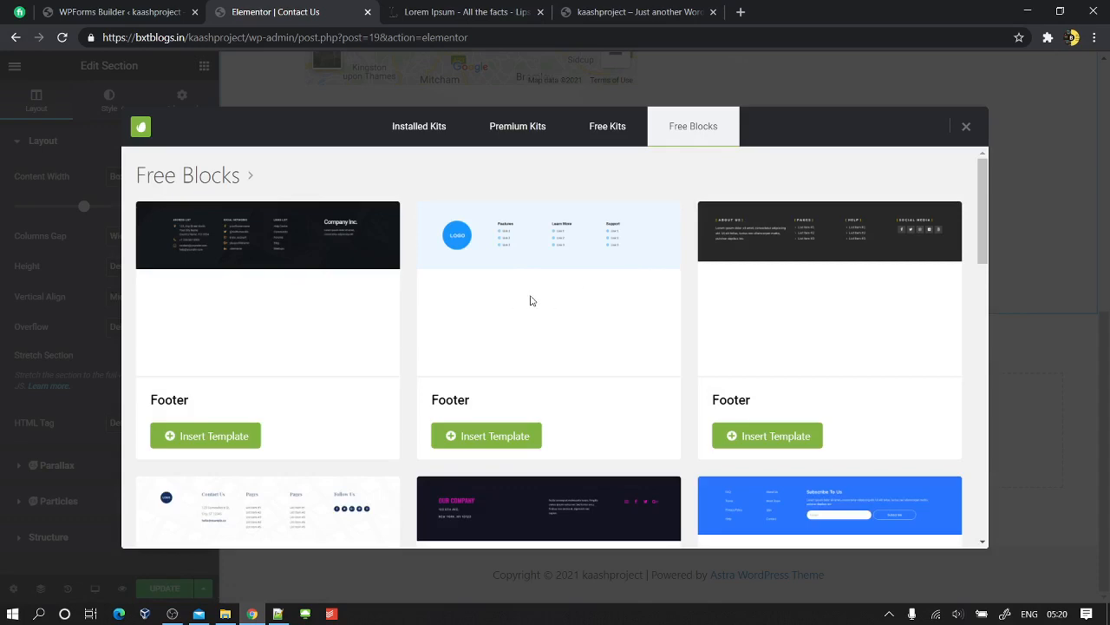
pyautogui.click(769, 435)
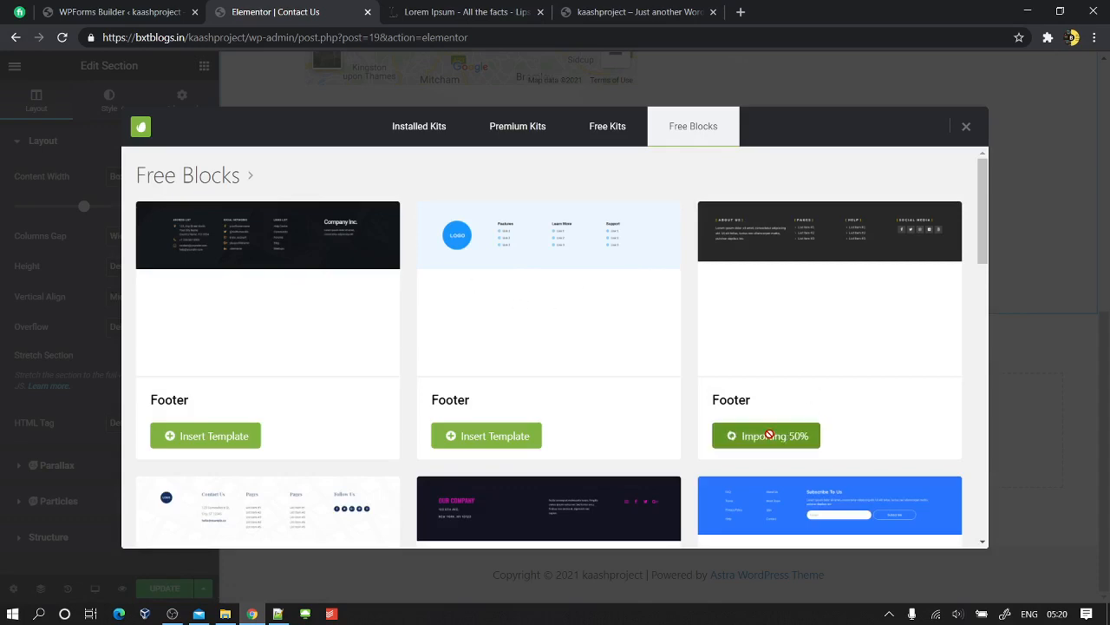
pyautogui.scroll(8, 681, 414)
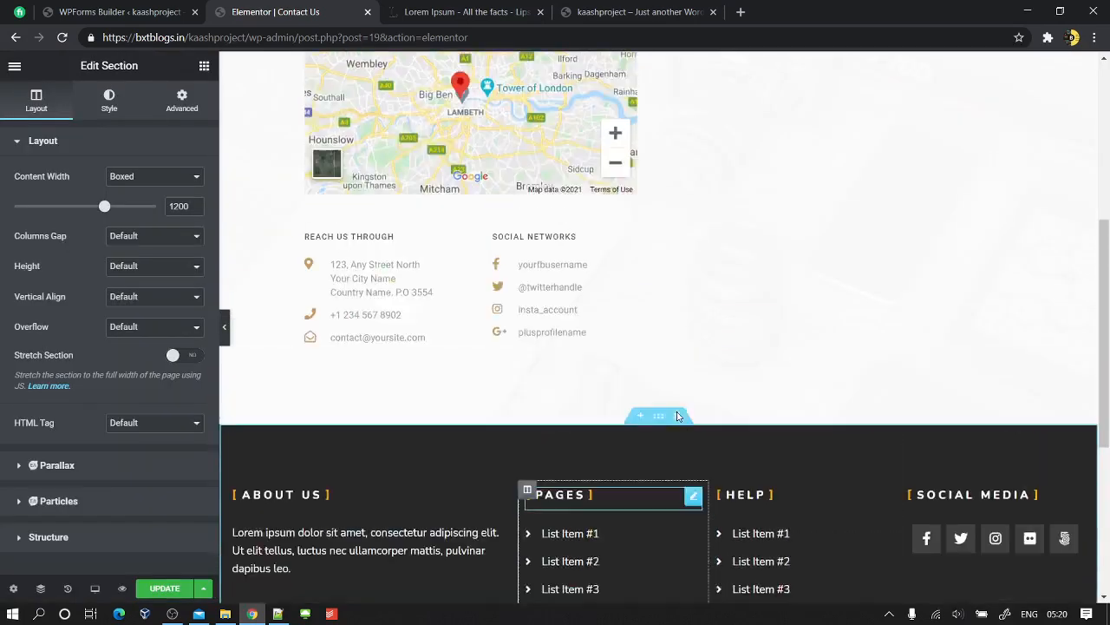
pyautogui.scroll(-2, 823, 366)
pyautogui.scroll(-2, 823, 366)
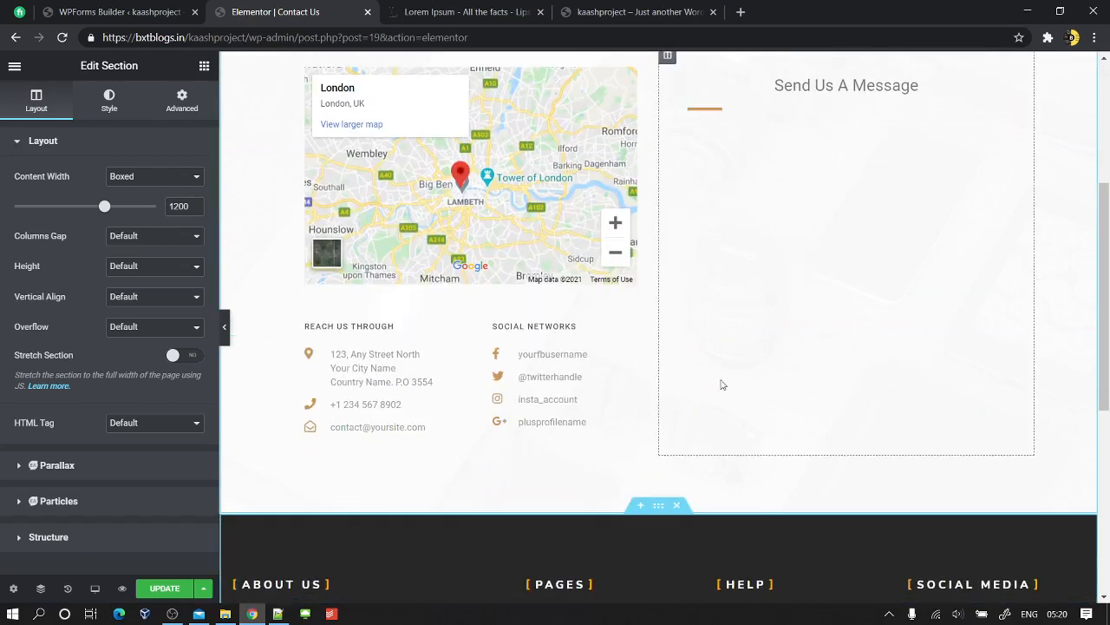
# - Switch to the WPForms builder, save the Newsletter Signup Form and close the builder
pyautogui.click(123, 9)
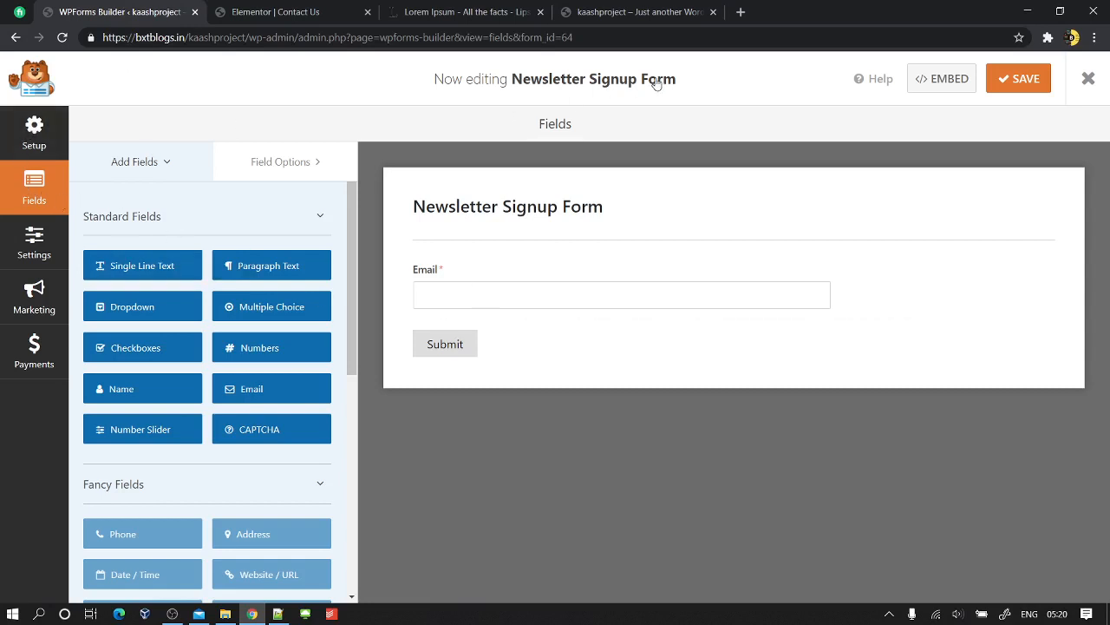
pyautogui.click(1010, 82)
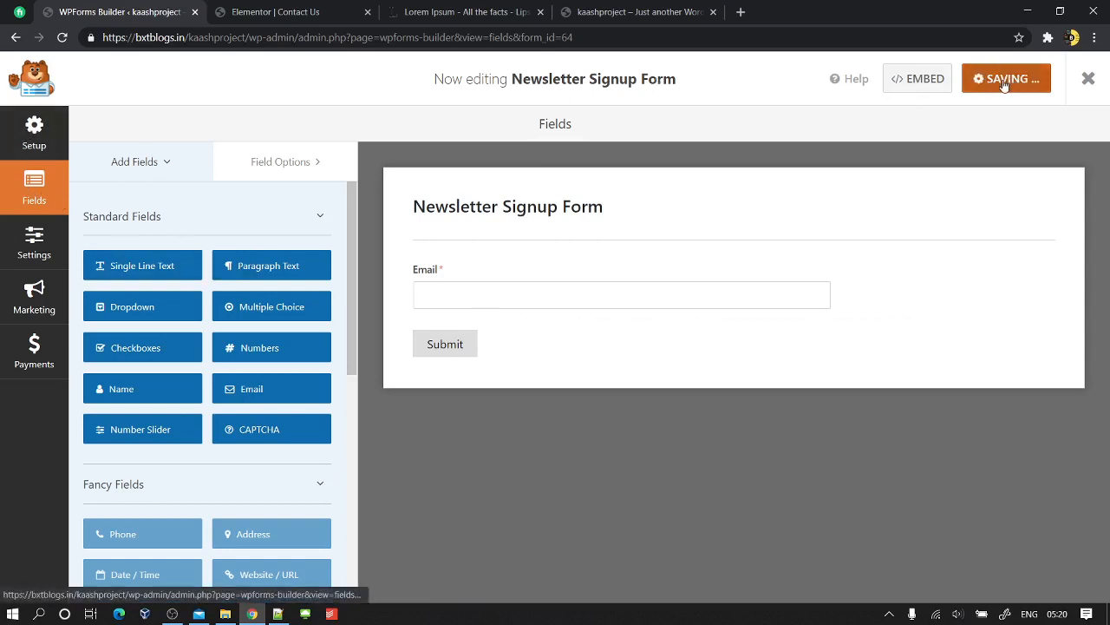
pyautogui.click(1091, 80)
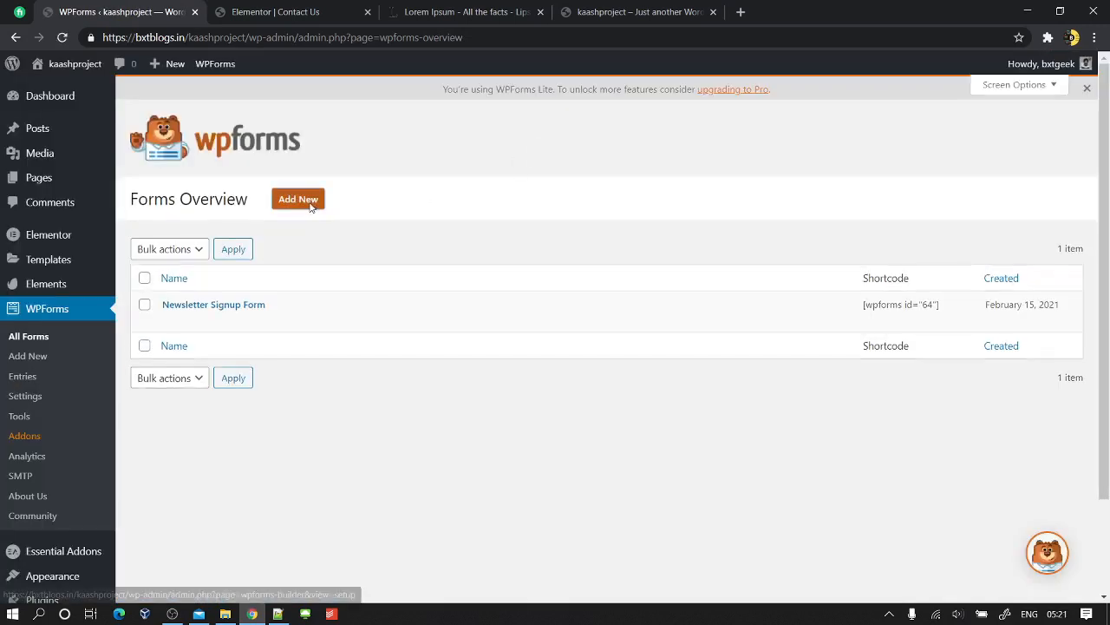
# - Create a new form from the Simple Contact Form template and save it
pyautogui.click(309, 206)
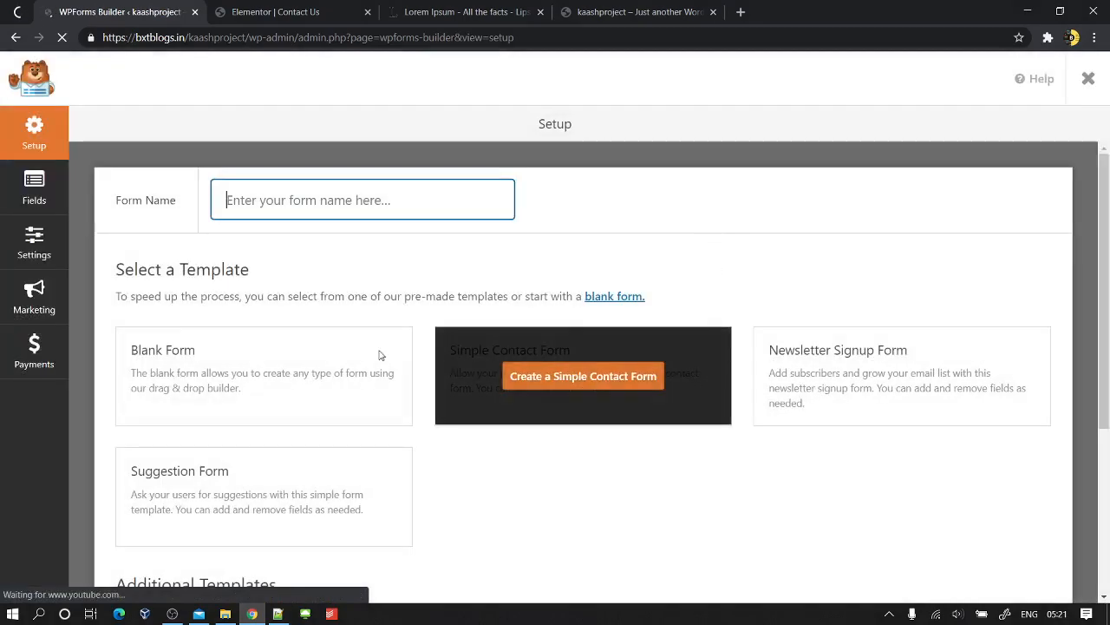
pyautogui.click(572, 379)
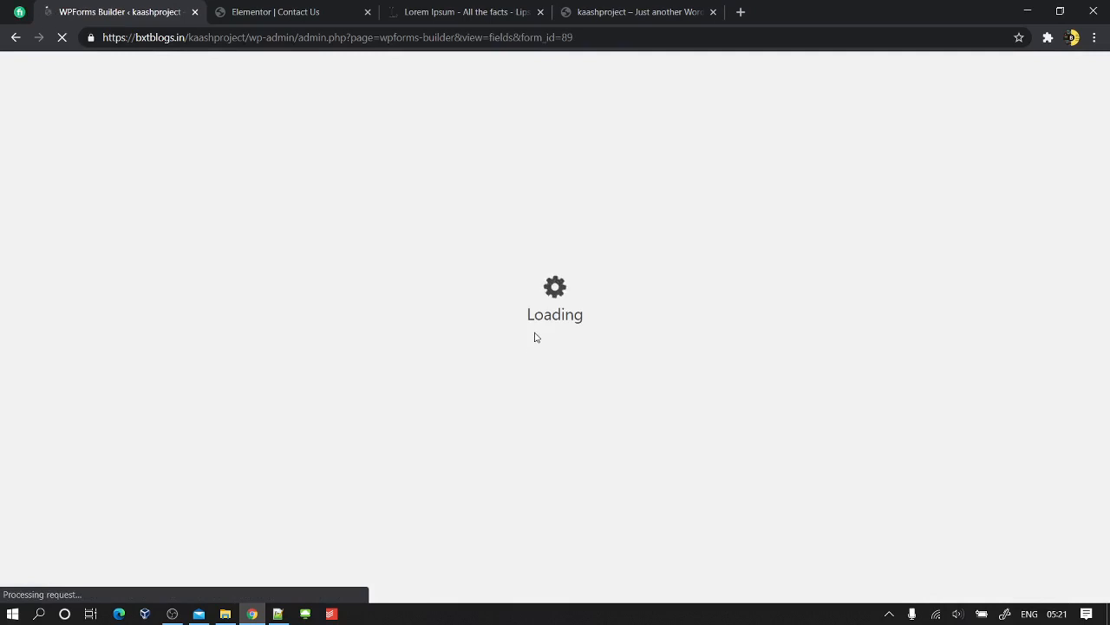
pyautogui.scroll(-2, 462, 424)
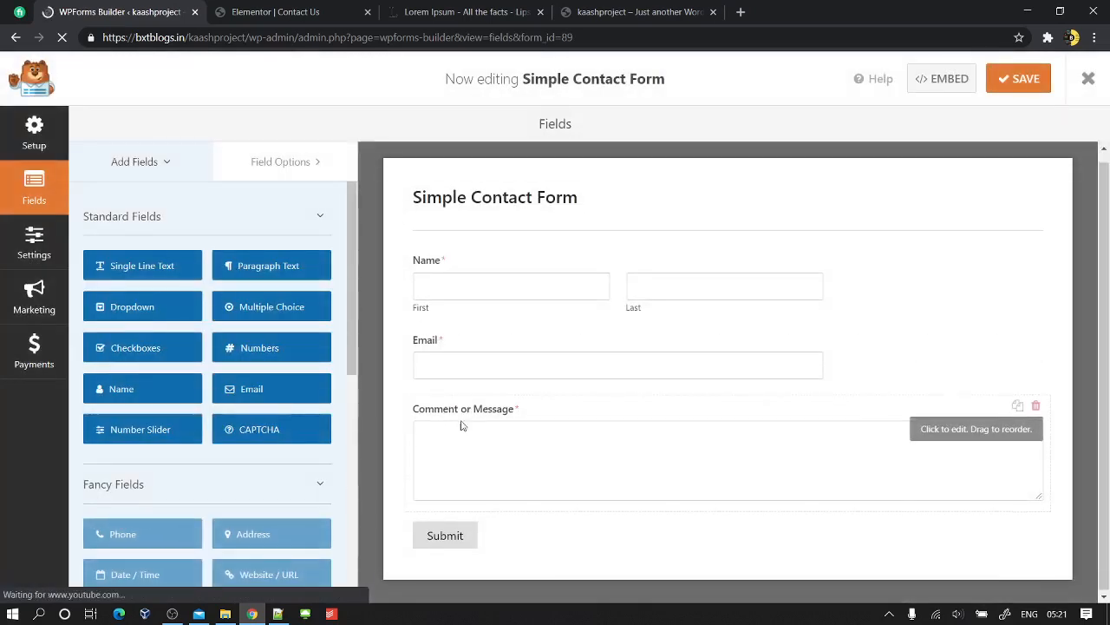
pyautogui.click(1019, 78)
# - Return to the Contact Us page in Elementor, save the page and reload its editor
pyautogui.click(293, 9)
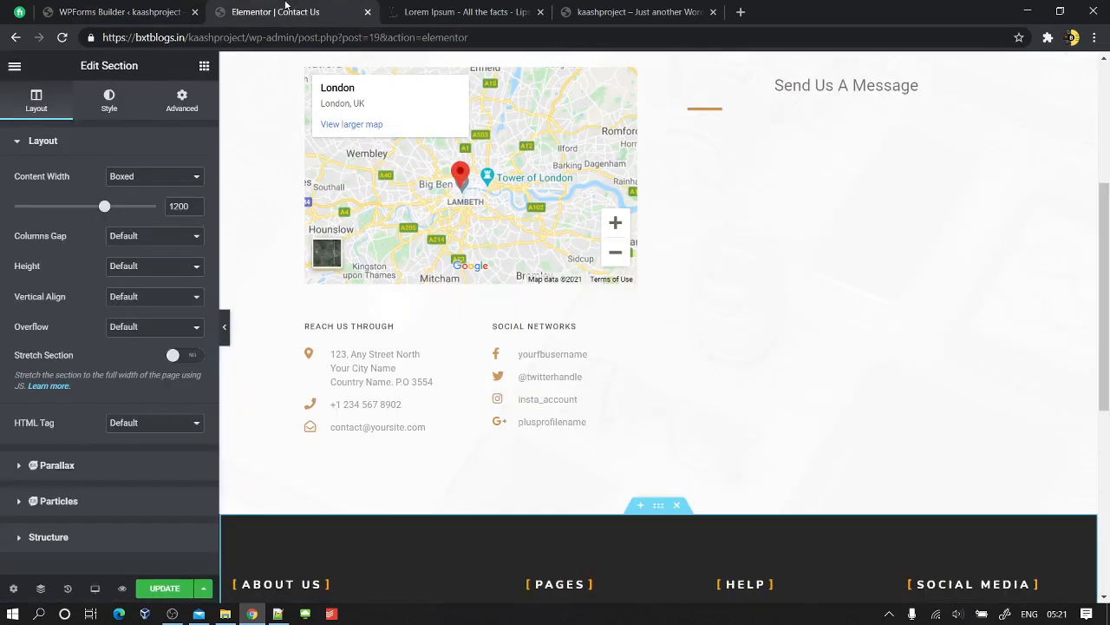
pyautogui.press('F5')
pyautogui.click(701, 121)
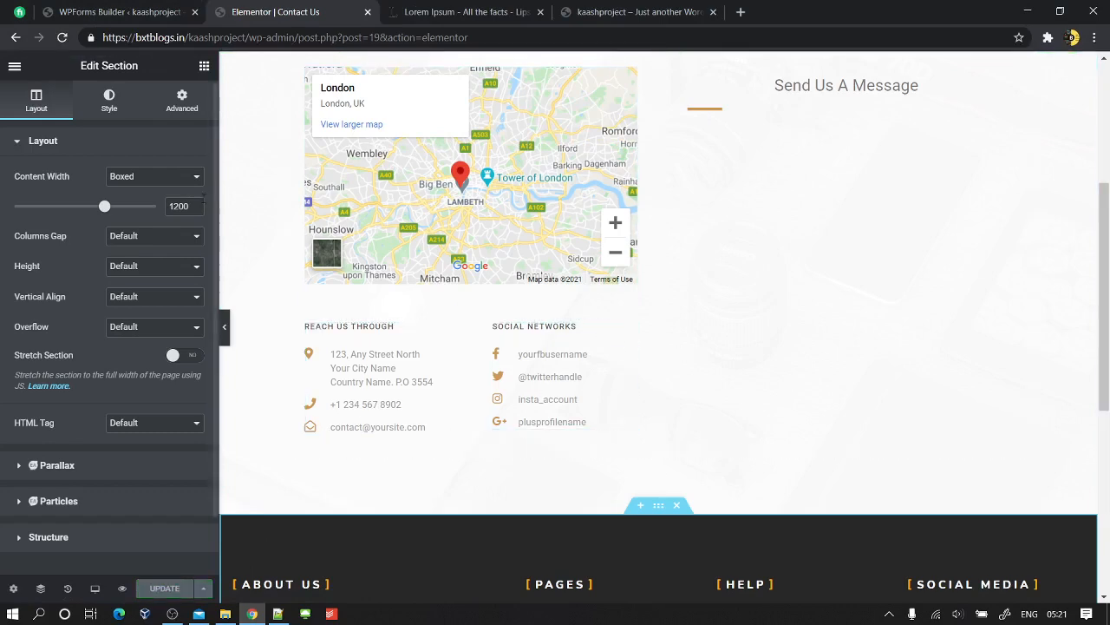
pyautogui.click(63, 38)
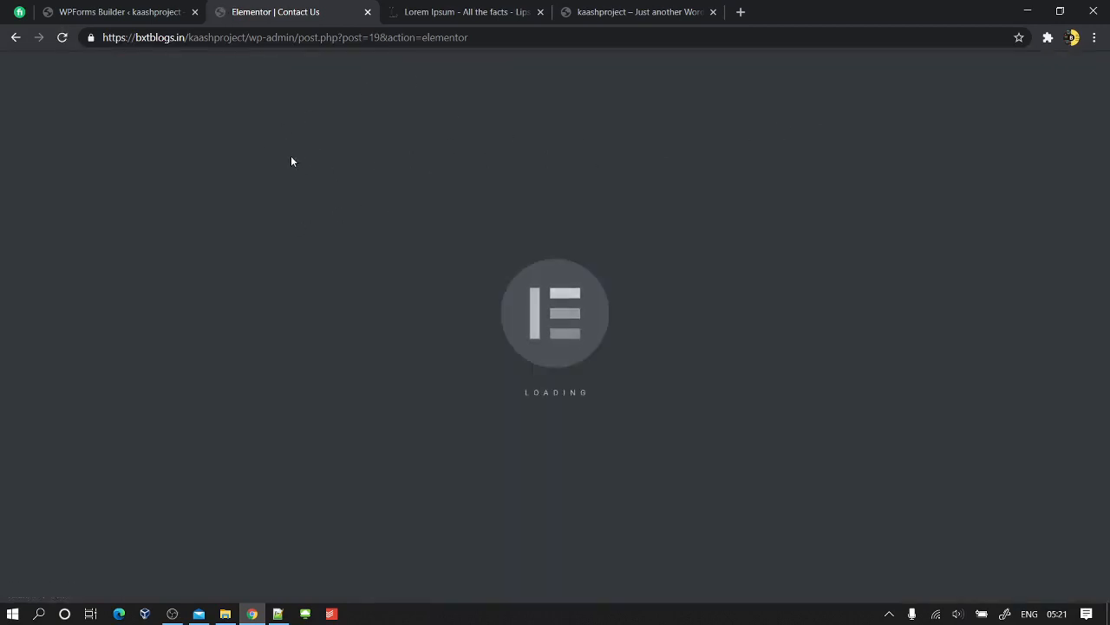
pyautogui.click(129, 9)
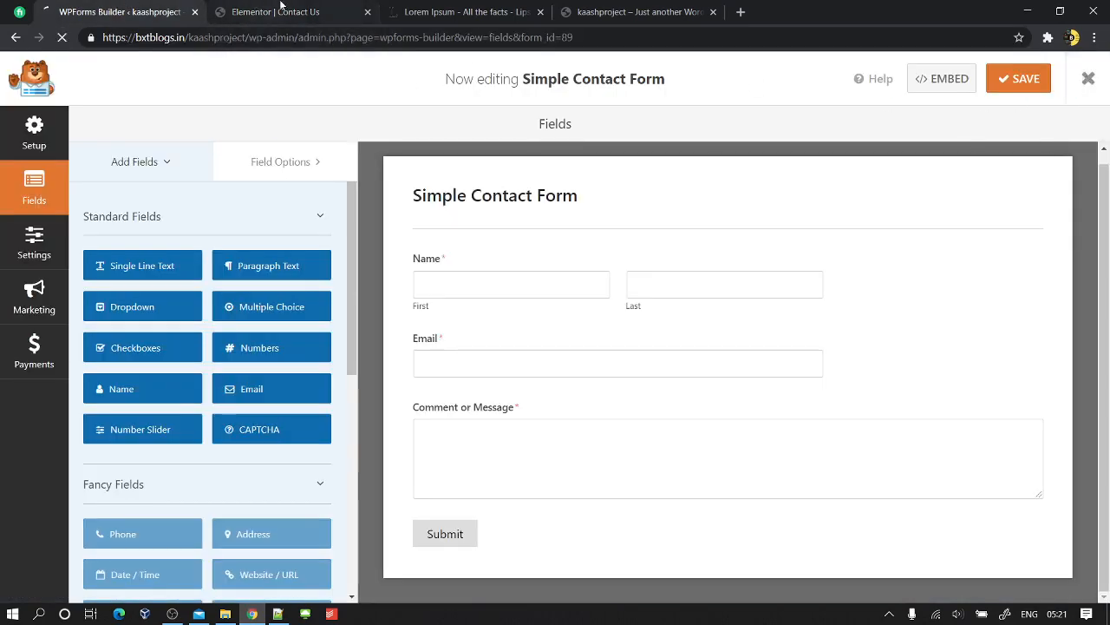
pyautogui.click(282, 5)
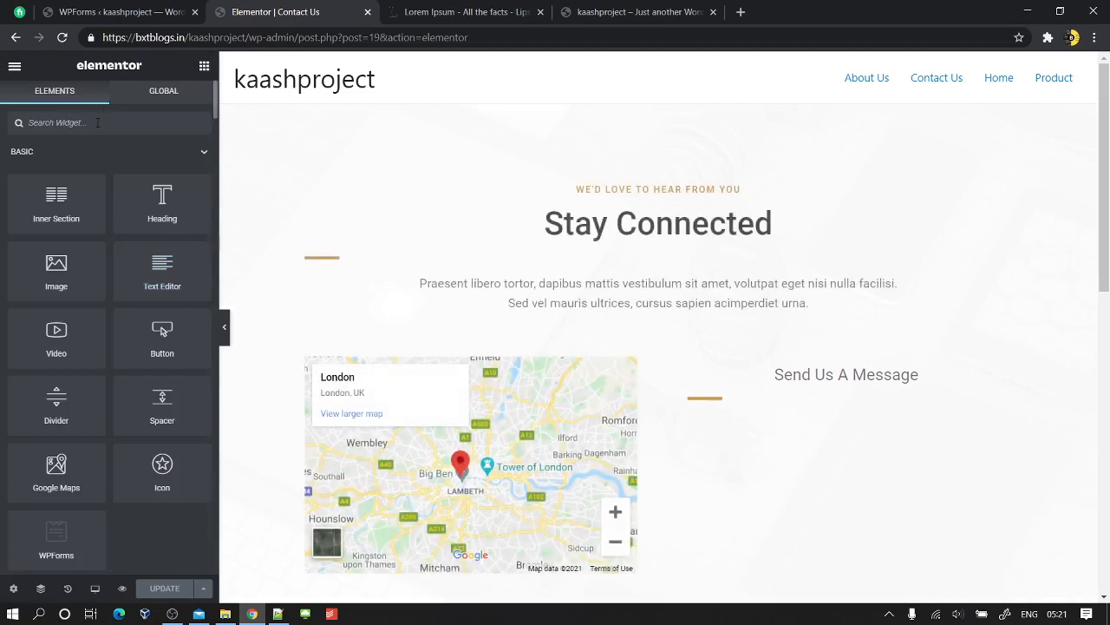
# - Add the Essential Addons WPForms widget beneath the divider under the "Send Us A Message" heading
pyautogui.click(98, 122)
pyautogui.write('EA')
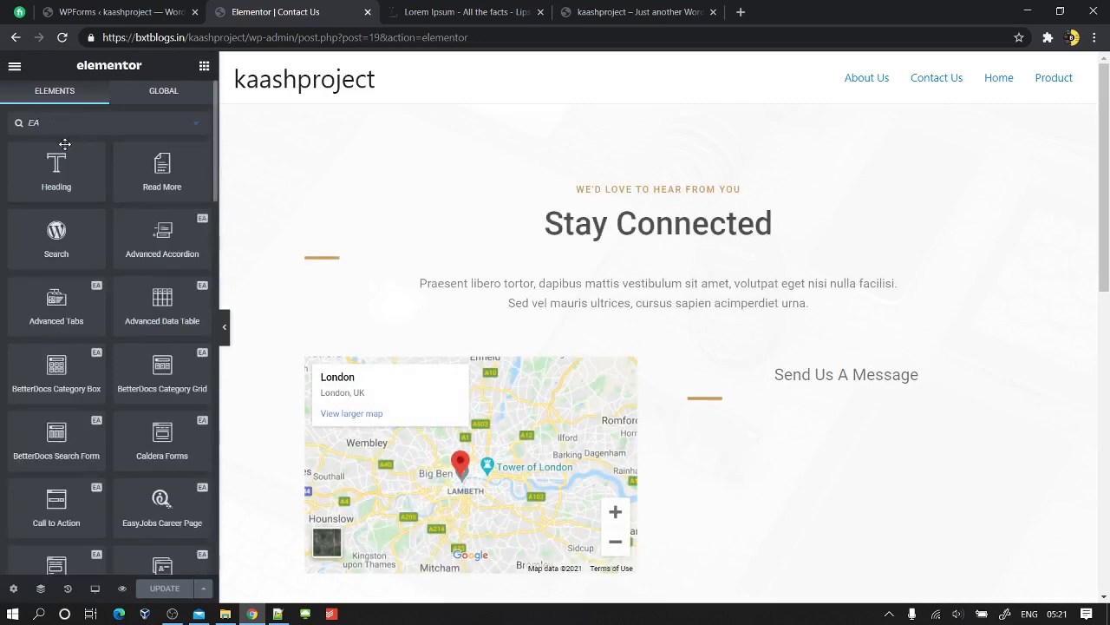
pyautogui.write('wp')
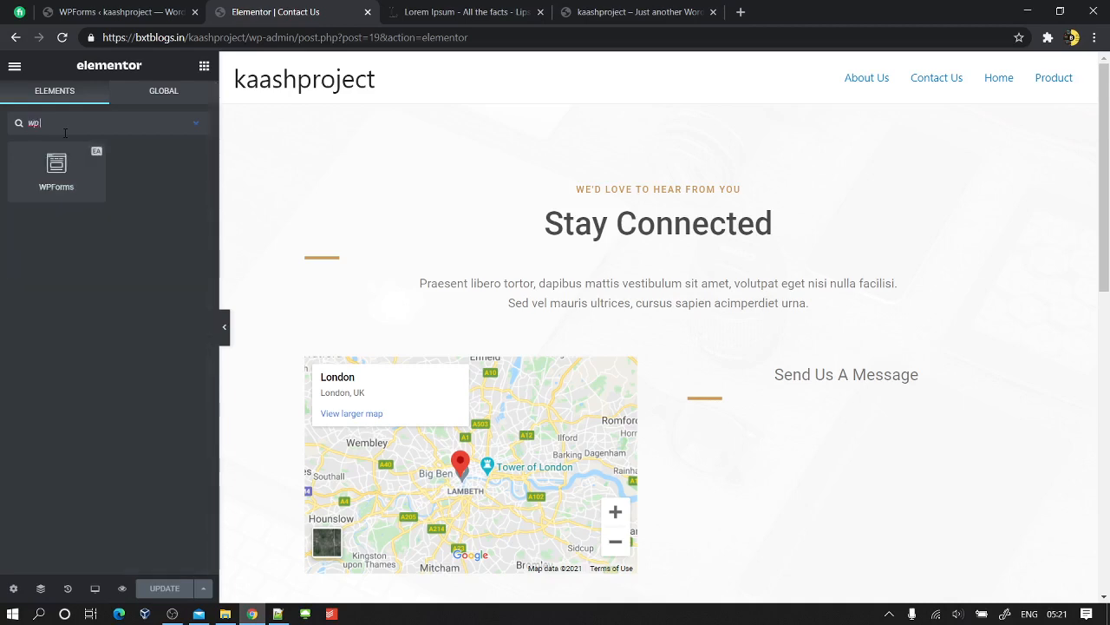
pyautogui.scroll(-1, 434, 222)
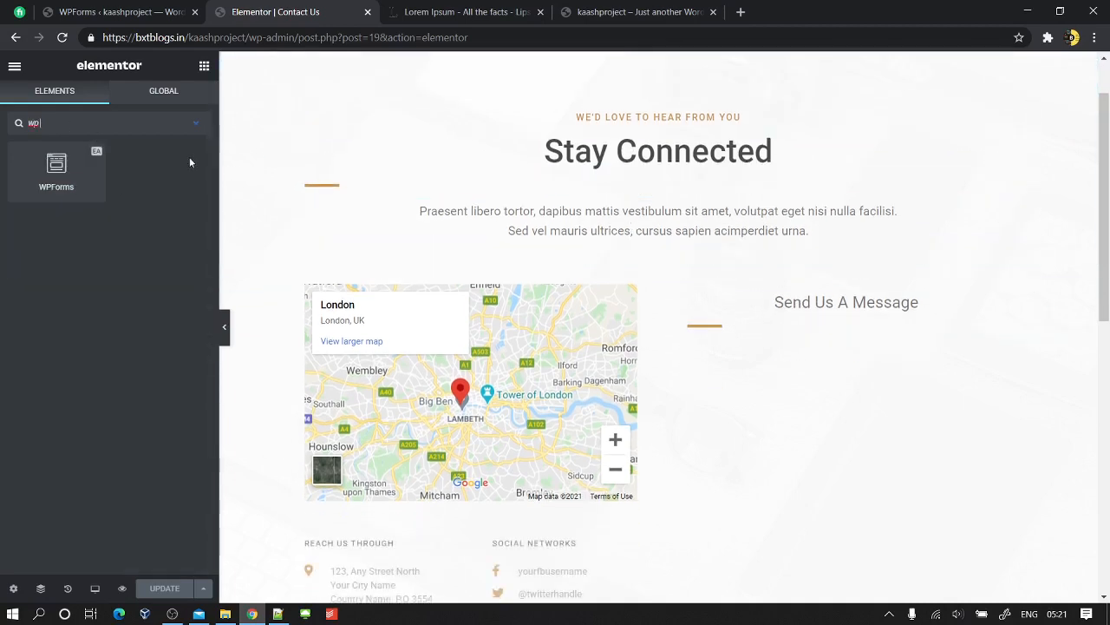
pyautogui.moveTo(57, 169); pyautogui.dragTo(850, 343)
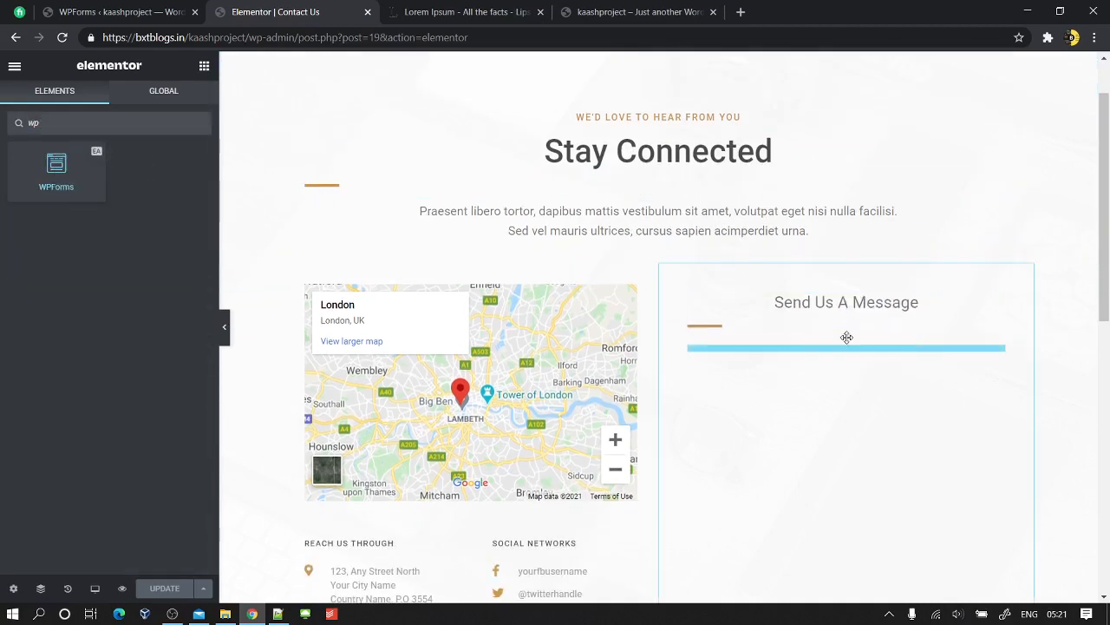
# - Assign the Simple Contact Form to the WPForms widget beneath the "Send Us A Message" heading
pyautogui.click(117, 196)
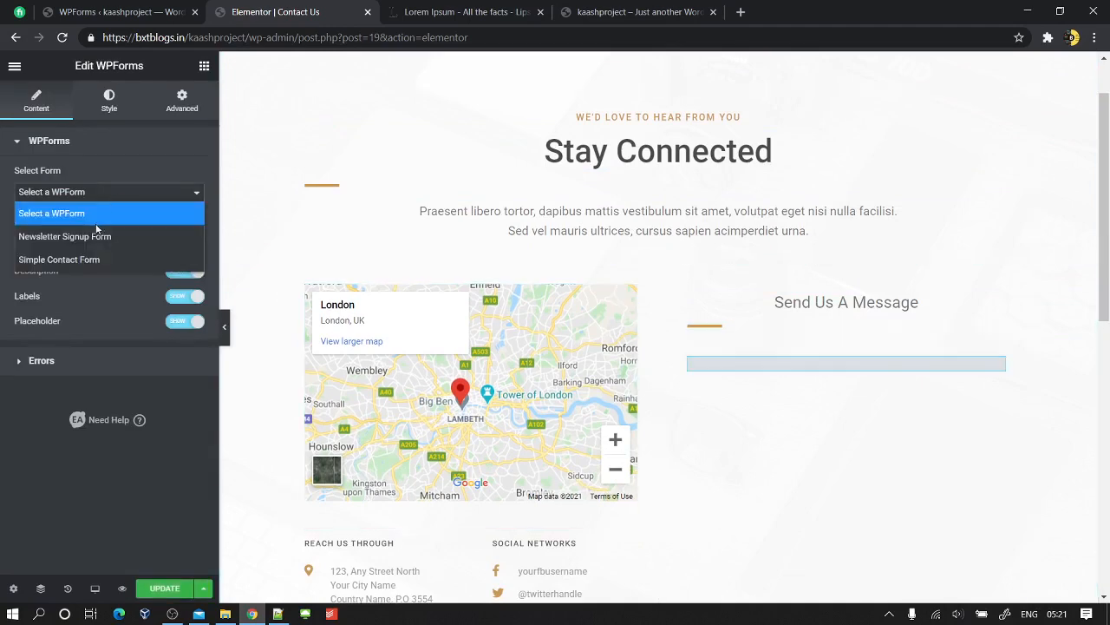
pyautogui.click(85, 261)
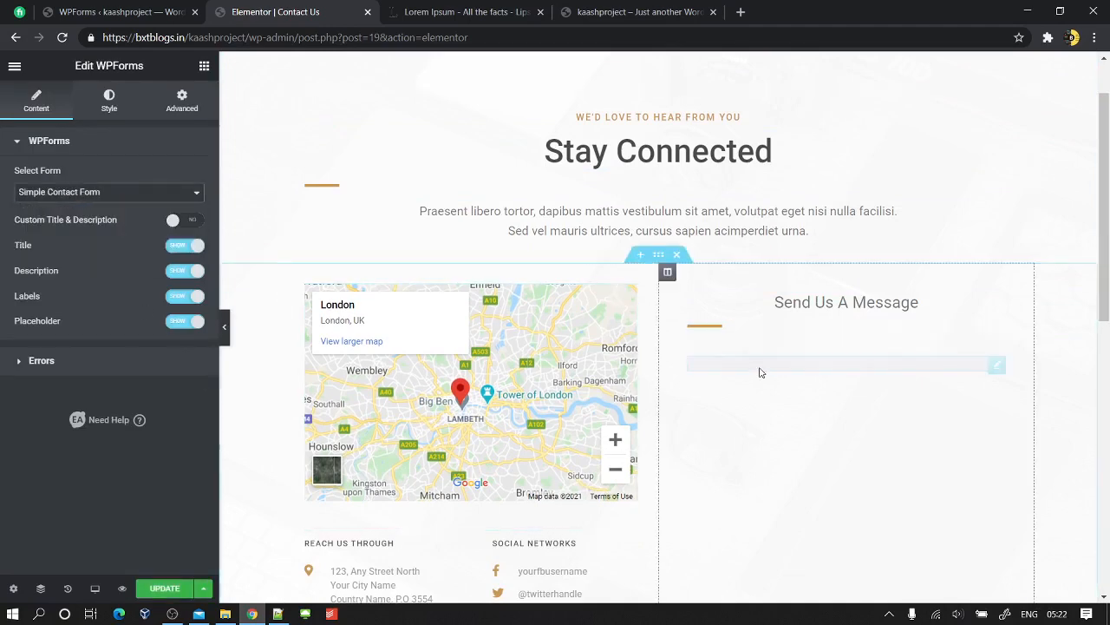
pyautogui.scroll(-3, 248, 314)
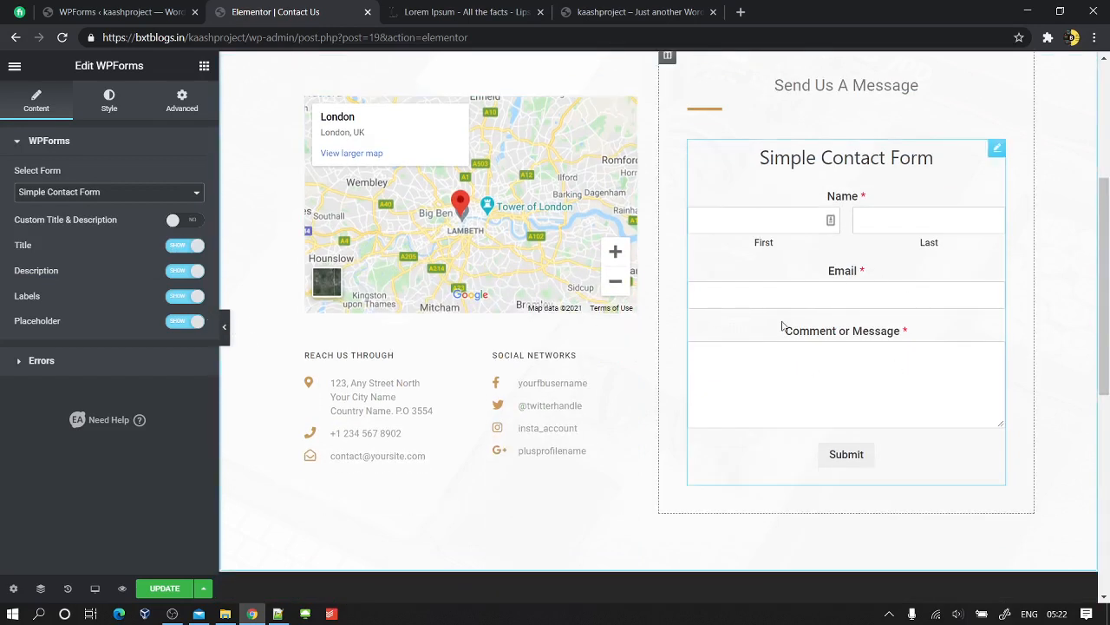
# - Hide the contact form widget's title, labels, description and placeholder, and expand its error message options
pyautogui.click(176, 249)
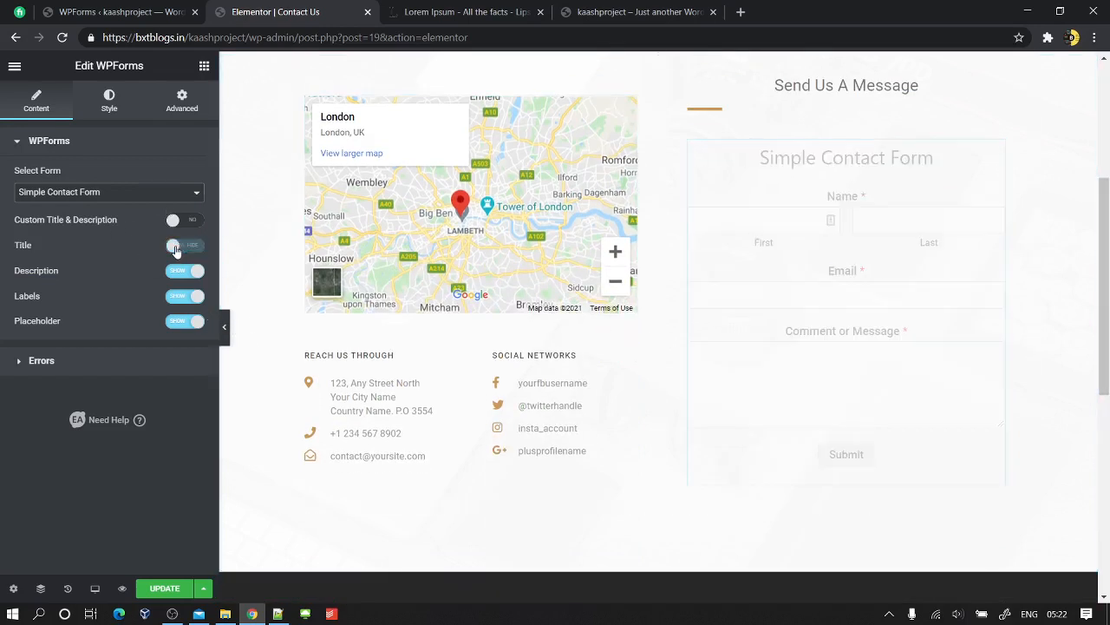
pyautogui.click(189, 295)
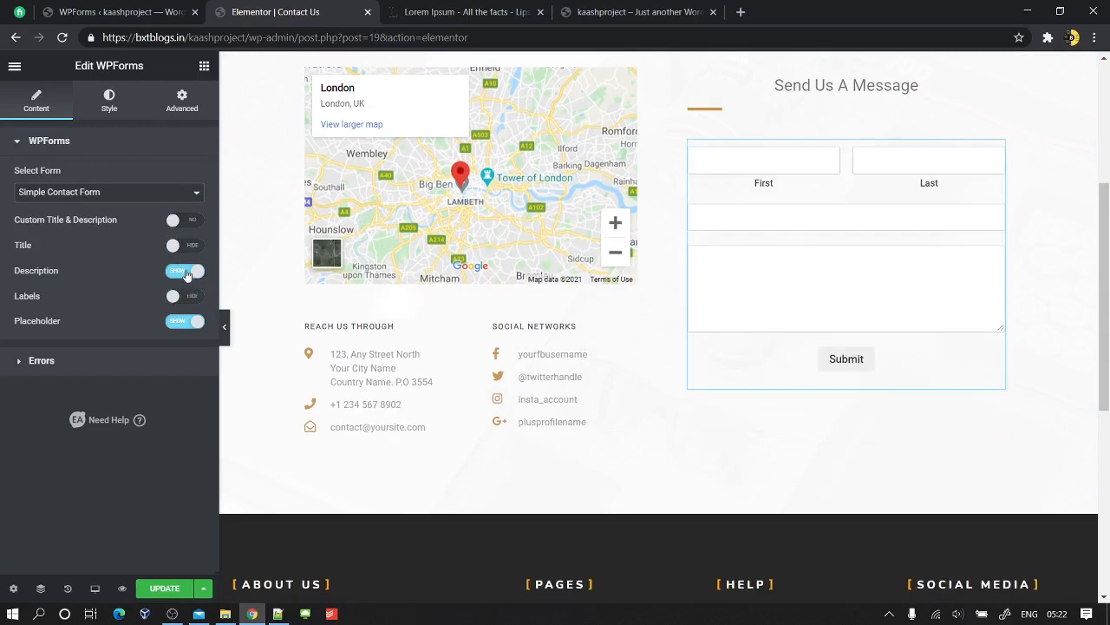
pyautogui.click(186, 272)
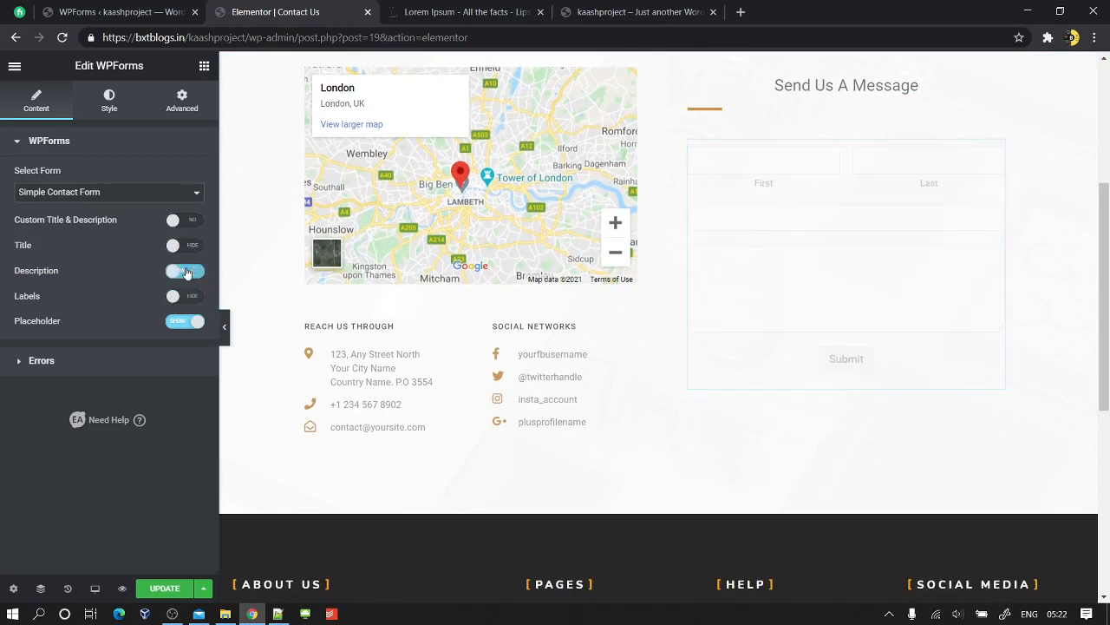
pyautogui.click(184, 322)
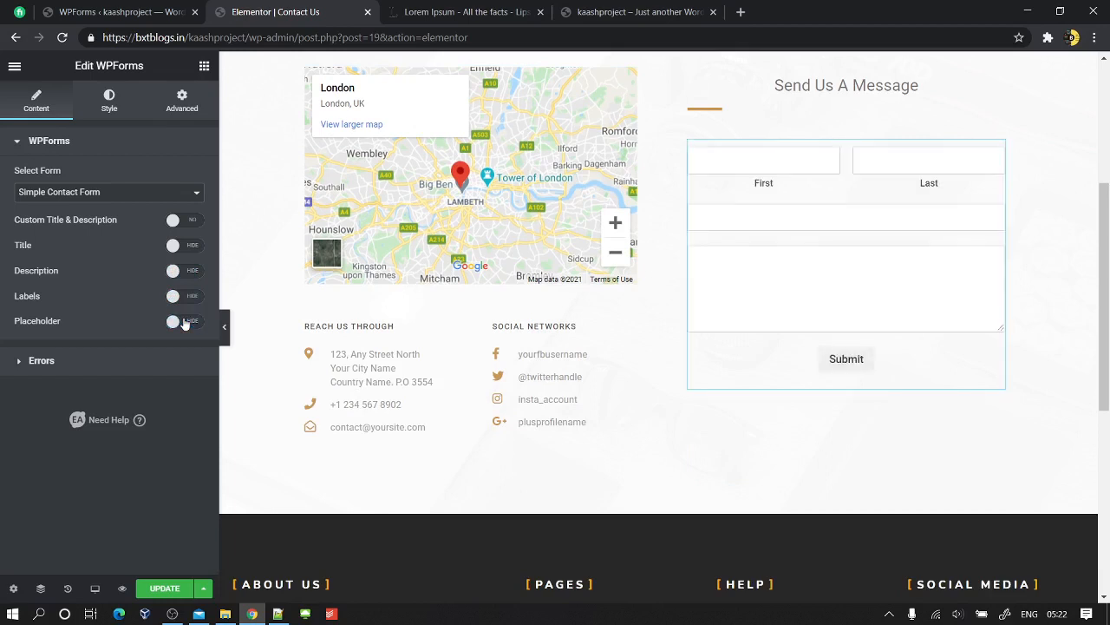
pyautogui.click(42, 360)
# - Switch to WPForms and open the Simple Contact Form for editing in the form builder
pyautogui.click(169, 12)
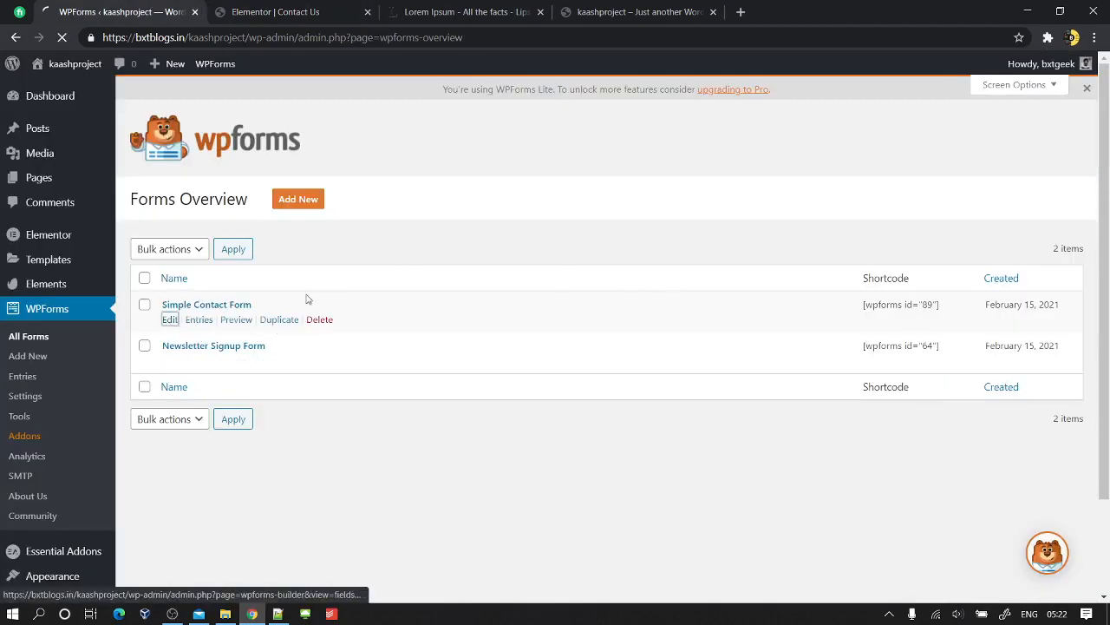
pyautogui.click(275, 12)
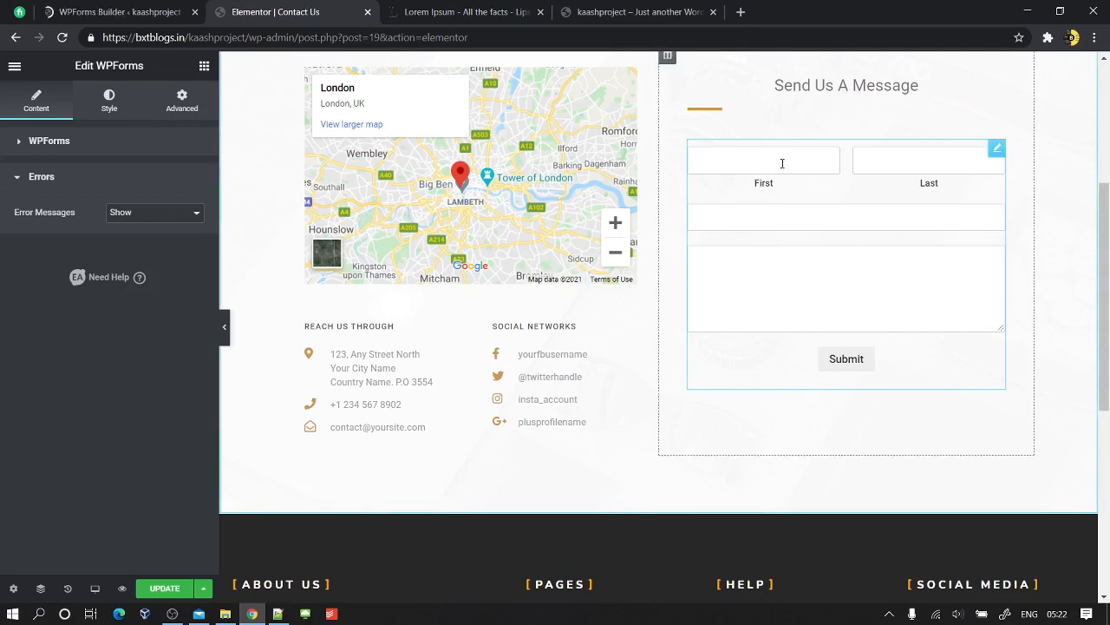
pyautogui.click(155, 11)
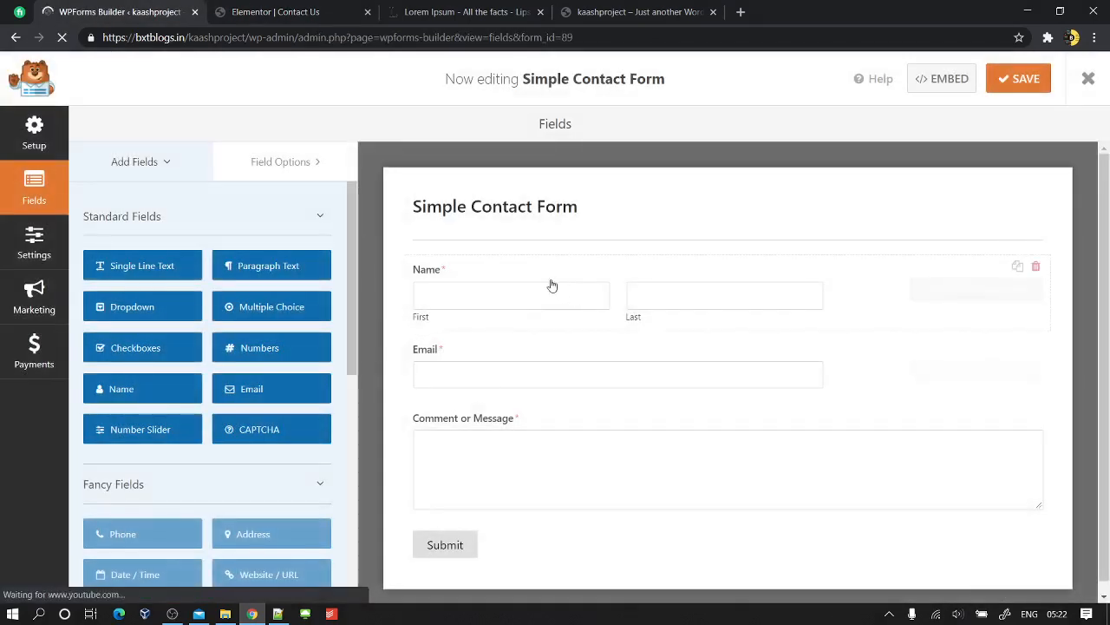
# - Set the first-name placeholder of the form's Name field to "First Name"
pyautogui.click(957, 275)
pyautogui.click(153, 279)
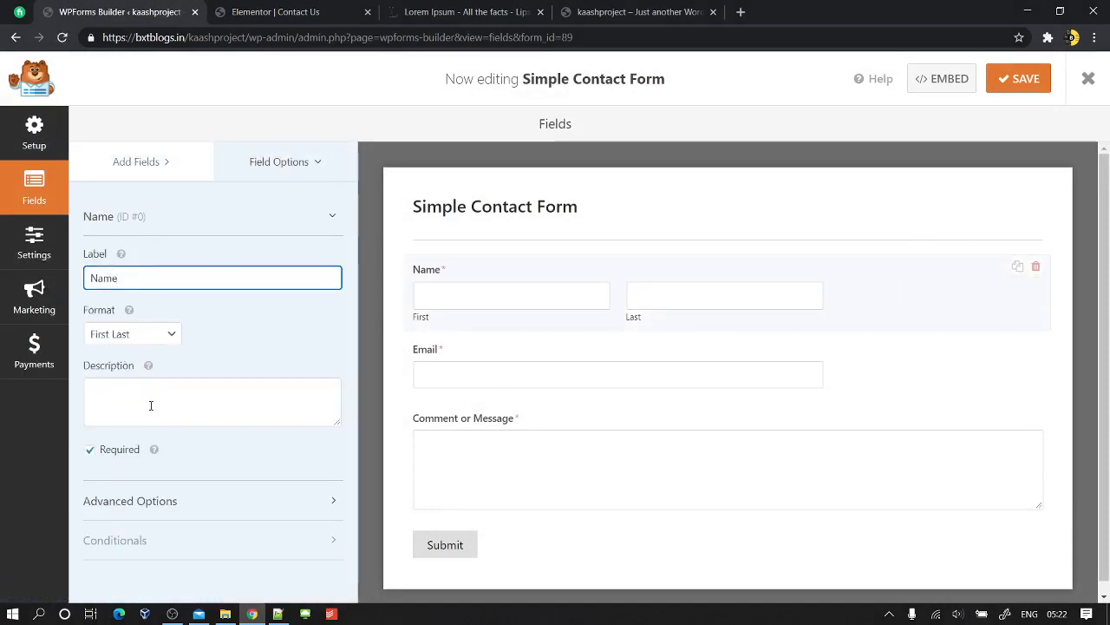
pyautogui.click(173, 500)
pyautogui.scroll(-3, 220, 394)
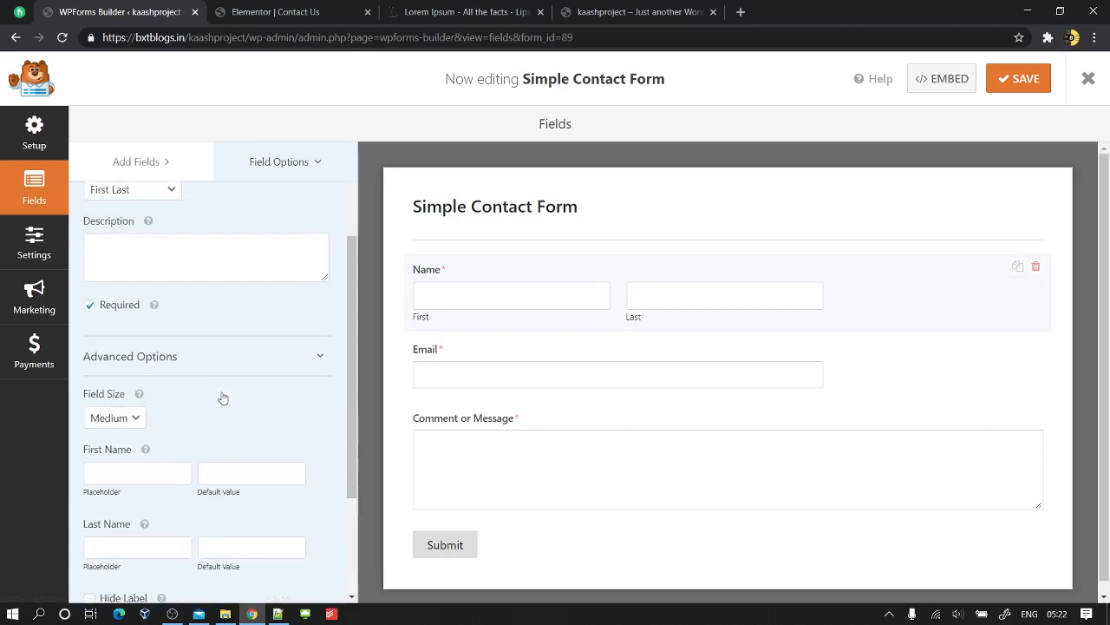
pyautogui.click(119, 326)
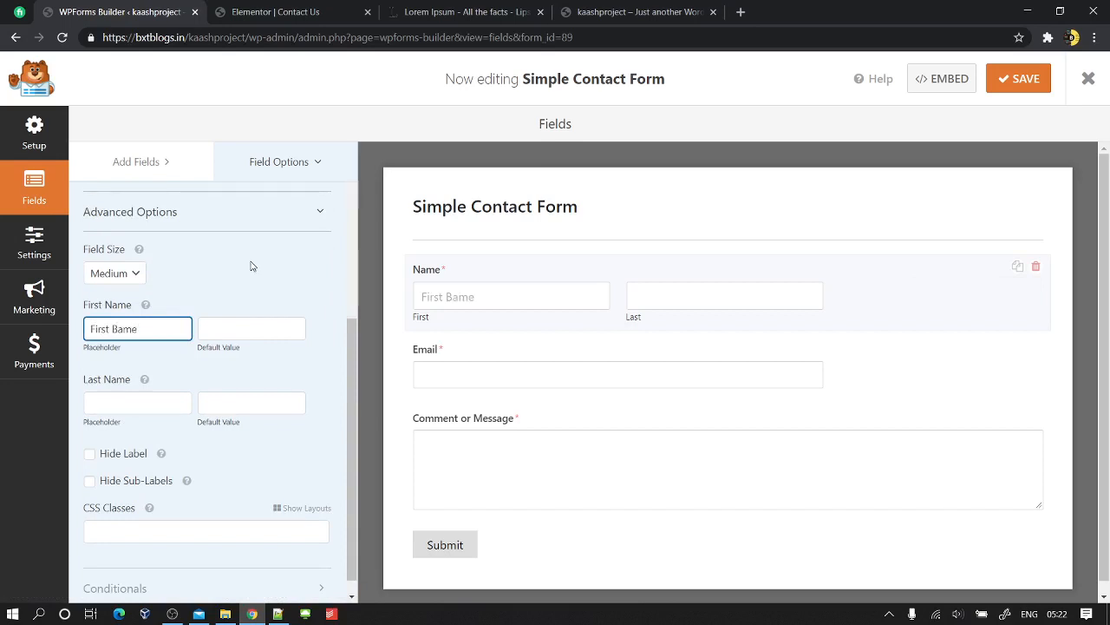
pyautogui.write('Name')
pyautogui.hotkey('ctrl', 'a')
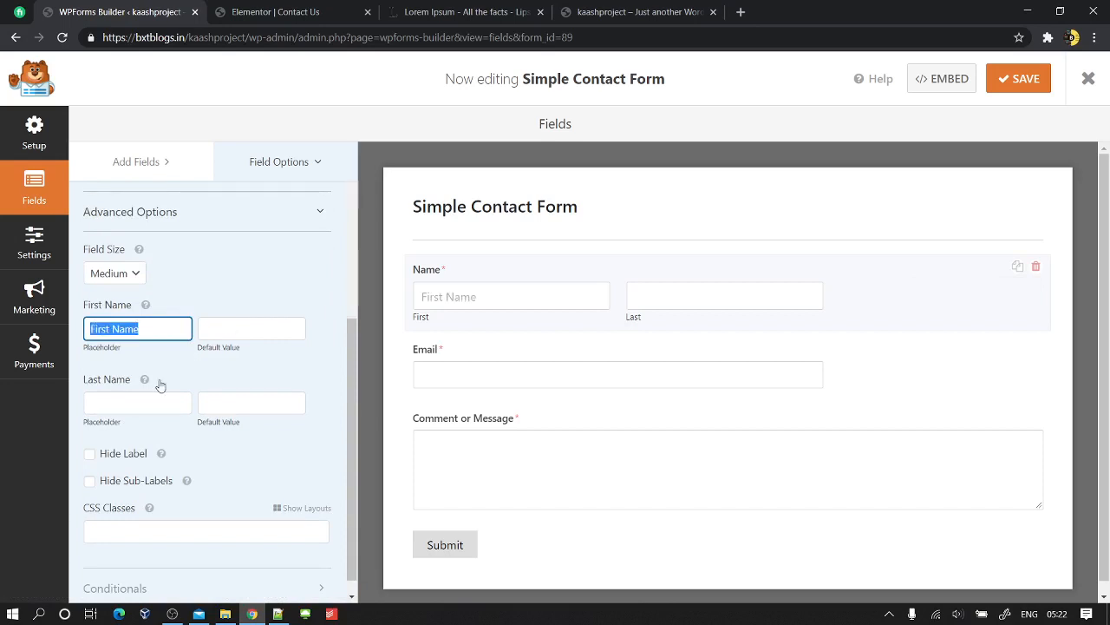
# - Set the last-name placeholder to "last Name" and hide the Name field's label and sub-labels
pyautogui.click(122, 404)
pyautogui.write('last N')
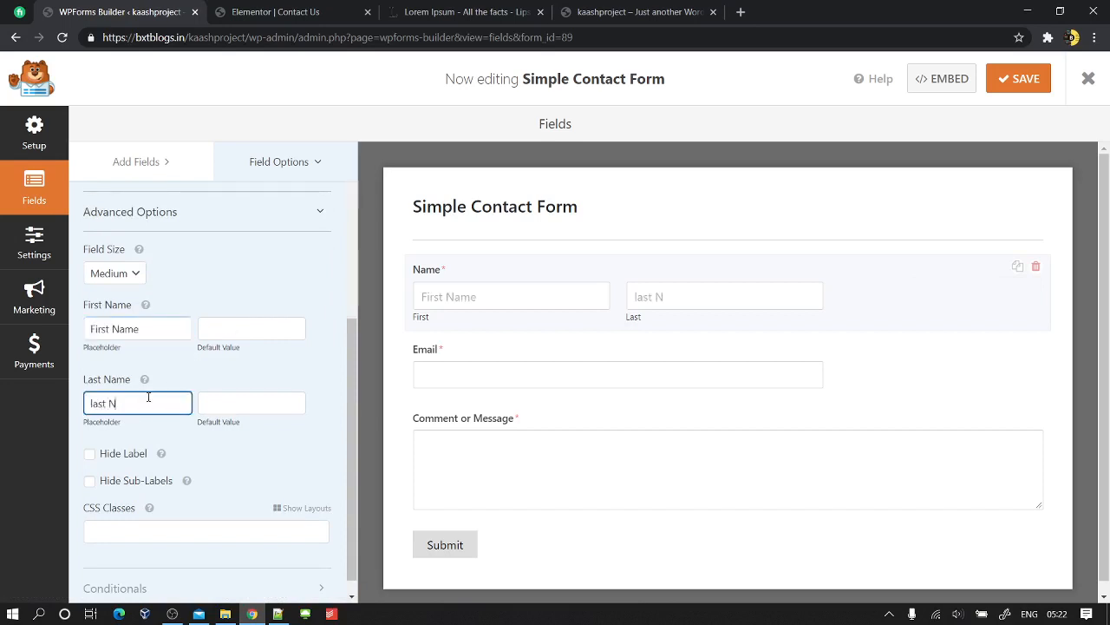
pyautogui.write('ame')
pyautogui.click(90, 454)
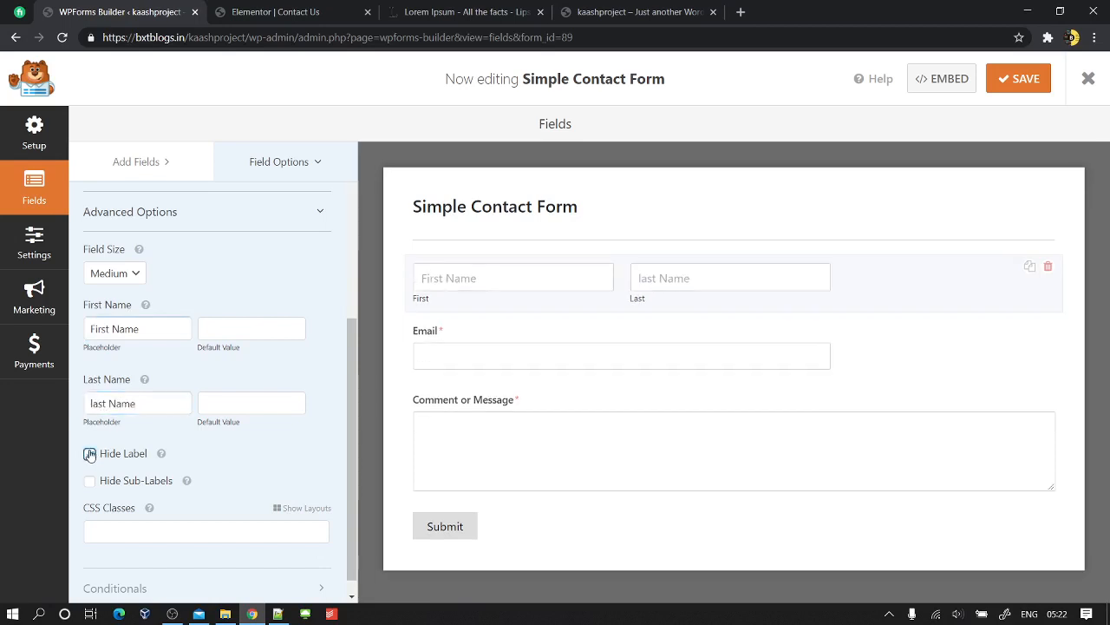
pyautogui.click(90, 480)
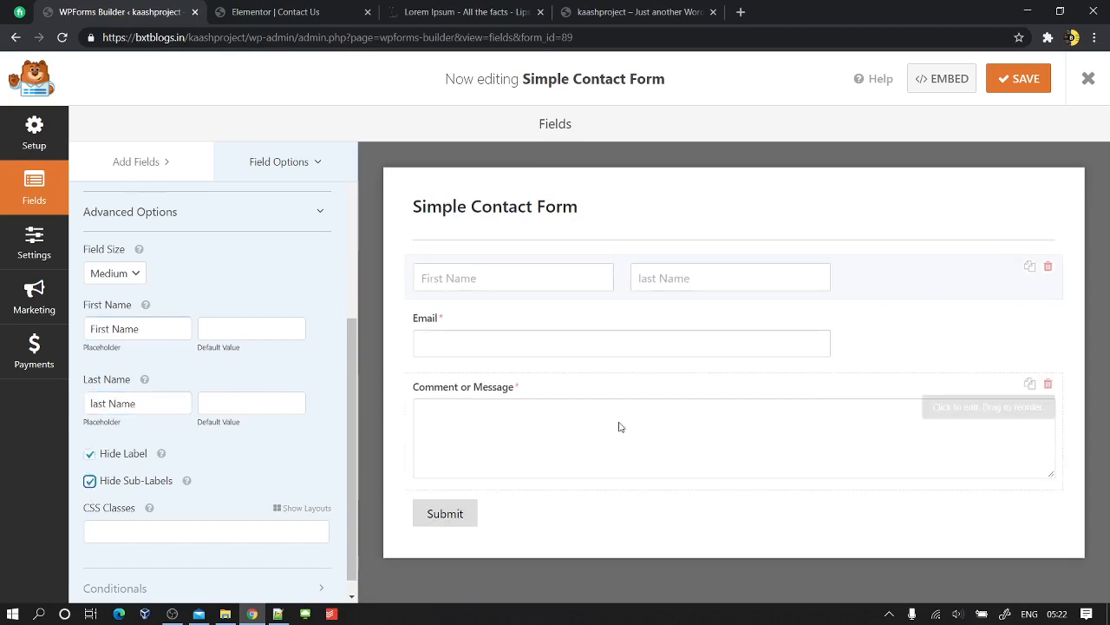
# - Clear and hide the Email field's label and set its placeholder to "Enter Your Email"
pyautogui.click(875, 337)
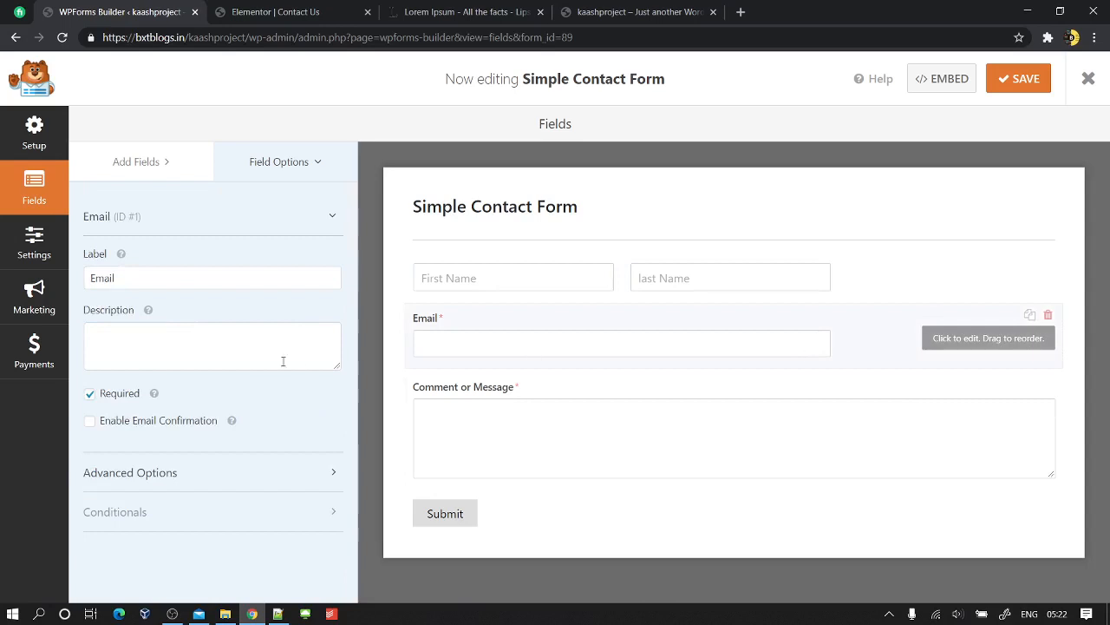
pyautogui.click(136, 279)
pyautogui.press('BackSpace')
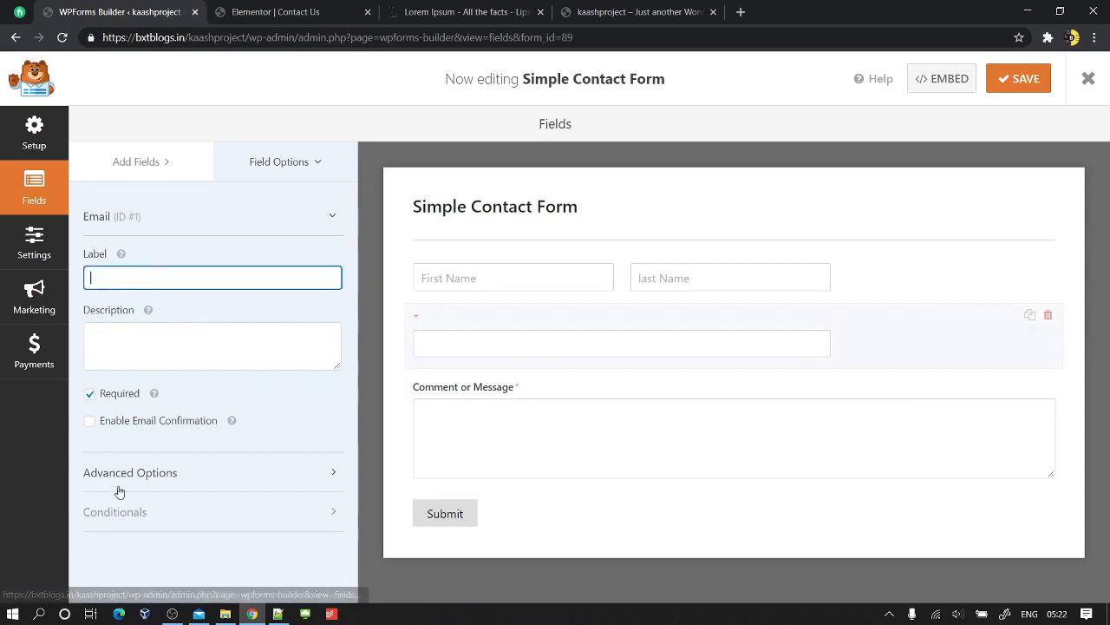
pyautogui.click(130, 472)
pyautogui.scroll(-3, 121, 451)
pyautogui.click(116, 365)
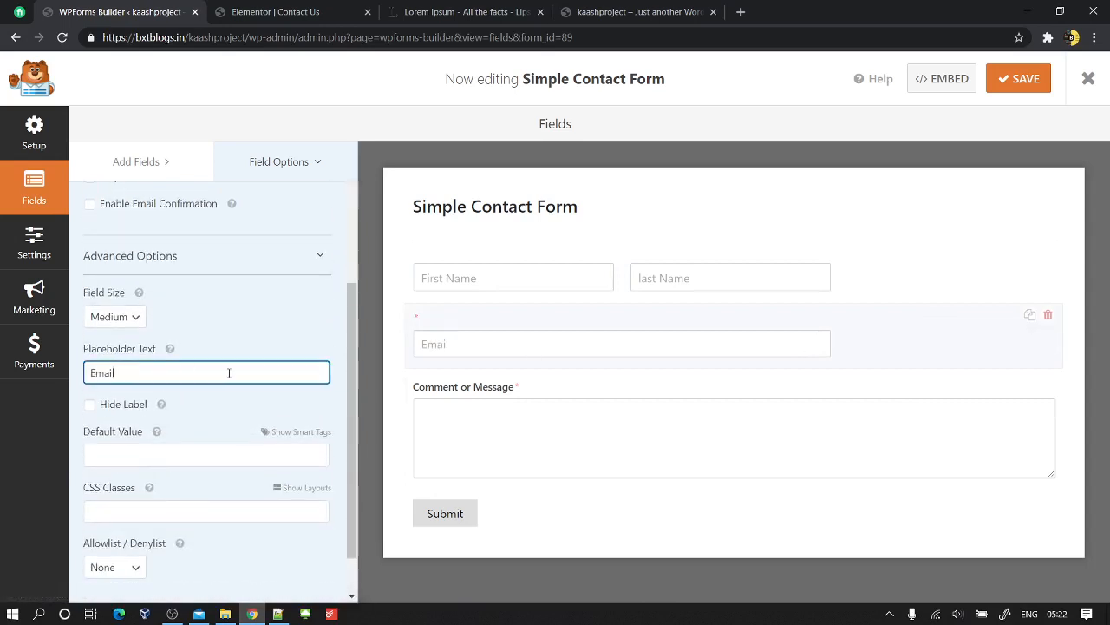
pyautogui.write('Enter ')
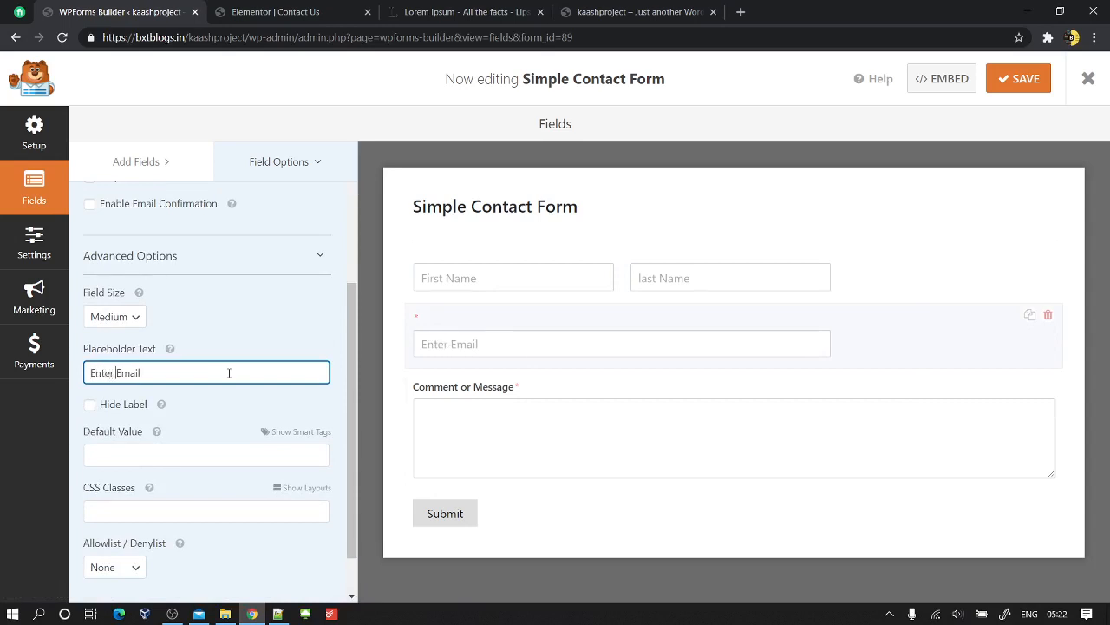
pyautogui.write('Your')
pyautogui.click(89, 406)
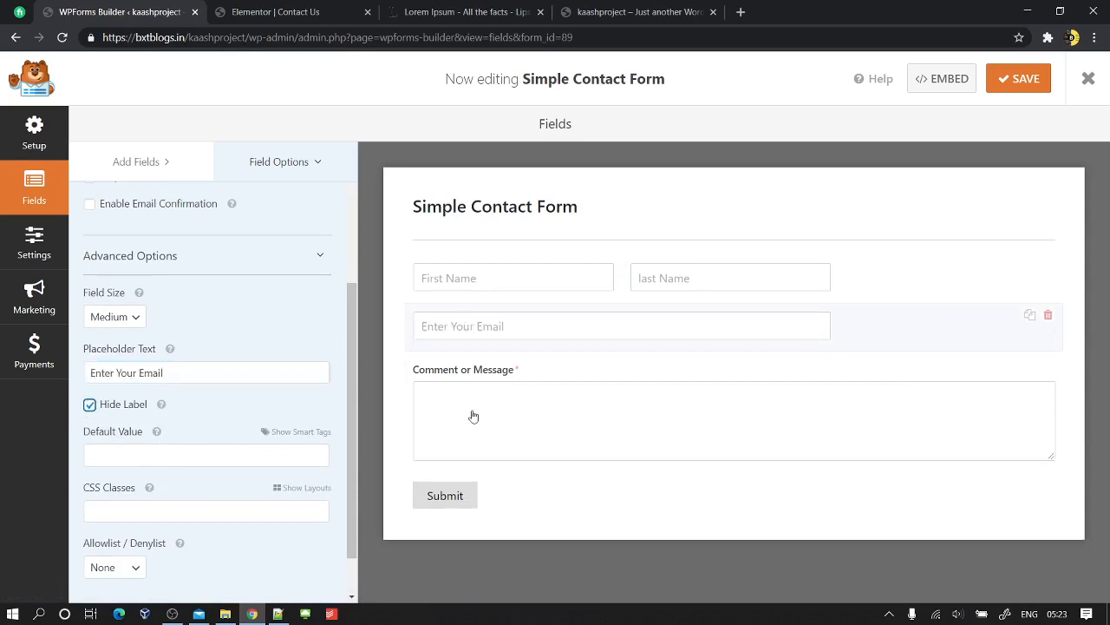
# - Hide the message field's label and reuse its text "Comment or Message" as the placeholder
pyautogui.click(560, 408)
pyautogui.click(200, 278)
pyautogui.hotkey('ctrl', 'a')
pyautogui.press('BackSpace')
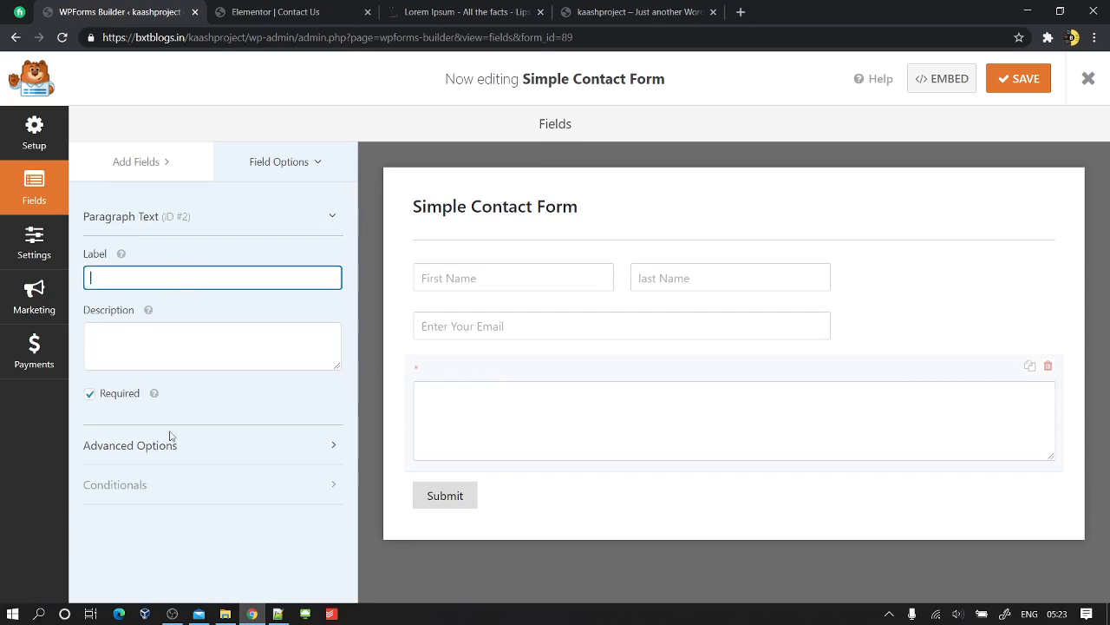
pyautogui.hotkey('ctrl', 'z')
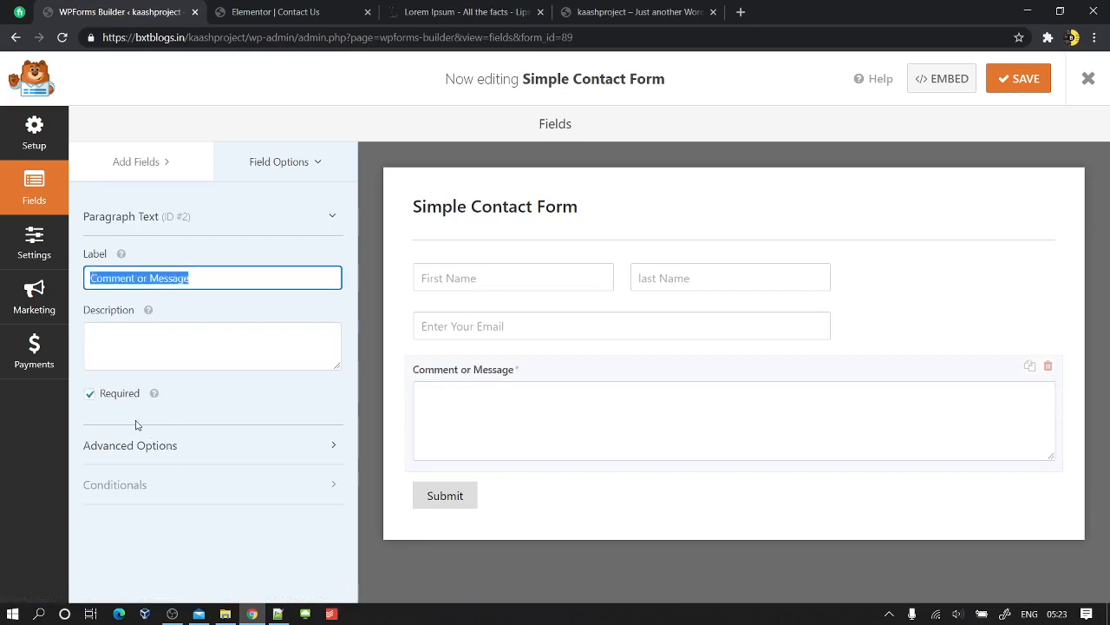
pyautogui.click(161, 438)
pyautogui.scroll(-2, 168, 426)
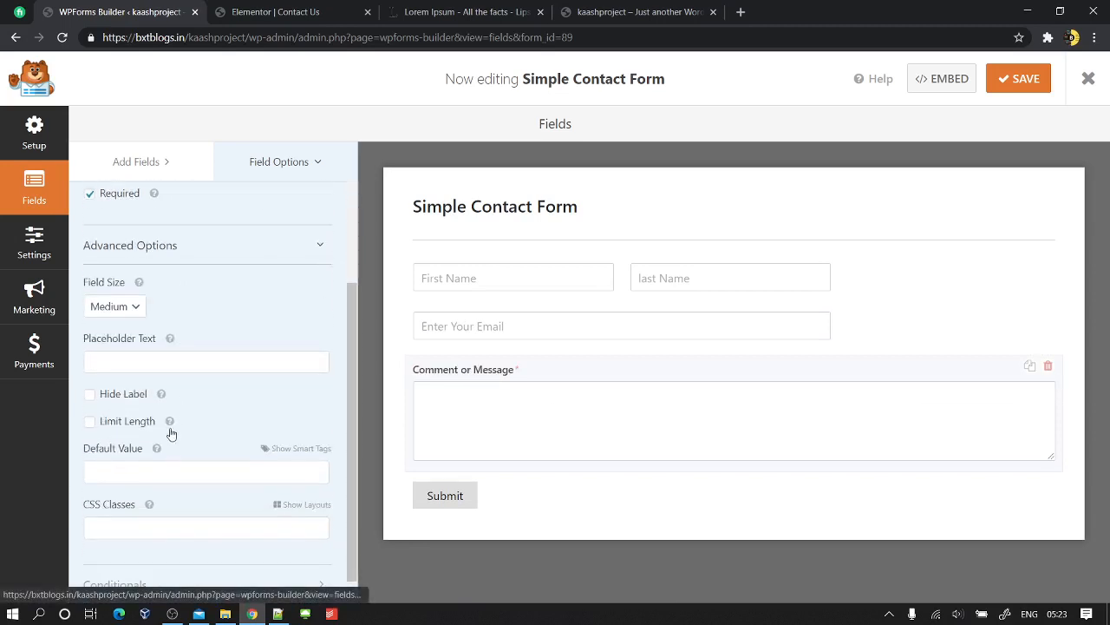
pyautogui.click(111, 397)
pyautogui.click(169, 365)
pyautogui.write('Comment or Message')
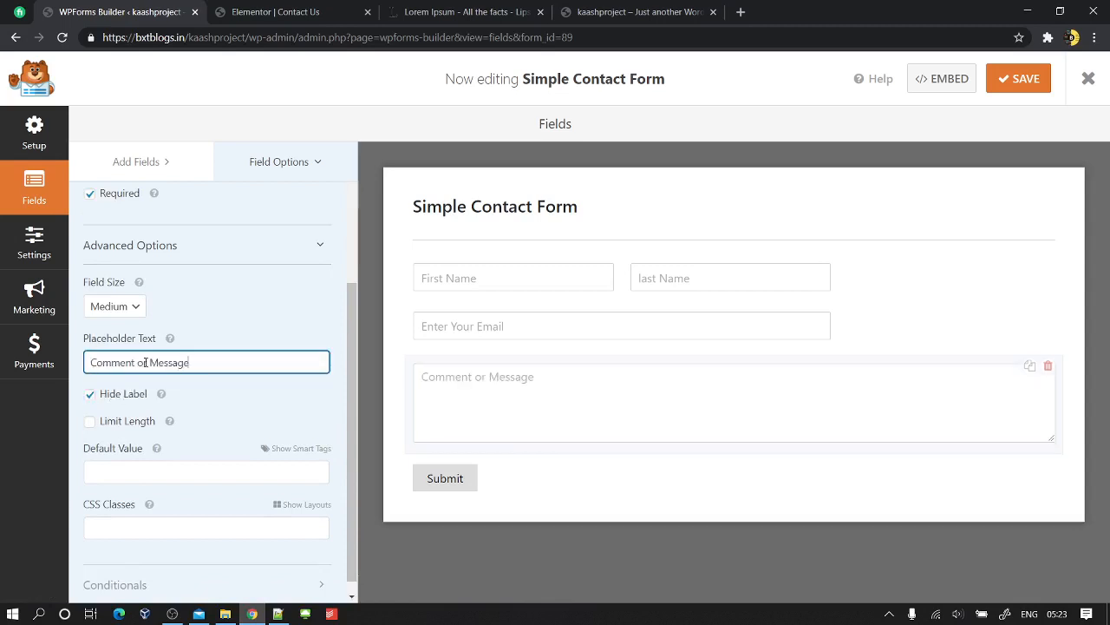
# - Change the message field's placeholder to "Enter Your Message"
pyautogui.moveTo(148, 362); pyautogui.dragTo(58, 369)
pyautogui.write('Enter Yourt')
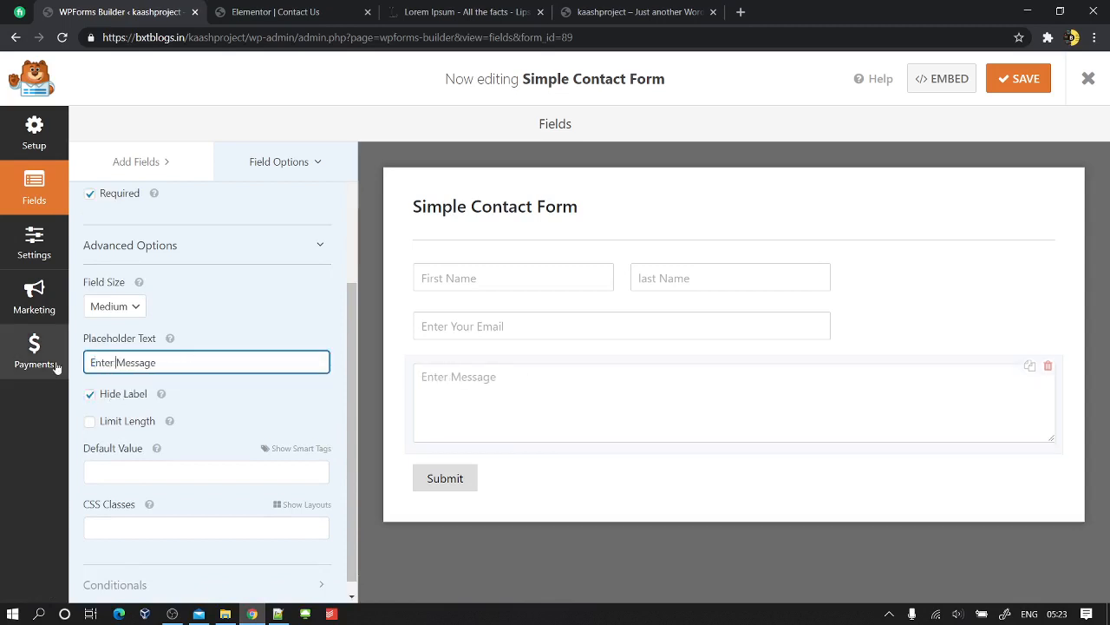
pyautogui.press('BackSpace')
pyautogui.press('BackSpace')
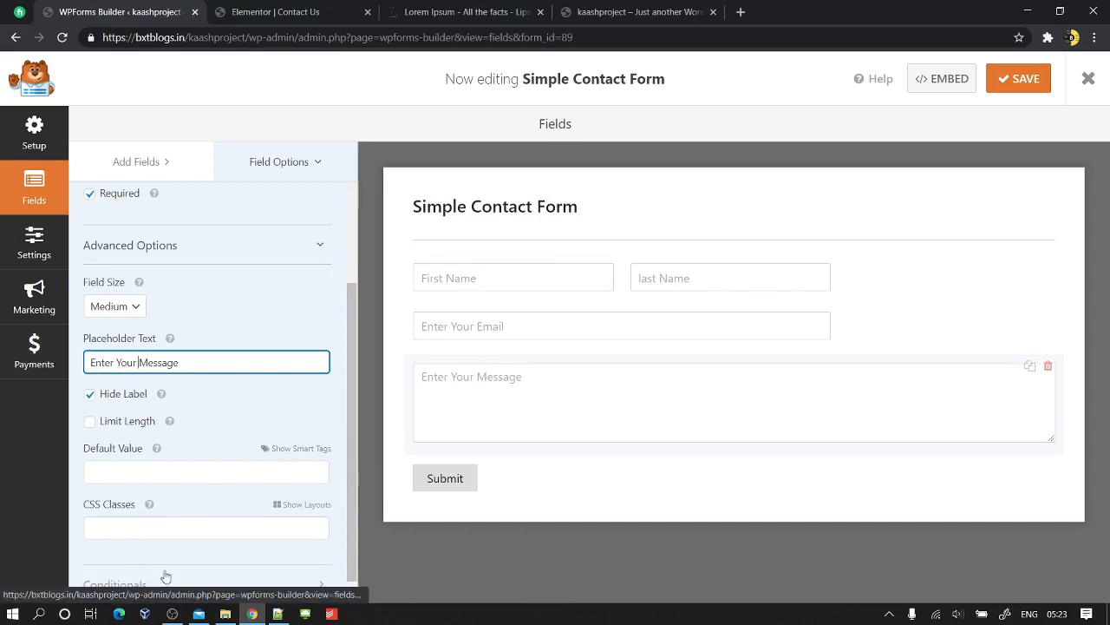
# - Save the Simple Contact Form, return to the Contact Us page in Elementor and reload its editor
pyautogui.click(1024, 81)
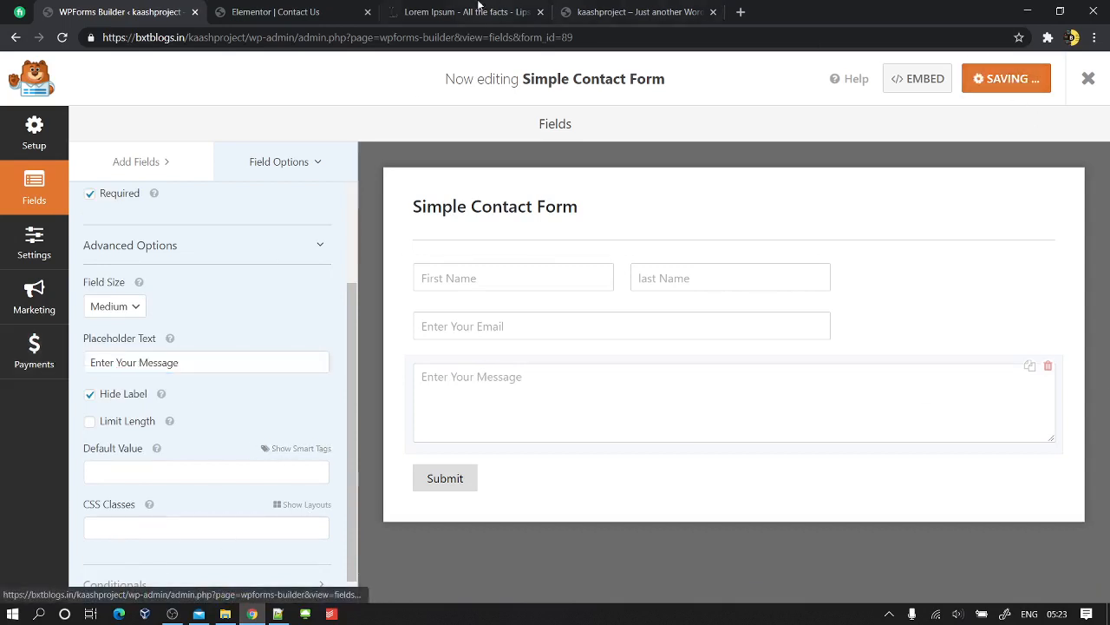
pyautogui.click(275, 11)
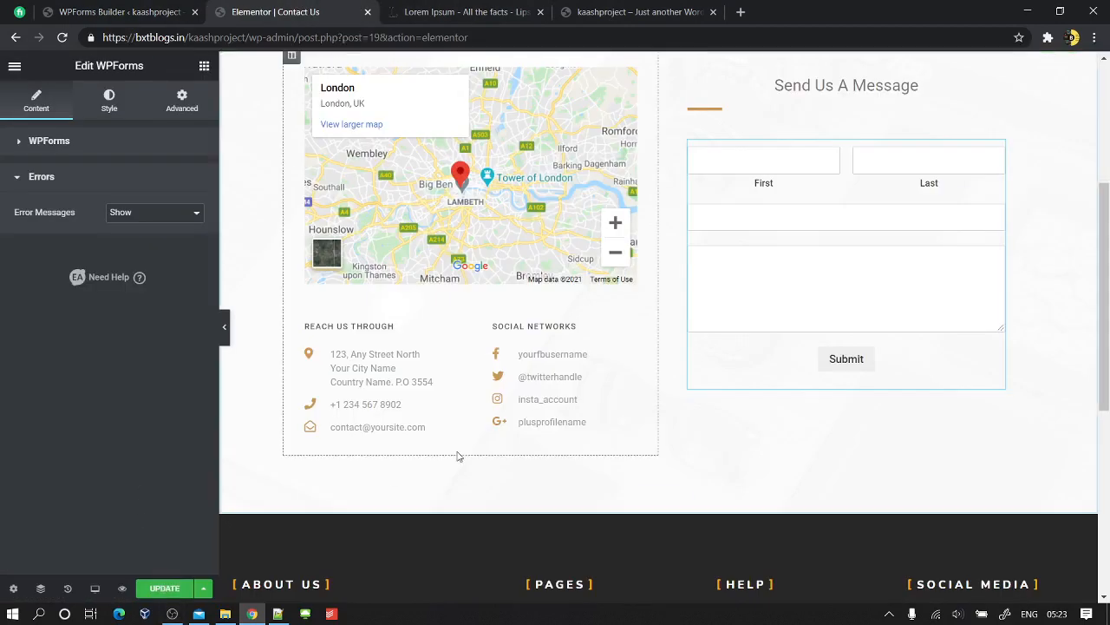
pyautogui.press('F5')
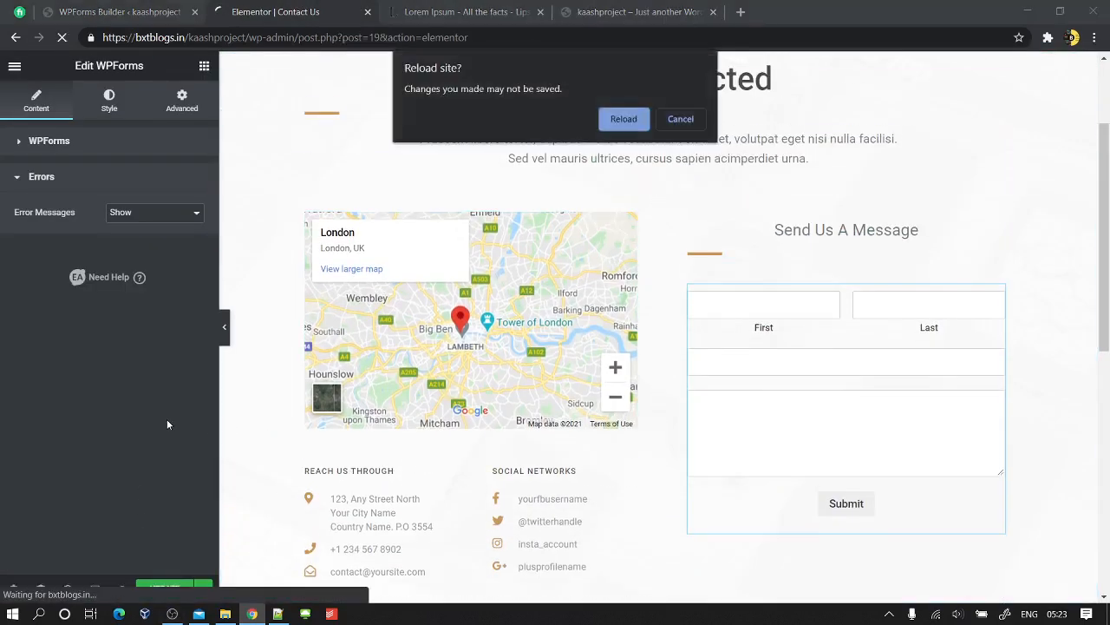
pyautogui.press('Return')
pyautogui.click(176, 588)
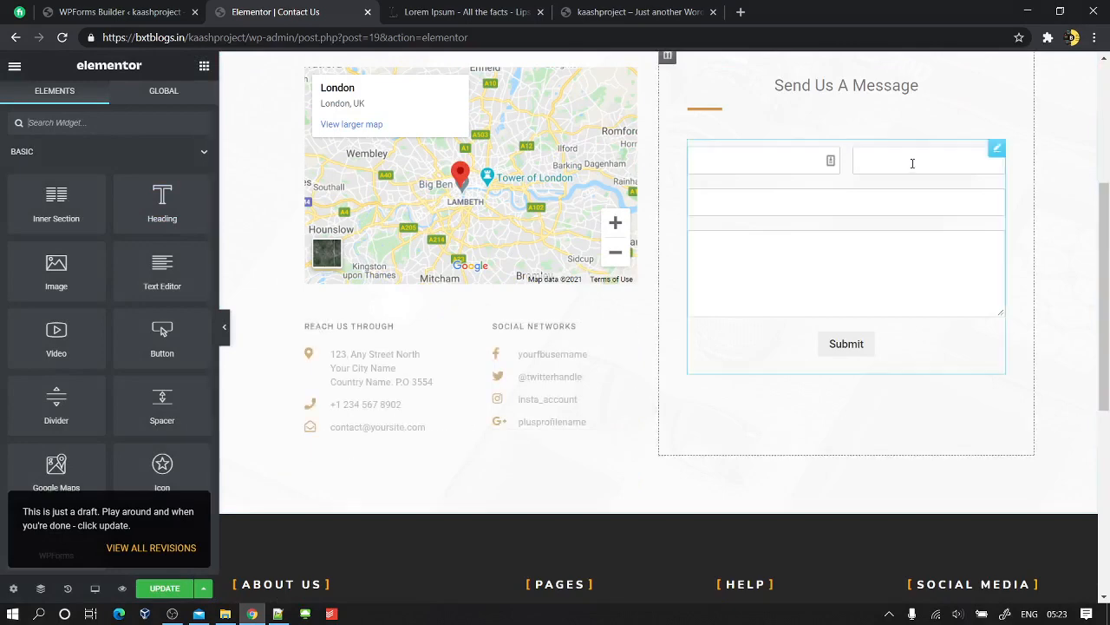
# - Set the contact form's Submit button width to Full Width in its widget style settings
pyautogui.click(996, 151)
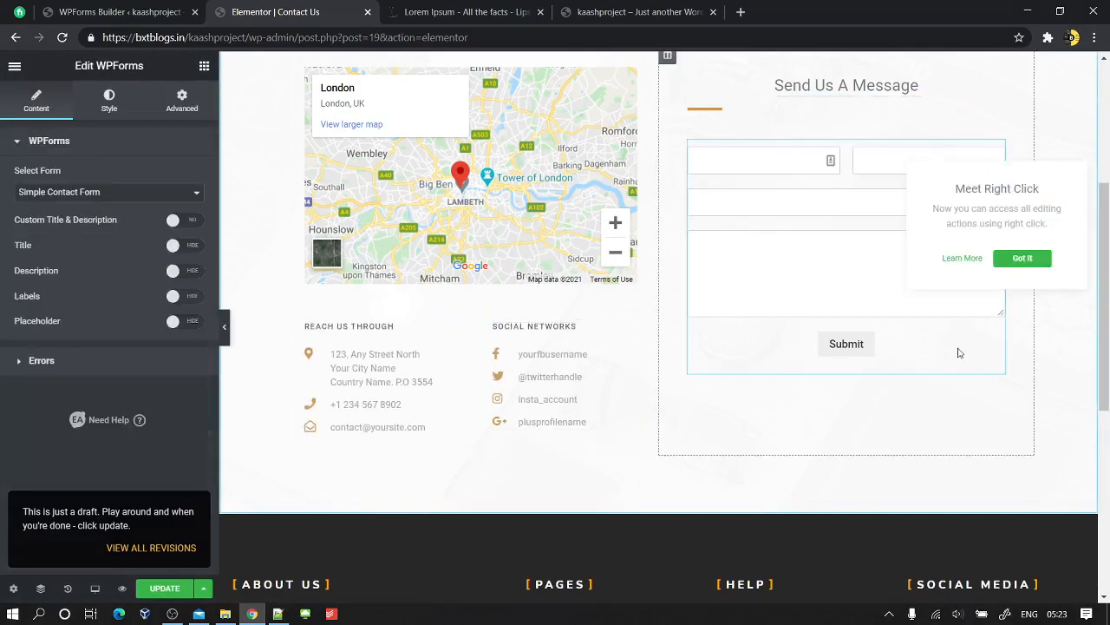
pyautogui.click(830, 310)
pyautogui.scroll(-3, 62, 419)
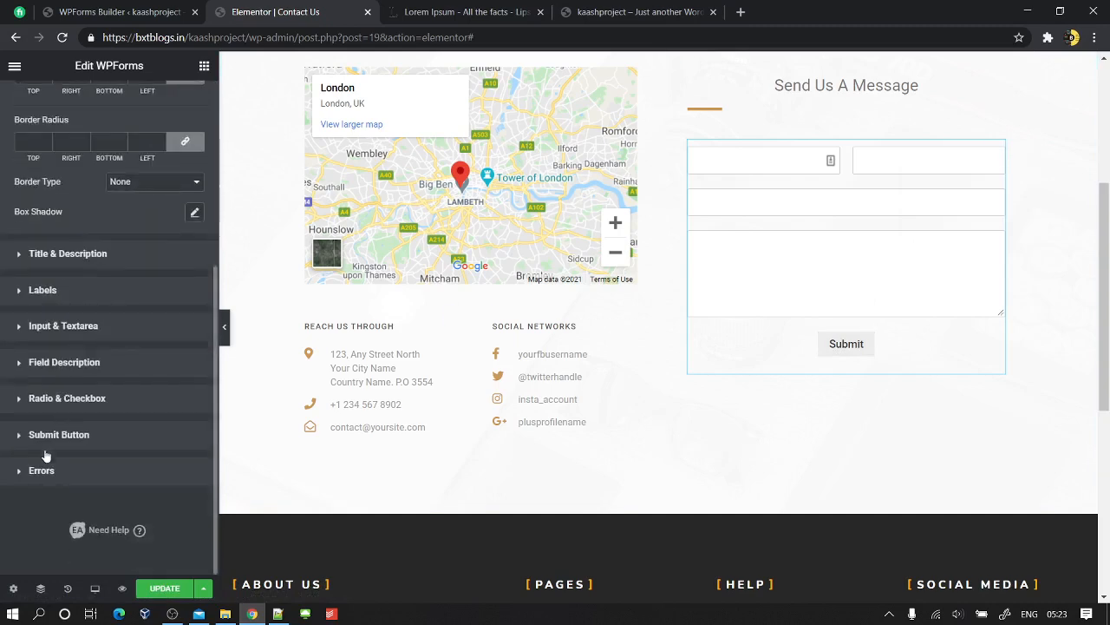
pyautogui.click(104, 425)
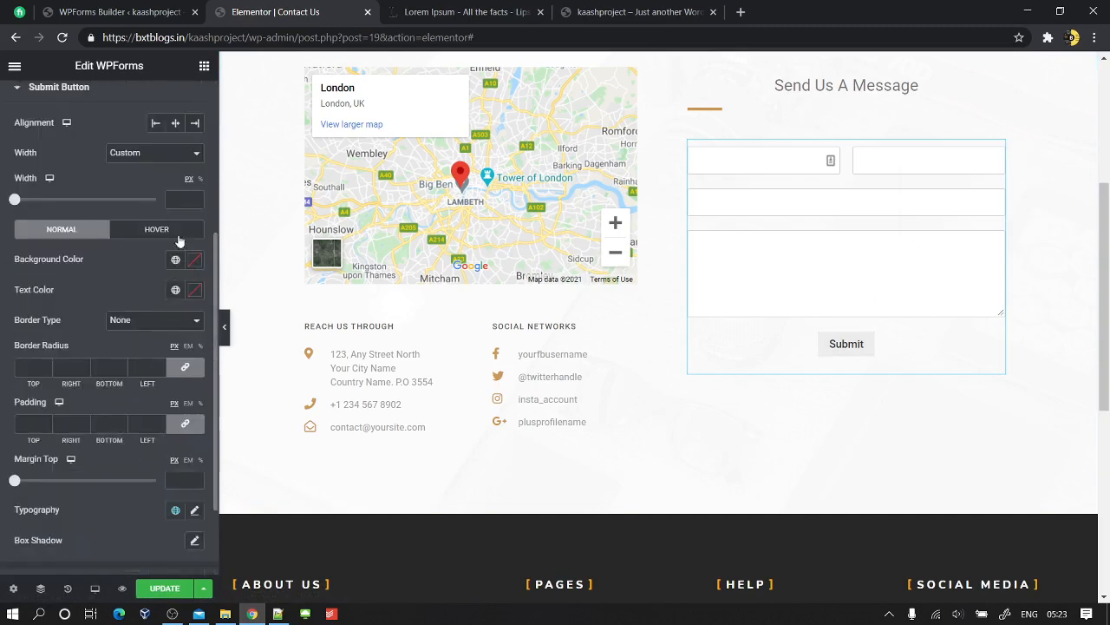
pyautogui.scroll(2, 184, 183)
pyautogui.click(155, 334)
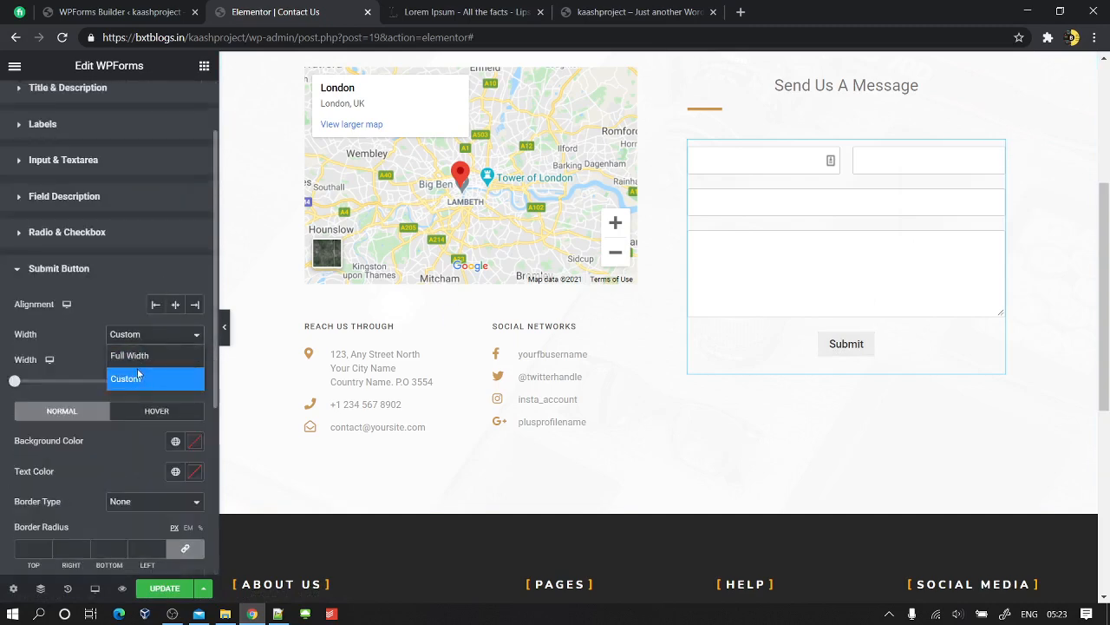
pyautogui.click(136, 373)
pyautogui.click(137, 337)
pyautogui.click(138, 354)
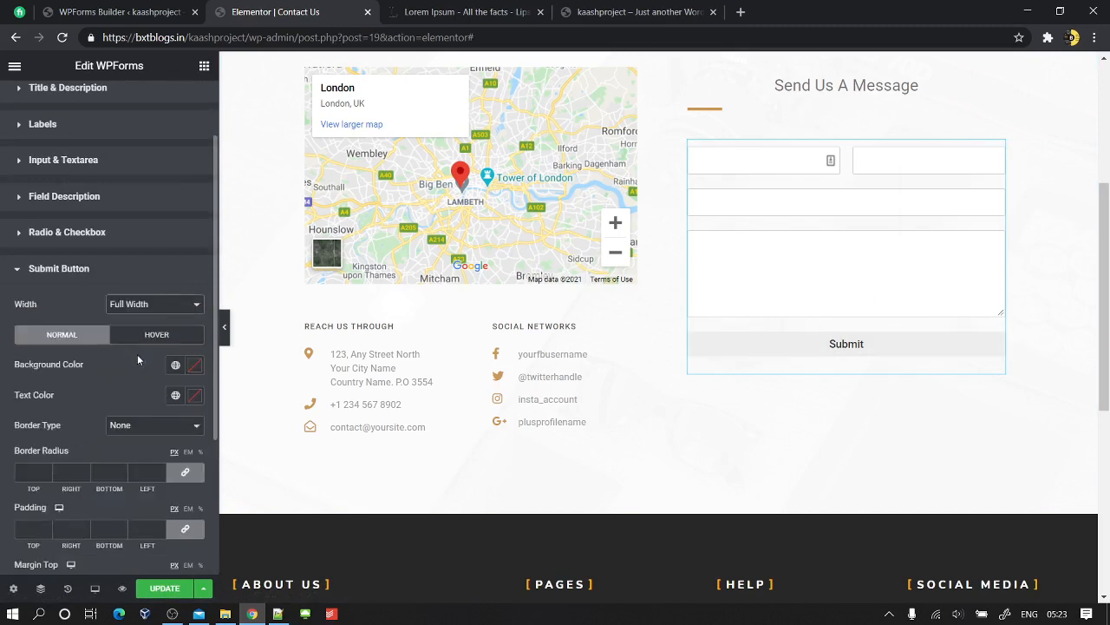
# - Give the Submit button the green global background colour and update the Contact Us page
pyautogui.click(197, 371)
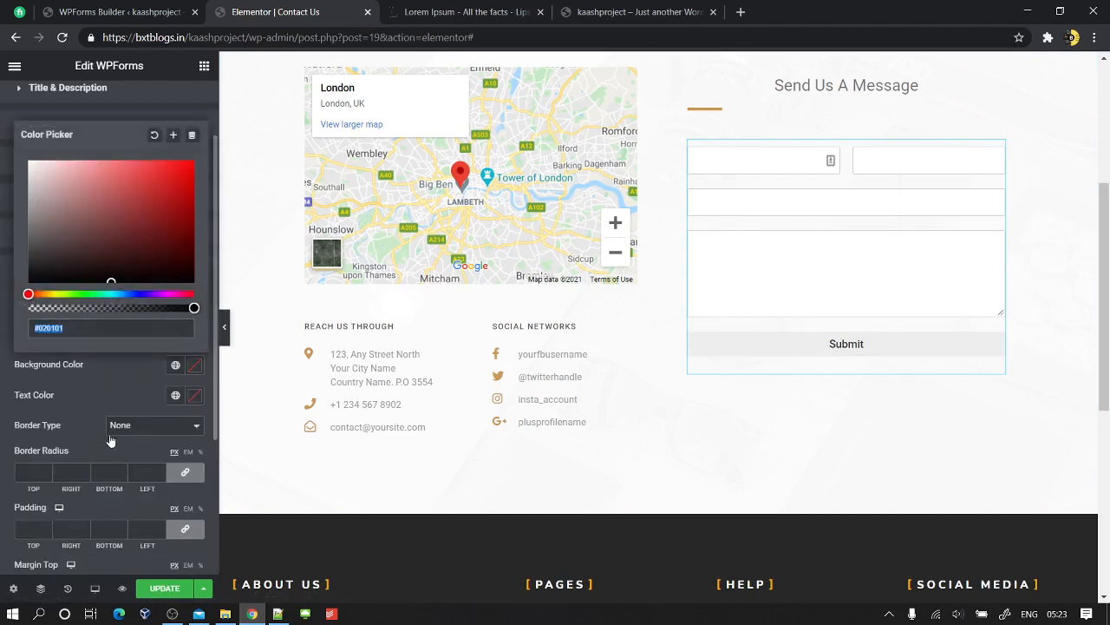
pyautogui.click(175, 364)
pyautogui.click(56, 506)
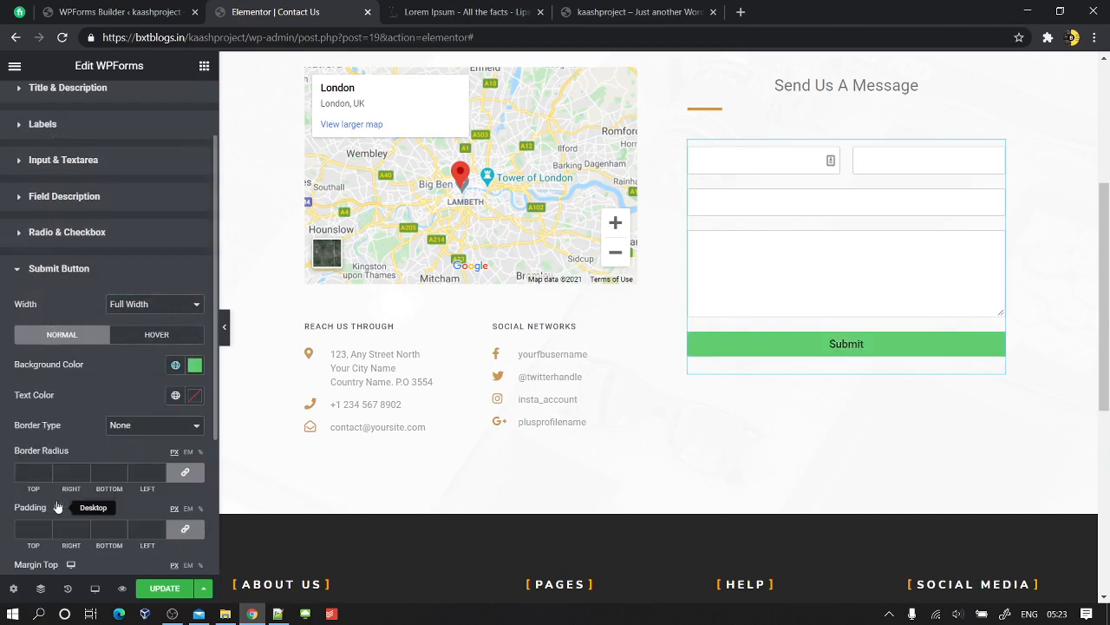
pyautogui.click(164, 588)
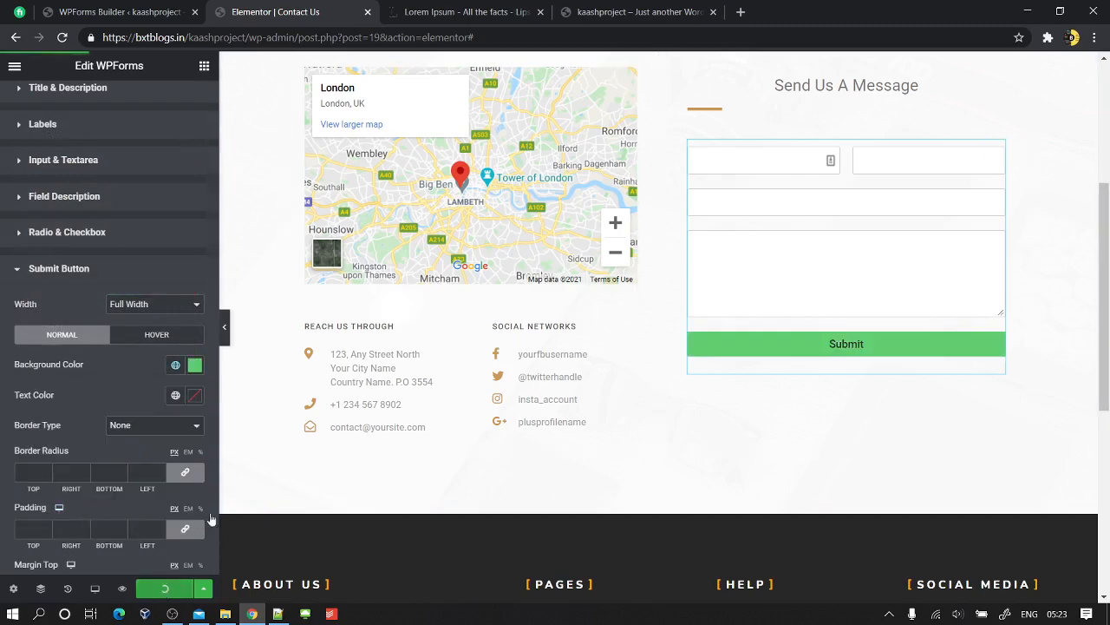
pyautogui.scroll(2, 580, 328)
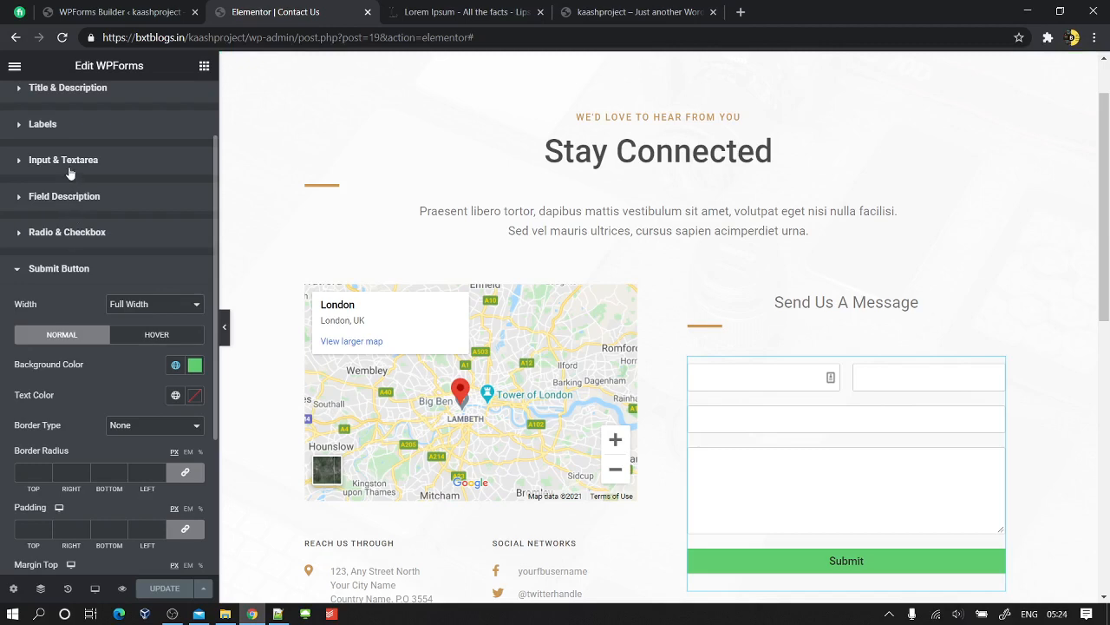
# - Set the background colour of the form's input and textarea fields to white, #FFFFFF
pyautogui.click(71, 172)
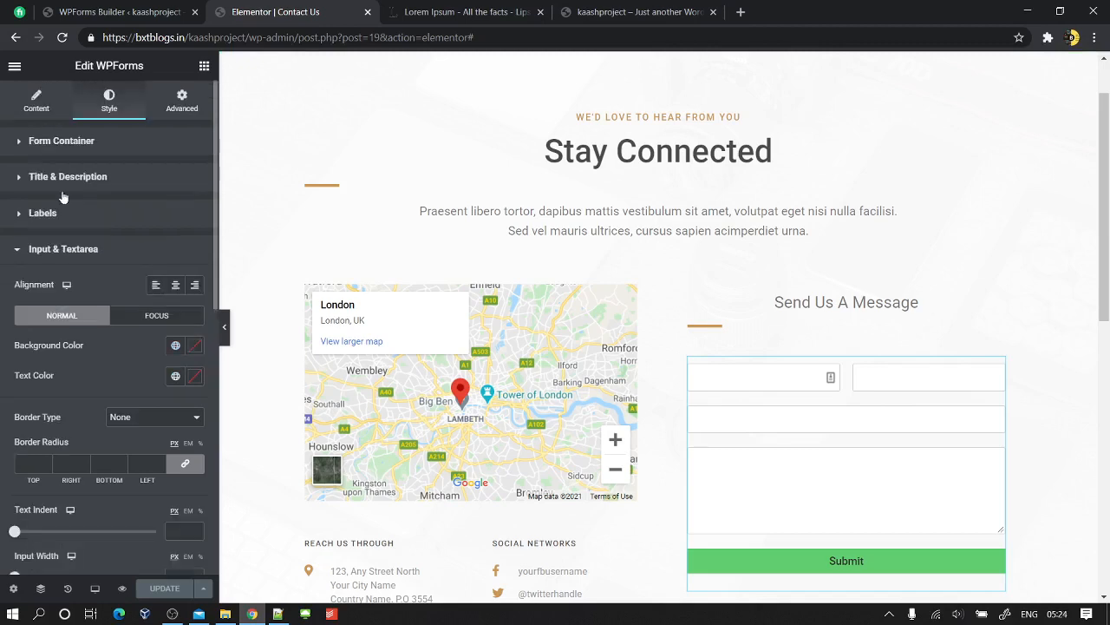
pyautogui.click(196, 347)
pyautogui.moveTo(68, 468); pyautogui.dragTo(3, 382)
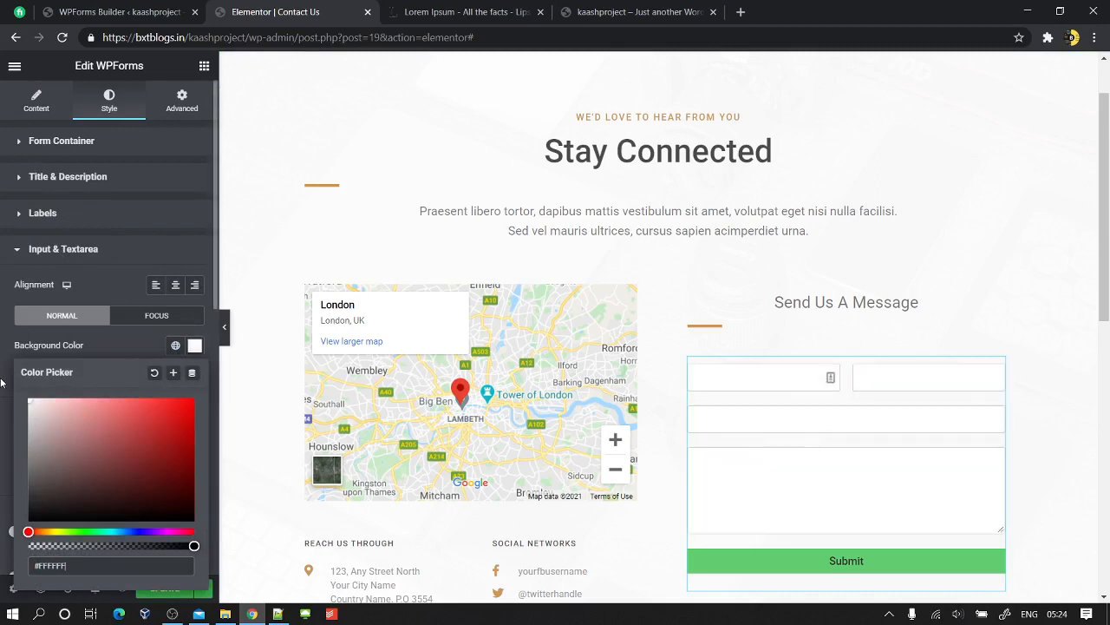
pyautogui.click(16, 251)
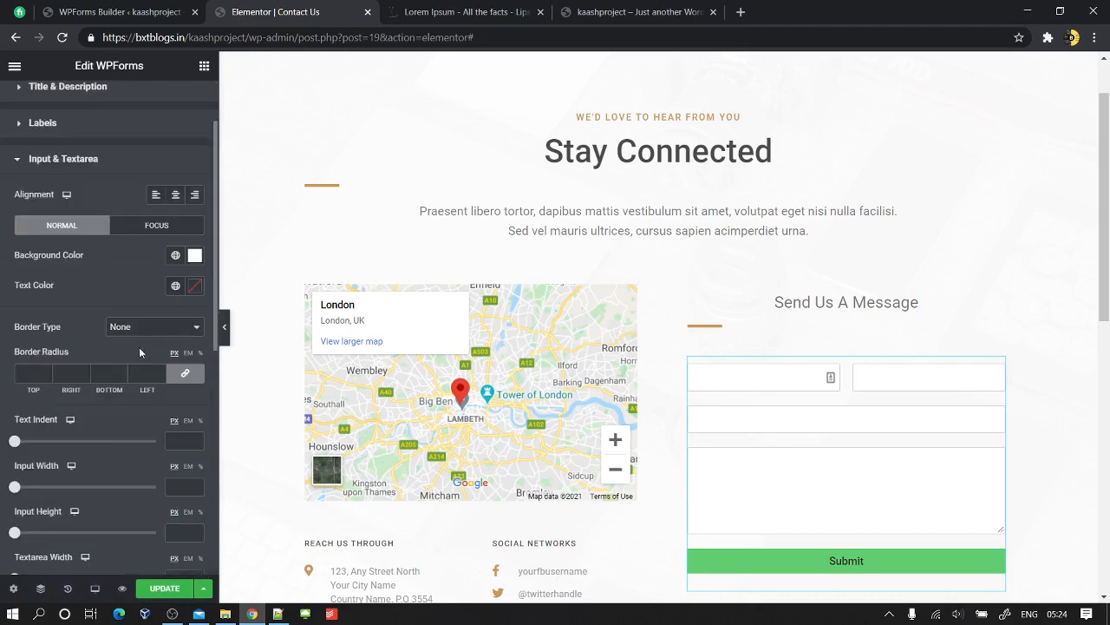
# - Set the text colour of the form's input and textarea fields to #2B2B2B and update the page
pyautogui.scroll(-1, 125, 334)
pyautogui.click(193, 196)
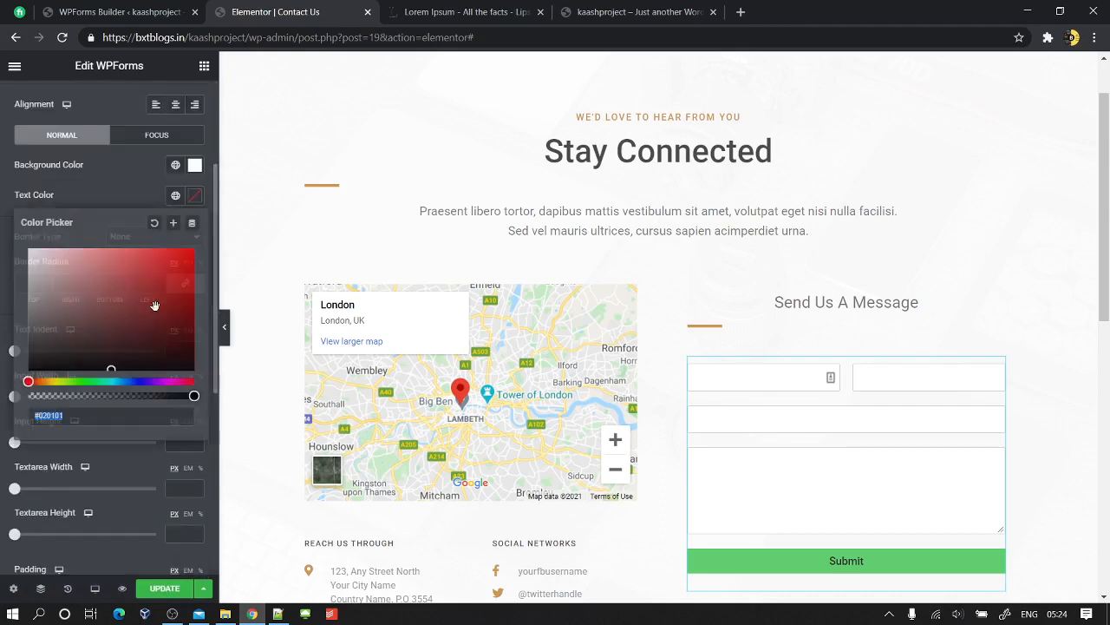
pyautogui.moveTo(154, 304)
pyautogui.mouseDown()
pyautogui.moveTo(117, 304)
pyautogui.moveTo(15, 351)
pyautogui.mouseUp()
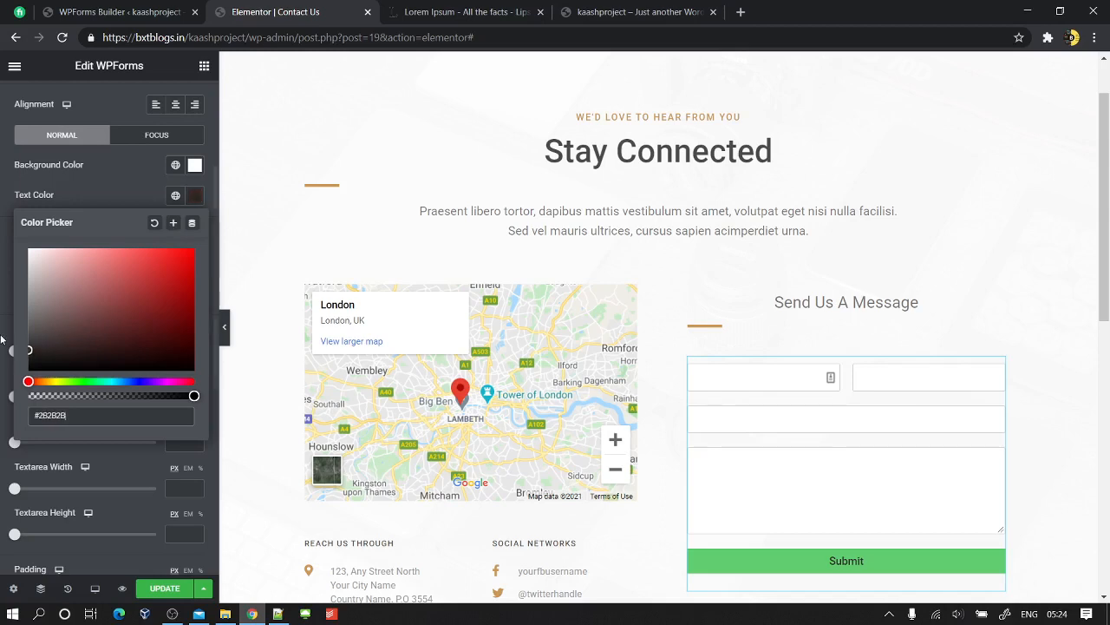
pyautogui.click(15, 352)
pyautogui.scroll(-3, 170, 412)
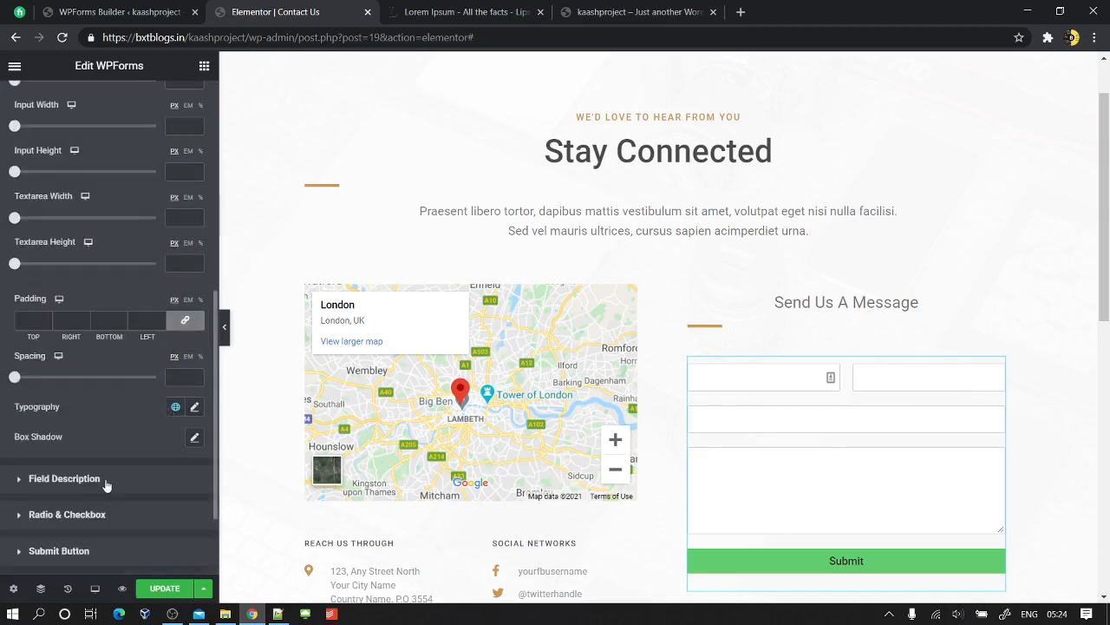
pyautogui.click(165, 588)
pyautogui.scroll(2, 451, 390)
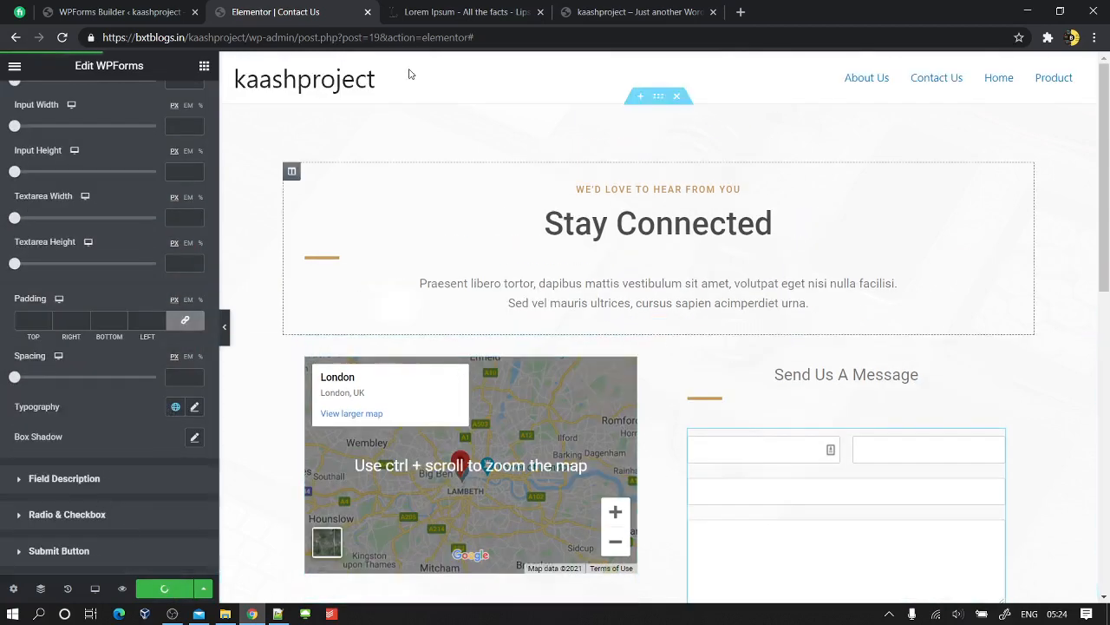
# - Open the live home page at bxtblogs.in/kaashproject/ and look through all its sections from slider to footer
pyautogui.moveTo(257, 37); pyautogui.dragTo(782, 35)
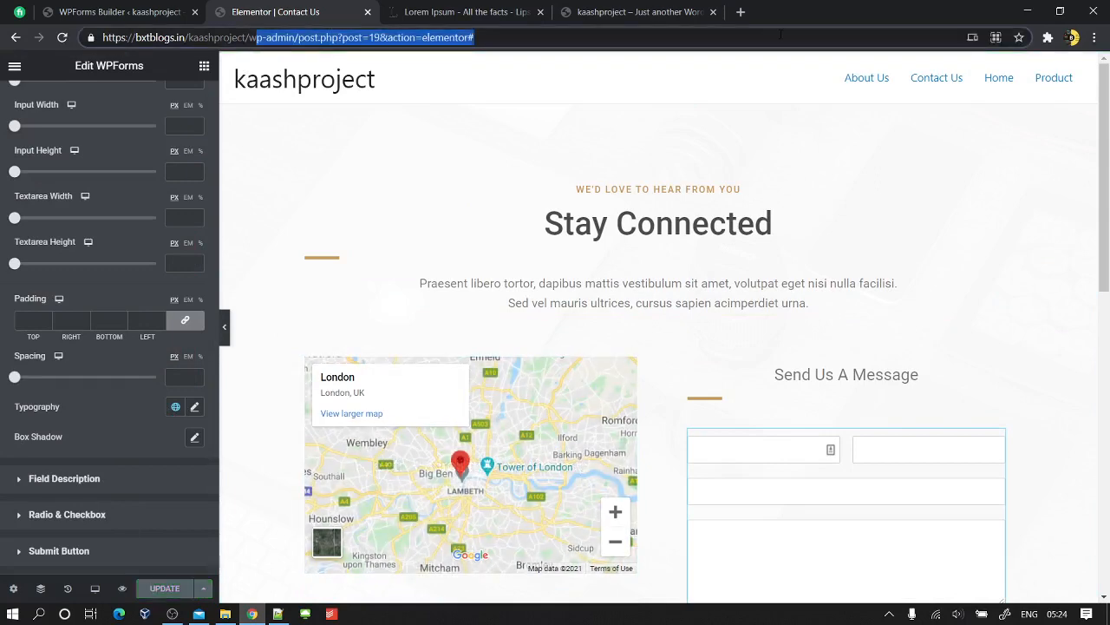
pyautogui.press('BackSpace')
pyautogui.press('Return')
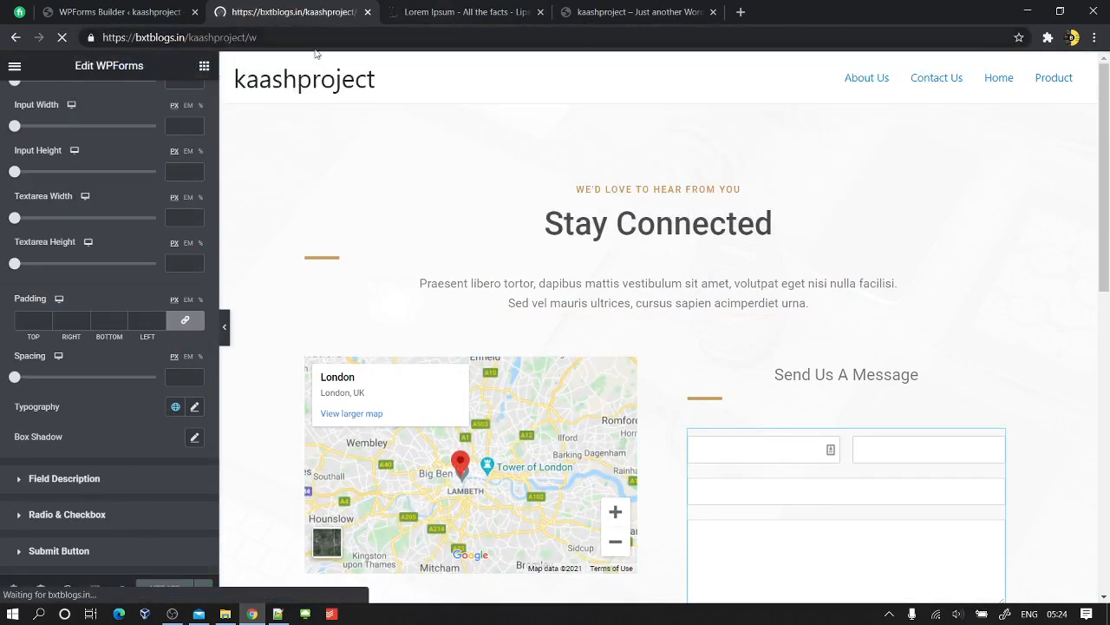
pyautogui.click(288, 35)
pyautogui.click(288, 35)
pyautogui.press('BackSpace')
pyautogui.press('Return')
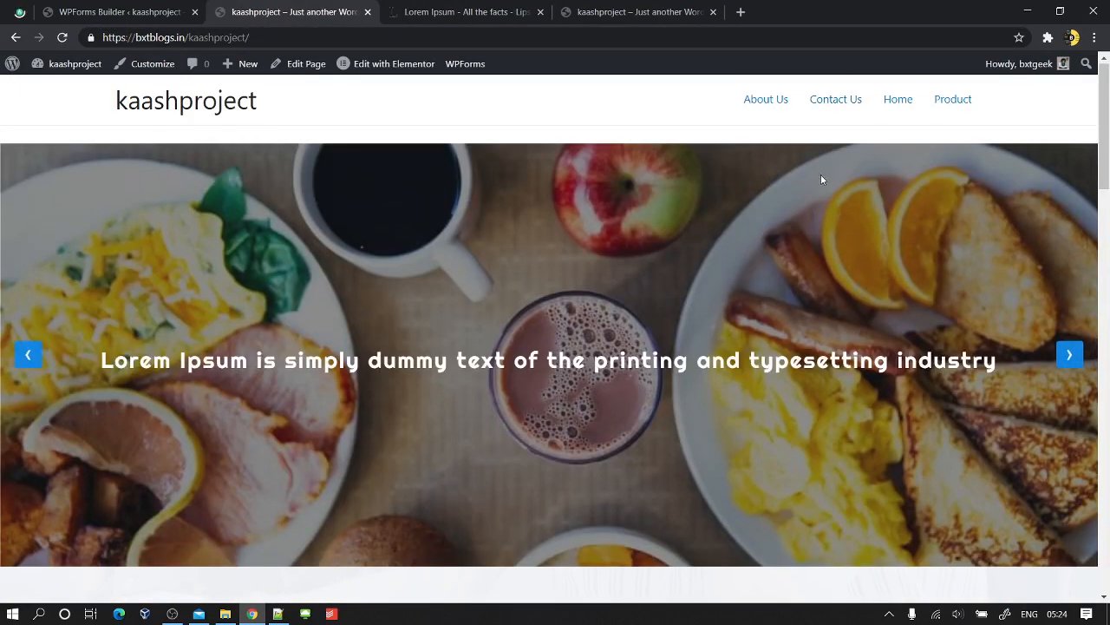
pyautogui.scroll(-5, 820, 174)
pyautogui.scroll(-15, 824, 215)
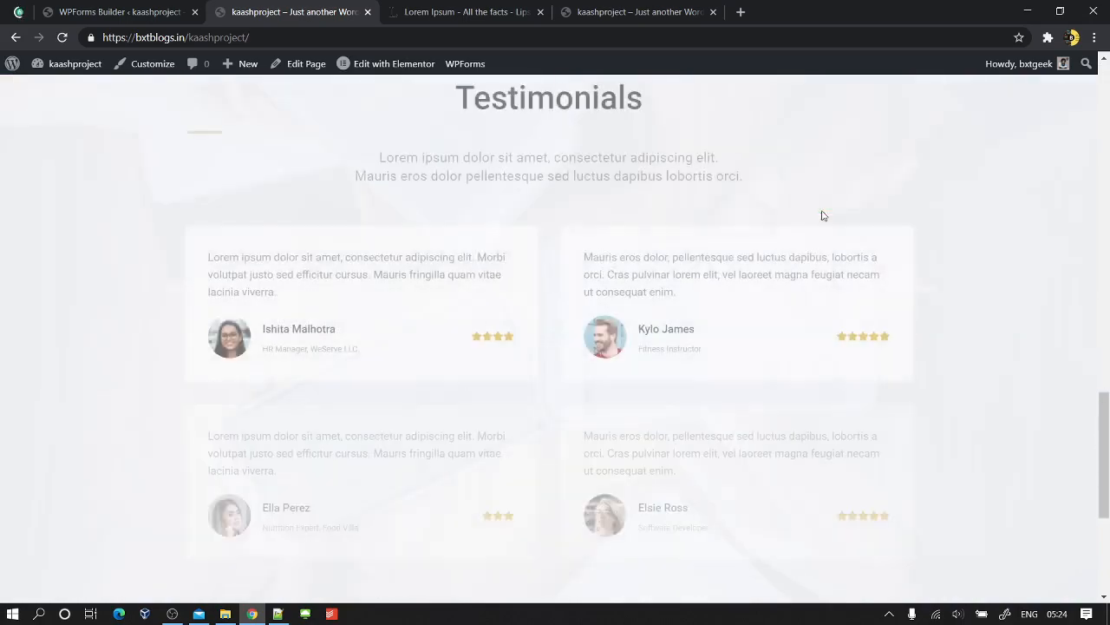
pyautogui.scroll(-5, 825, 215)
pyautogui.scroll(15, 833, 208)
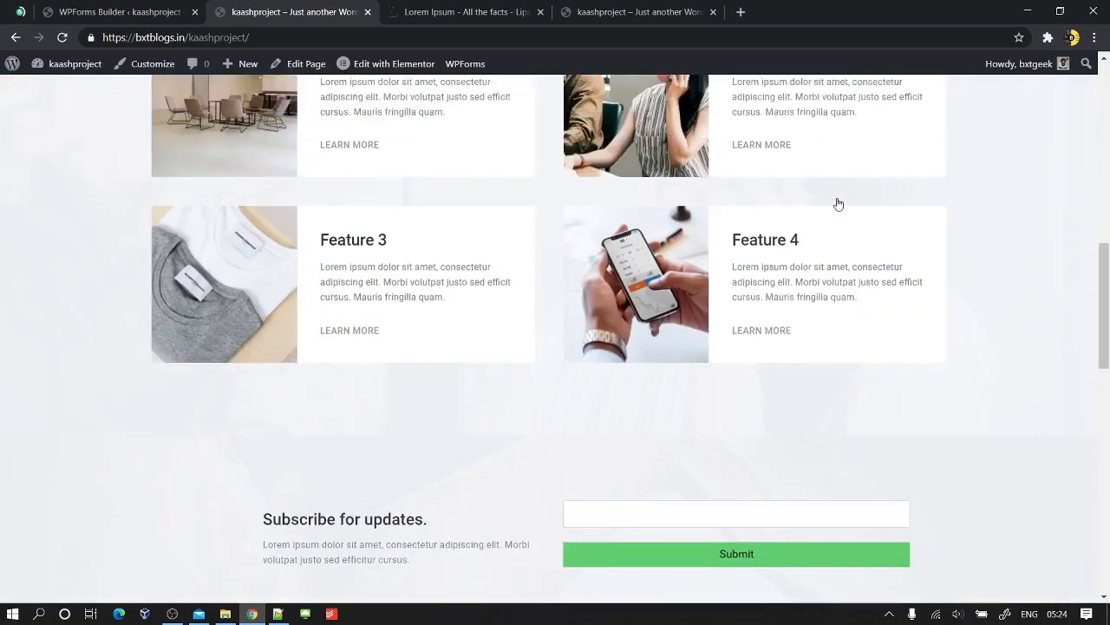
pyautogui.scroll(5, 838, 204)
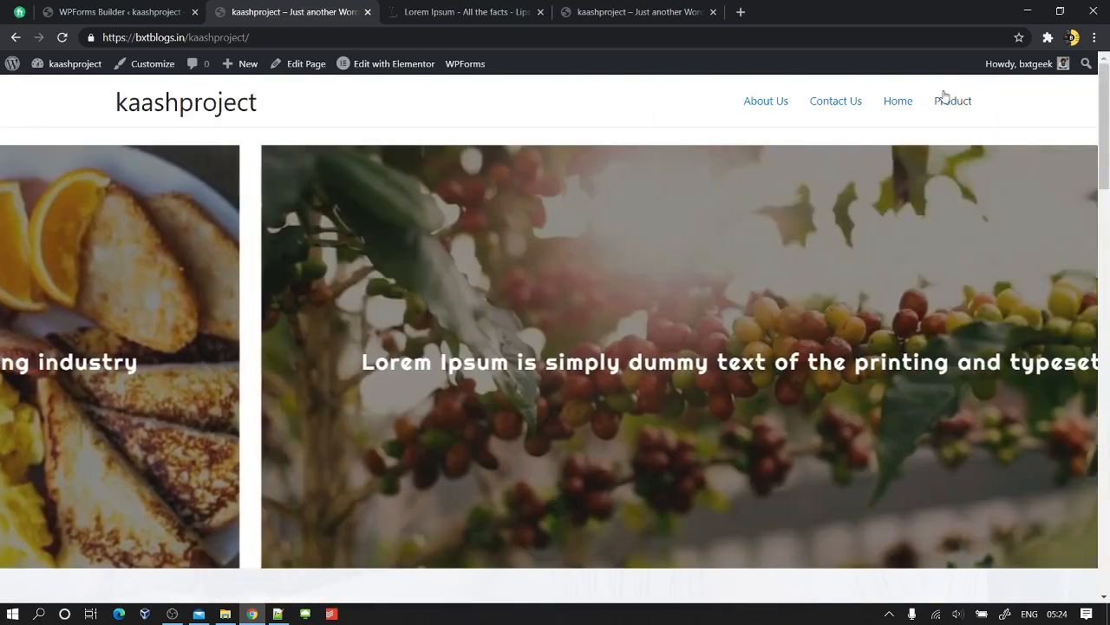
# - Go to the site's Product page and open it for editing in Elementor
pyautogui.click(946, 100)
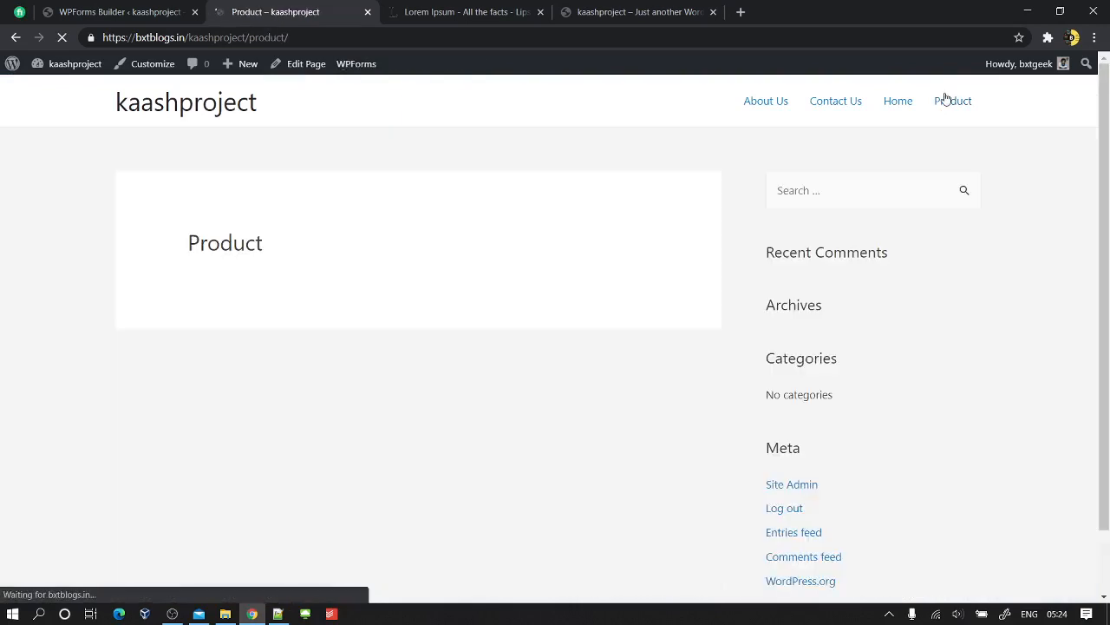
pyautogui.click(302, 69)
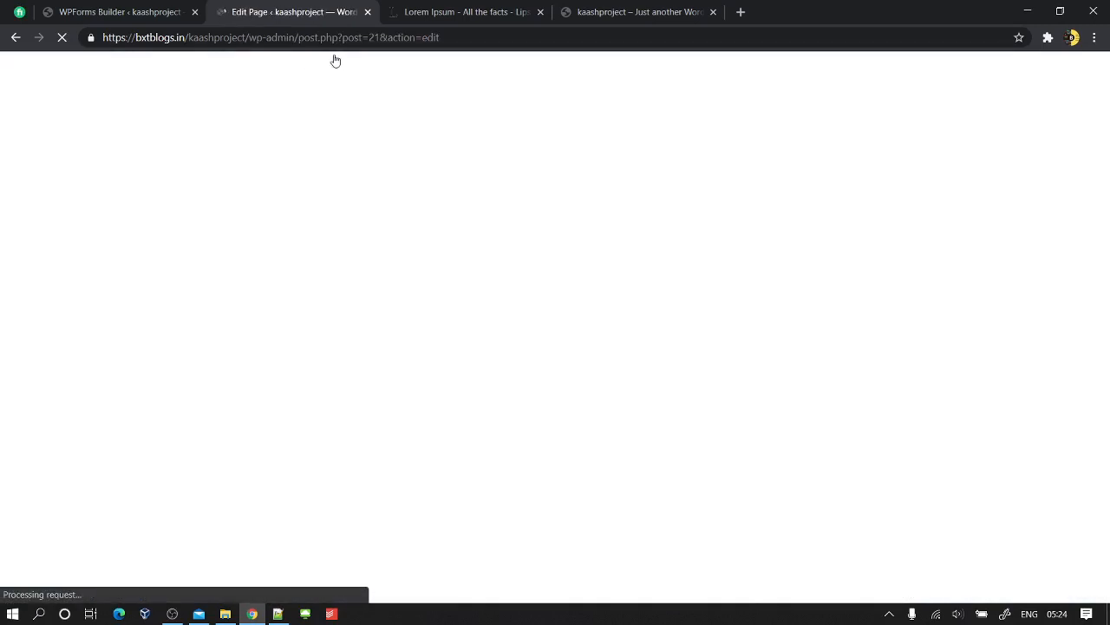
pyautogui.click(347, 100)
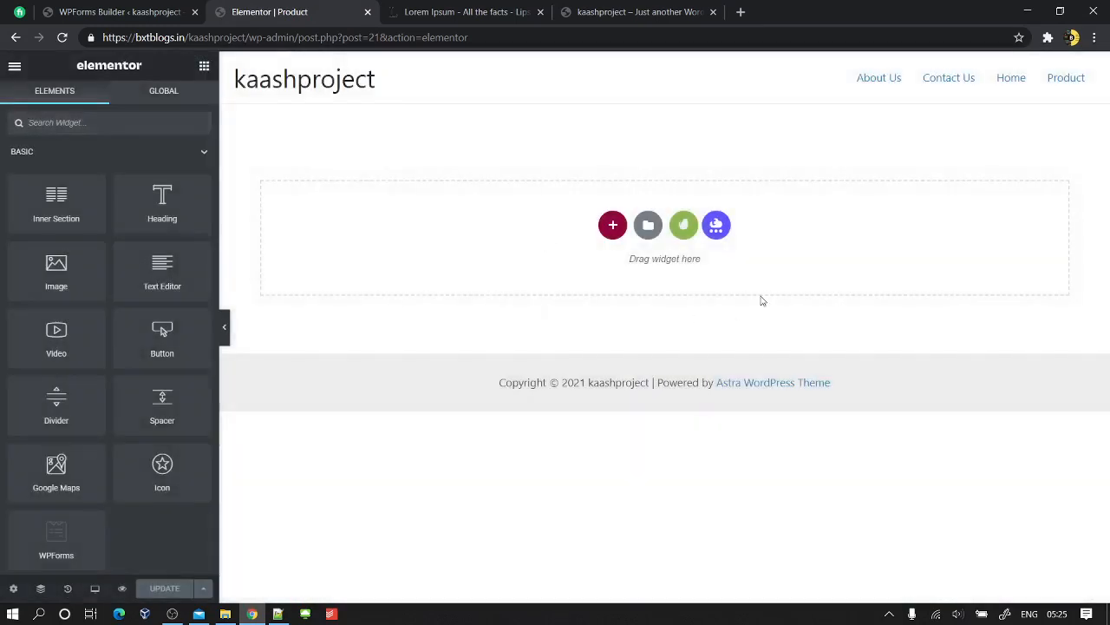
# - Insert the free Services block with the orange icons into the empty Product page
pyautogui.click(677, 225)
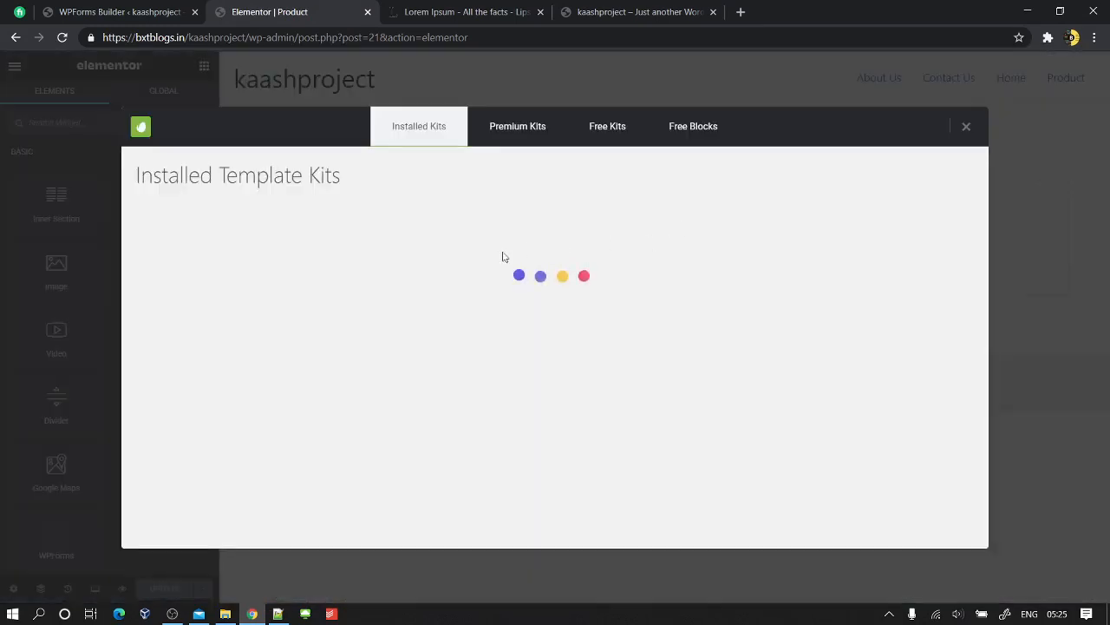
pyautogui.click(690, 121)
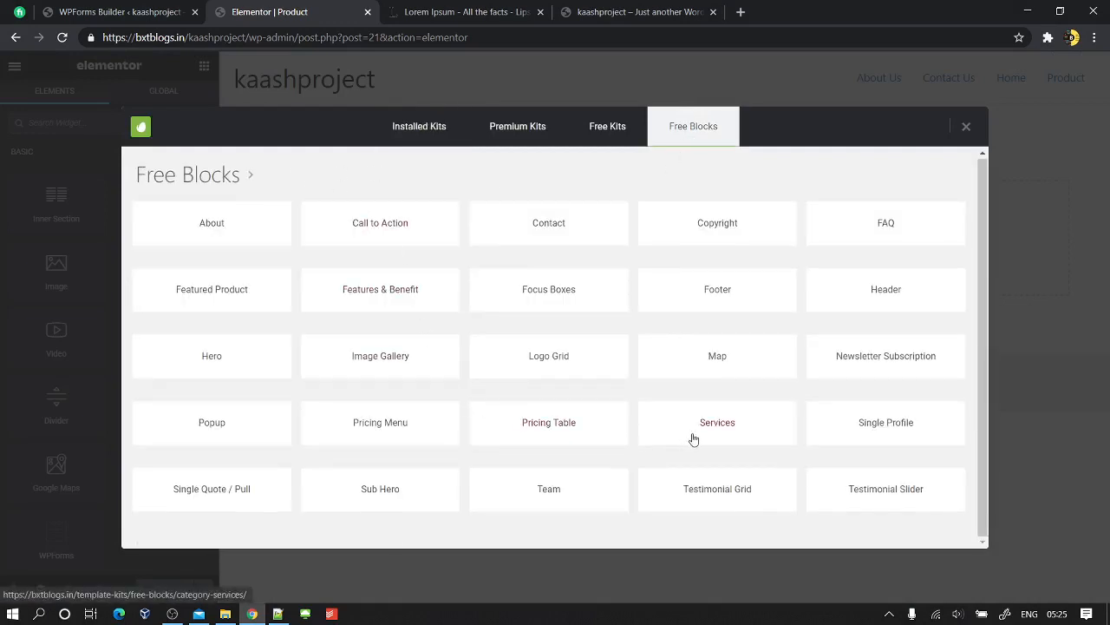
pyautogui.click(729, 425)
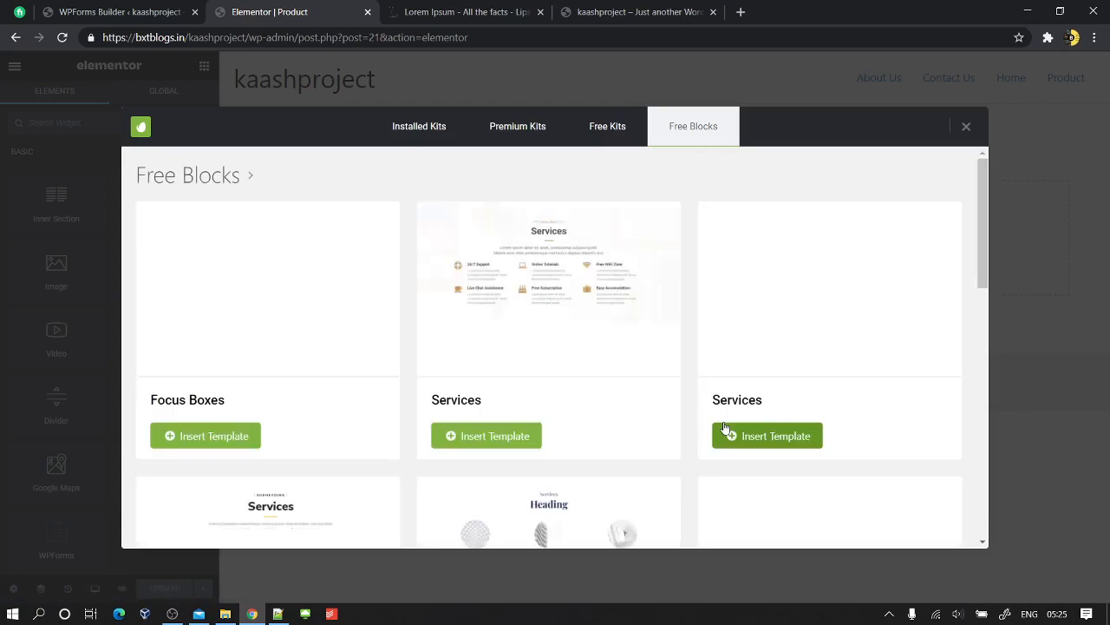
pyautogui.click(491, 436)
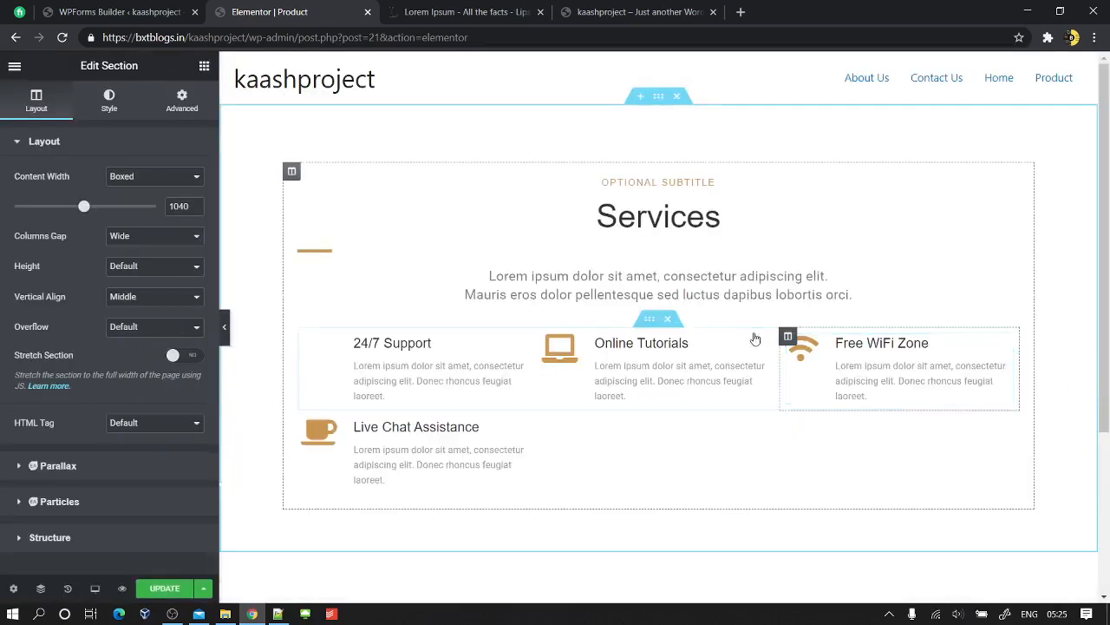
# - Insert the dark free Footer block with About Us, Pages, Help and Social Media below the services and update the page
pyautogui.scroll(-3, 738, 421)
pyautogui.click(686, 423)
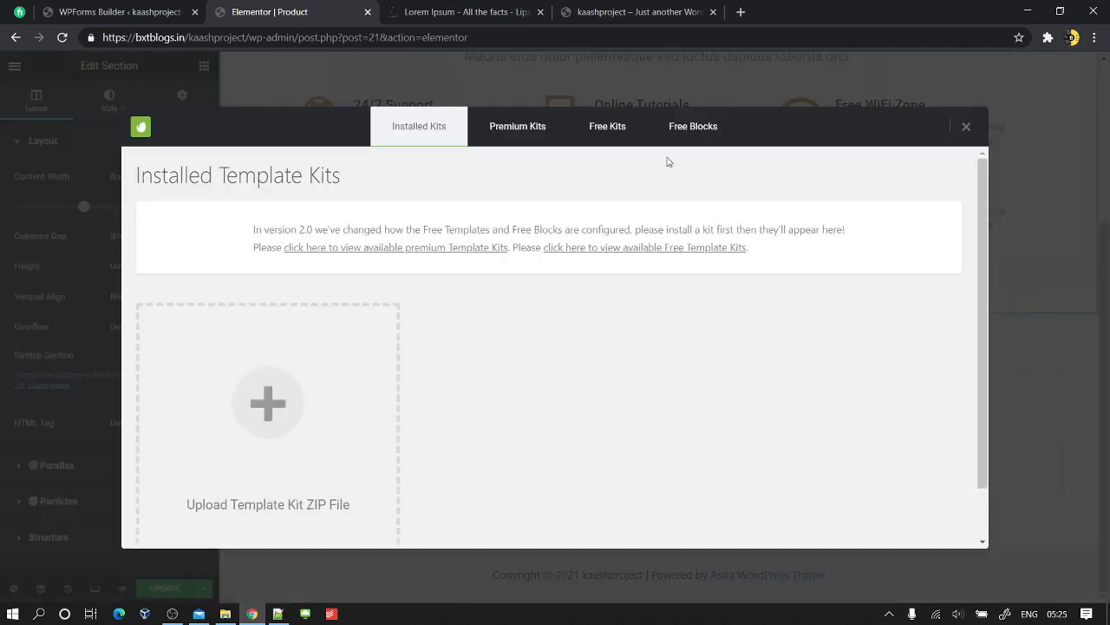
pyautogui.click(690, 130)
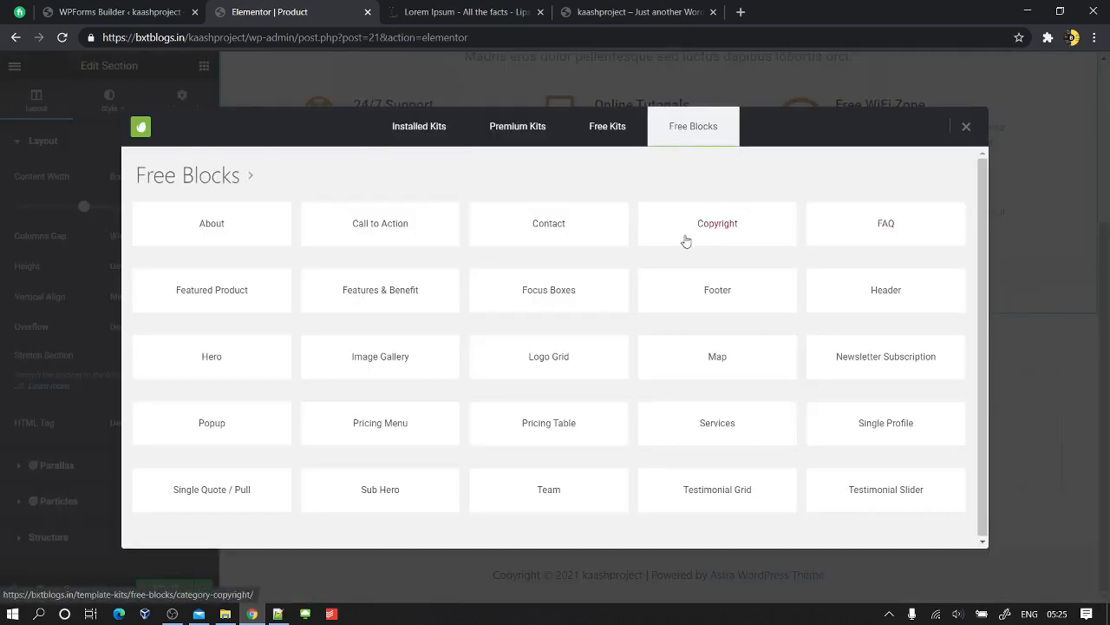
pyautogui.click(719, 301)
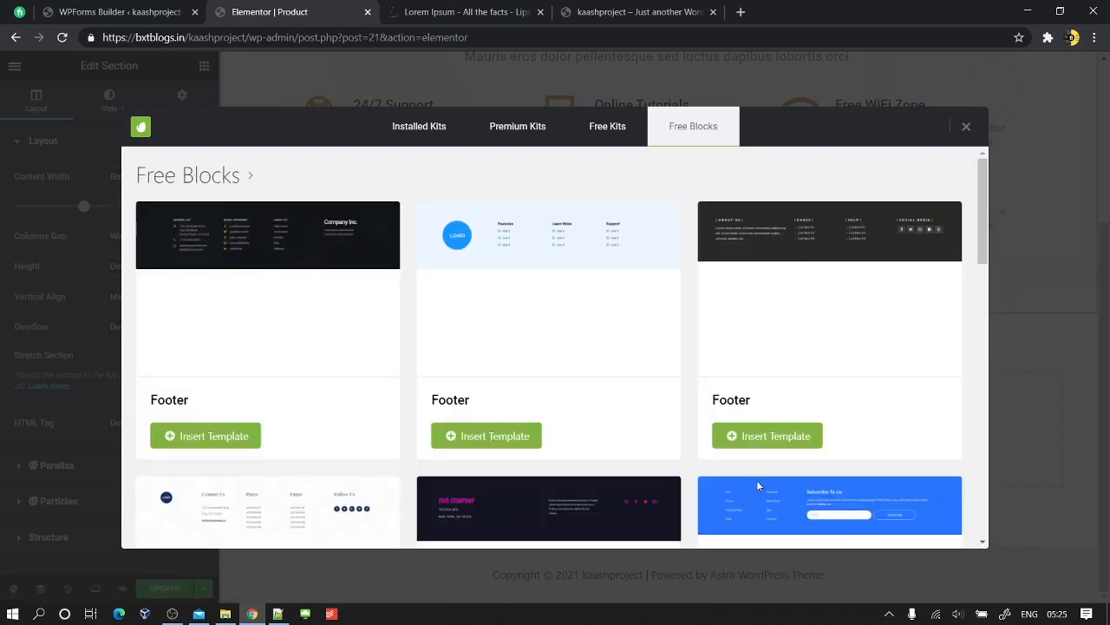
pyautogui.click(746, 434)
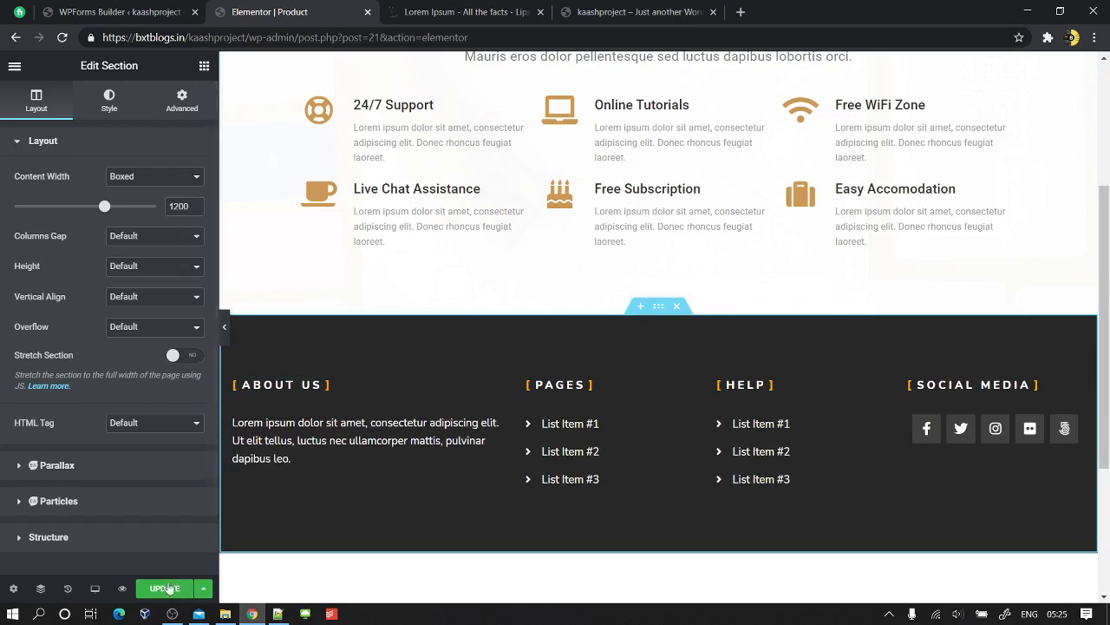
pyautogui.click(168, 589)
pyautogui.scroll(3, 291, 466)
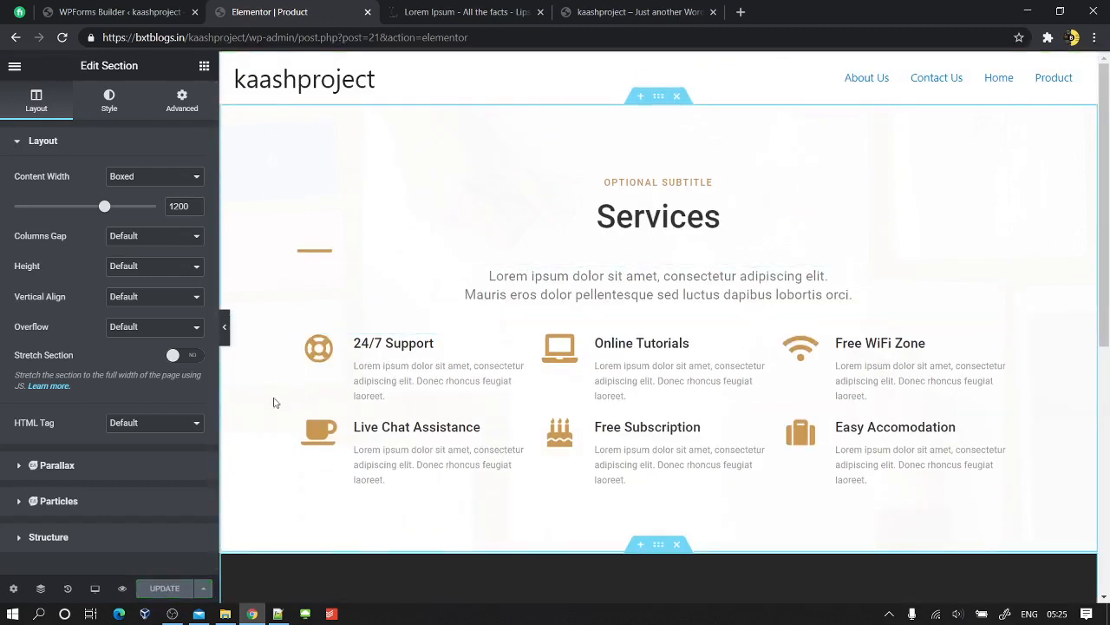
pyautogui.moveTo(185, 37); pyautogui.dragTo(608, 25)
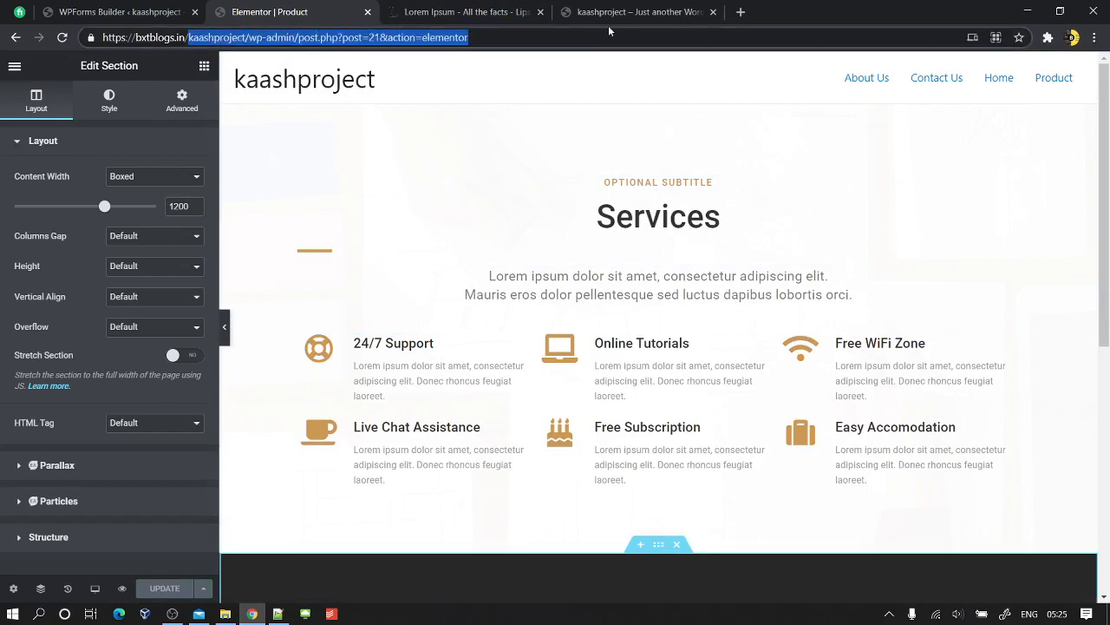
pyautogui.press('BackSpace')
pyautogui.press('Return')
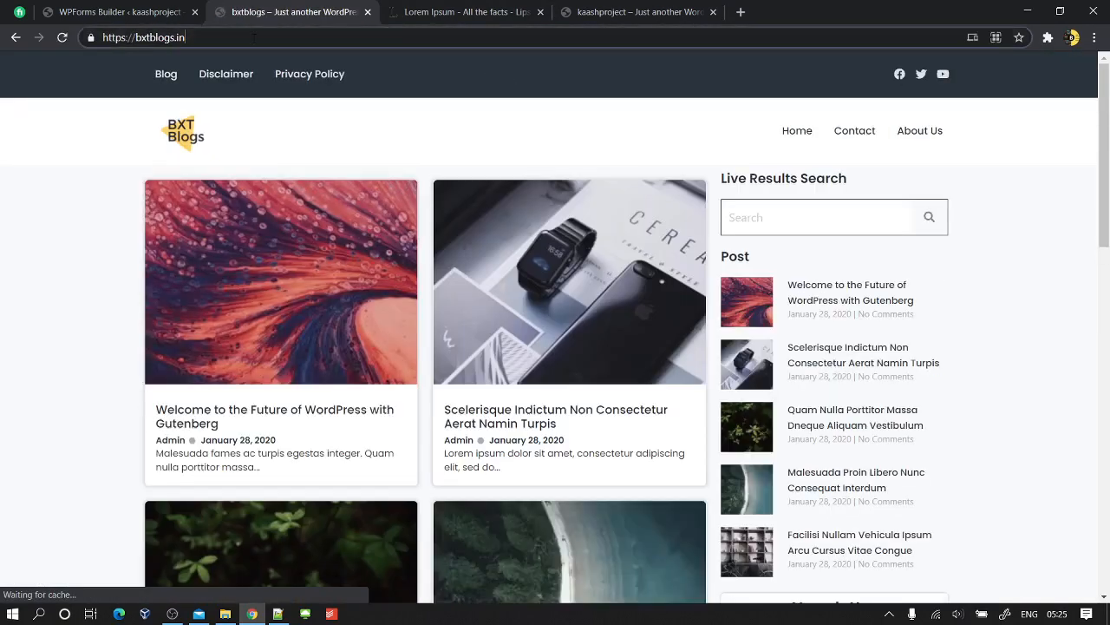
pyautogui.click(253, 37)
pyautogui.click(253, 37)
pyautogui.write('/kas')
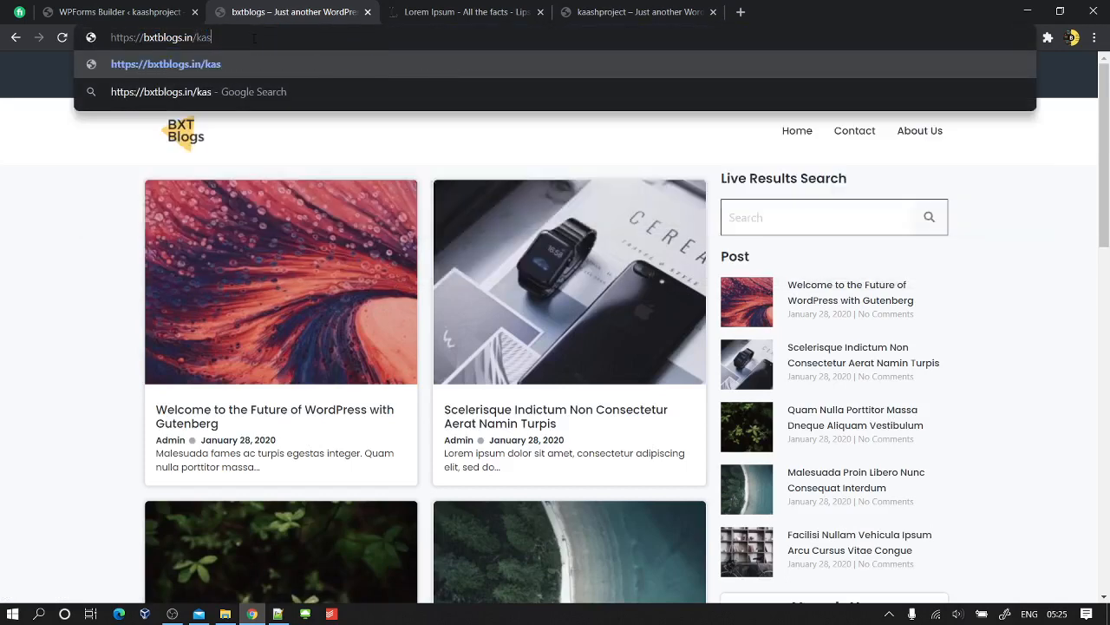
pyautogui.press('Return')
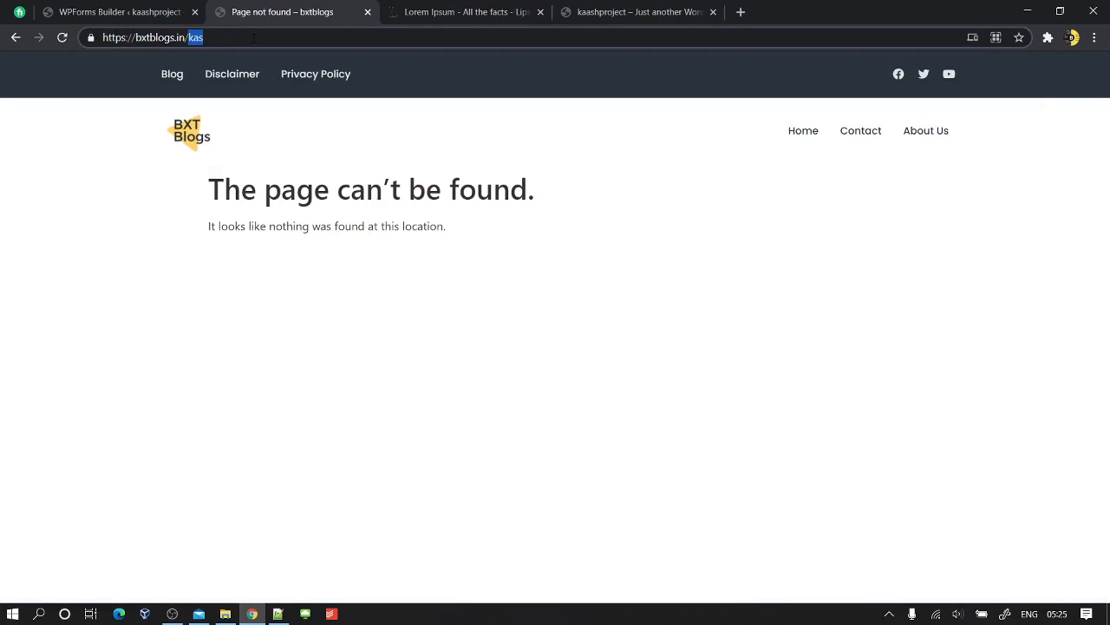
# - Open the live home page at bxtblogs.in/kaashproject/ and look through its slider, features, subscribe form, testimonials and footer
pyautogui.write('kas')
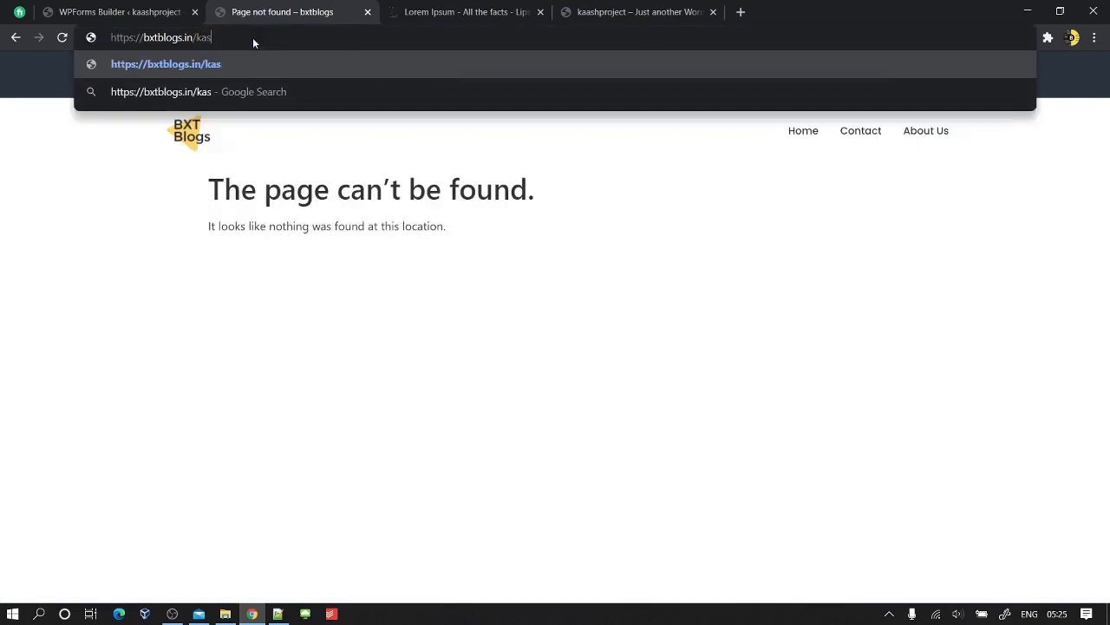
pyautogui.press('BackSpace')
pyautogui.press('Down')
pyautogui.press('Down')
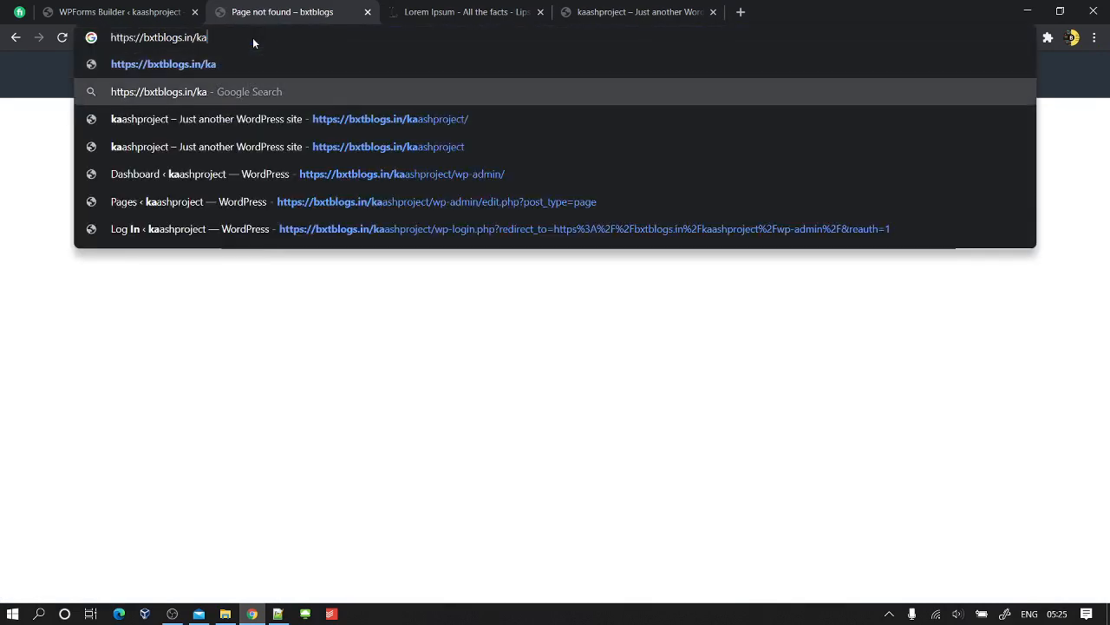
pyautogui.press('Return')
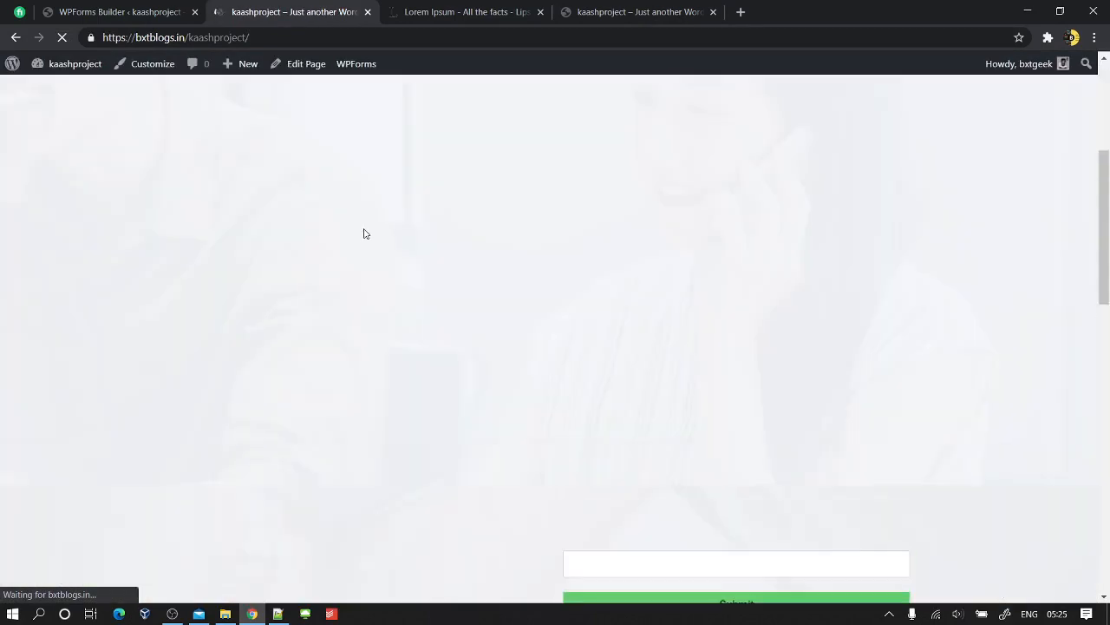
pyautogui.scroll(-15, 347, 287)
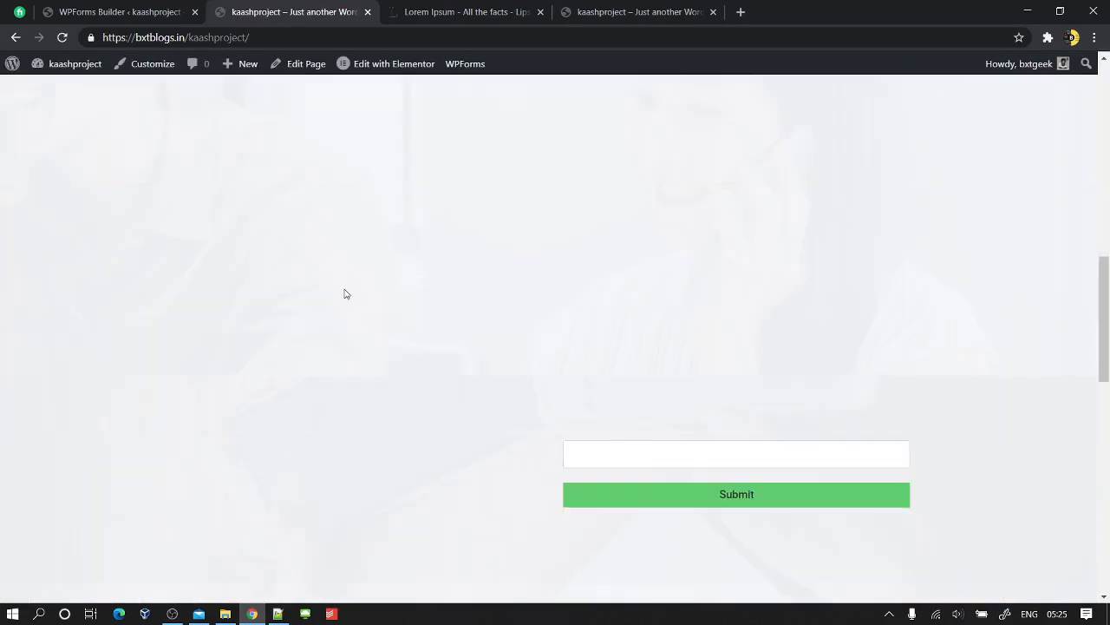
pyautogui.scroll(-5, 354, 280)
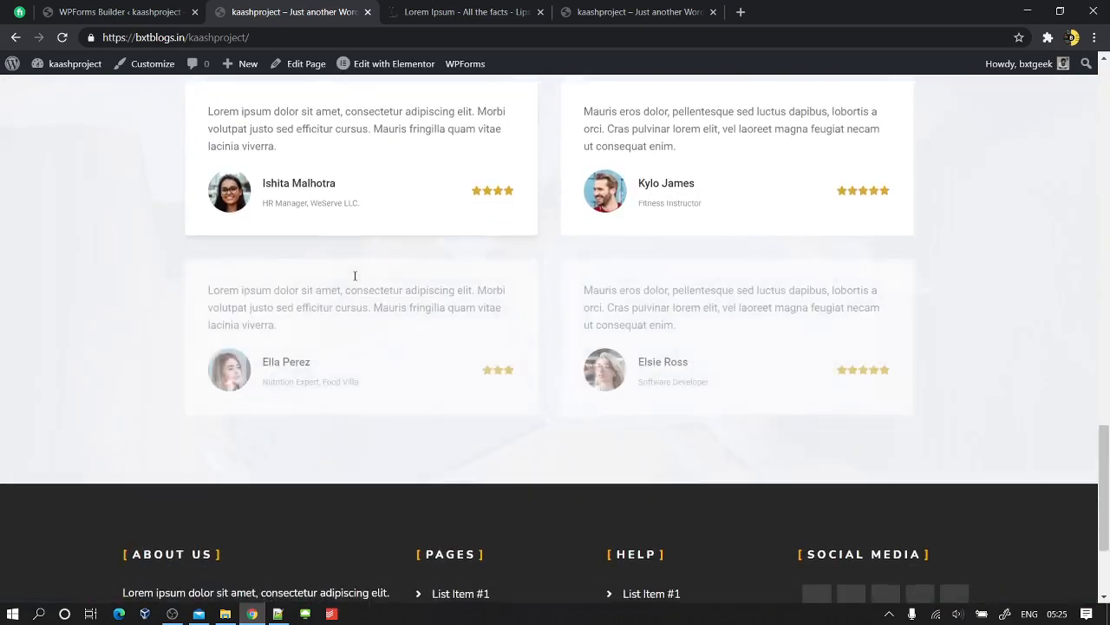
pyautogui.scroll(15, 355, 276)
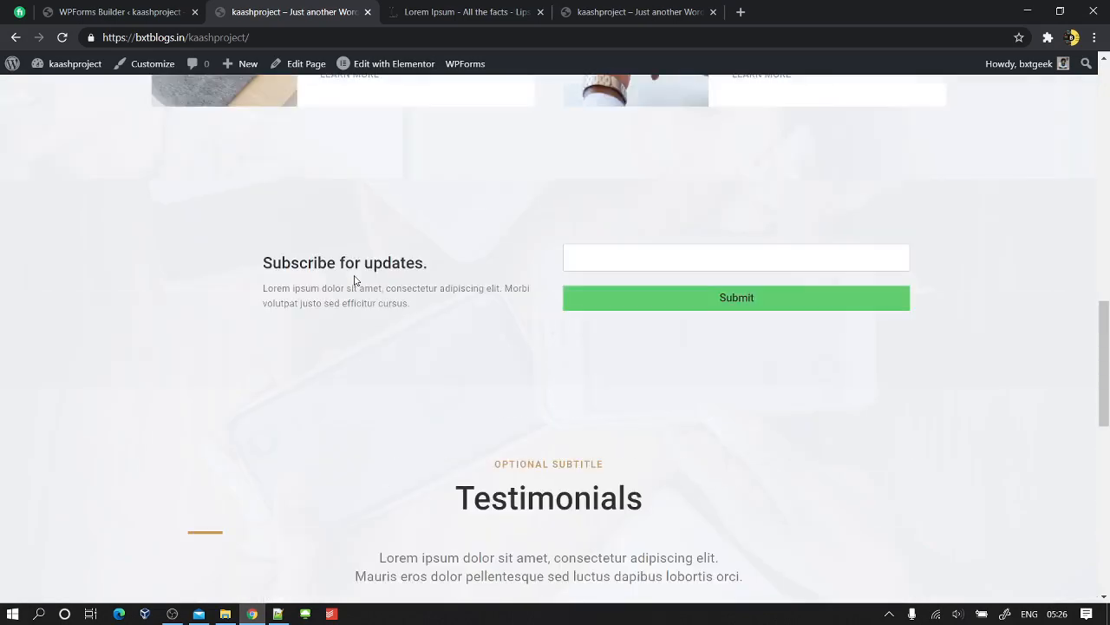
pyautogui.scroll(6, 324, 336)
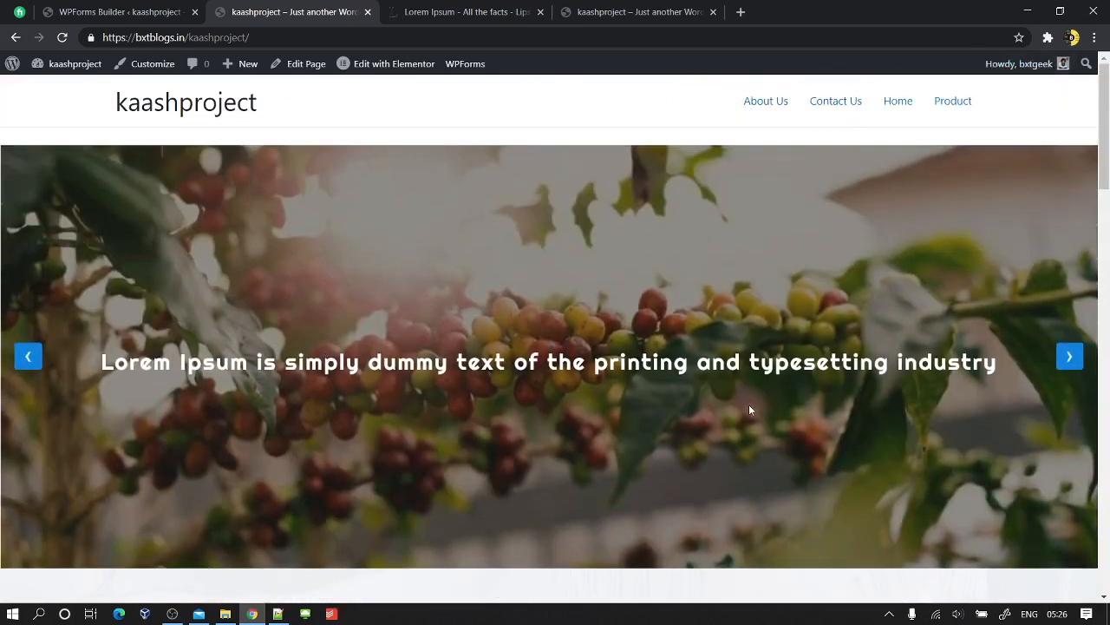
pyautogui.scroll(-3, 740, 407)
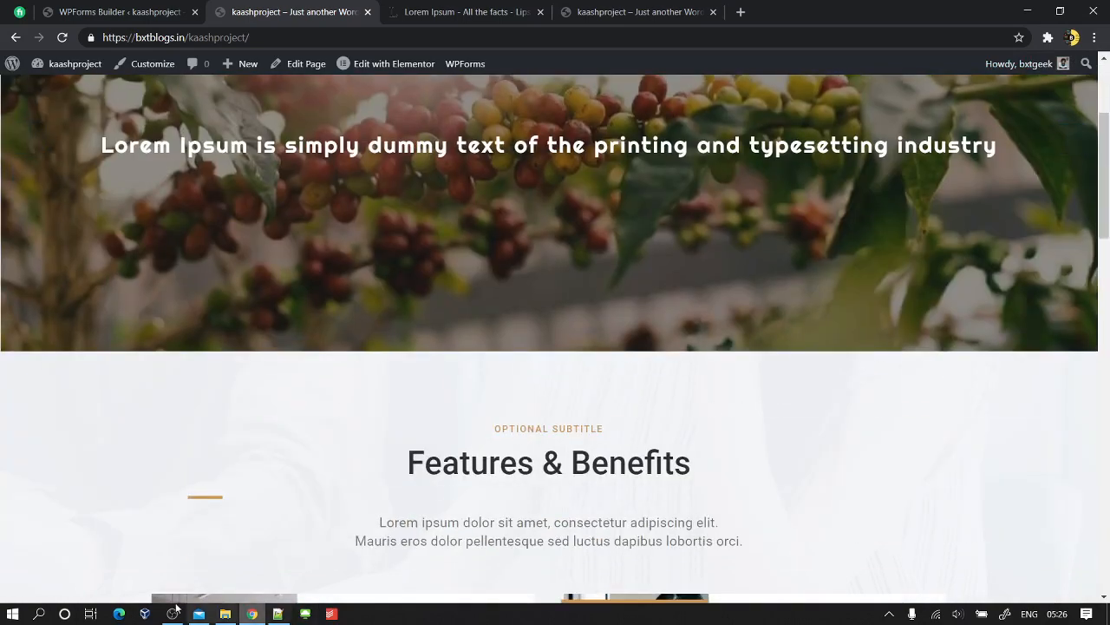
pyautogui.click(172, 614)
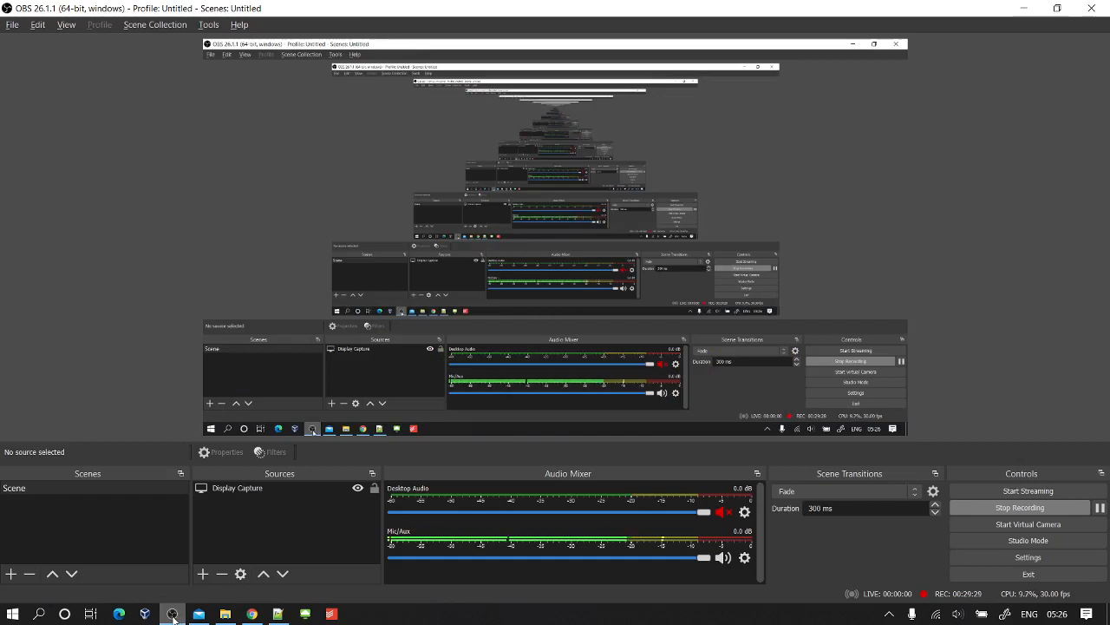
pyautogui.click(173, 617)
# - Review the home page's features, subscribe form and testimonials once more, ending back at the slider
pyautogui.scroll(3, 304, 454)
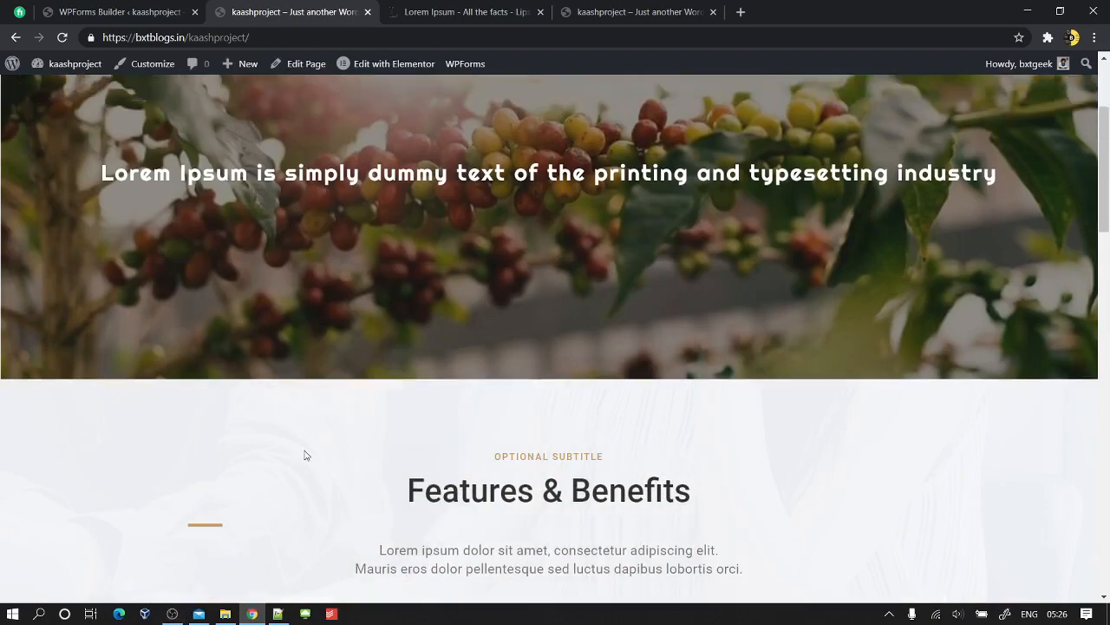
pyautogui.scroll(-15, 305, 460)
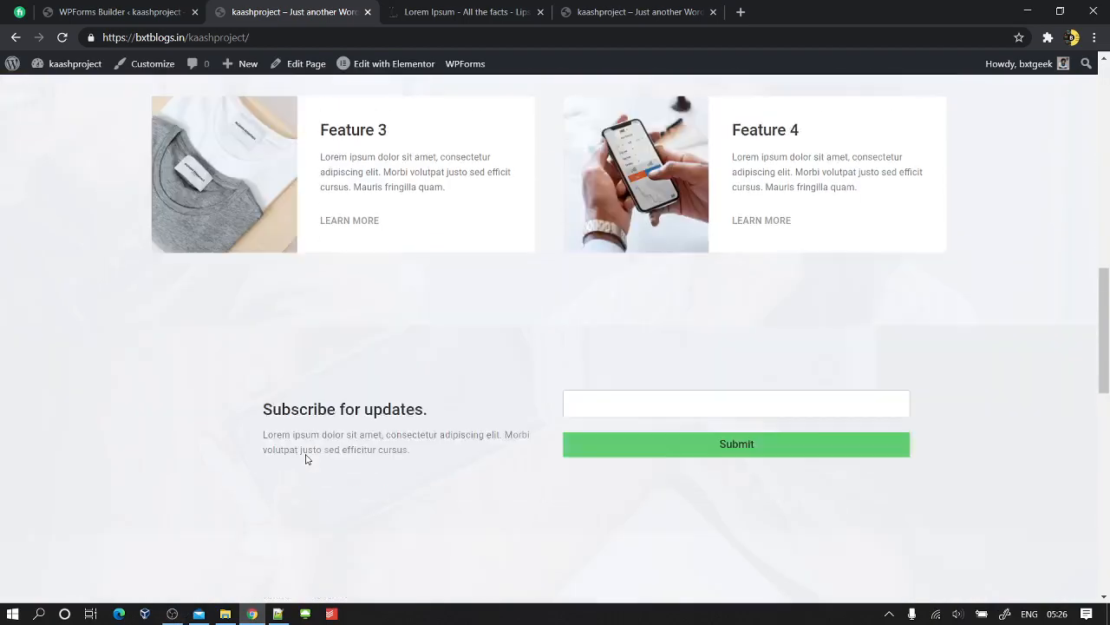
pyautogui.scroll(-5, 305, 455)
pyautogui.scroll(10, 304, 458)
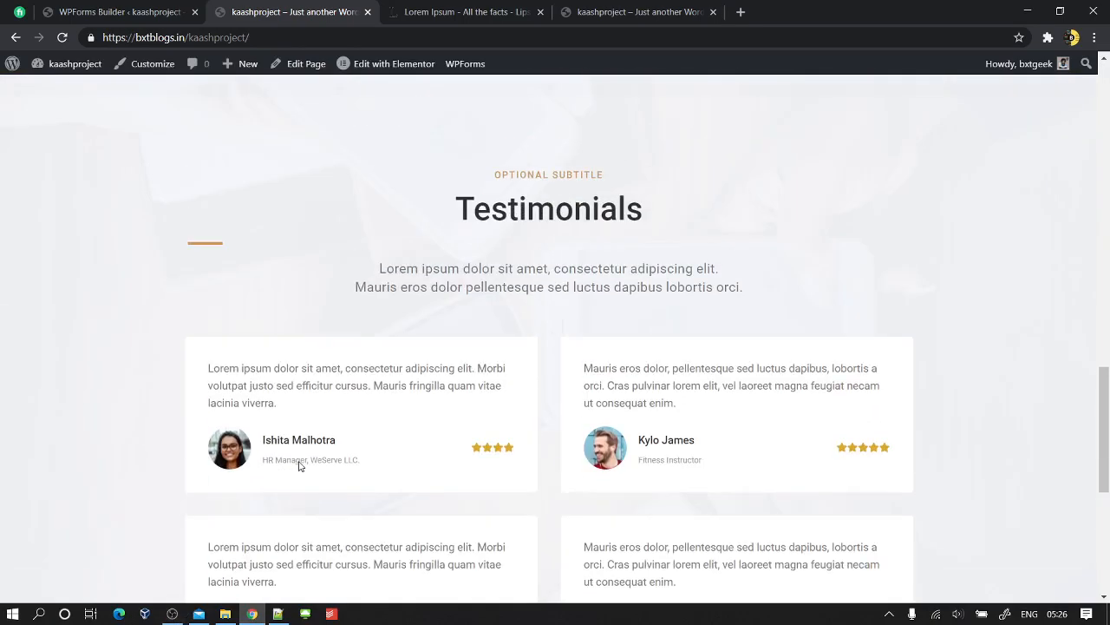
pyautogui.scroll(10, 300, 462)
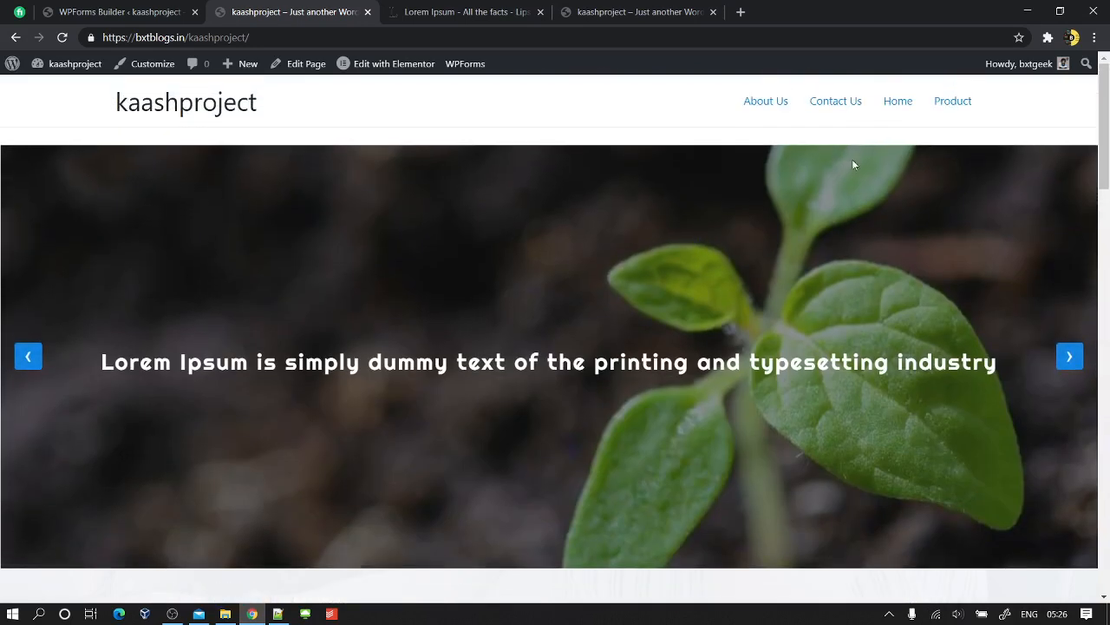
# - Open the site's About Us page and examine its mission, vision, image, quote and footer
pyautogui.click(771, 103)
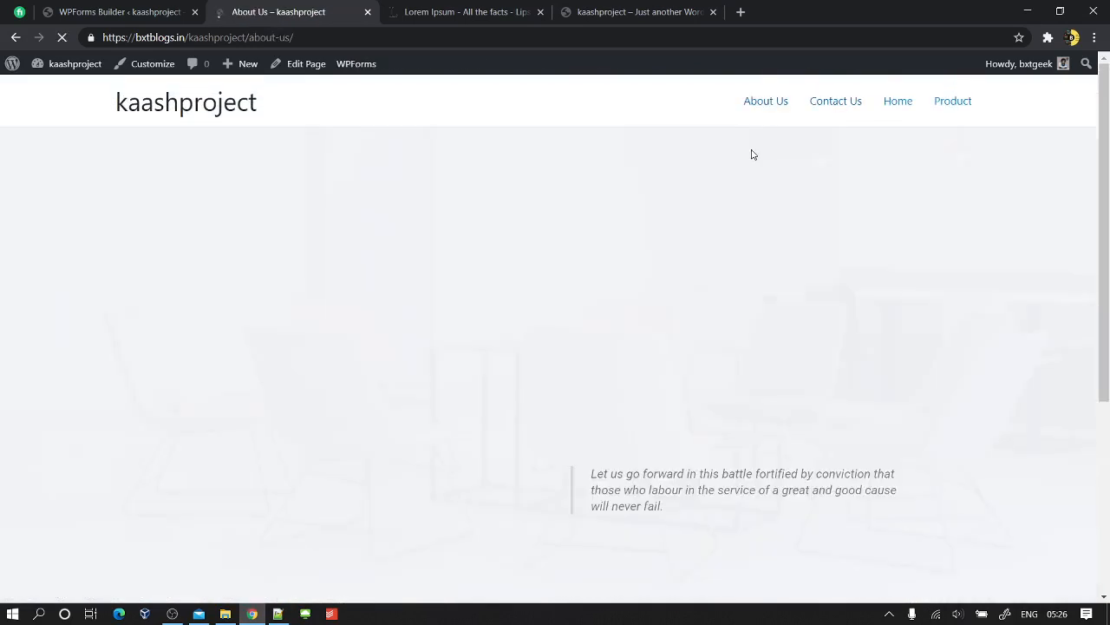
pyautogui.scroll(-4, 789, 277)
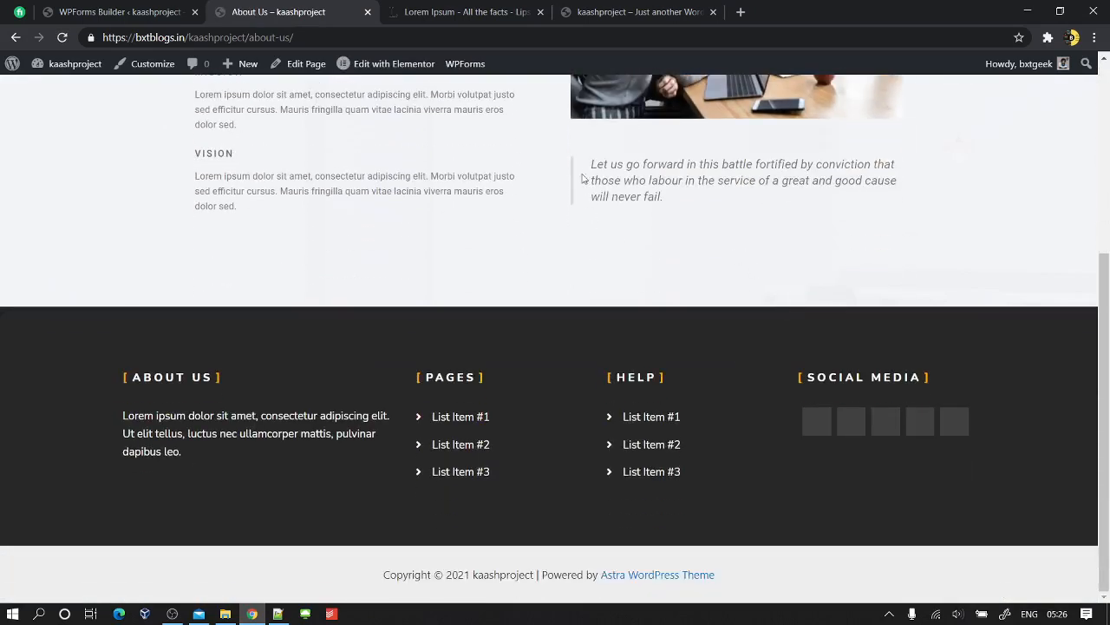
pyautogui.scroll(4, 590, 169)
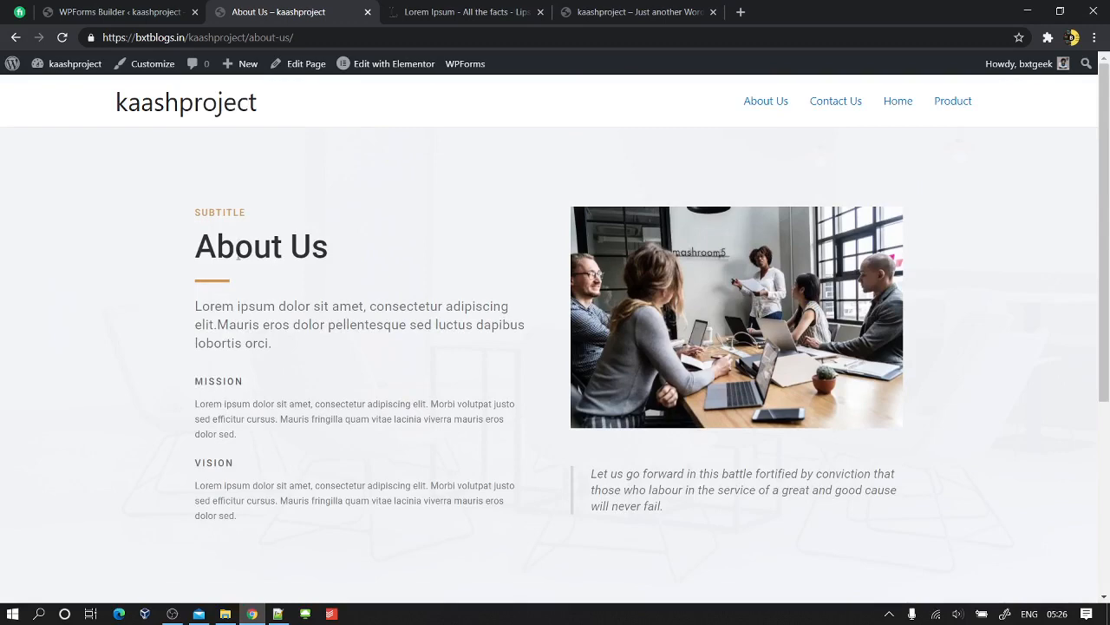
pyautogui.scroll(-3, 265, 339)
pyautogui.scroll(3, 268, 341)
pyautogui.scroll(-5, 217, 278)
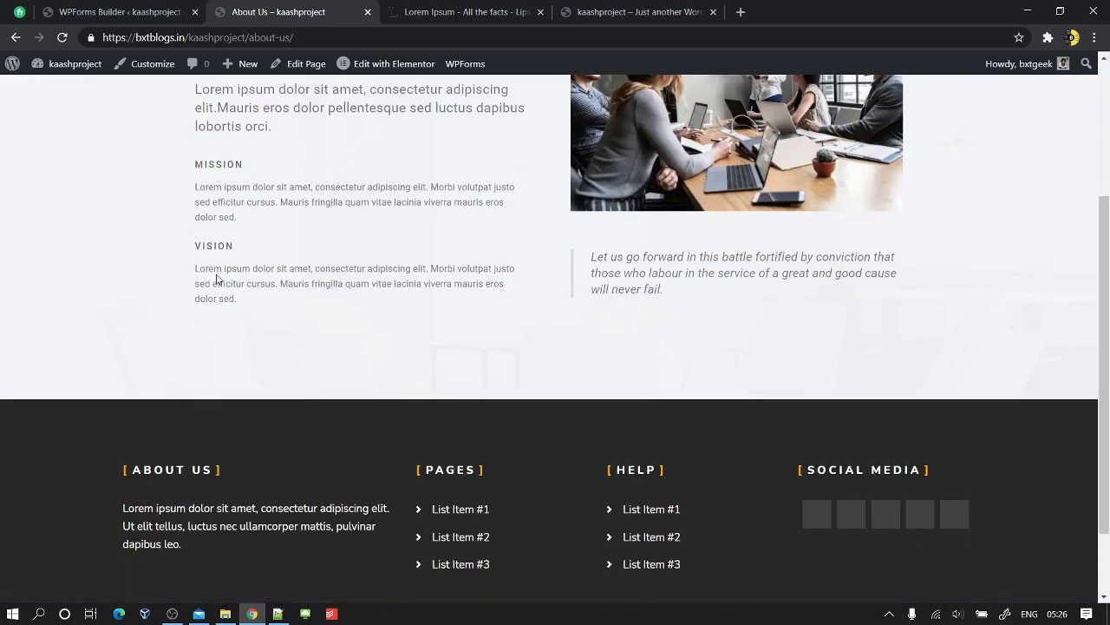
pyautogui.scroll(5, 221, 286)
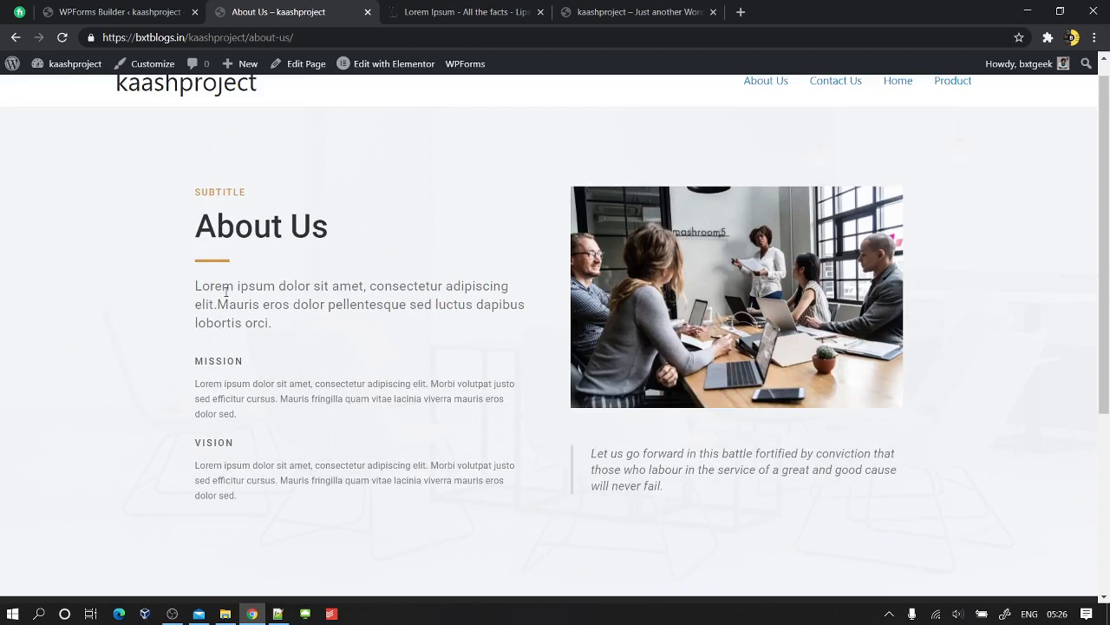
pyautogui.scroll(1, 226, 292)
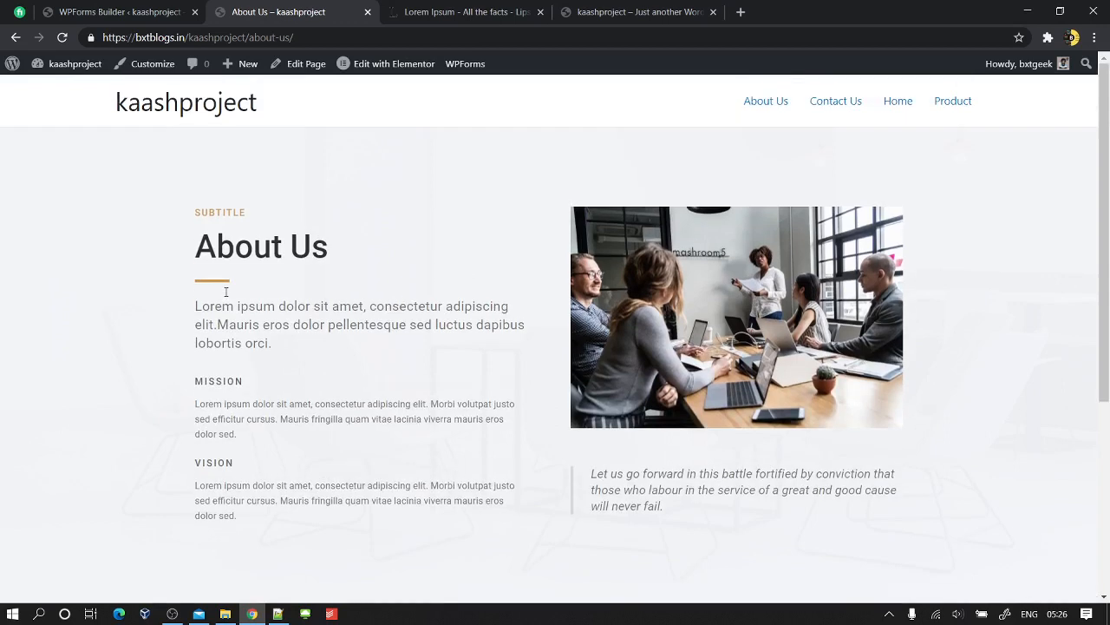